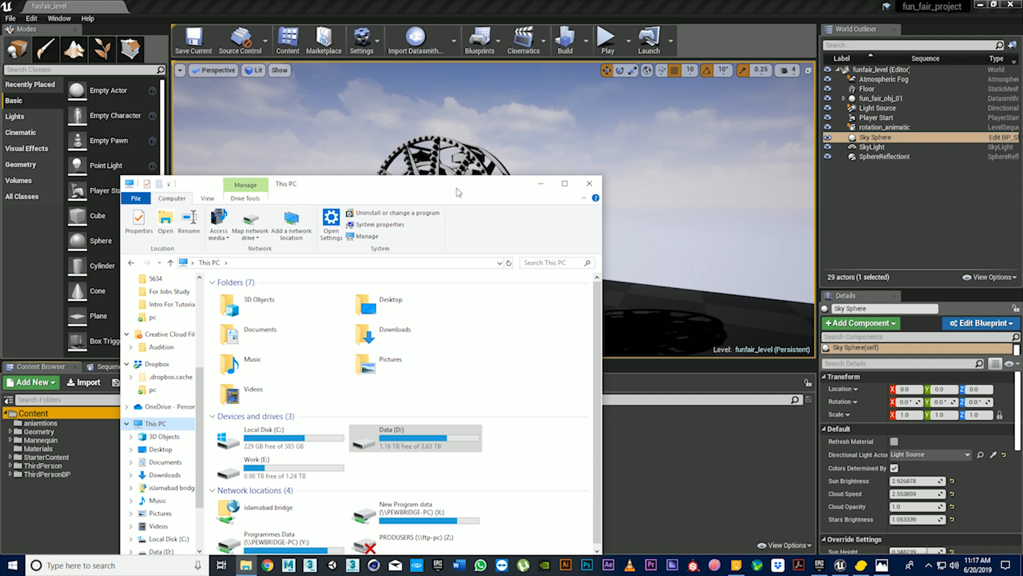
drag(459, 192, 569, 125)
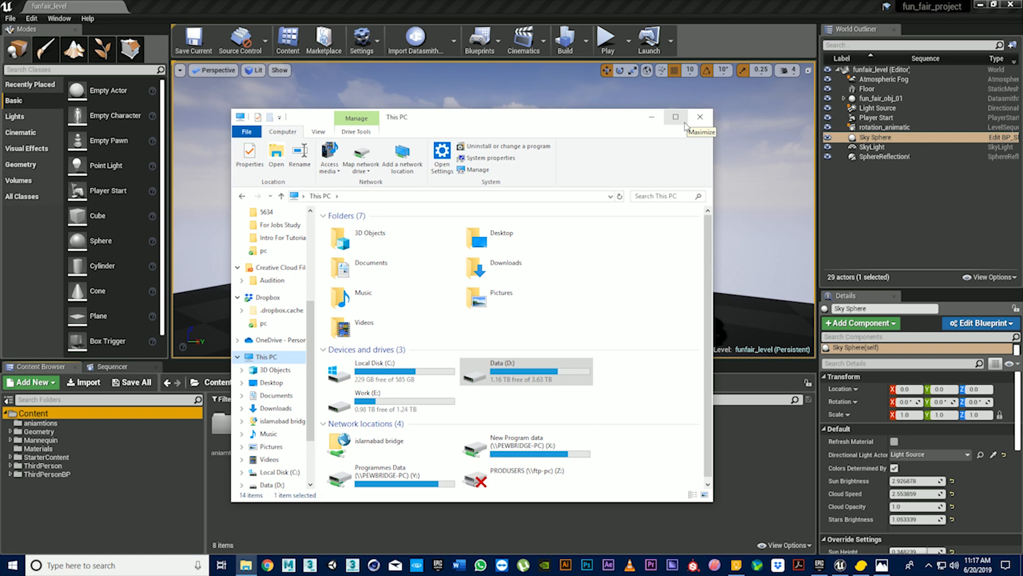
scroll(266, 341, down, 2)
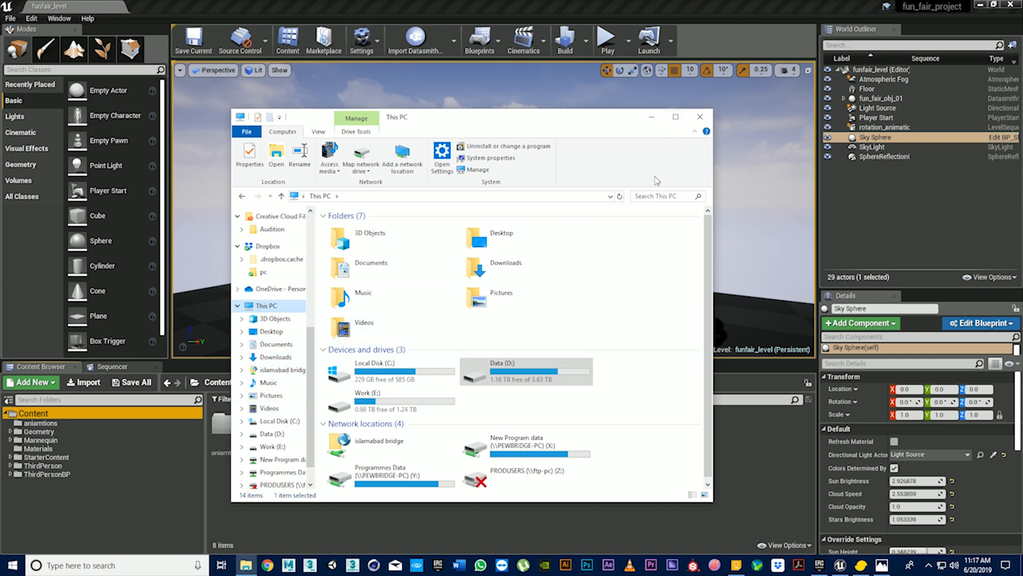
click(700, 117)
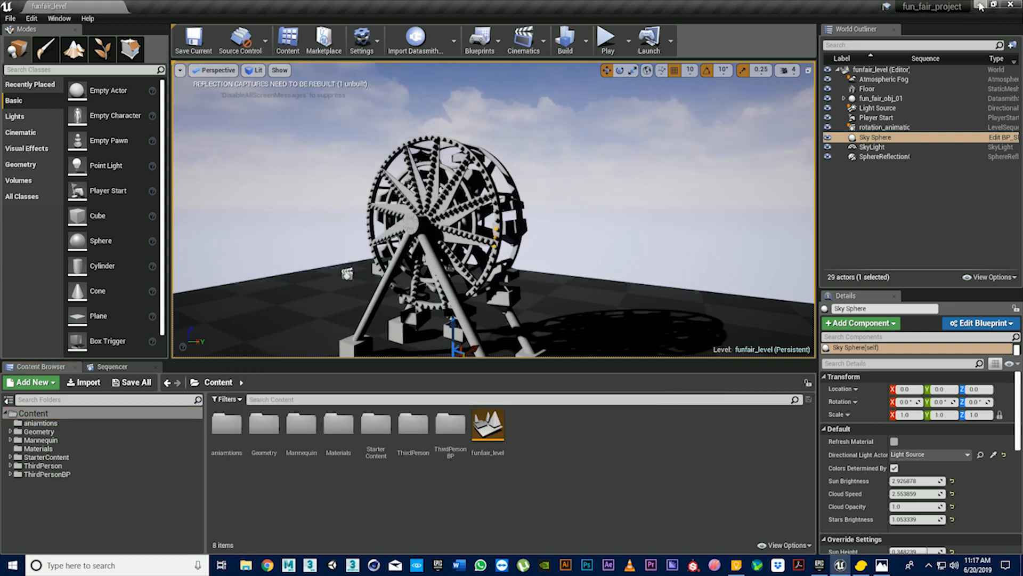
Minimize the level editor and hide the desktop icons
click(980, 5)
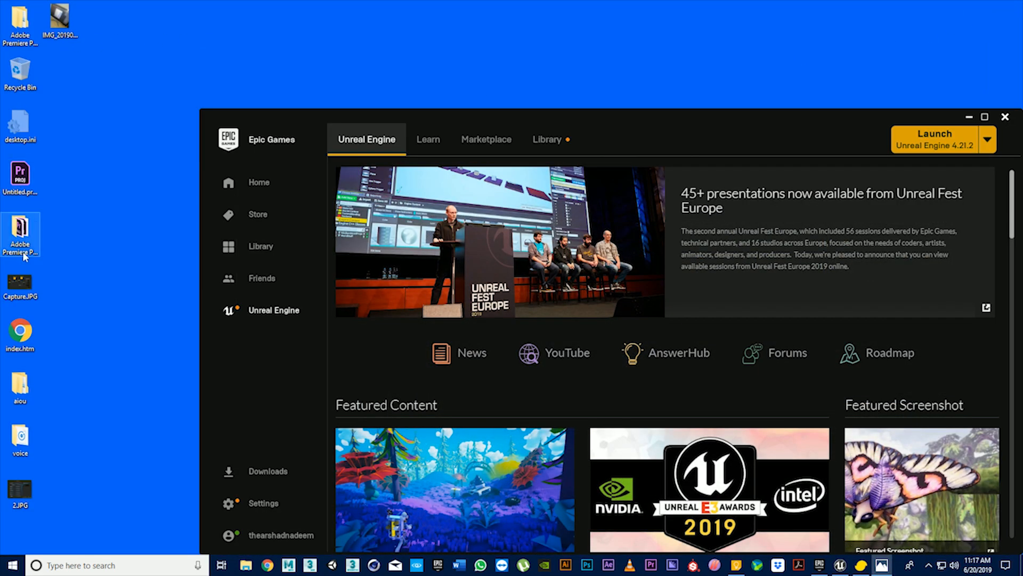
click(13, 568)
right_click(147, 79)
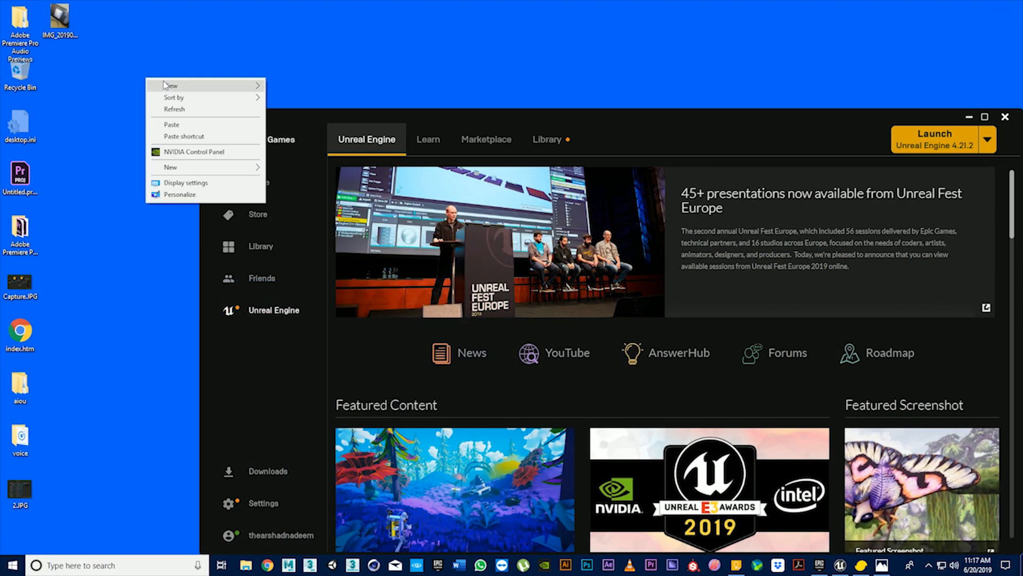
mouse_move(246, 89)
click(295, 152)
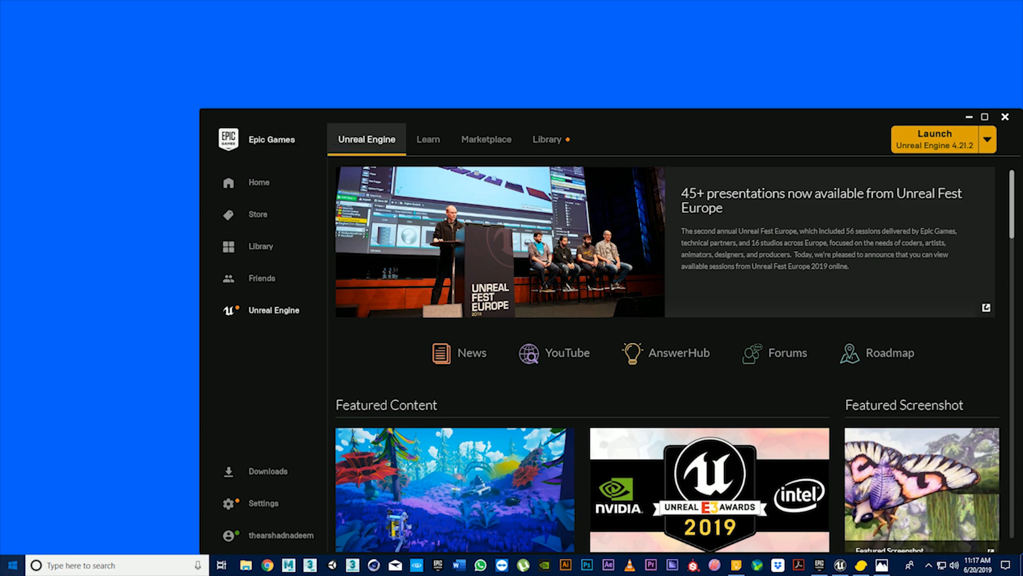
Open a maximized File Explorer window and go to the Online Work folder
key(super)
click(13, 467)
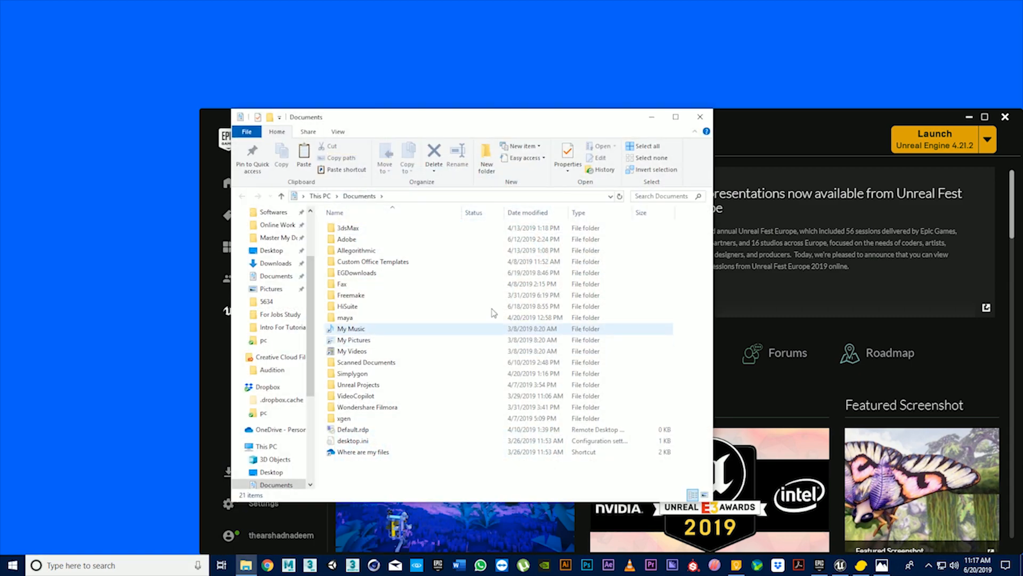
double_click(507, 125)
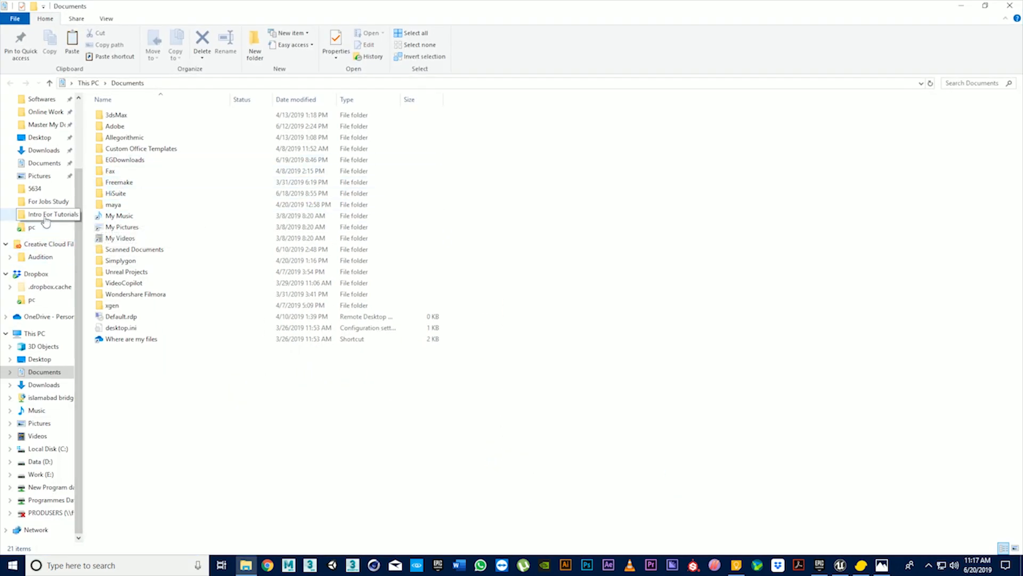
click(46, 216)
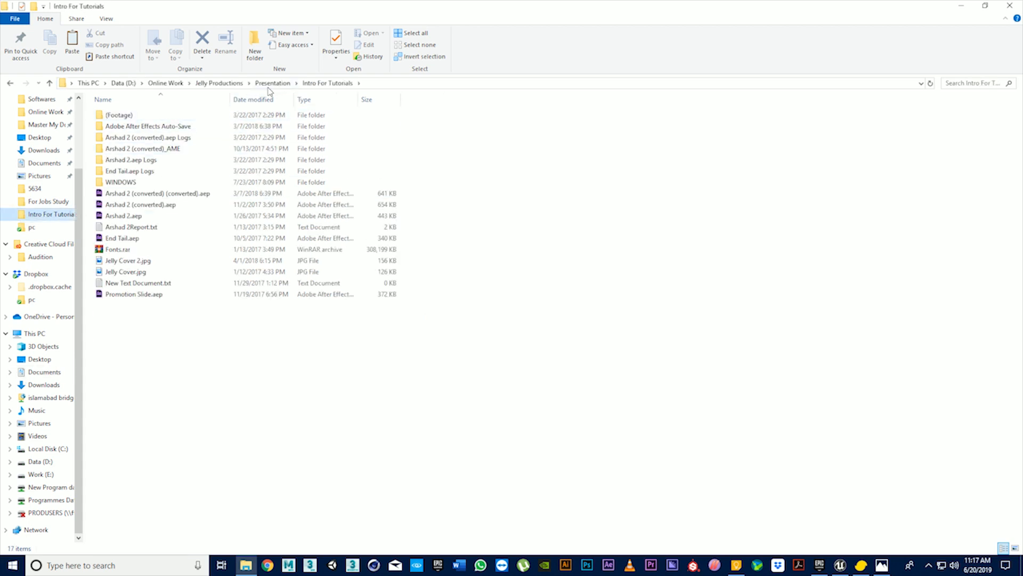
click(54, 113)
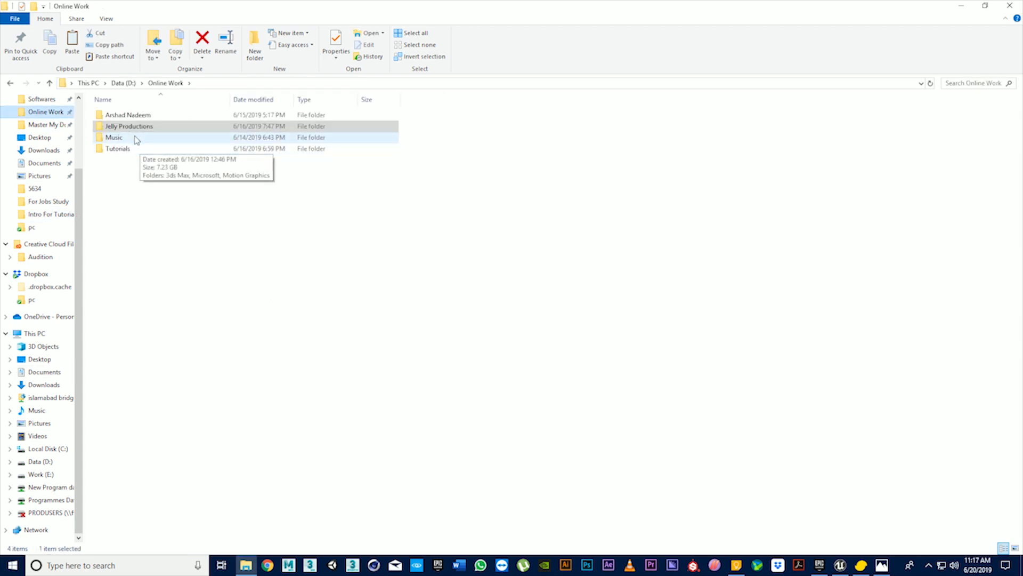
Browse through Tutorials, Motion Graphics, Fun Fair Object, Unreal and fun_fair_project to the project's Content folder
double_click(128, 149)
double_click(134, 138)
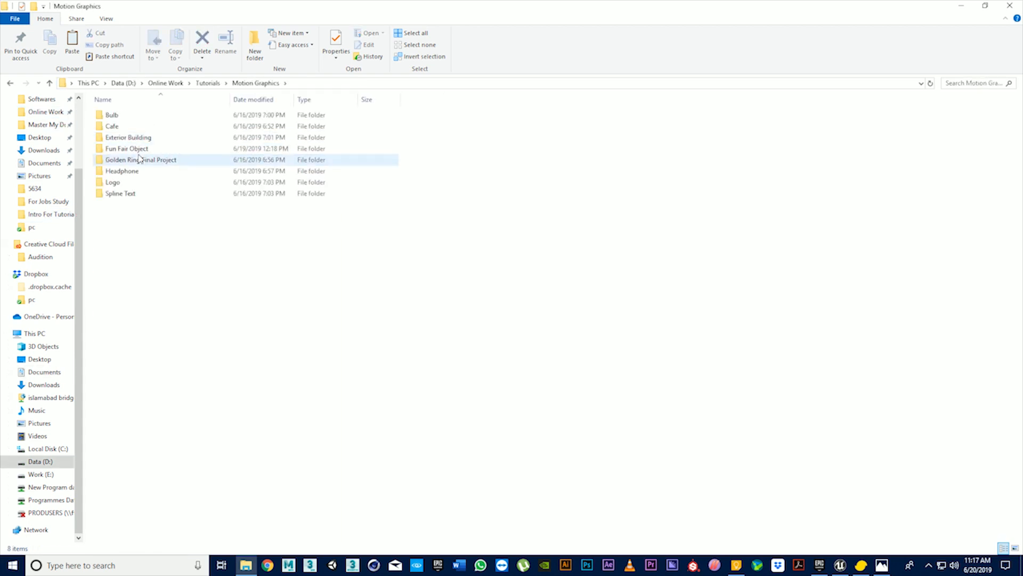
double_click(142, 150)
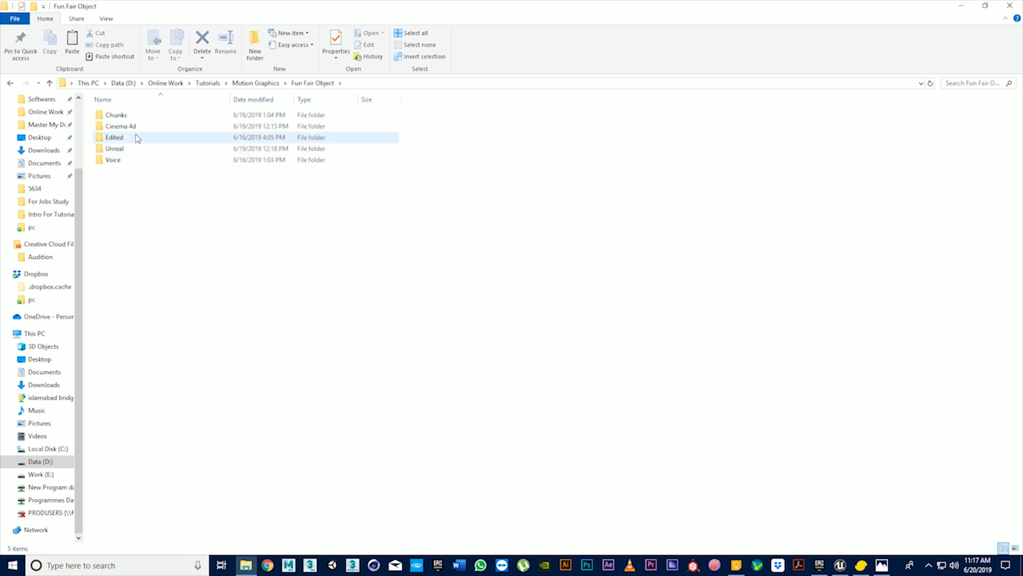
click(138, 150)
double_click(138, 149)
double_click(139, 124)
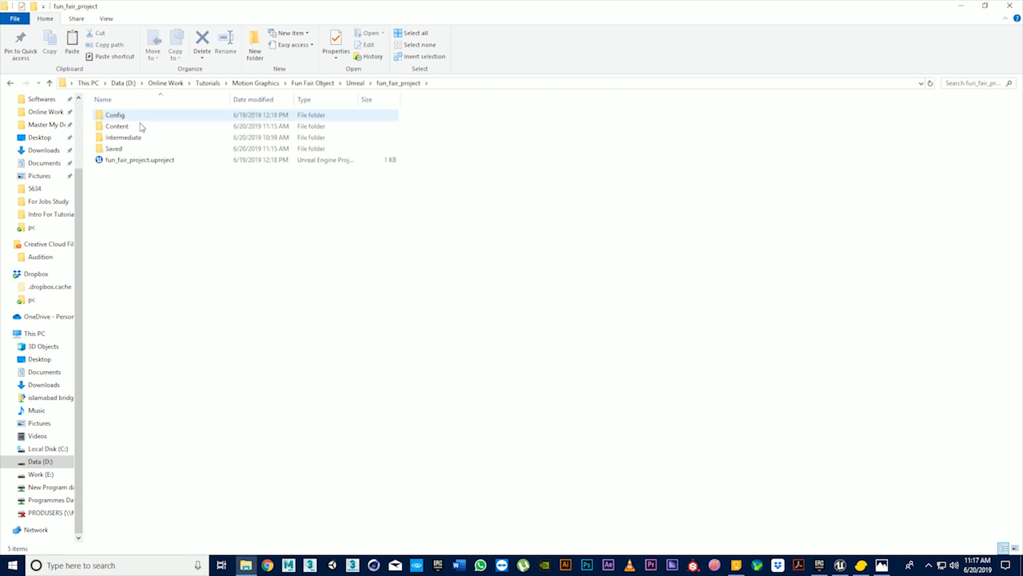
double_click(144, 125)
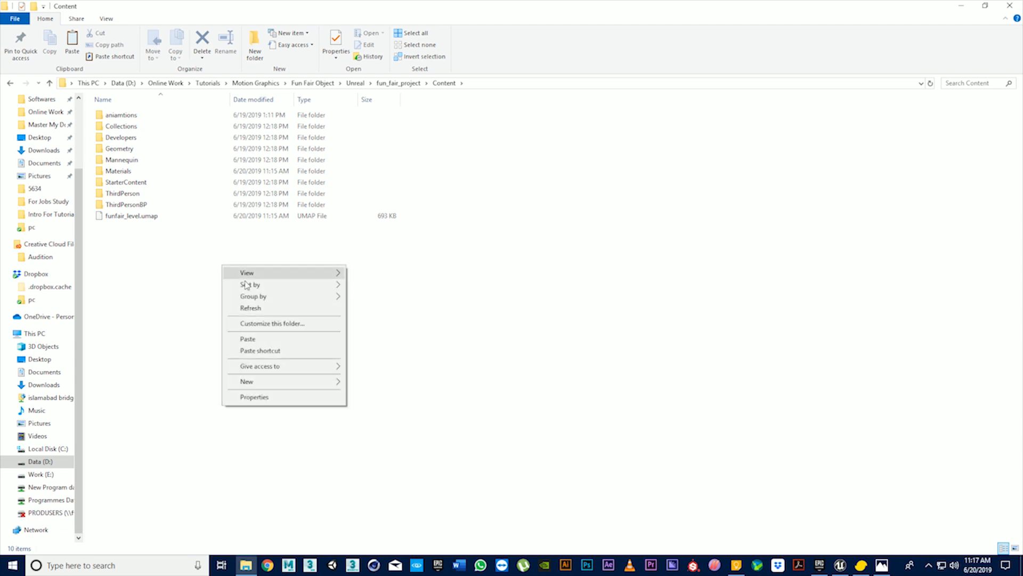
Paste the copied UltraDynamicSky folder into the project's Content folder, then close the file and launcher windows to return to Unreal Editor
right_click(224, 267)
click(267, 339)
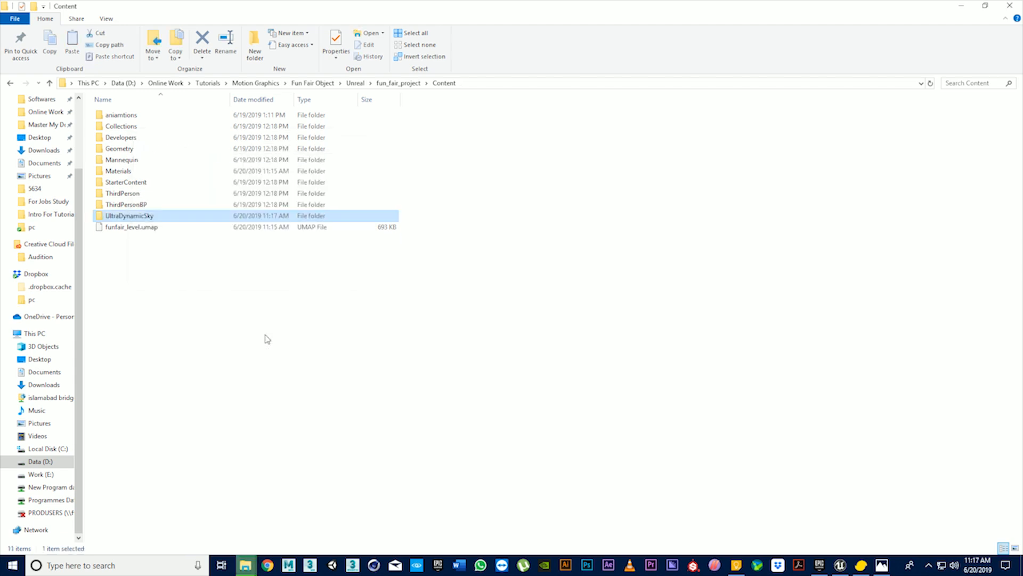
click(1009, 5)
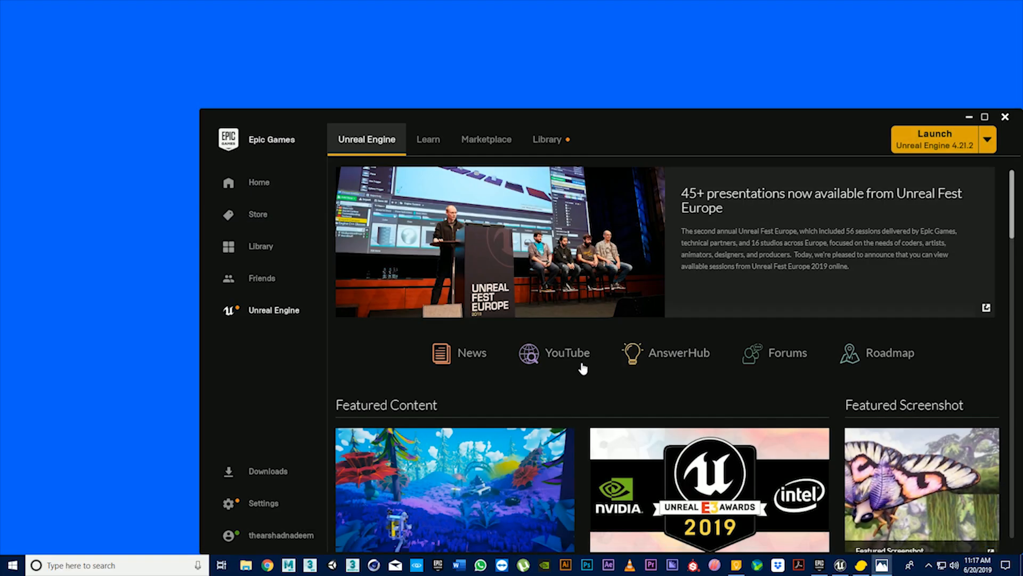
click(1005, 118)
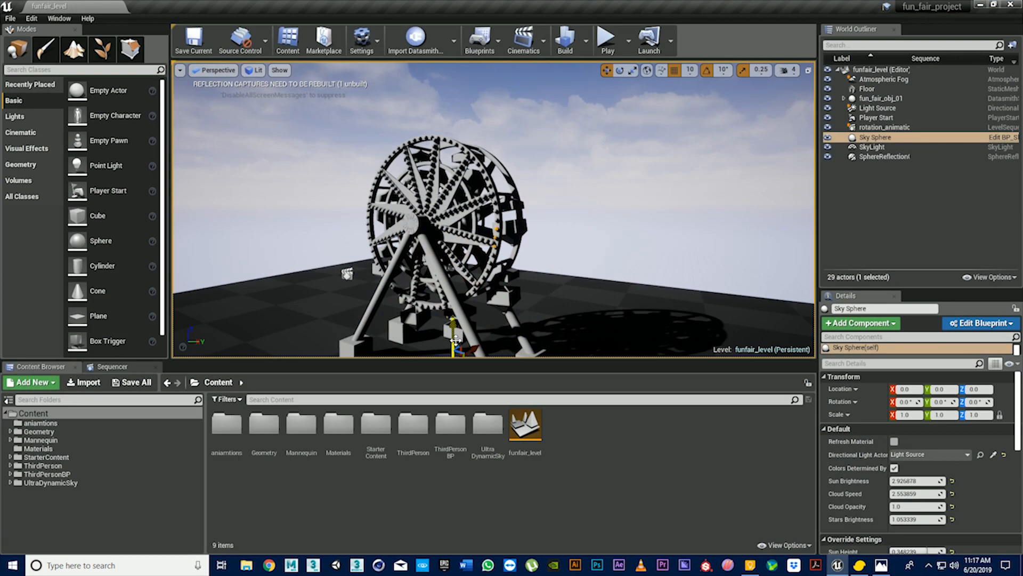
Place the Ultra_Dynamic_Sky_BP blueprint from UltraDynamicSky's Blueprints folder on the floor beside the Ferris wheel
click(44, 483)
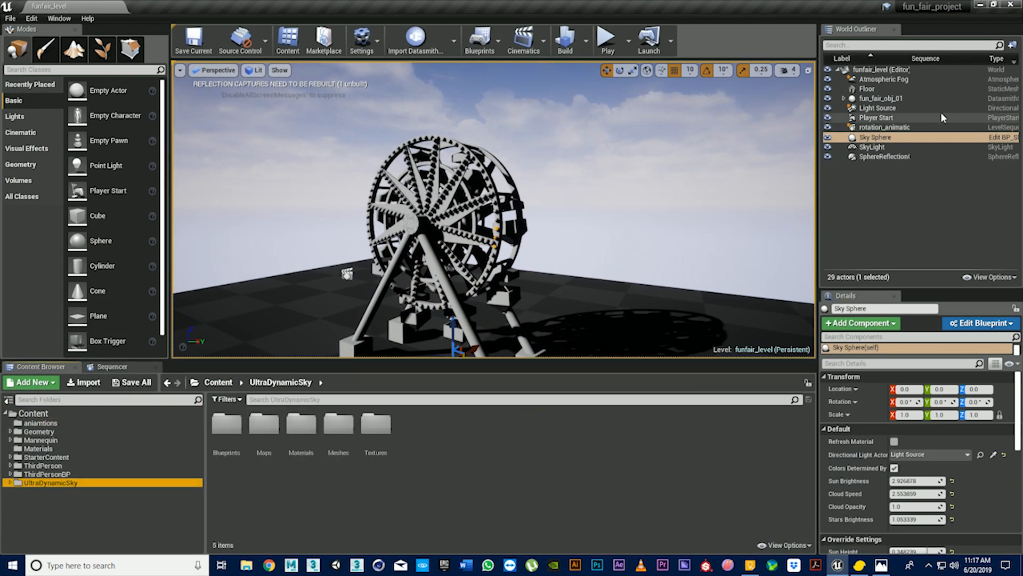
double_click(227, 427)
click(228, 432)
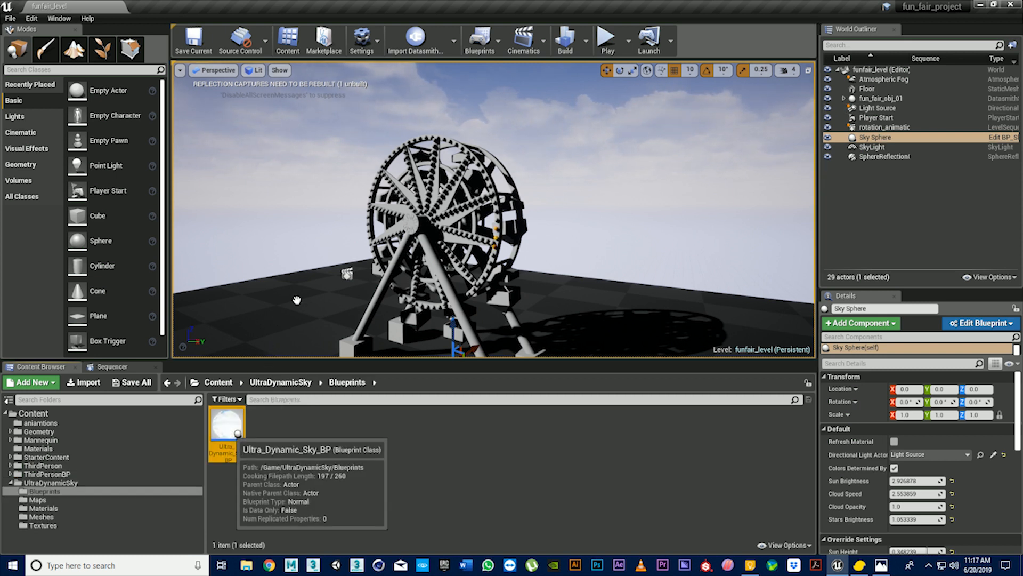
drag(289, 300, 289, 301)
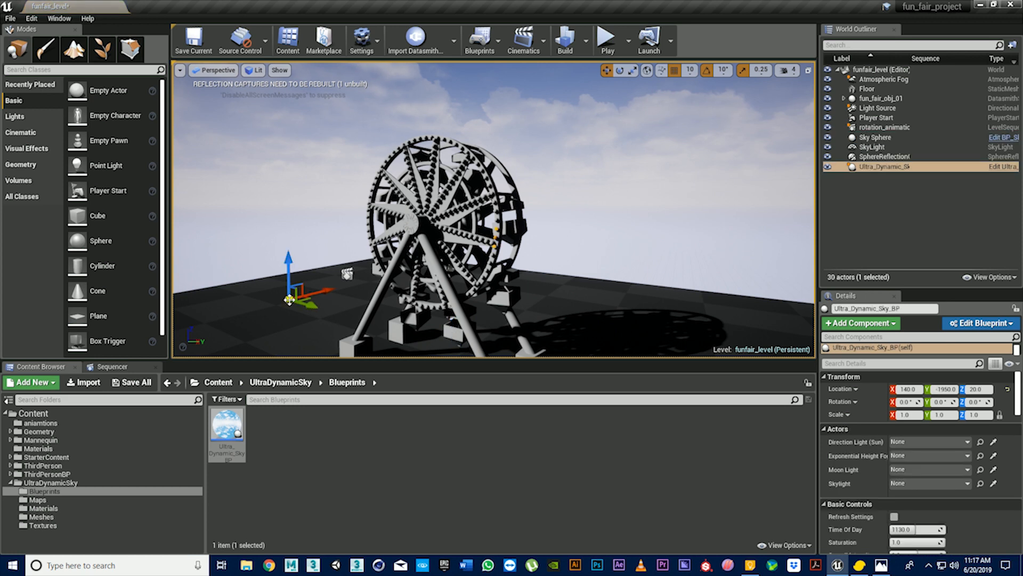
Delete the original Sky Sphere actor from the level and look around at the new sky
click(873, 140)
key(Delete)
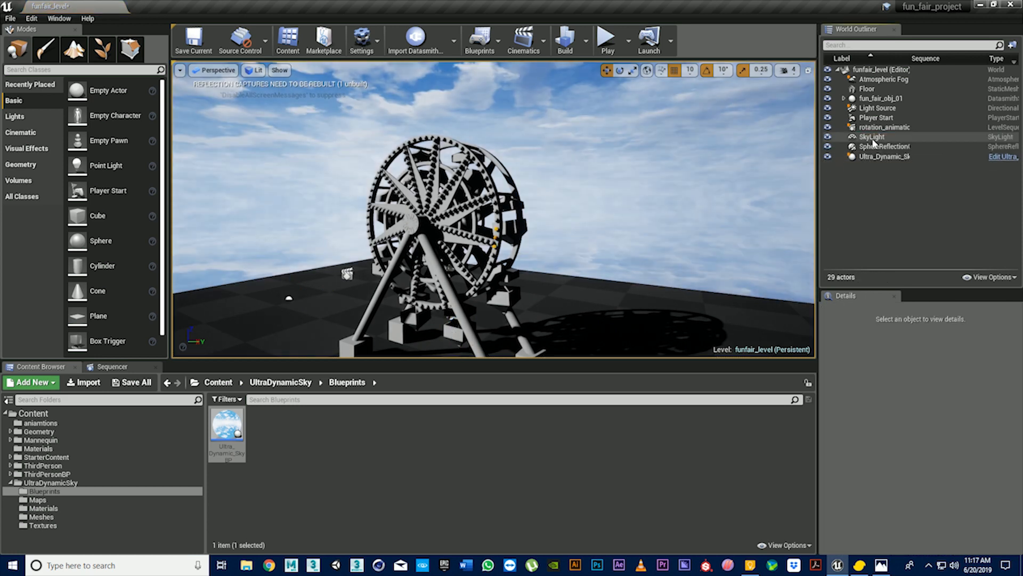
right_drag(764, 182, 612, 96)
right_drag(332, 145, 192, 176)
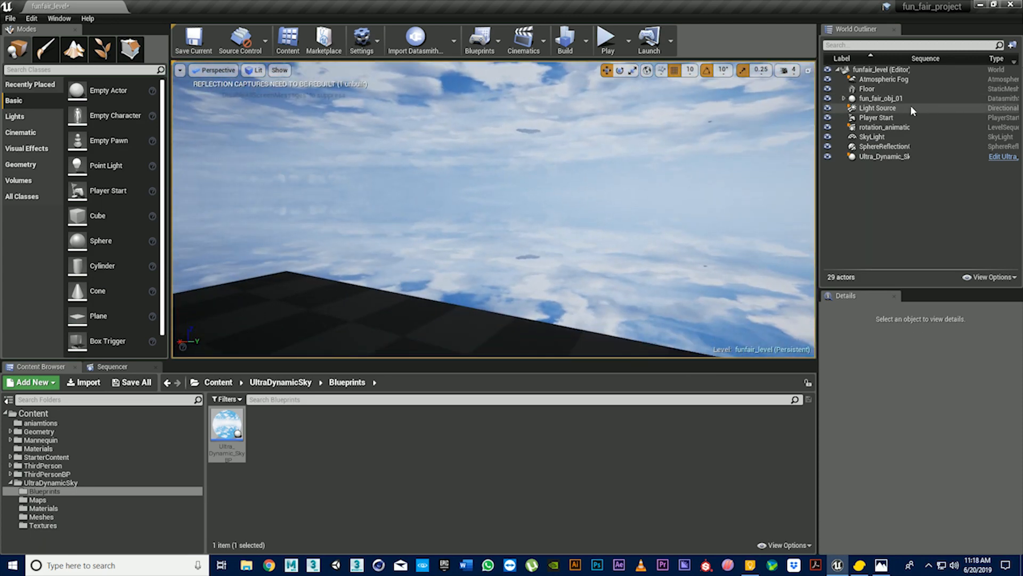
Assign Light Source as the Direction Light (Sun) of the Ultra Dynamic Sky actor
click(887, 156)
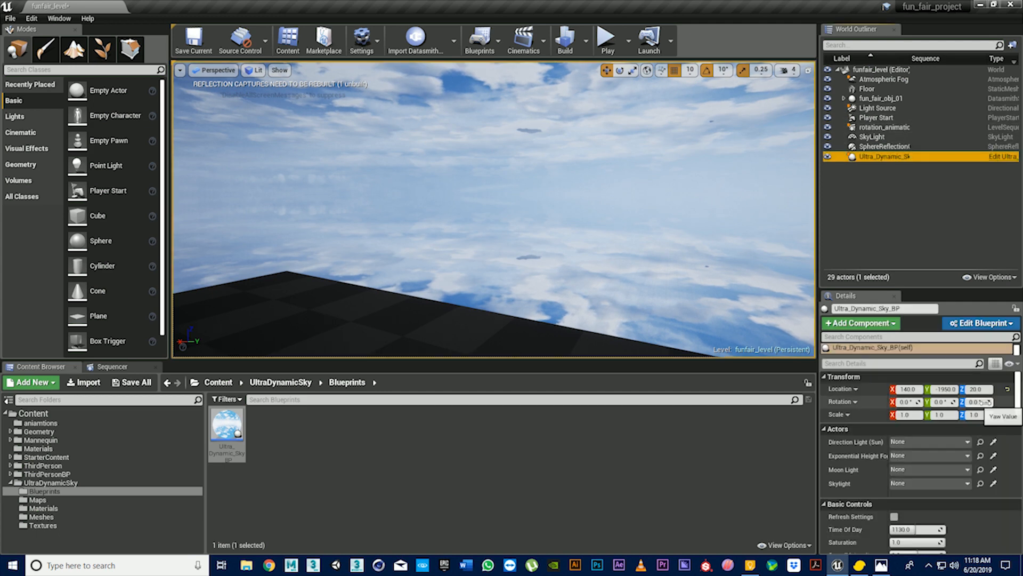
click(957, 443)
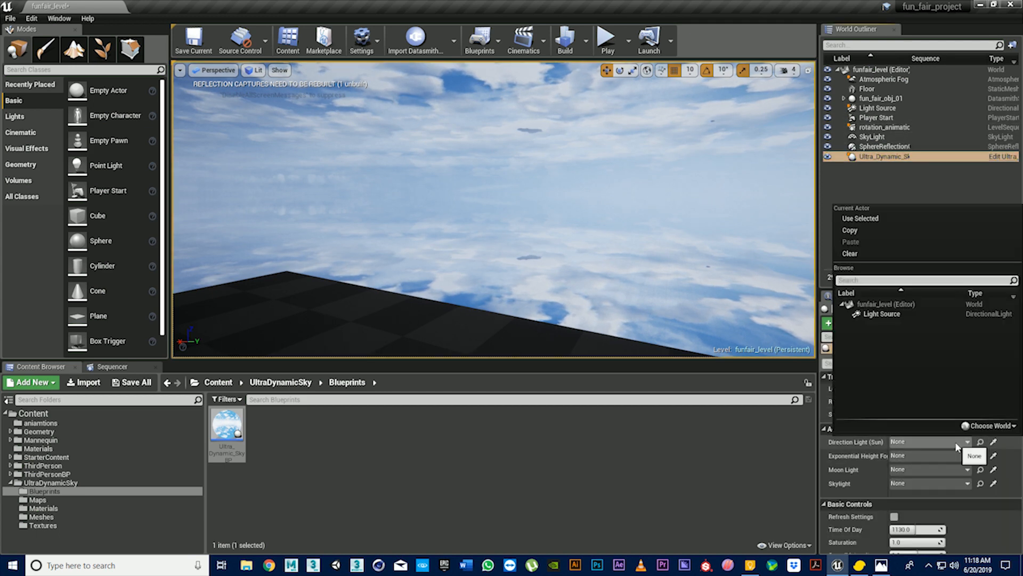
click(891, 315)
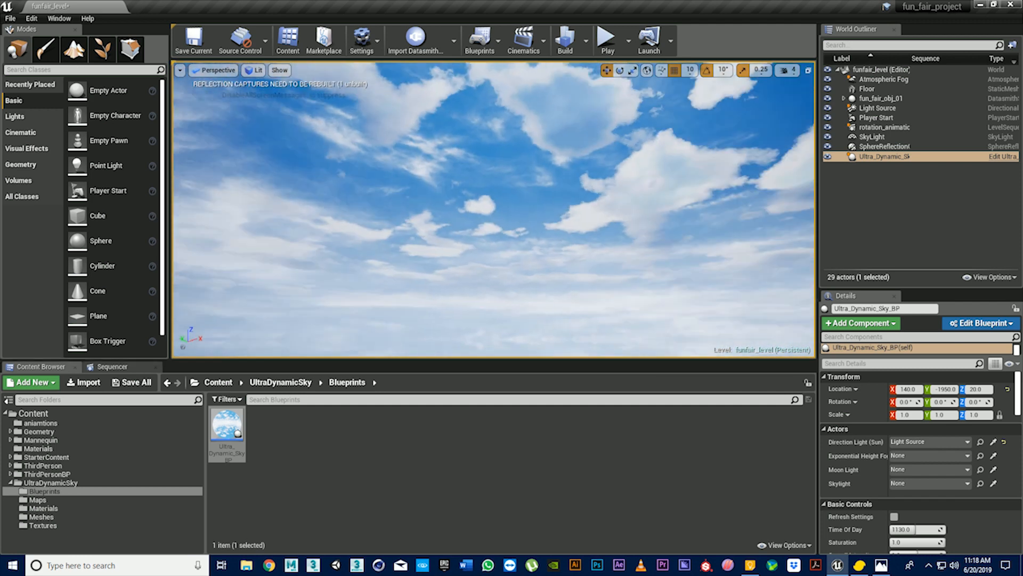
right_drag(611, 247, 785, 282)
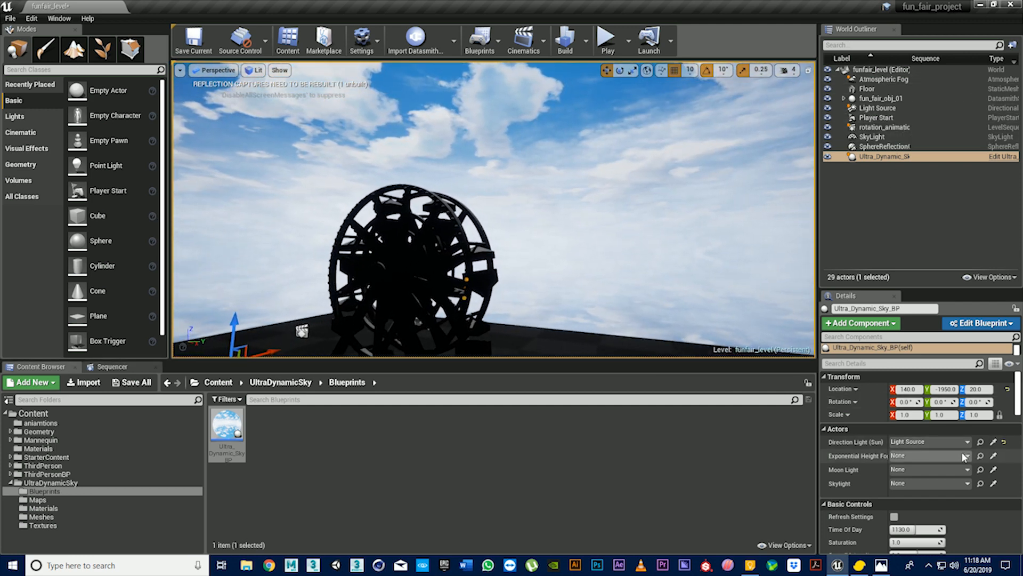
Assign Light Source as the sky actor's Moon Light and SkyLight as its Skylight
click(942, 469)
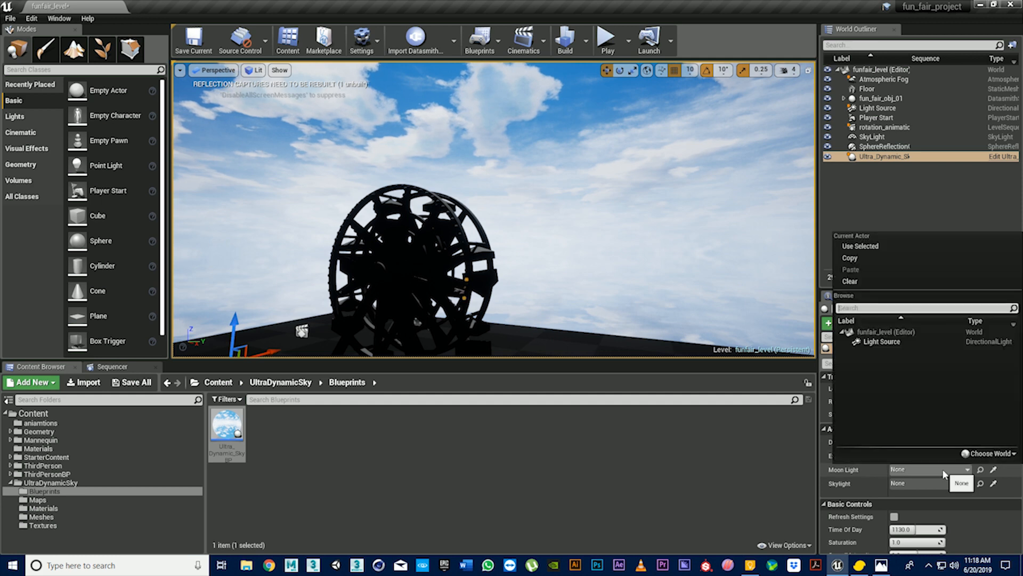
click(894, 342)
click(935, 483)
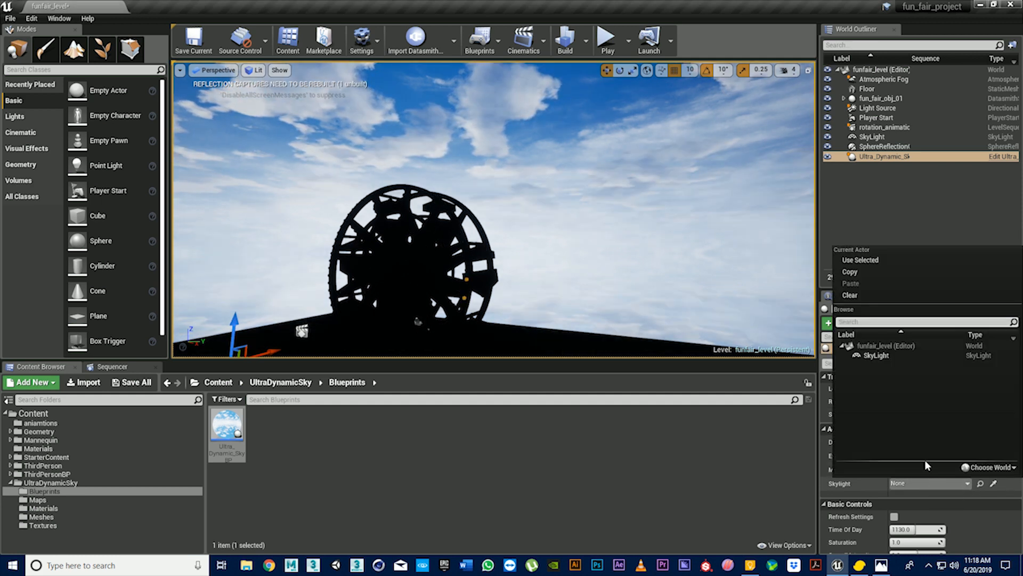
click(877, 355)
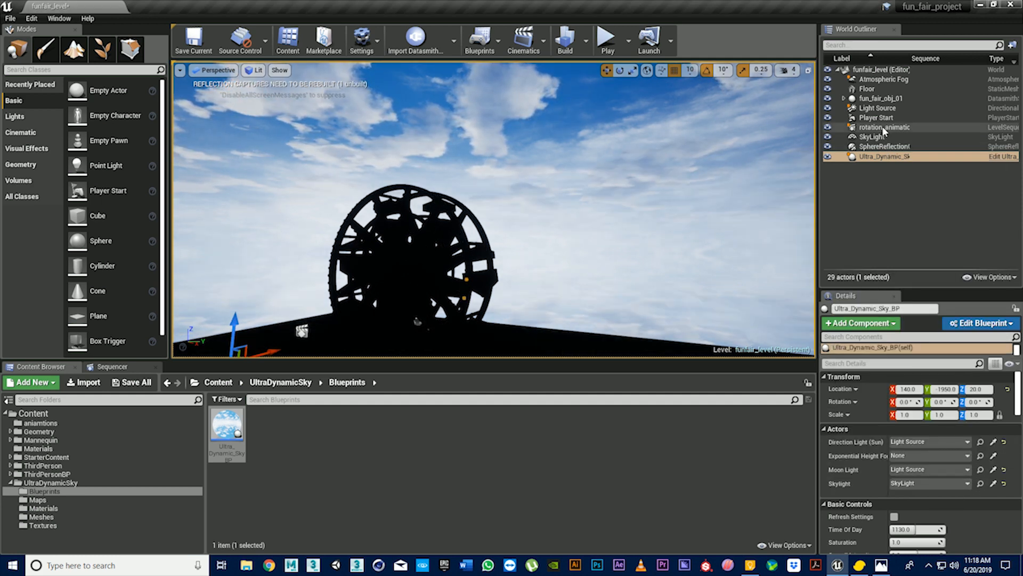
Lower the sky actor's Time Of Day to about 353 and view the Ferris wheel against the new sky
scroll(924, 486, down, 1)
scroll(924, 485, down, 1)
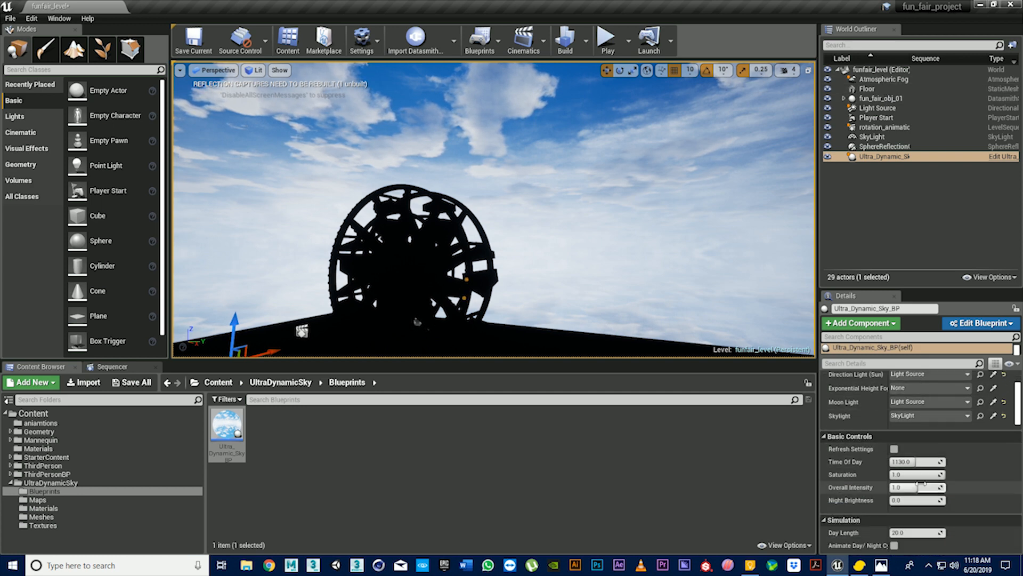
scroll(921, 484, down, 1)
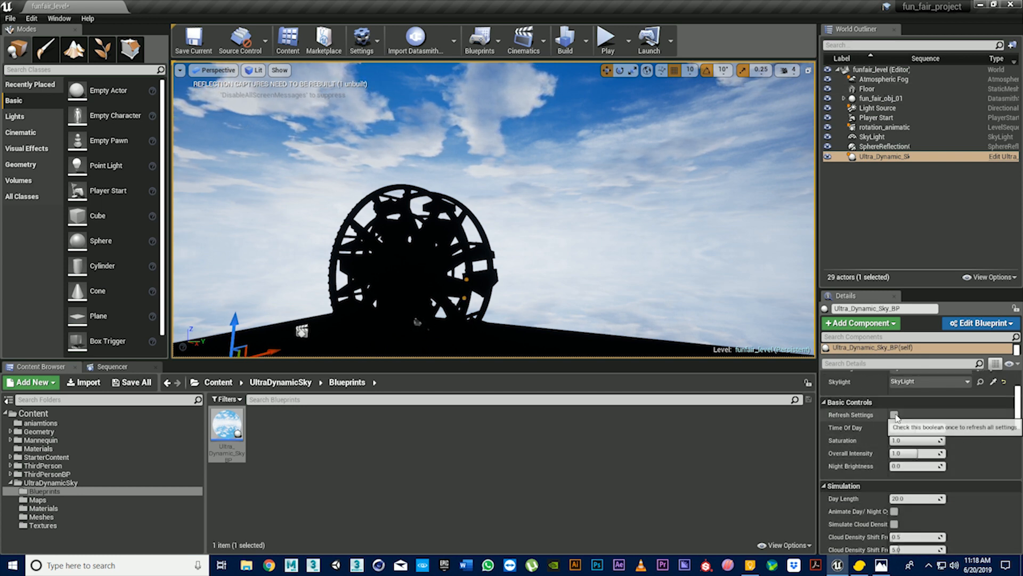
right_drag(493, 210, 470, 138)
scroll(1017, 455, up, 3)
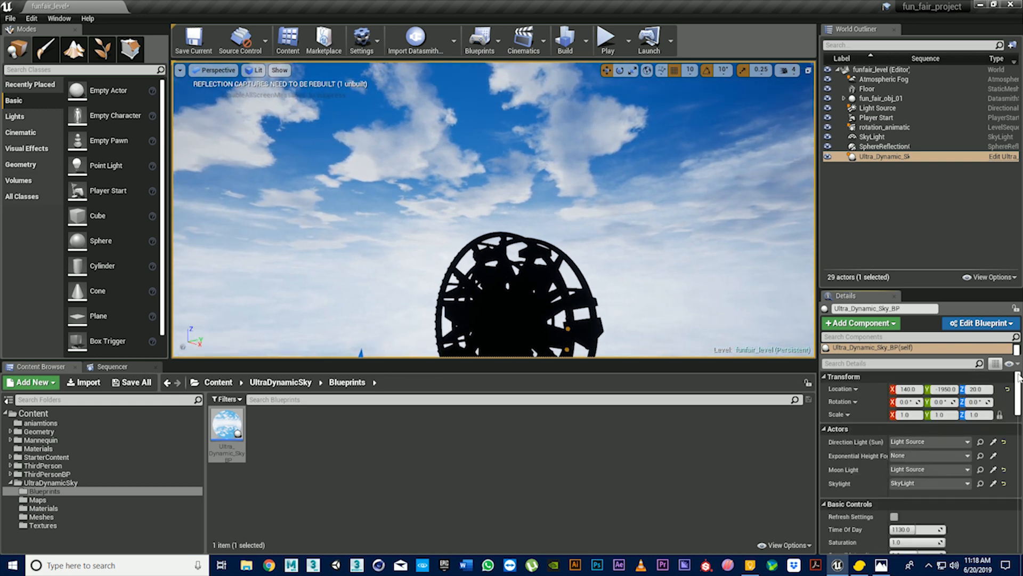
scroll(1017, 405, down, 3)
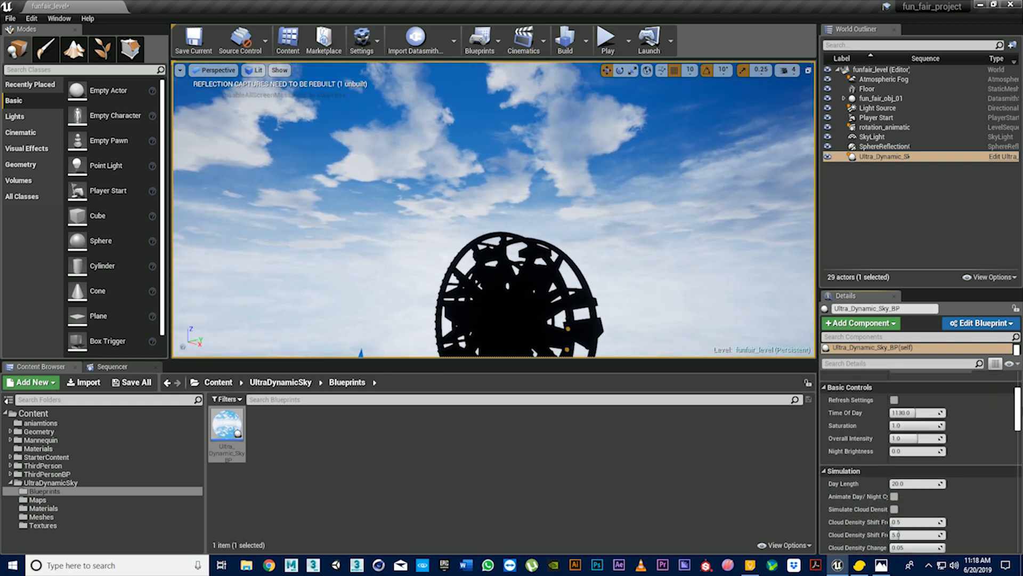
mouse_move(917, 407)
mouse_down()
mouse_move(959, 406)
mouse_move(898, 407)
mouse_up()
right_drag(415, 112, 442, 186)
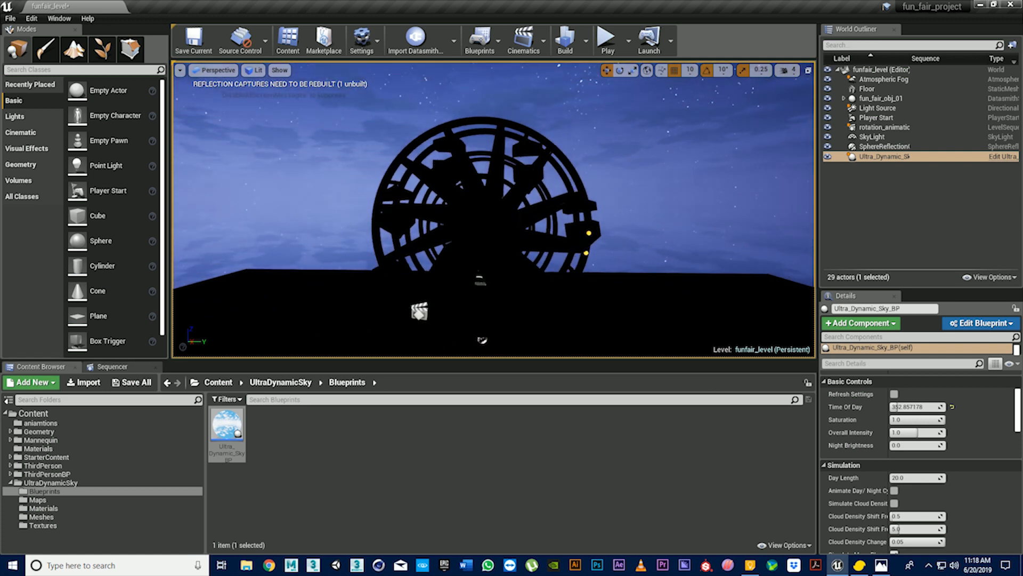
right_drag(410, 287, 453, 256)
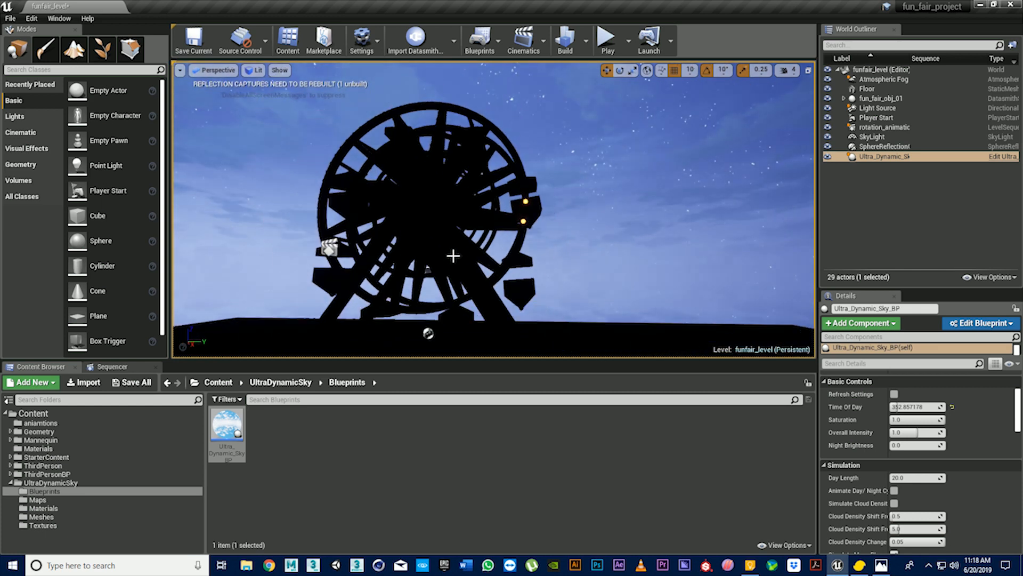
Set the Ultra Dynamic Sky's Moon Scale to 0 and lower its Moon Inclination to about -0.28
right_drag(329, 204, 556, 254)
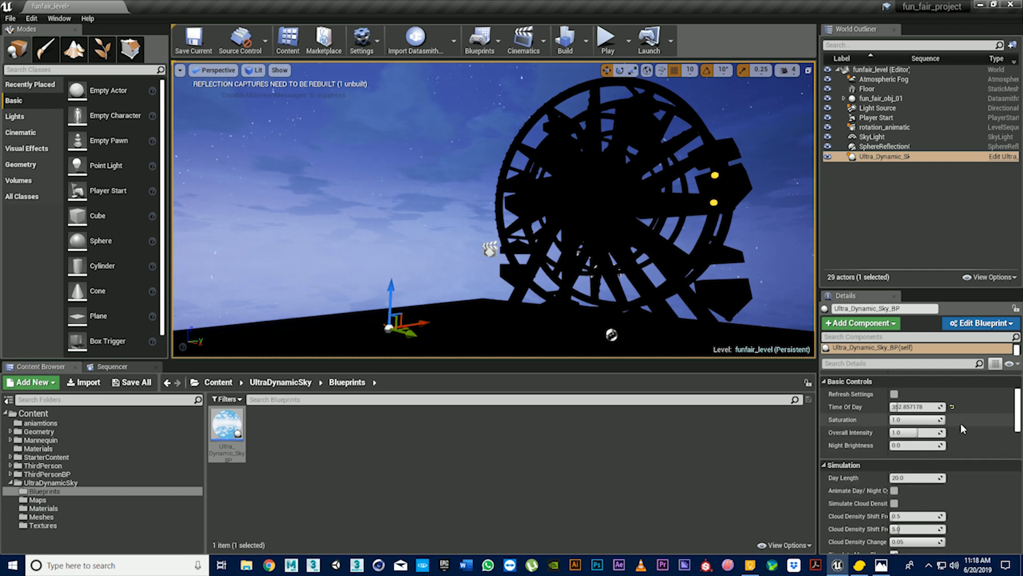
scroll(981, 455, down, 2)
scroll(981, 455, down, 2)
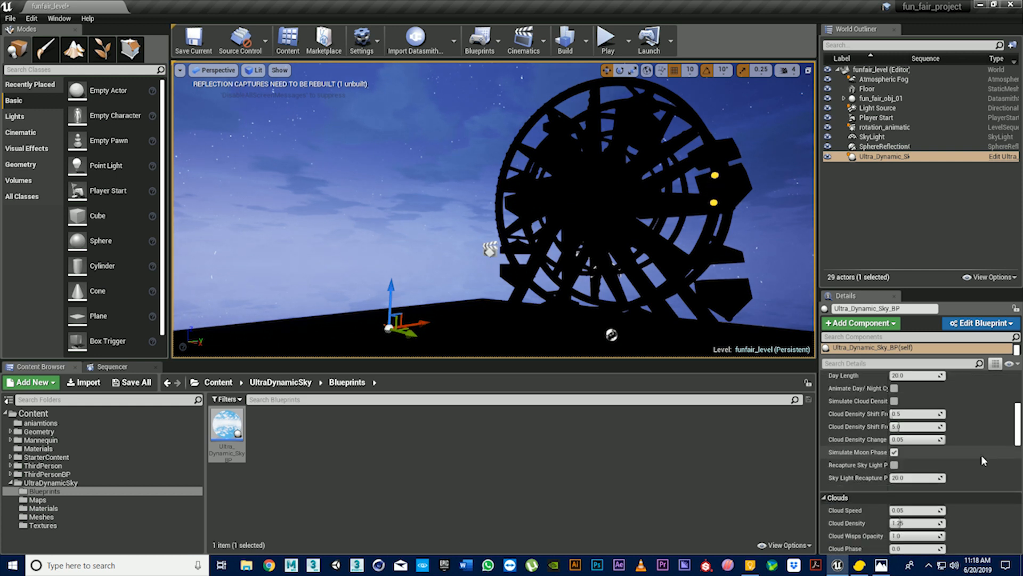
scroll(982, 456, down, 5)
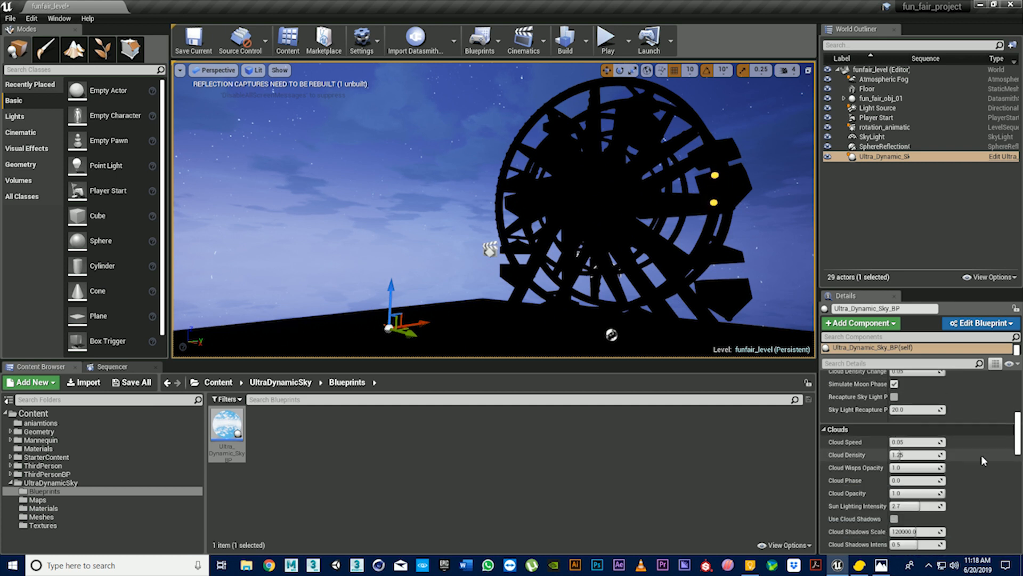
scroll(981, 455, down, 2)
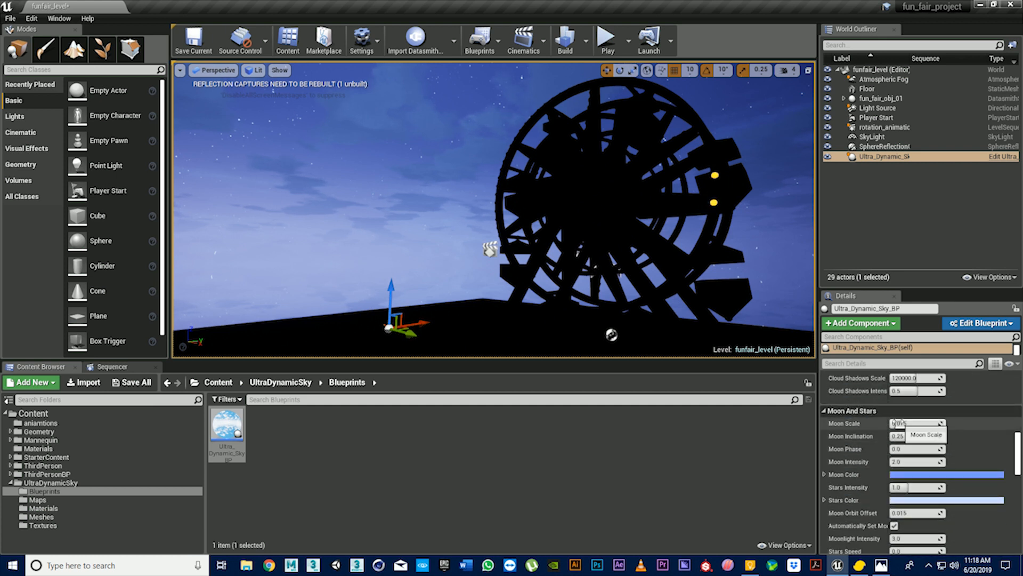
drag(906, 424, 874, 436)
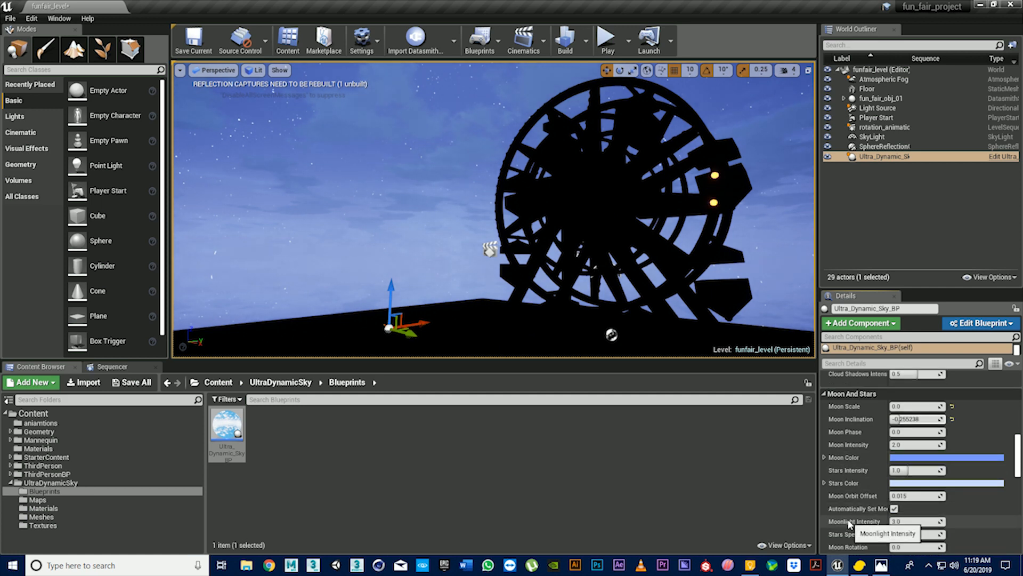
scroll(916, 506, down, 2)
right_drag(581, 262, 645, 270)
scroll(947, 438, up, 1)
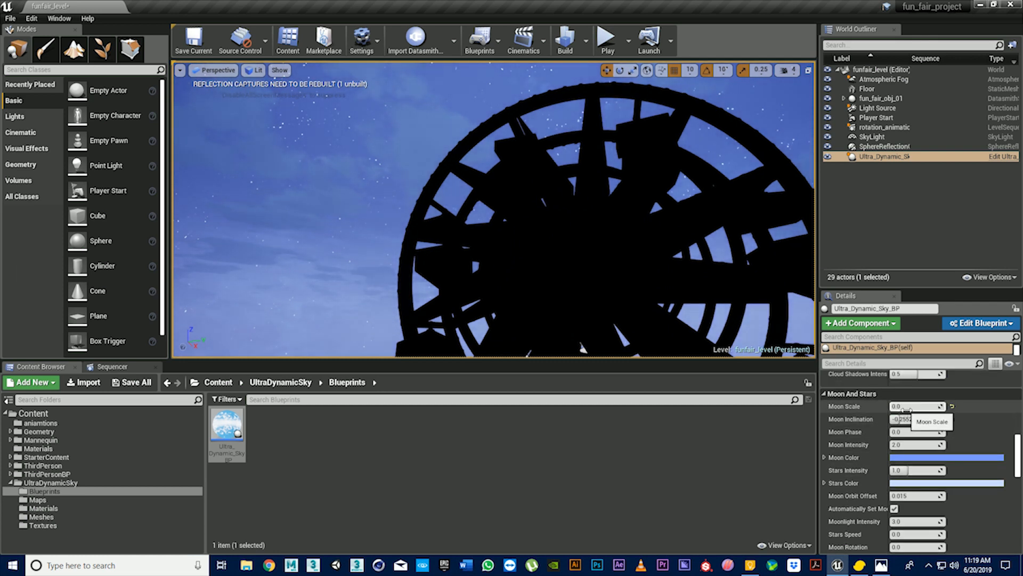
drag(900, 419, 870, 419)
Lower the sky actor's Time Of Day to about 261 and view the whole Ferris wheel against the night sky
scroll(914, 439, up, 5)
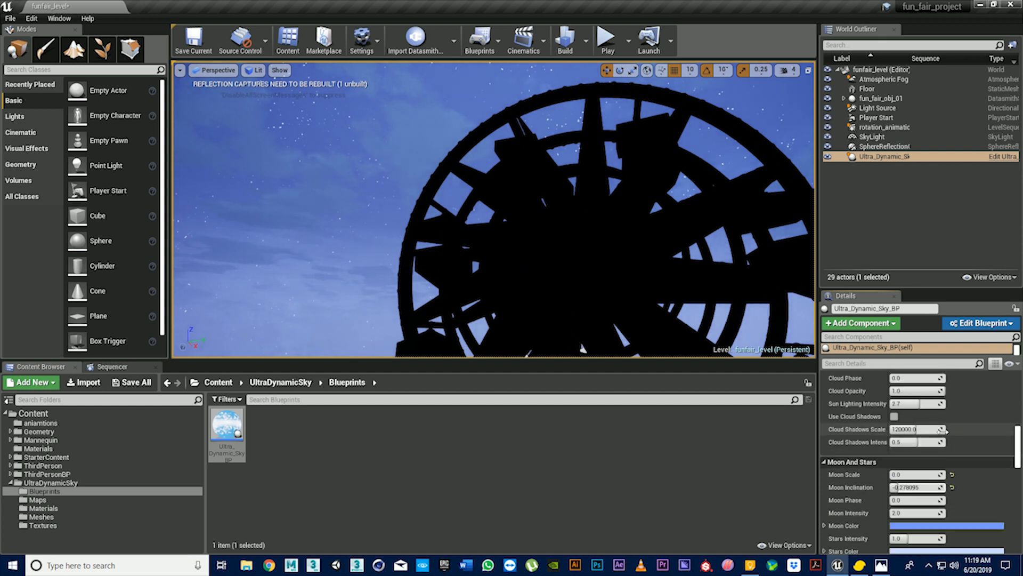
scroll(914, 438, up, 10)
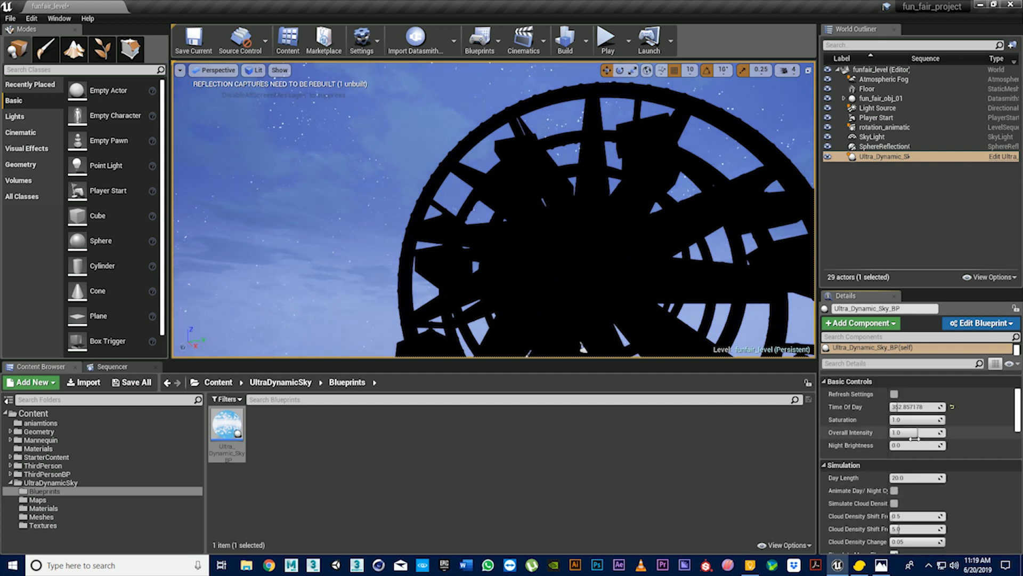
scroll(915, 439, down, 3)
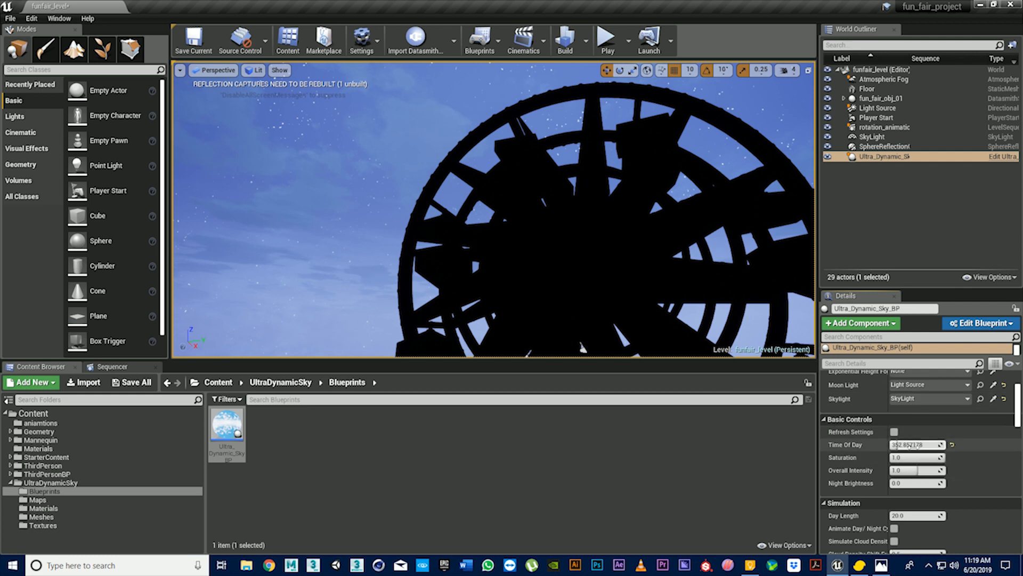
drag(916, 445, 901, 444)
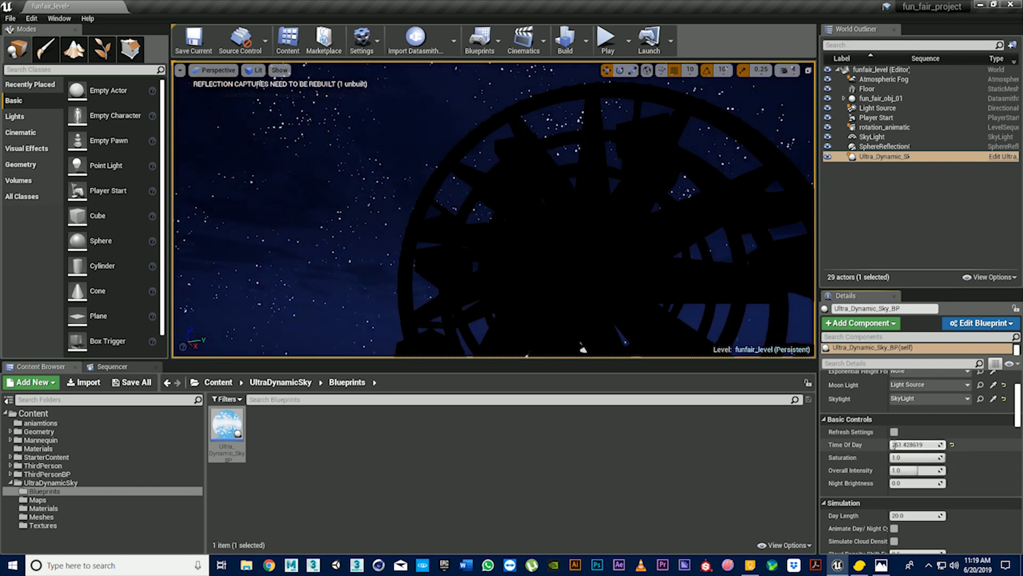
right_drag(525, 156, 450, 165)
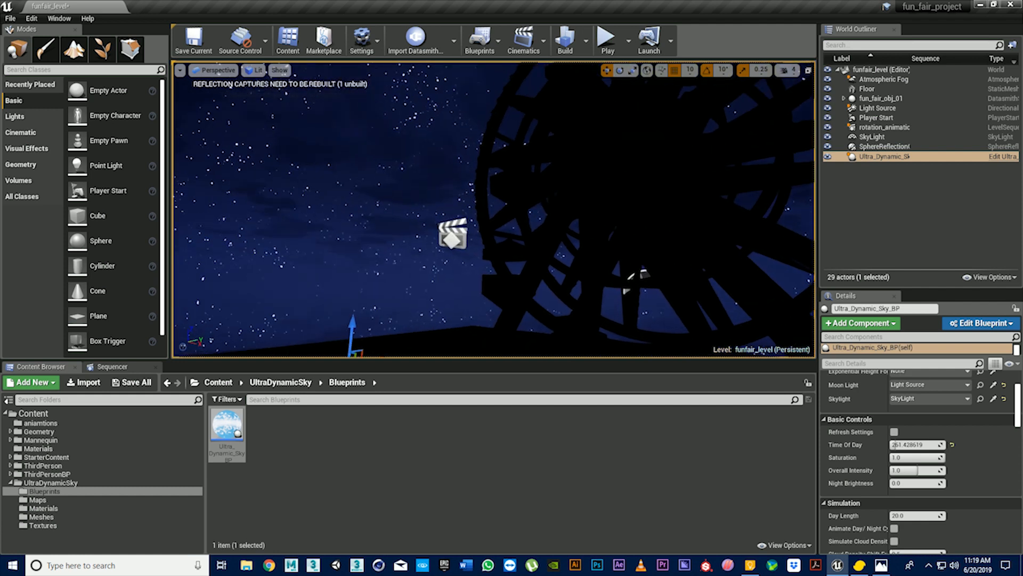
mouse_move(450, 164)
middle_down()
mouse_move(487, 147)
mouse_move(450, 165)
middle_up()
scroll(450, 166, down, 3)
right_drag(452, 168, 456, 181)
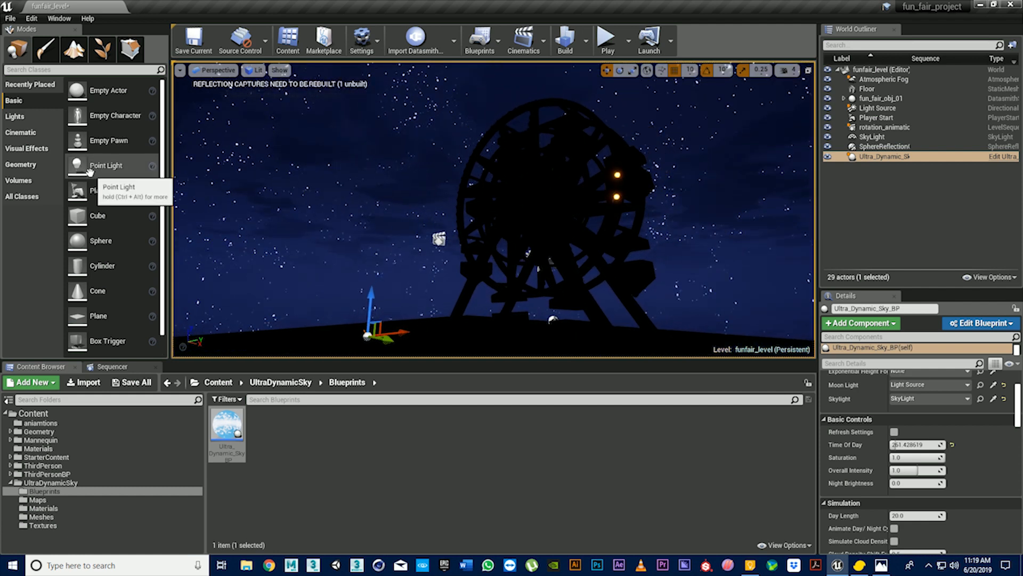
Place a Point Light on the floor beside the Ferris wheel and raise it to about mid-wheel height
drag(132, 164, 393, 352)
drag(398, 310, 404, 185)
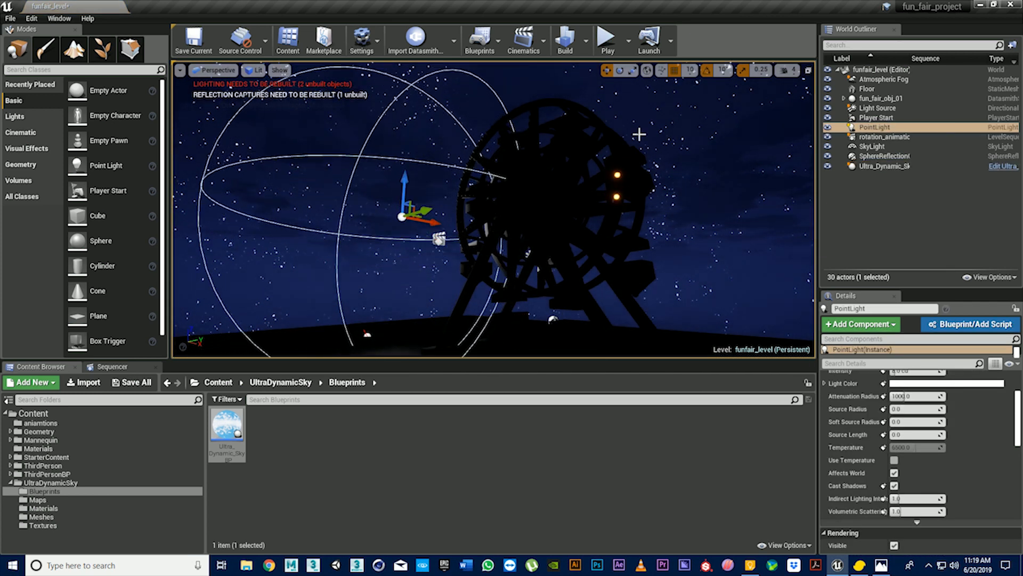
right_drag(623, 196, 608, 240)
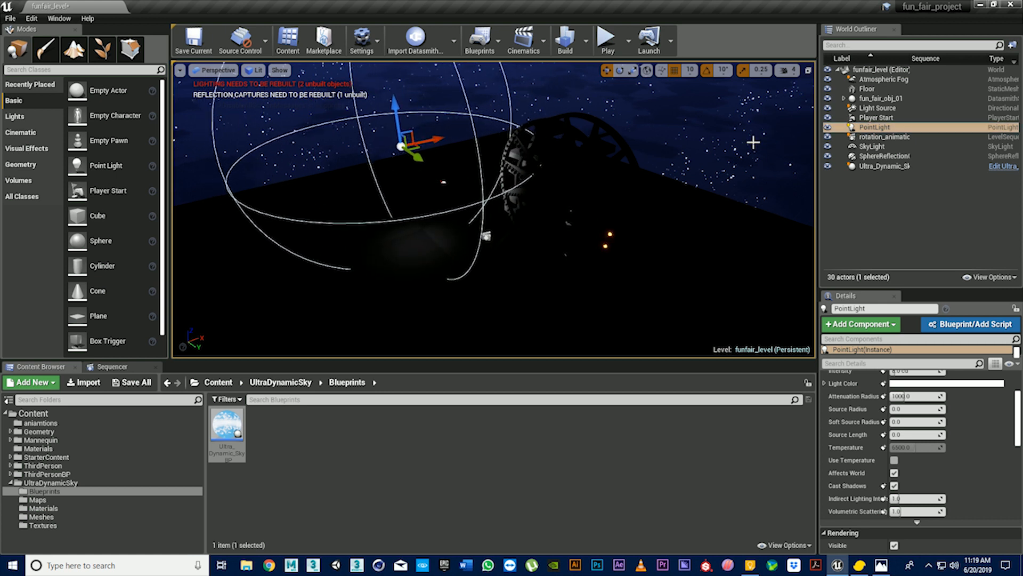
Duplicate the point light twice and spread the copies around the Ferris wheel
key(ctrl+w)
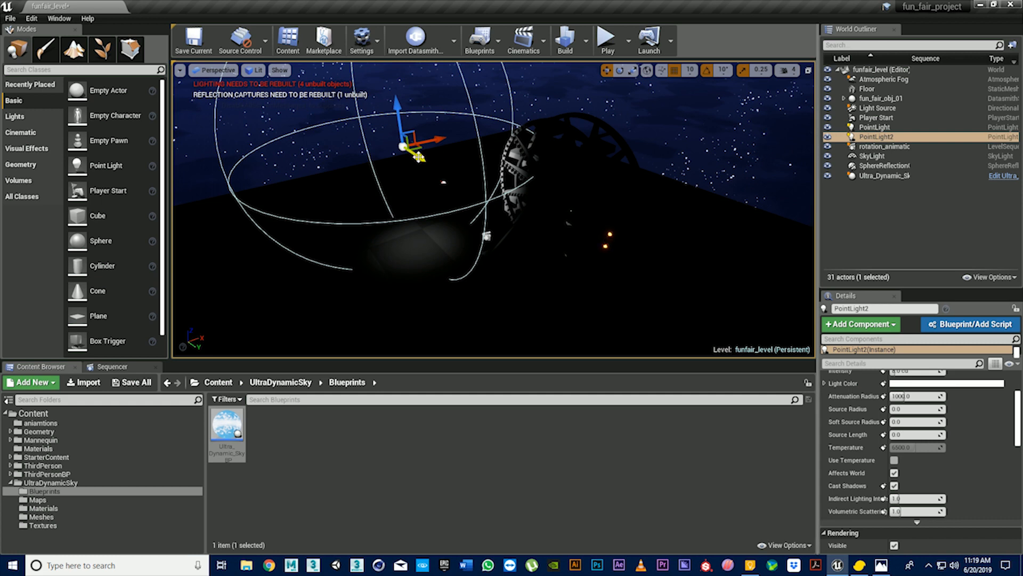
drag(418, 157, 480, 250)
key(ctrl+w)
key(f)
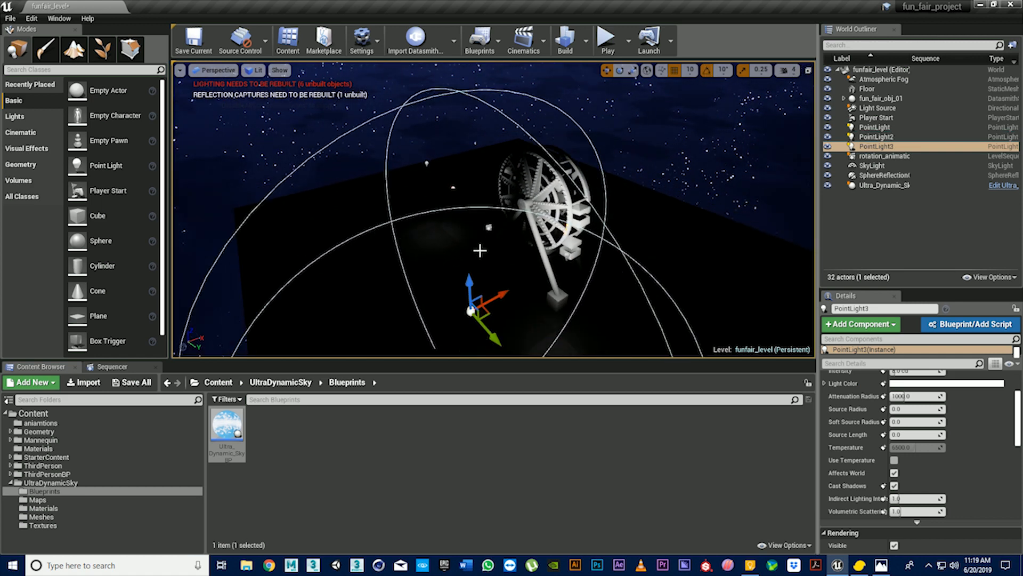
drag(493, 334, 461, 198)
Select all three point lights and set their Intensity to 3 cd, trying 4 cd first
shift+click(875, 127)
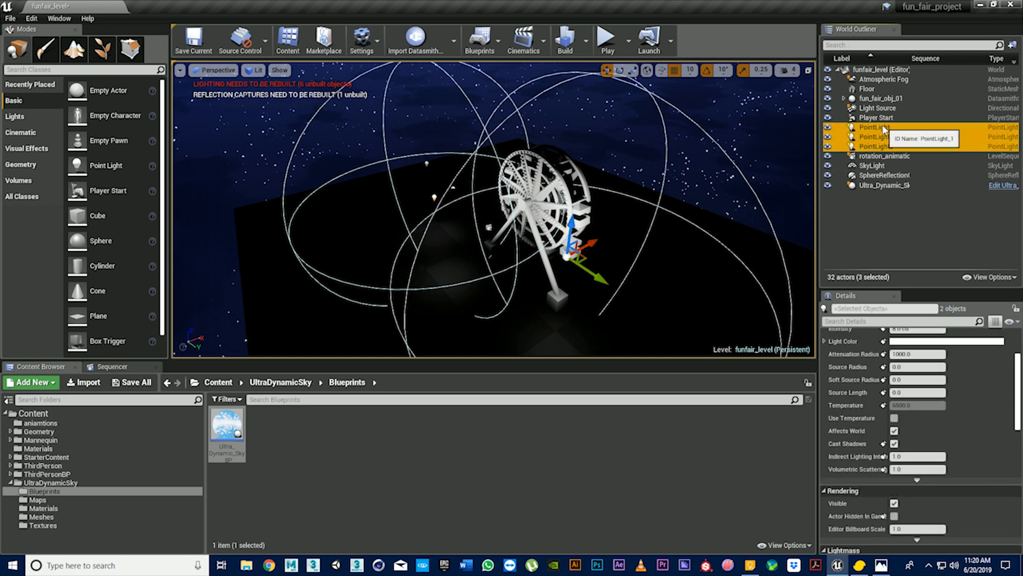
scroll(945, 407, up, 3)
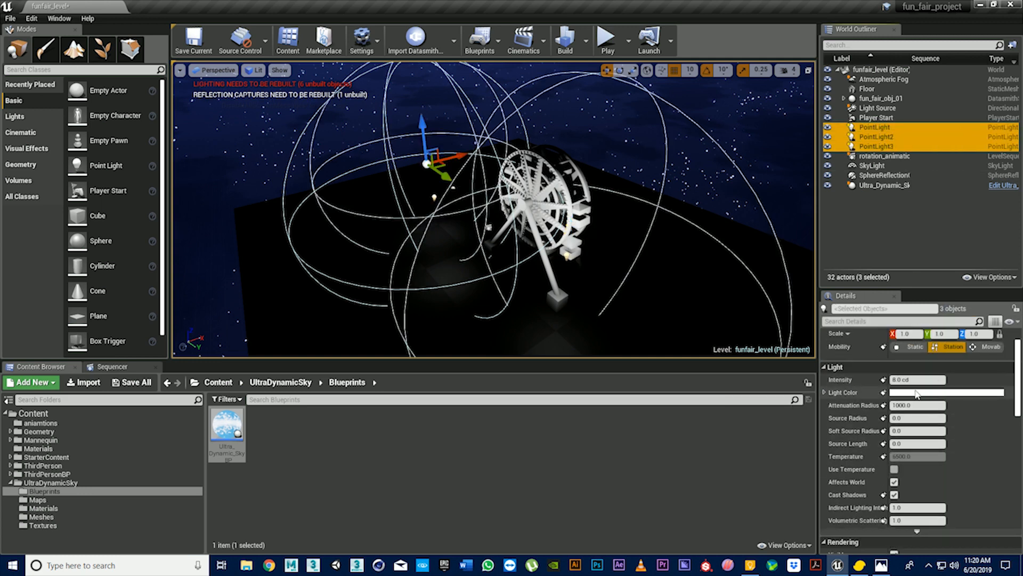
click(911, 380)
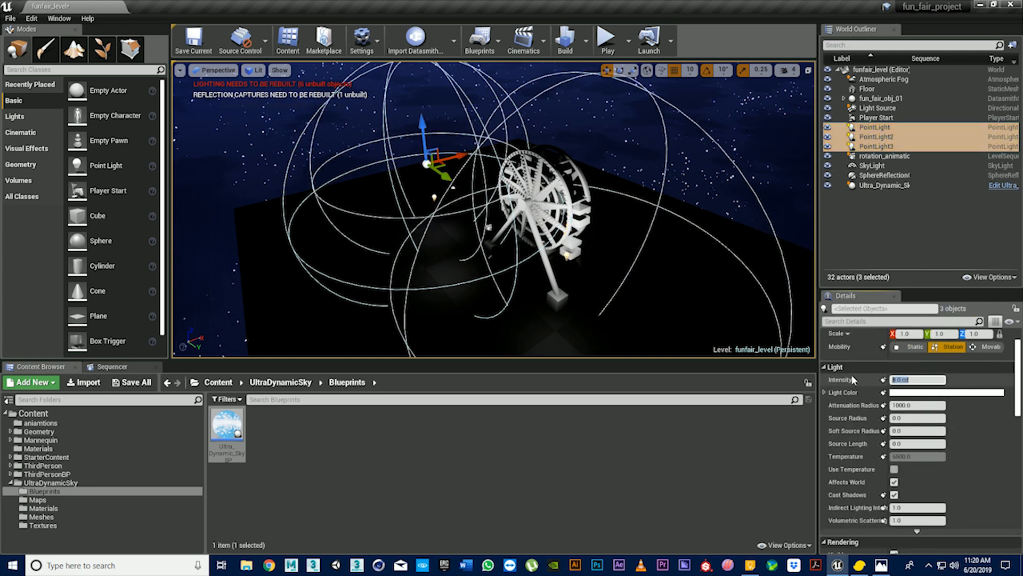
text(4)
key(Return)
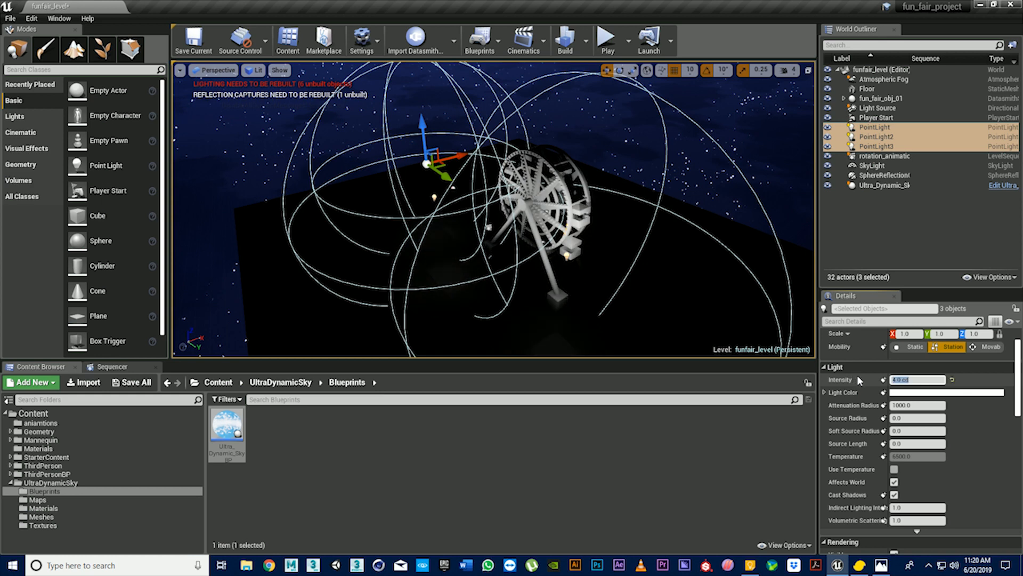
text(3)
key(Return)
Inspect the glowing bulbs on the wheel's rim and place a Post Process Volume on the floor beside the wheel
scroll(674, 258, up, 5)
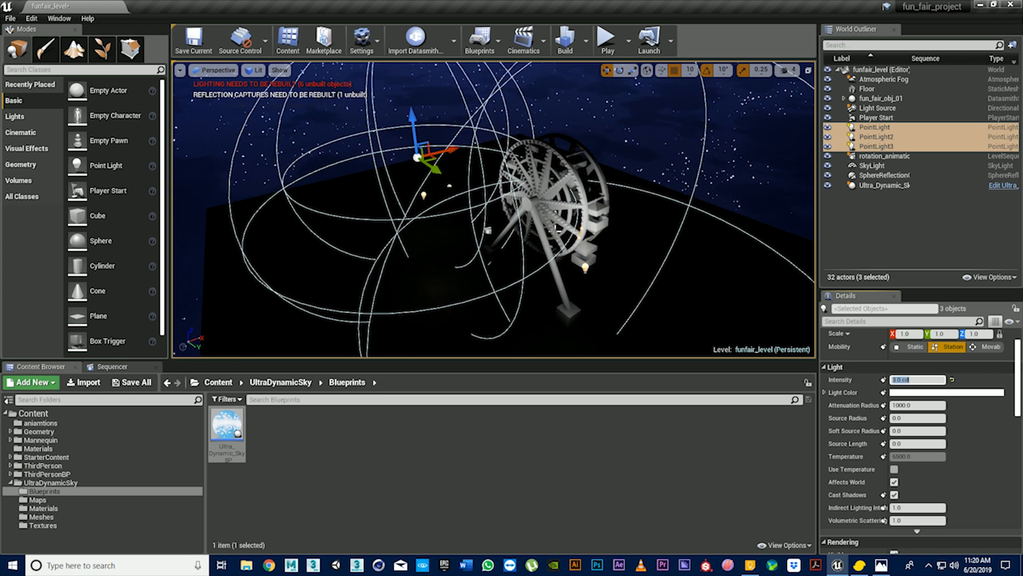
right_drag(674, 258, 525, 212)
scroll(520, 211, up, 6)
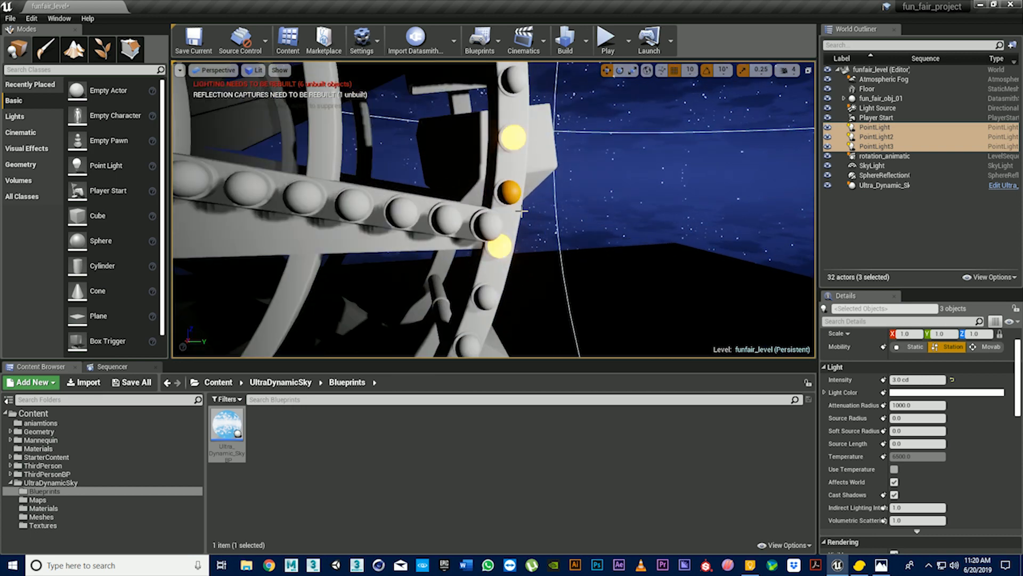
scroll(525, 212, down, 6)
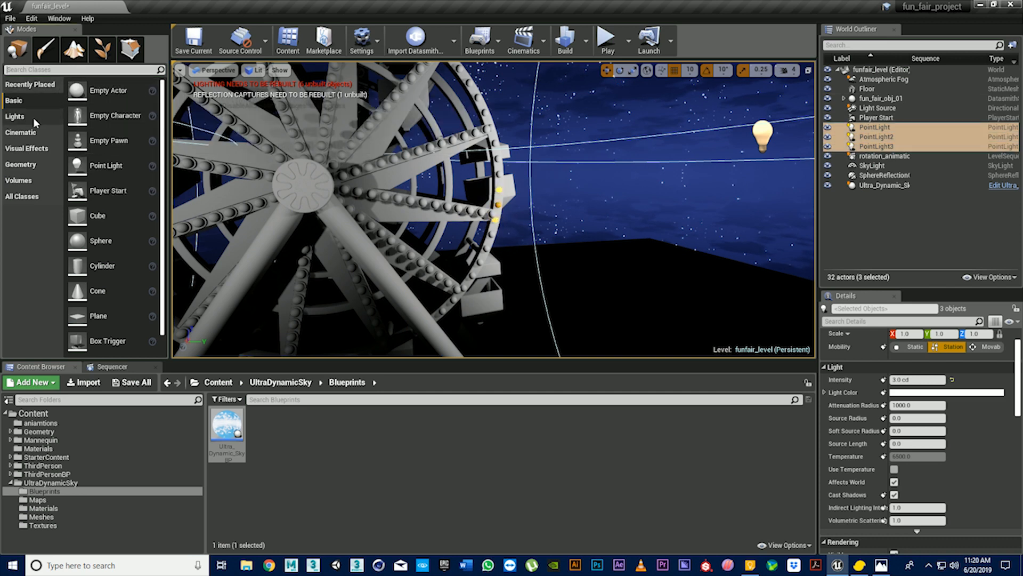
click(28, 133)
click(27, 149)
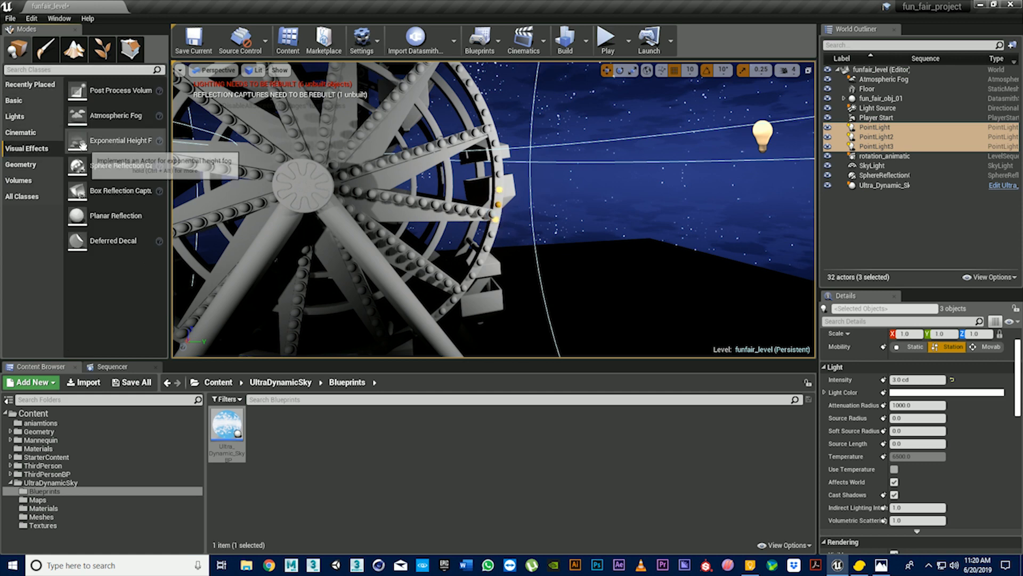
drag(106, 90, 659, 298)
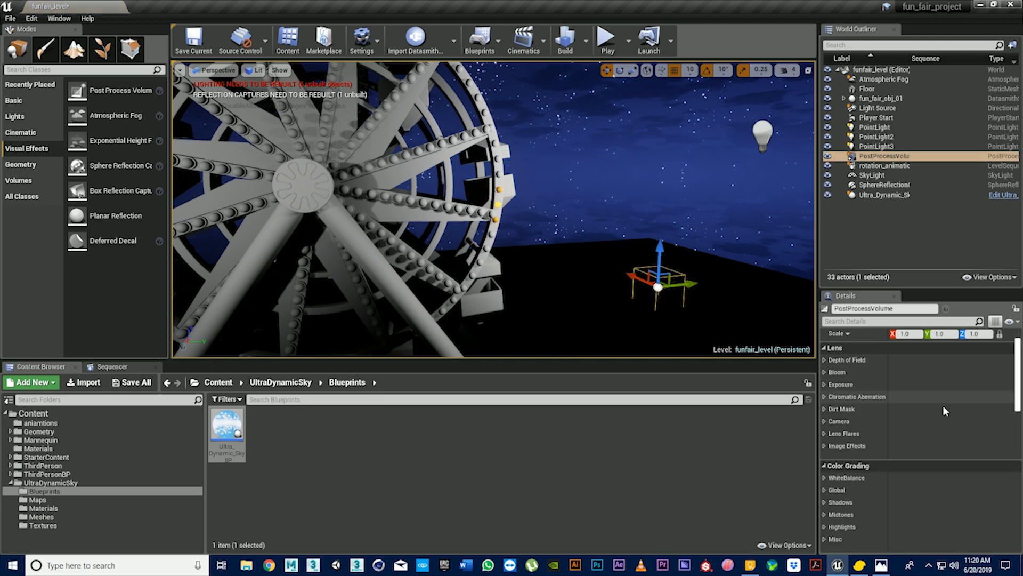
Enable the Bloom Method, Intensity and Threshold overrides on the Post Process Volume and expand its Camera settings
click(837, 372)
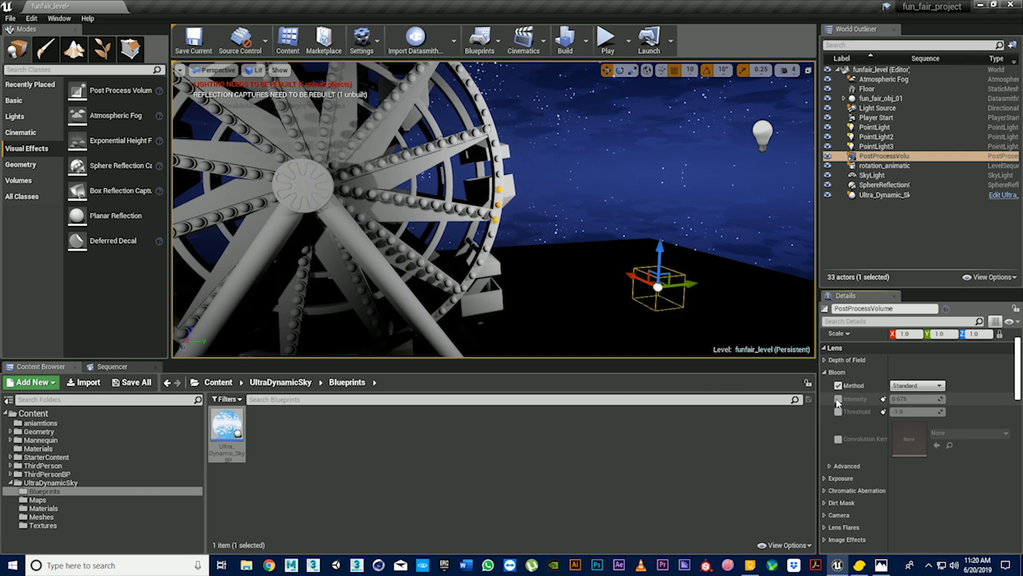
click(838, 400)
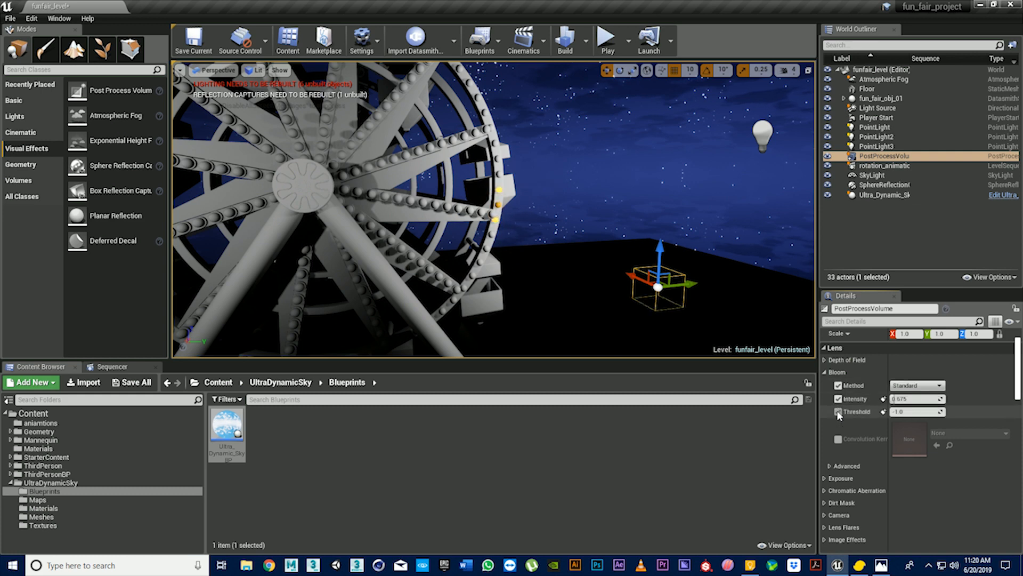
scroll(837, 414, down, 3)
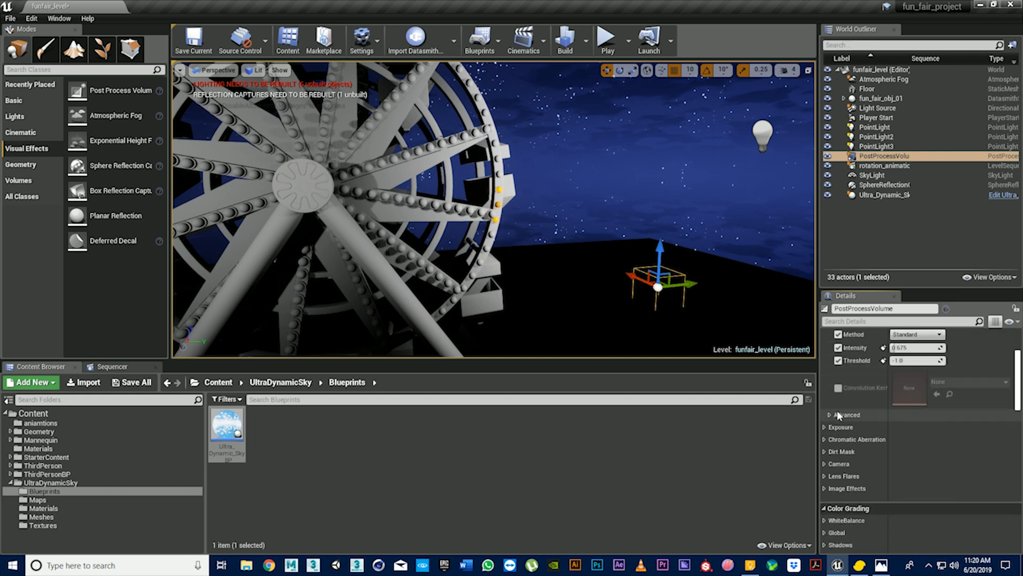
click(824, 429)
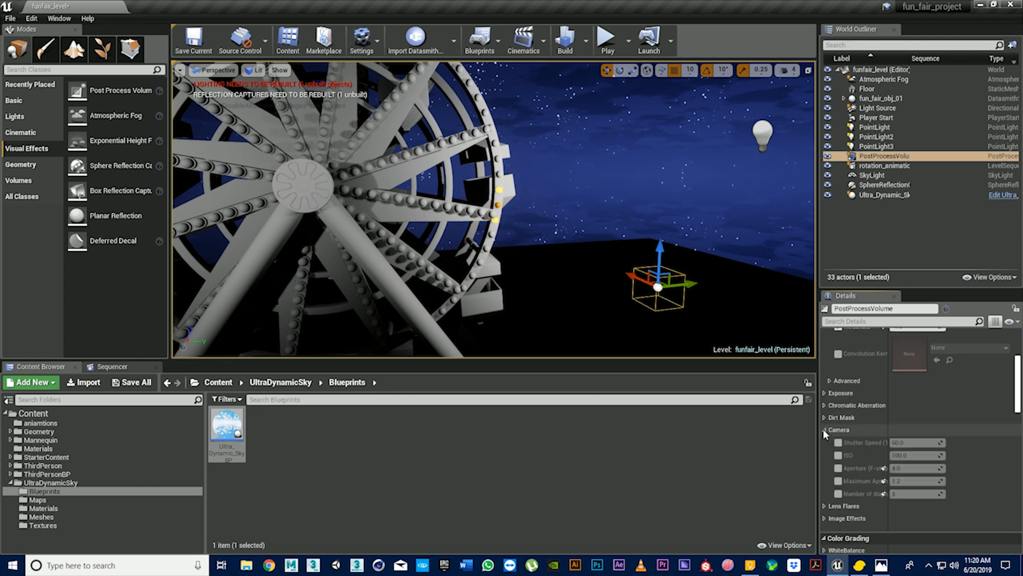
scroll(825, 430, down, 1)
Filter the Post Process Volume's details by "bloo" and set the Bloom Intensity to 8
click(874, 320)
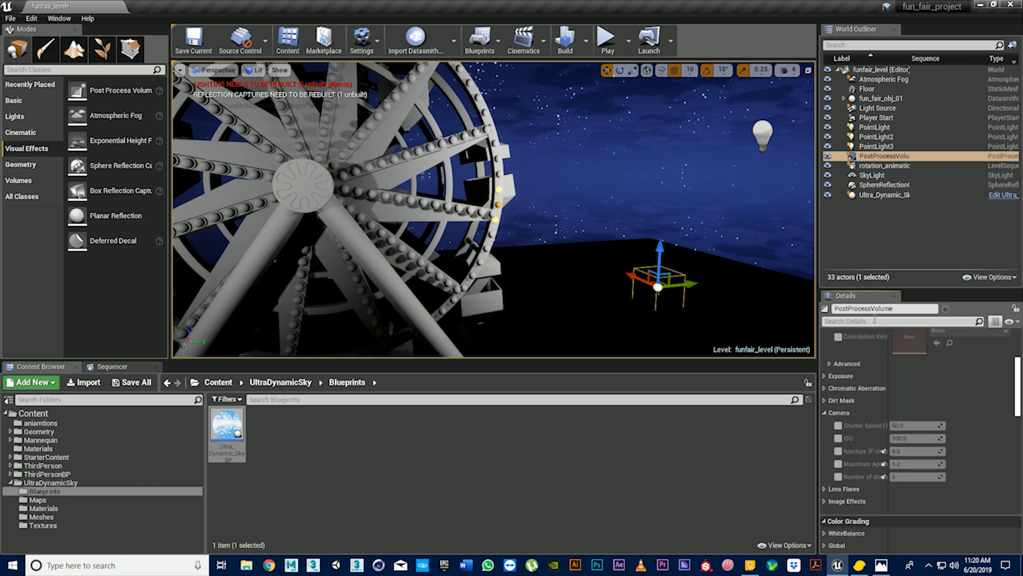
text(bloo)
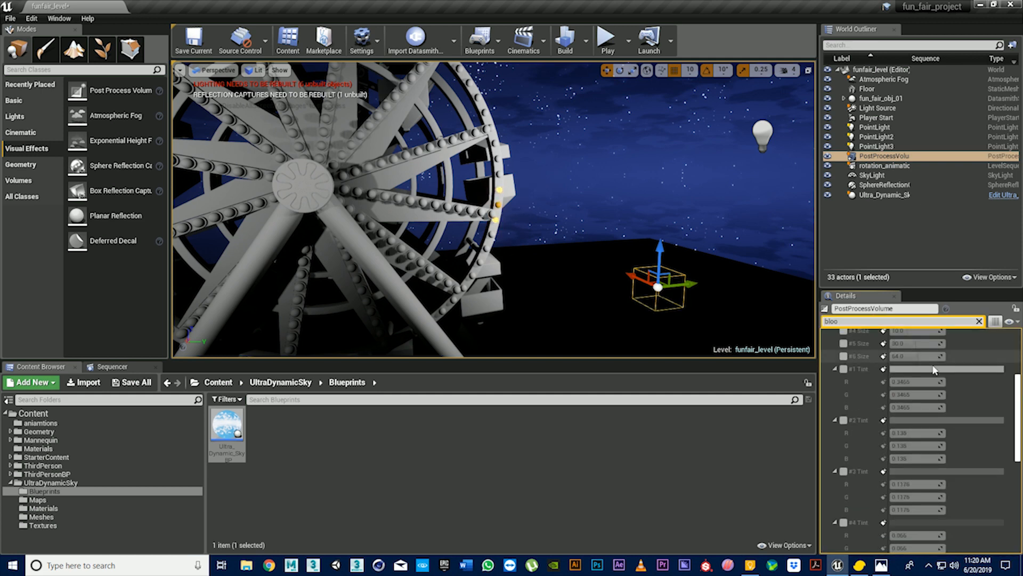
scroll(926, 400, up, 4)
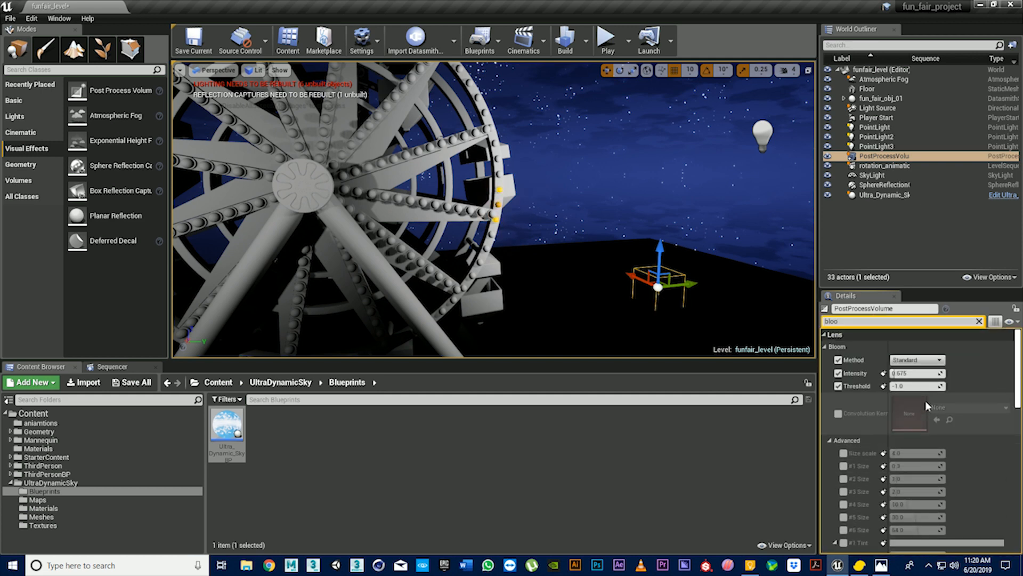
scroll(926, 399, down, 1)
scroll(925, 398, down, 8)
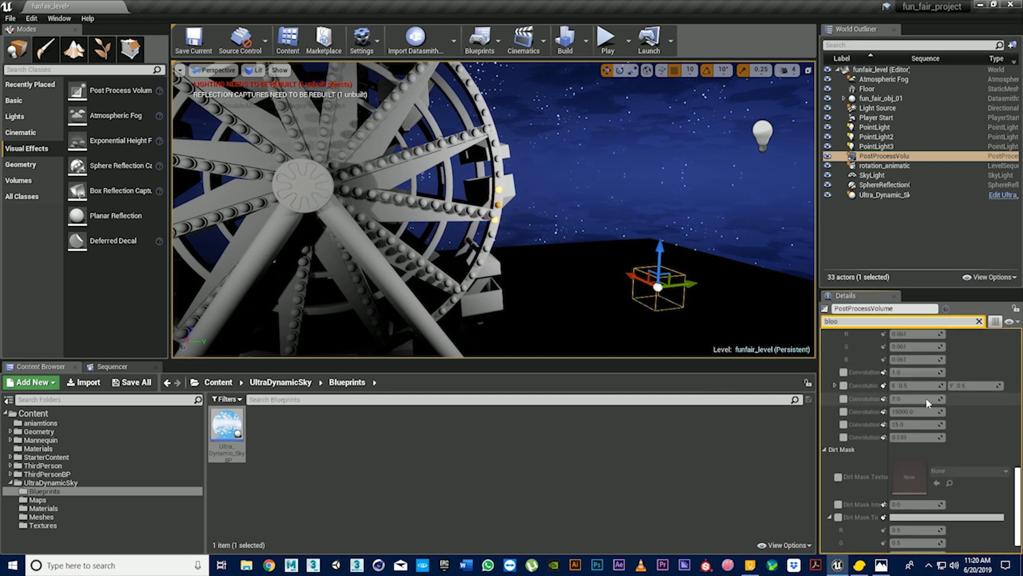
scroll(926, 397, up, 10)
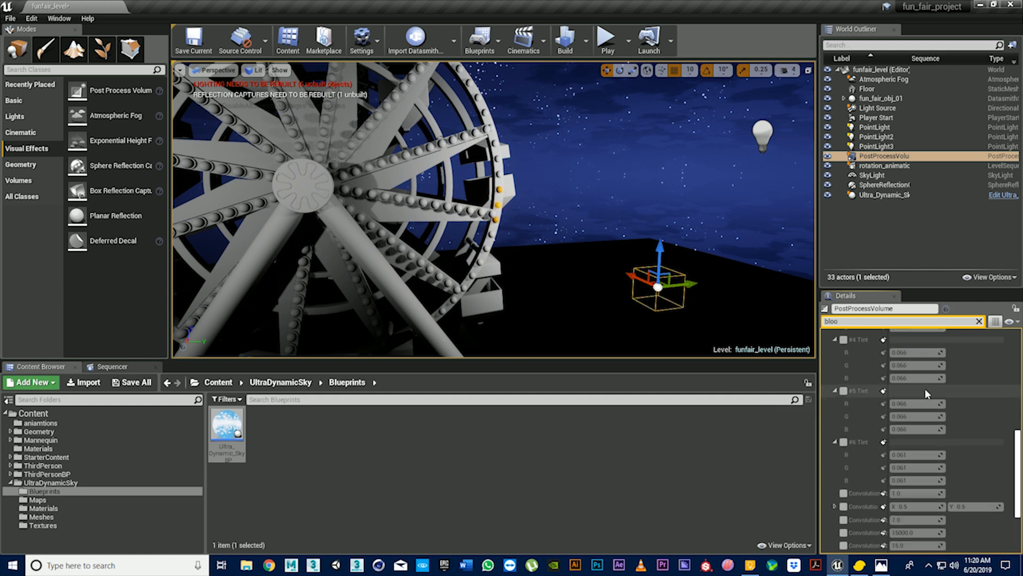
mouse_move(906, 374)
mouse_down()
mouse_move(949, 373)
mouse_move(906, 373)
mouse_up()
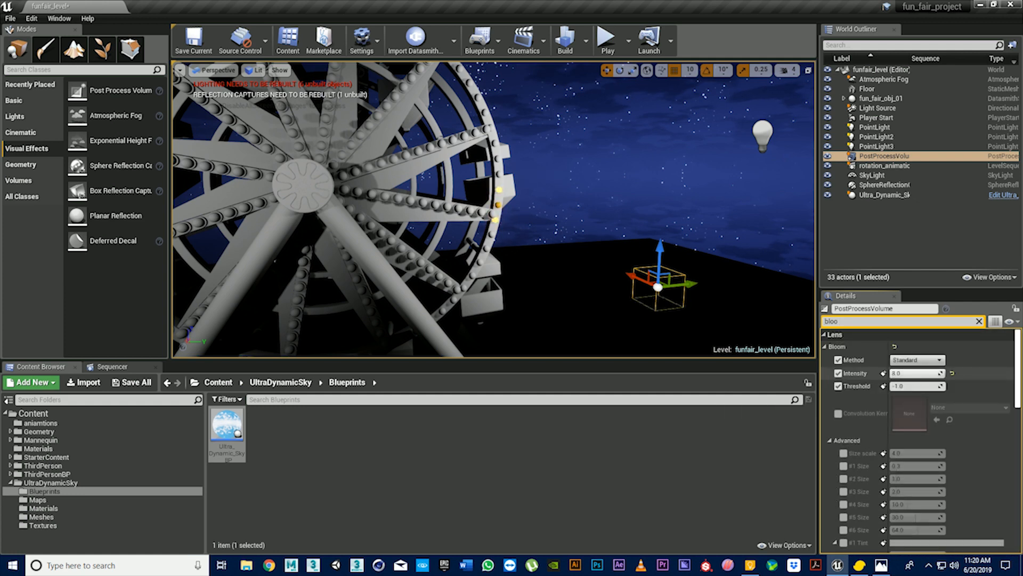
Undo the last Bloom Intensity edit and keep the Bloom Method at Standard on the Post Process Volume
key(ctrl+z)
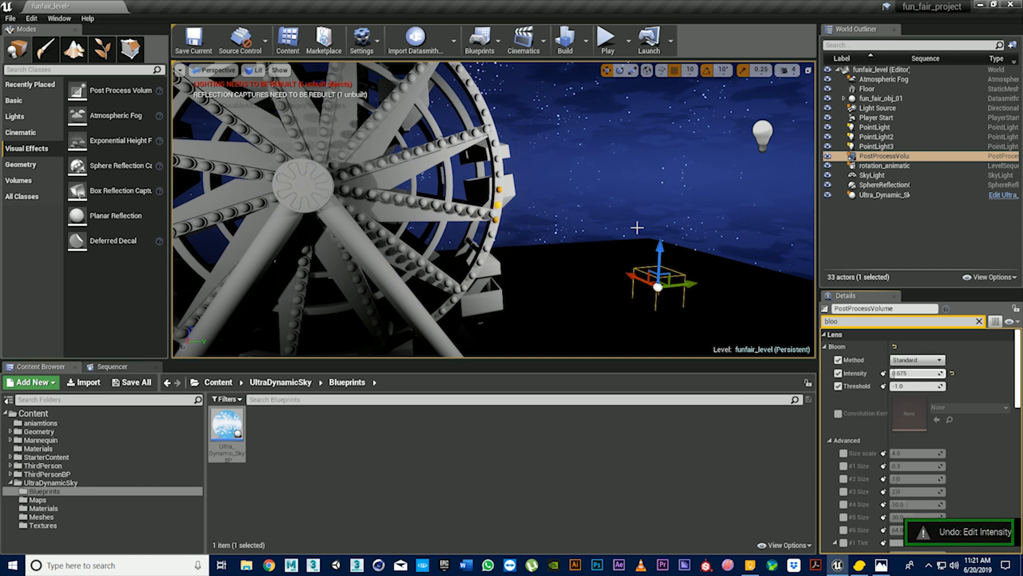
click(912, 360)
click(911, 368)
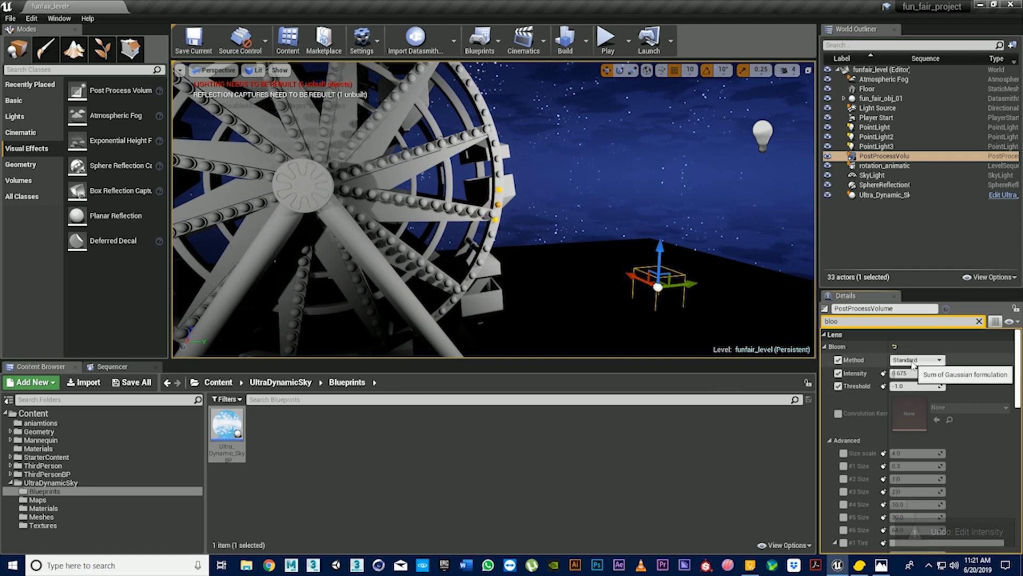
right_drag(533, 213, 480, 213)
scroll(511, 305, up, 5)
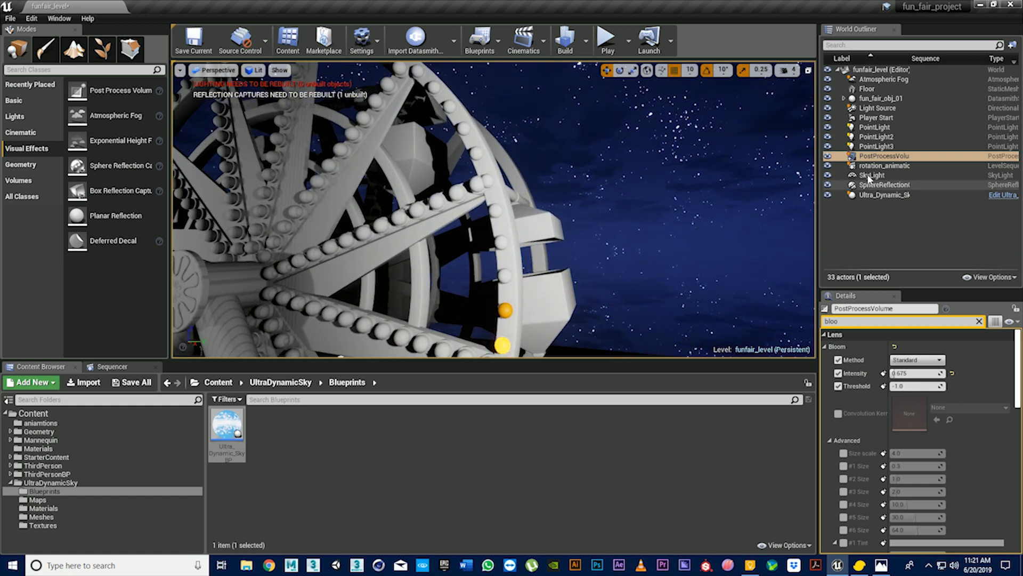
click(894, 127)
shift+click(888, 147)
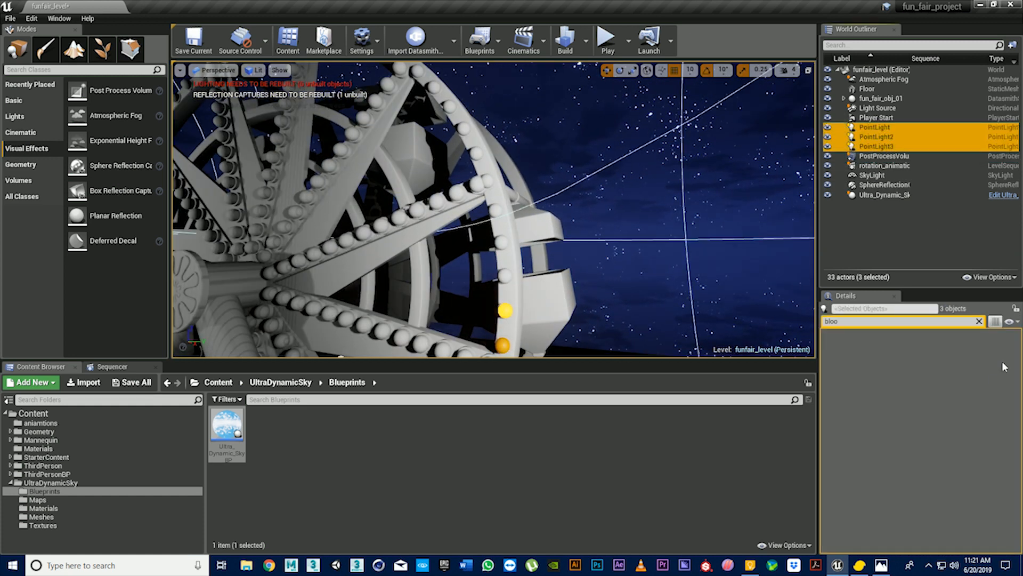
click(923, 203)
click(877, 128)
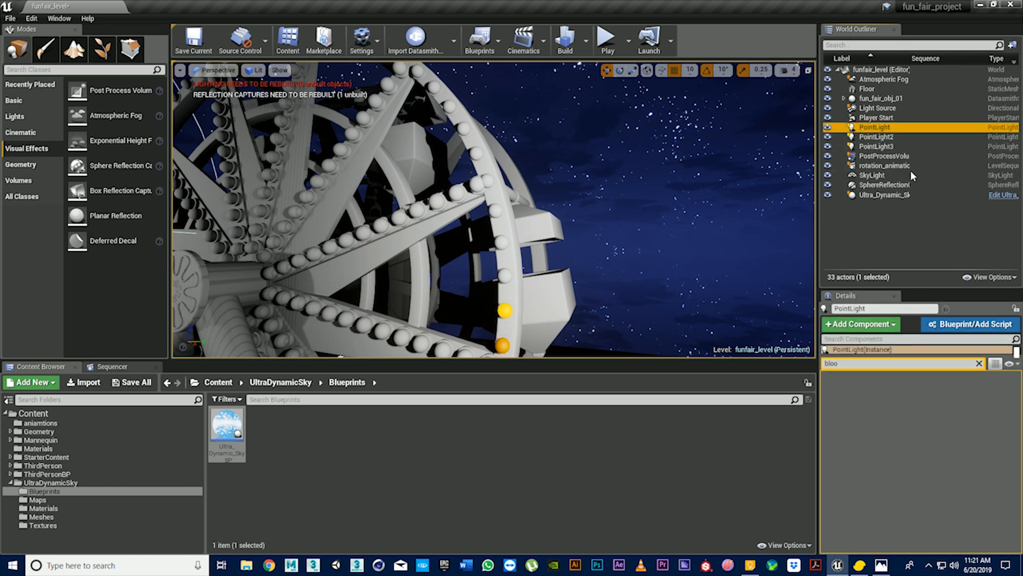
ctrl+click(878, 137)
ctrl+click(878, 148)
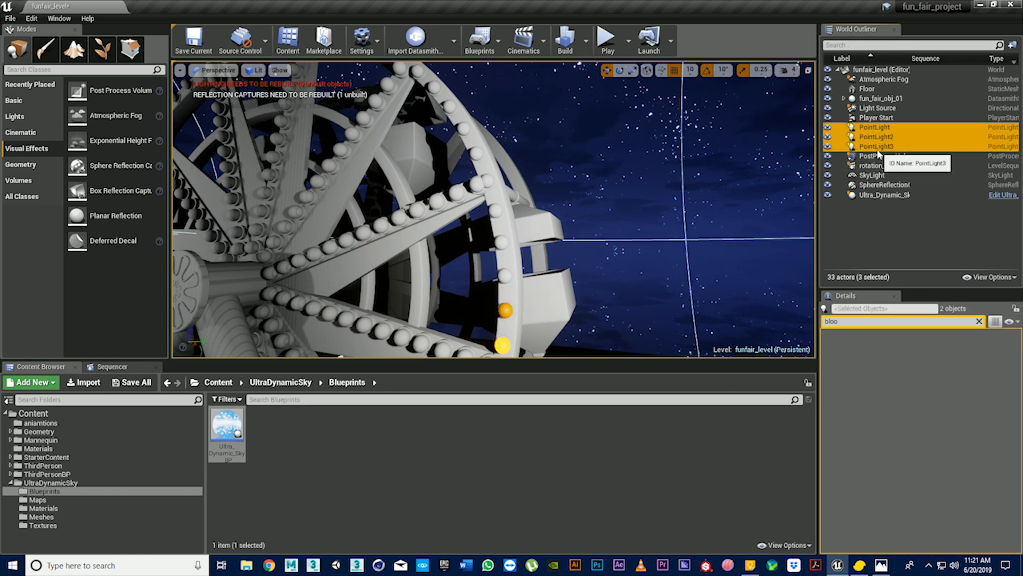
click(923, 219)
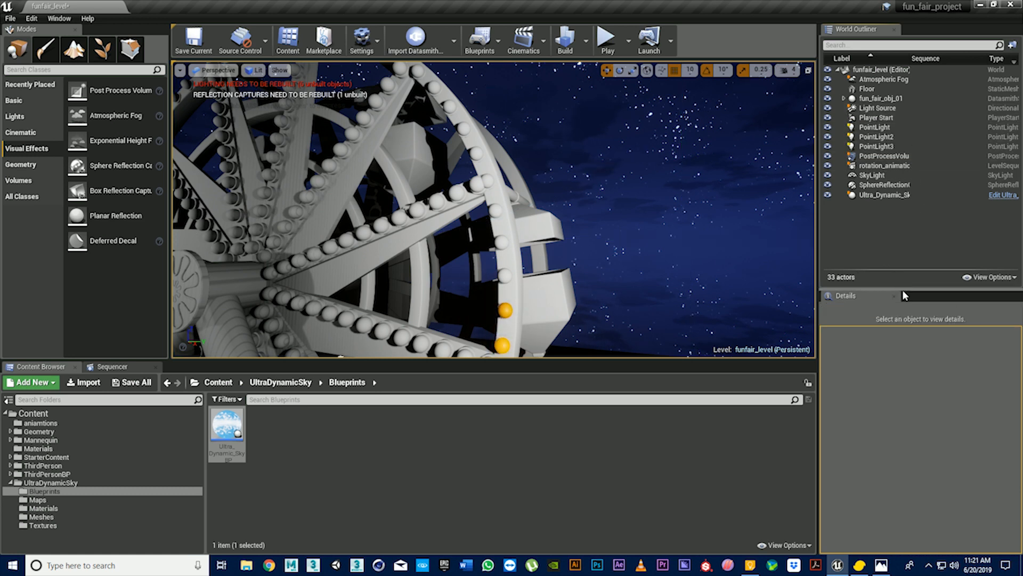
Enlarge the actor list, select the Ultra Dynamic Sky actor and clear the "bloo" details filter
drag(902, 290, 901, 340)
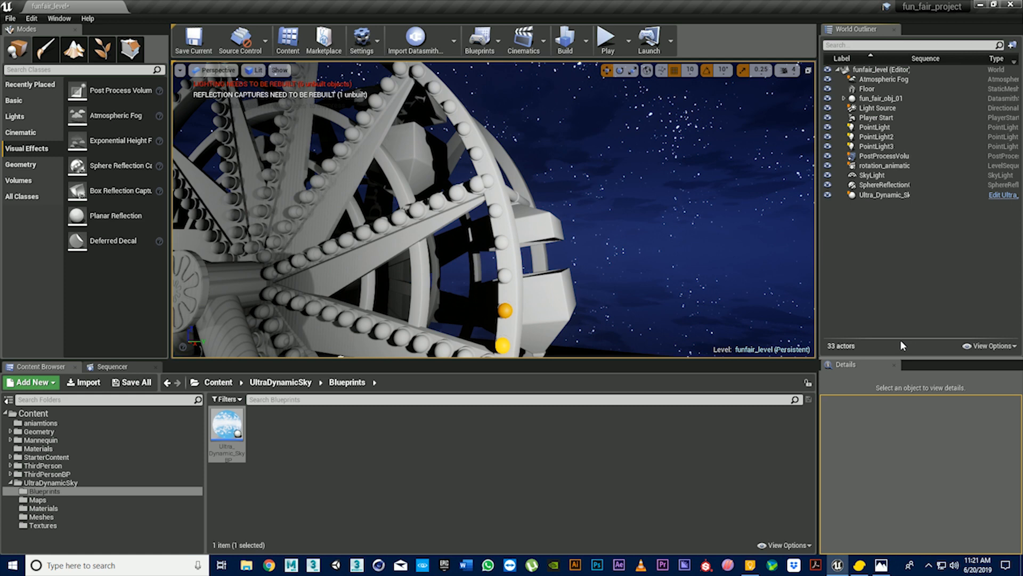
click(885, 194)
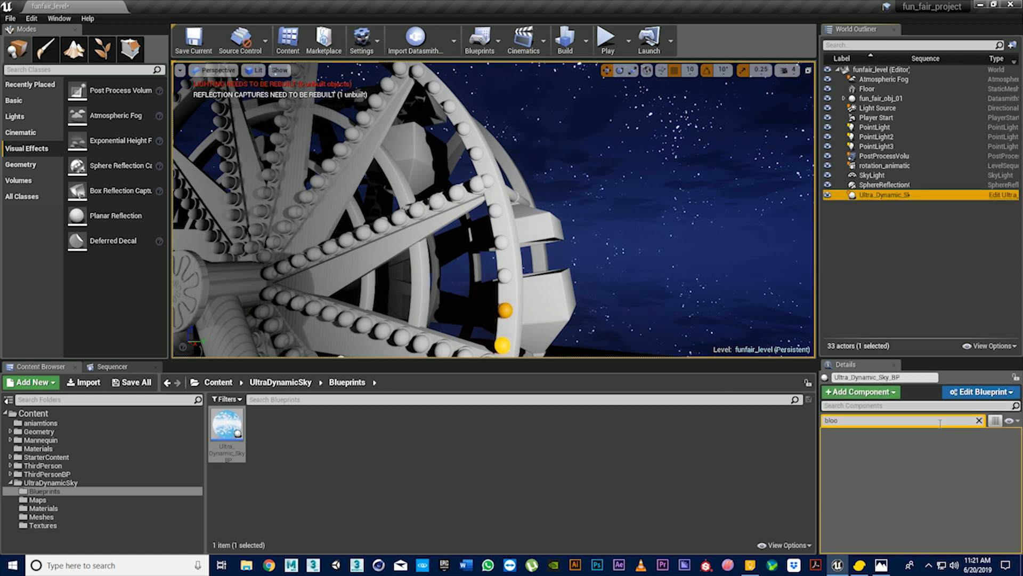
click(980, 420)
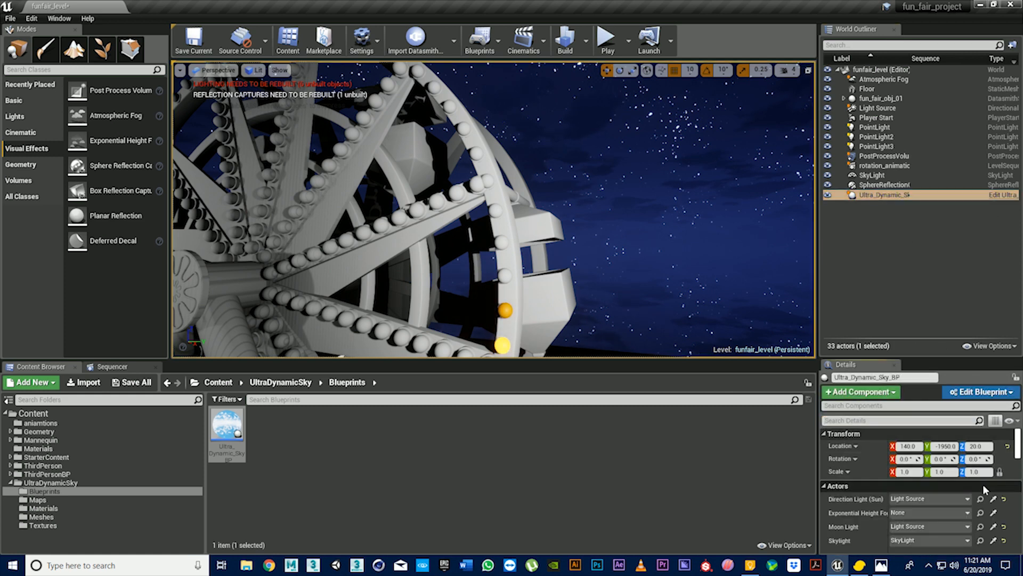
scroll(1010, 457, down, 1)
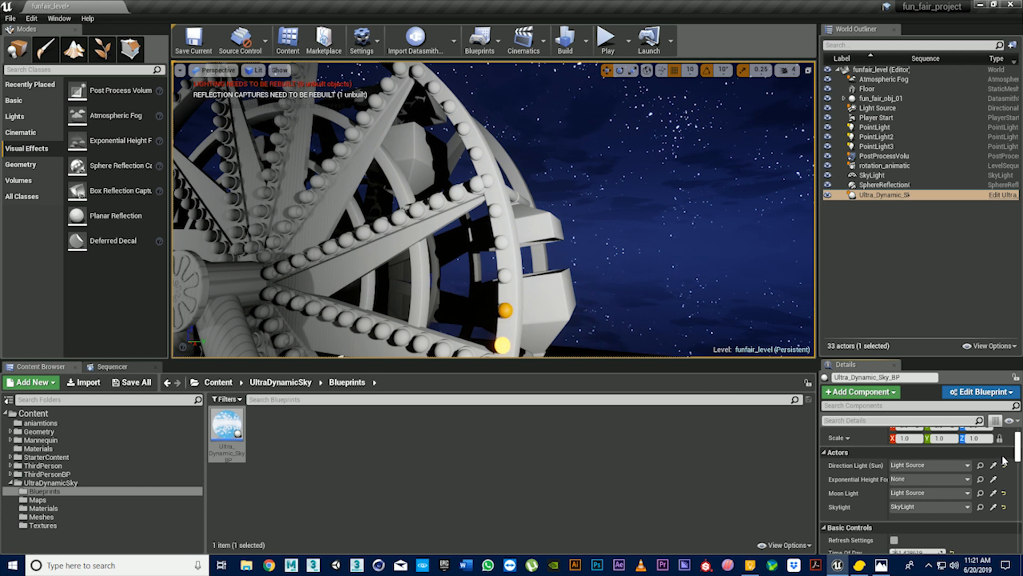
Set the Mobility of PointLight3, PointLight2 and PointLight to Movable
click(883, 185)
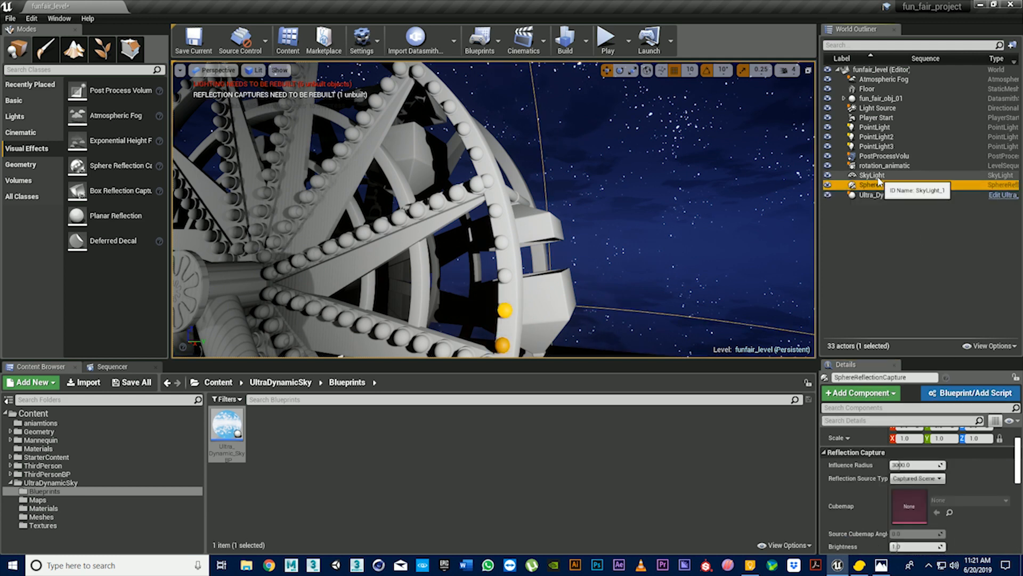
click(878, 176)
click(880, 167)
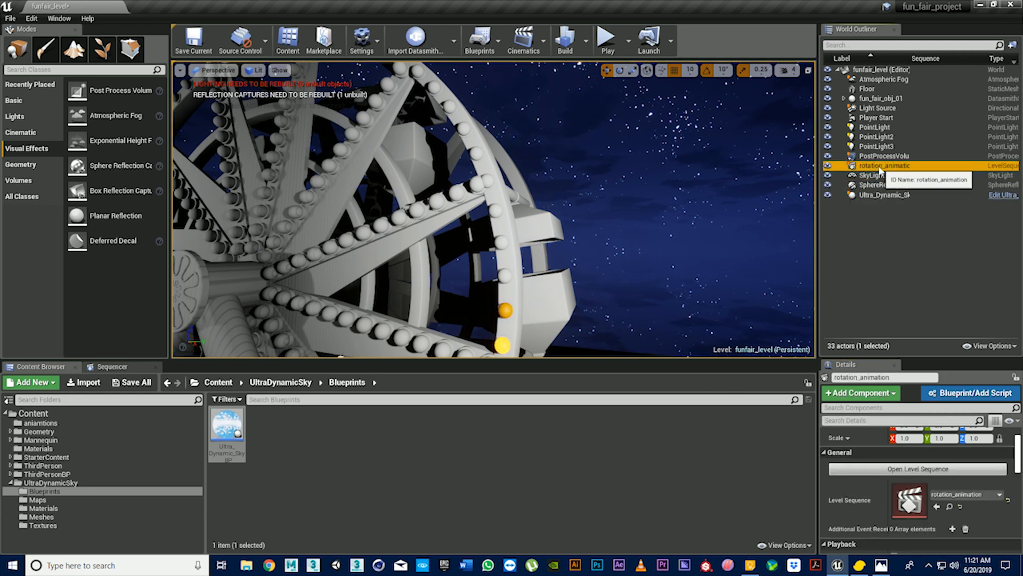
click(882, 157)
click(877, 147)
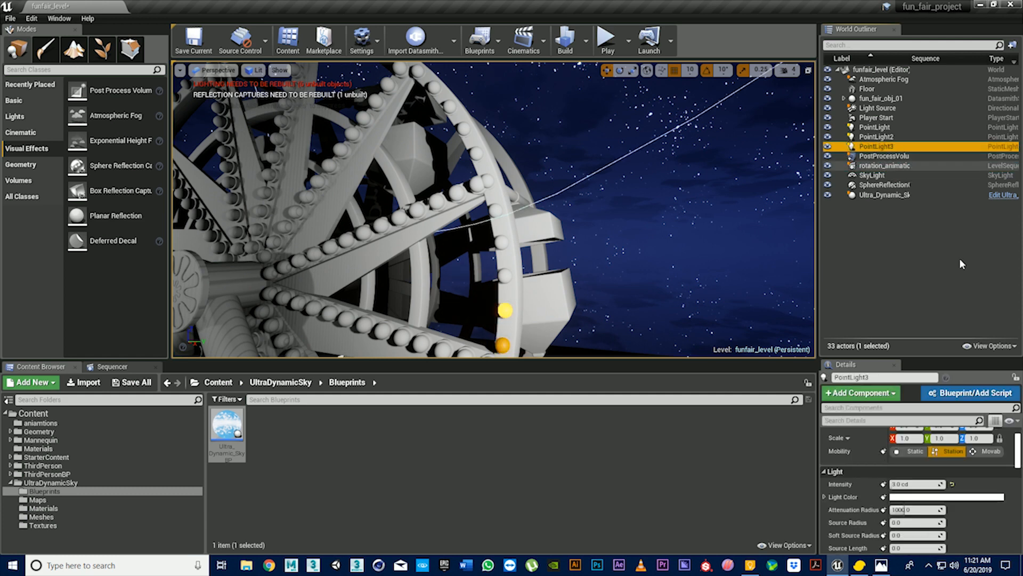
click(987, 452)
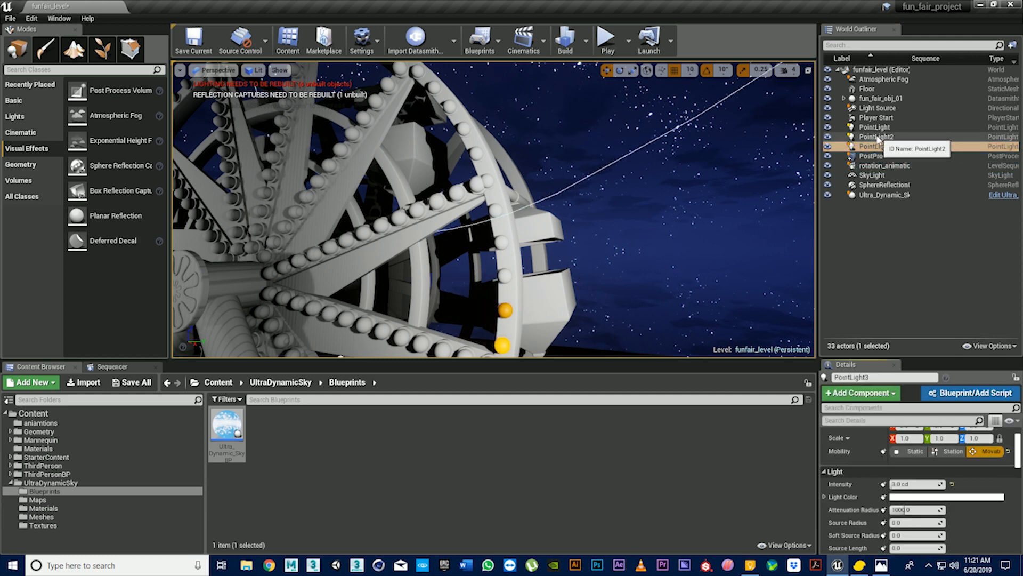
click(877, 137)
click(989, 451)
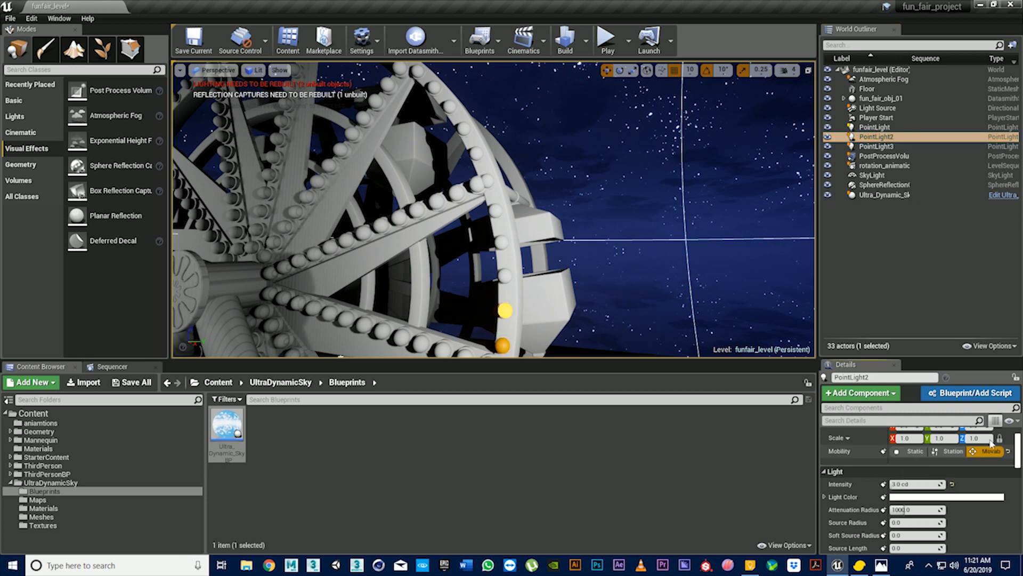
click(876, 127)
click(991, 451)
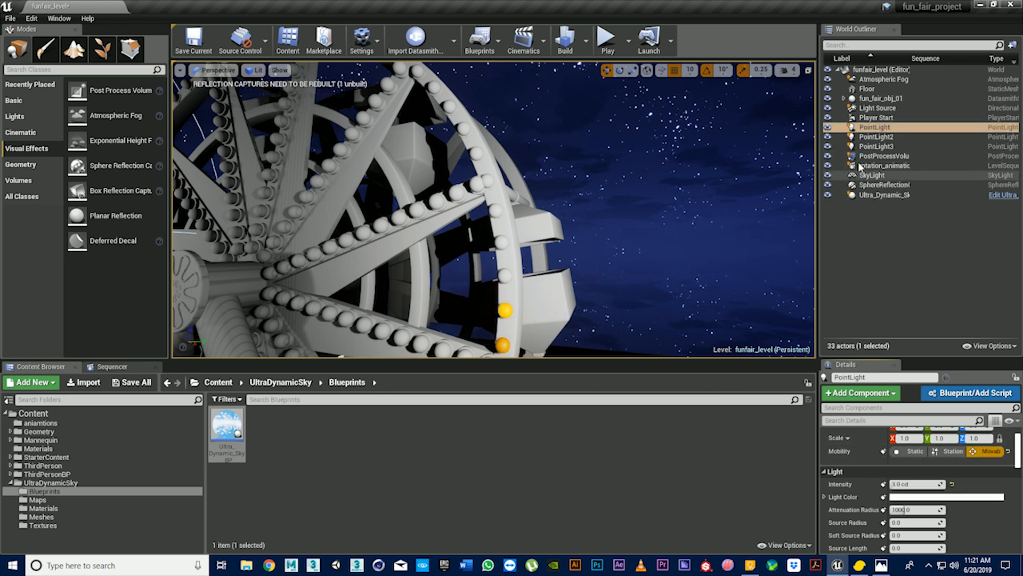
Open the project's Materials folder and apply the light2 material to the plain bulb directly above the three coloured ones on the rim
scroll(700, 215, down, 3)
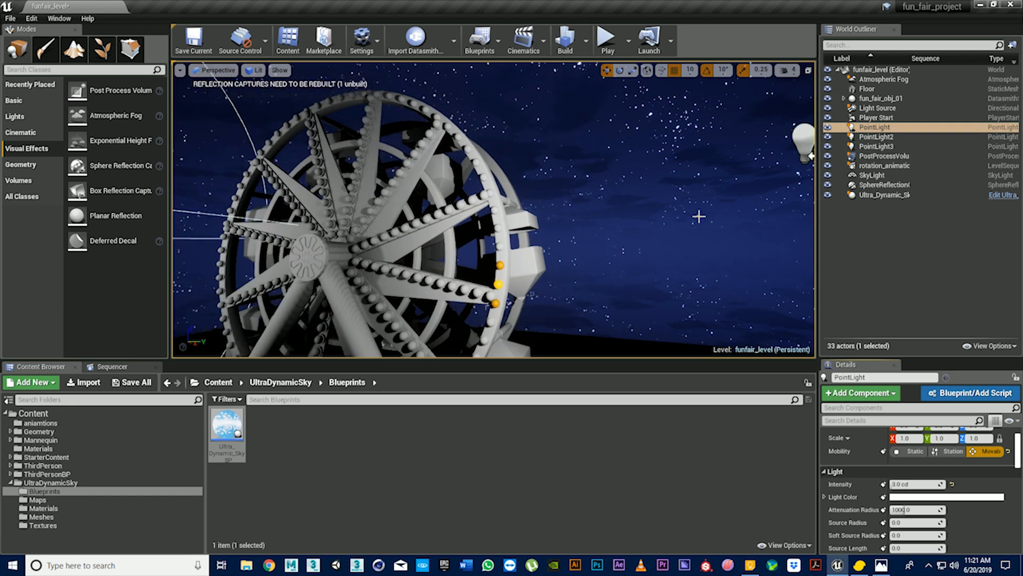
right_drag(681, 196, 677, 173)
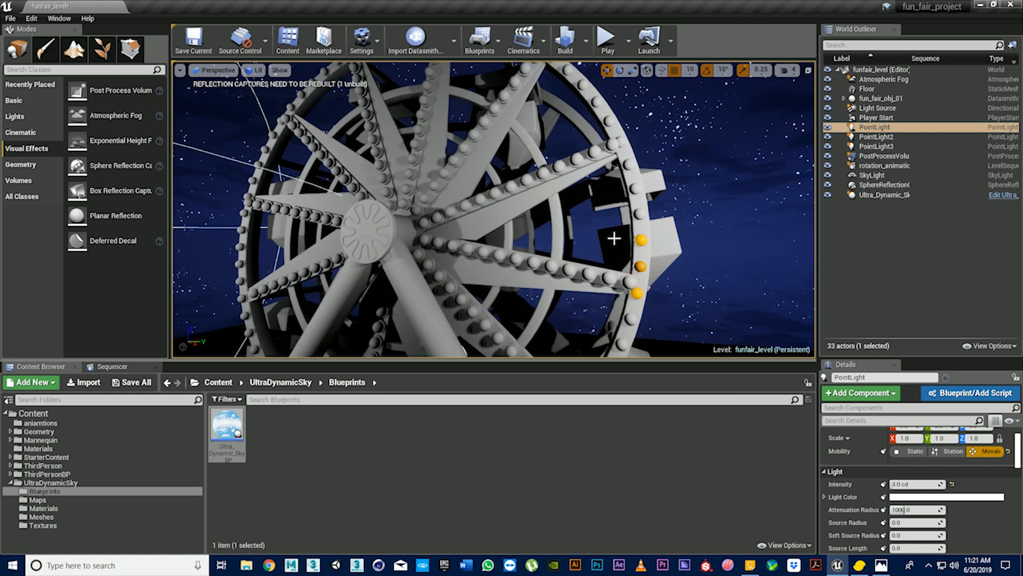
key(f)
middle_drag(591, 247, 601, 208)
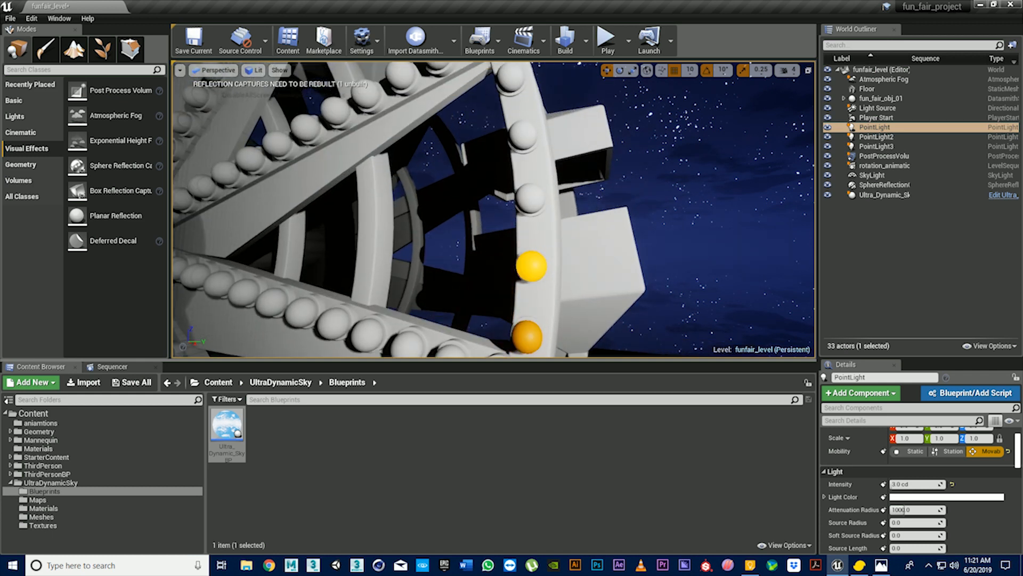
scroll(591, 246, down, 3)
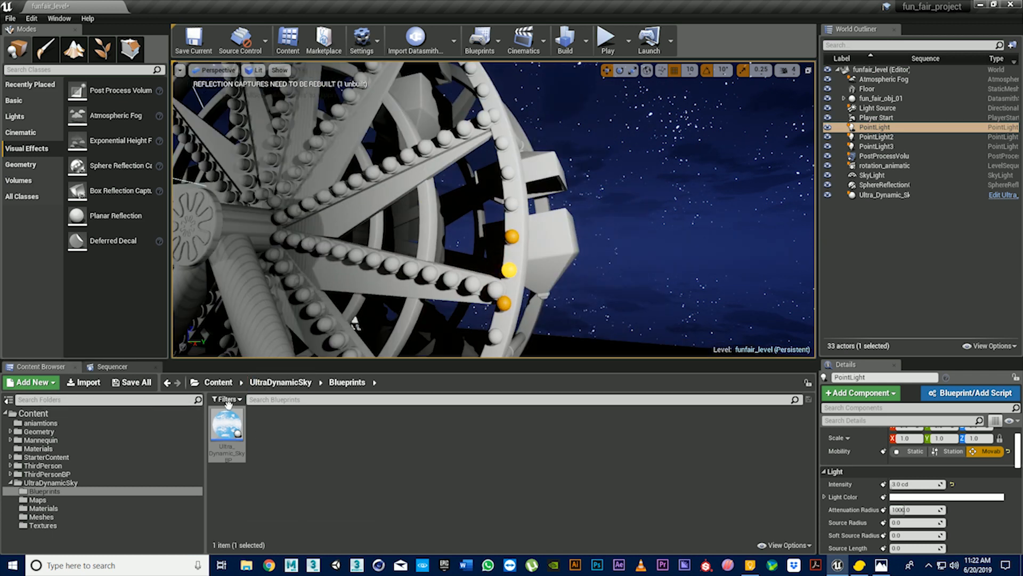
click(33, 413)
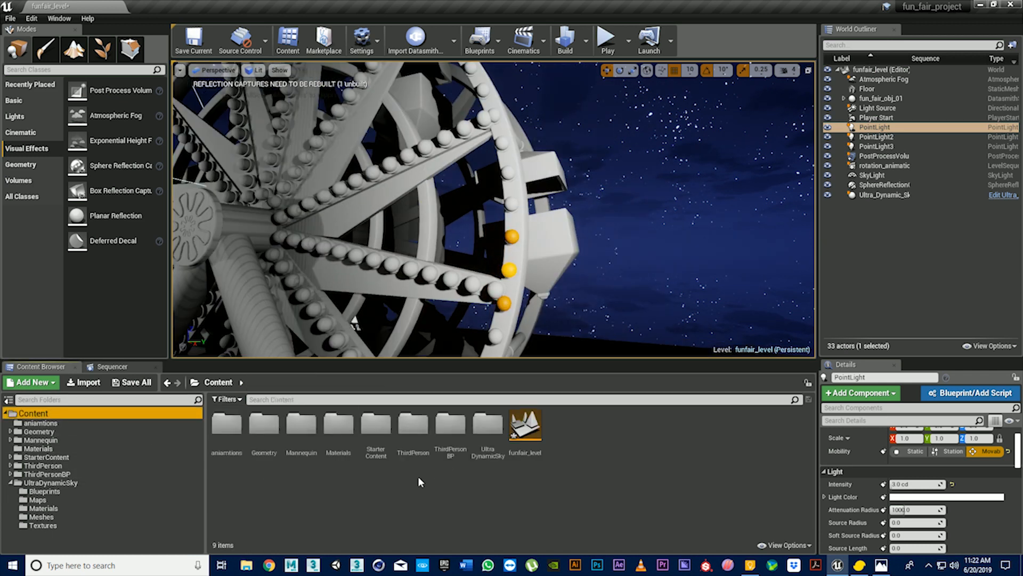
double_click(338, 424)
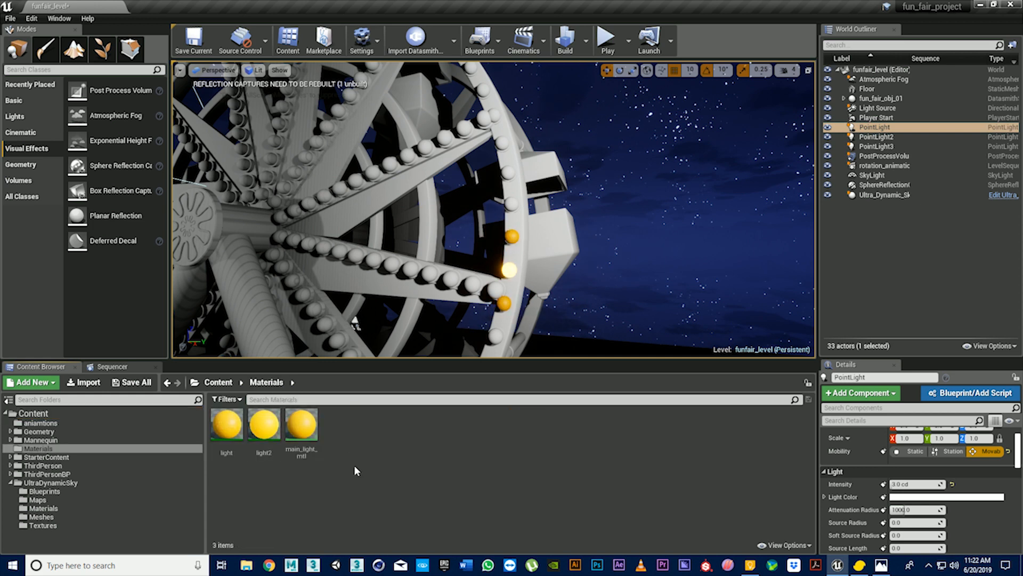
drag(230, 428, 512, 203)
click(358, 494)
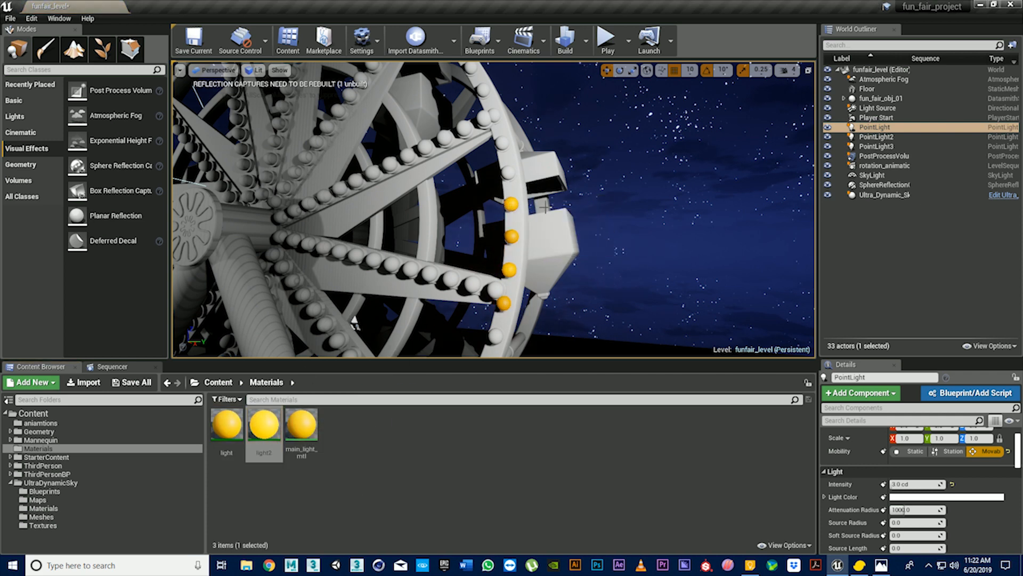
Select the ring_light01 mesh and apply the light2 and light materials to the next two plain bulbs up the rim
click(508, 173)
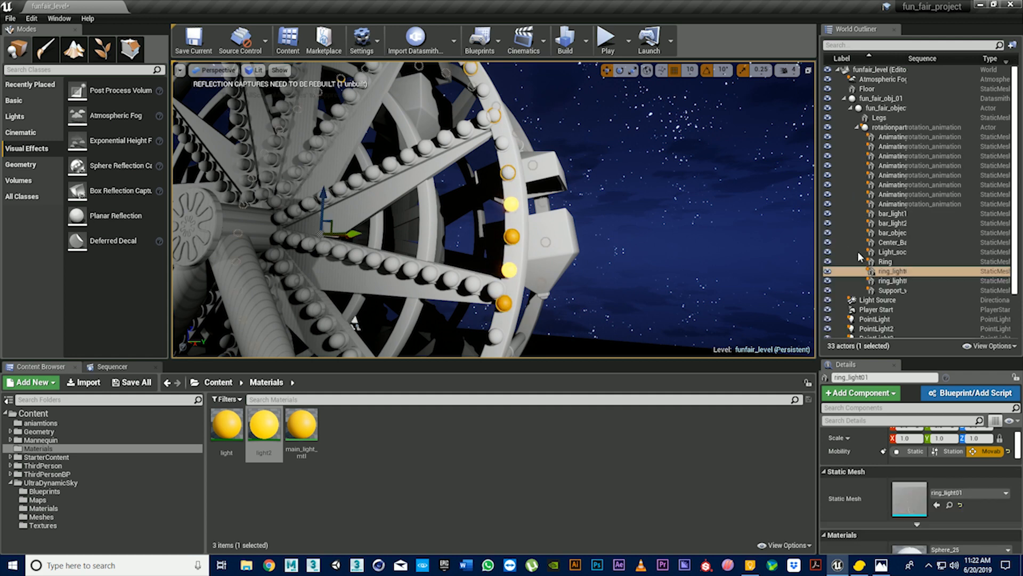
scroll(987, 513, down, 2)
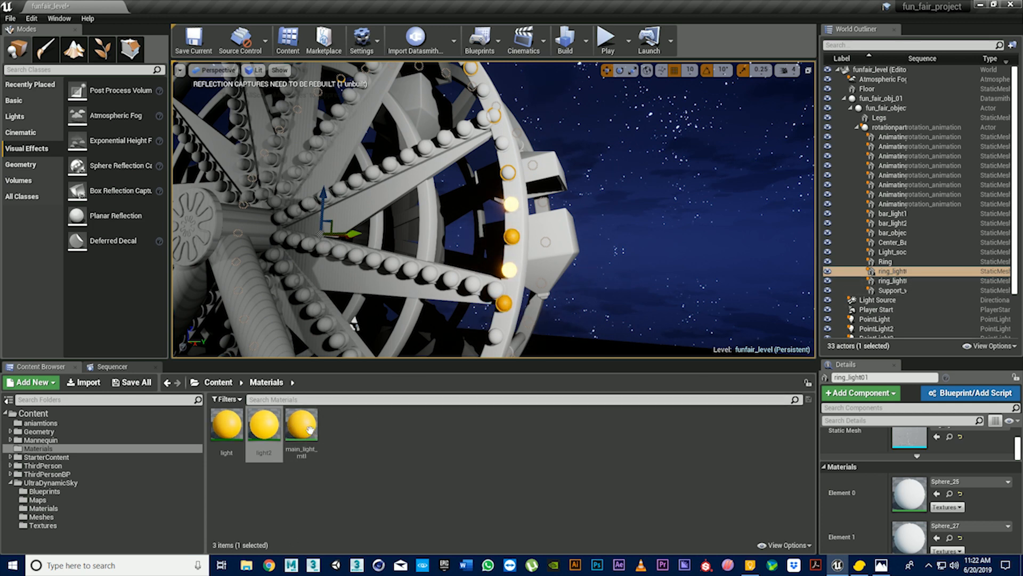
drag(264, 425, 507, 171)
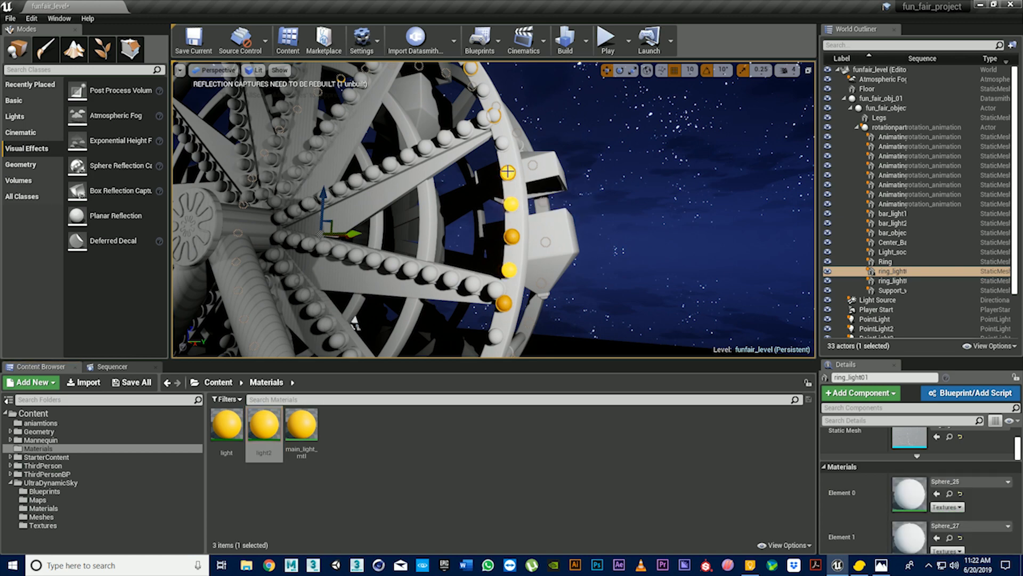
drag(240, 419, 537, 166)
Examine the upper rim bulbs and review the list of material elements assigned to ring_light01
right_drag(521, 271, 529, 245)
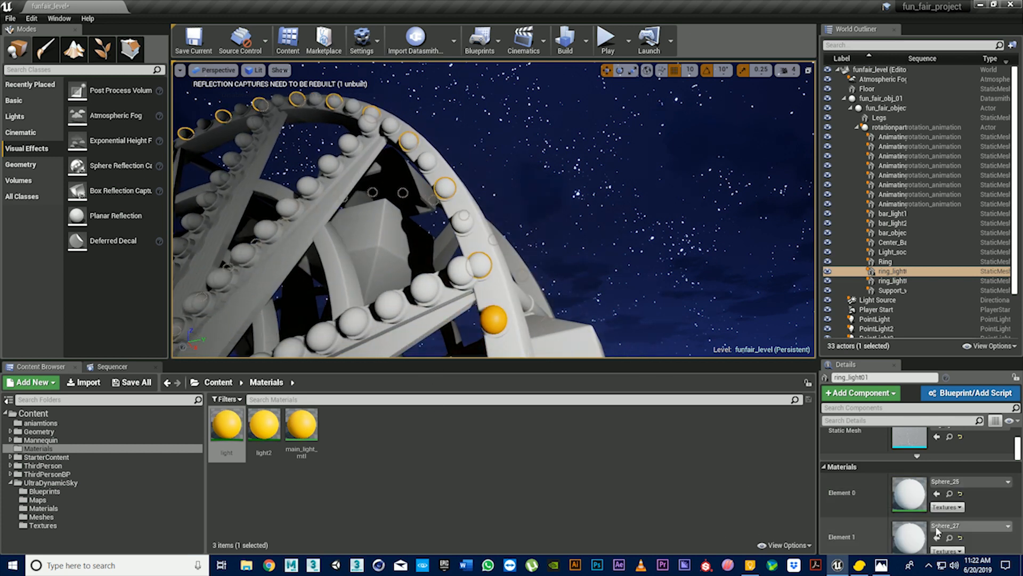
scroll(938, 527, down, 6)
scroll(937, 531, down, 10)
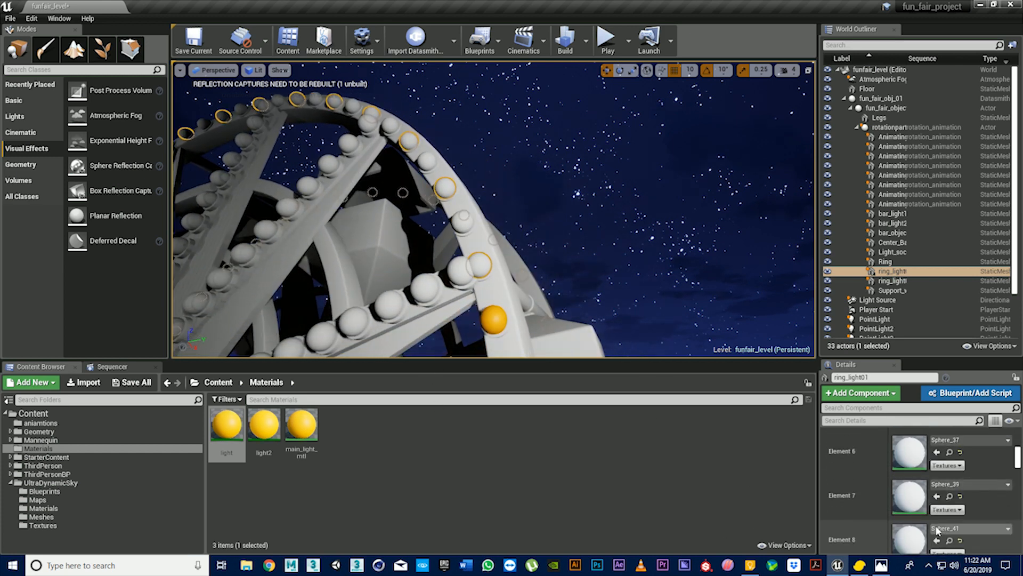
scroll(937, 529, down, 4)
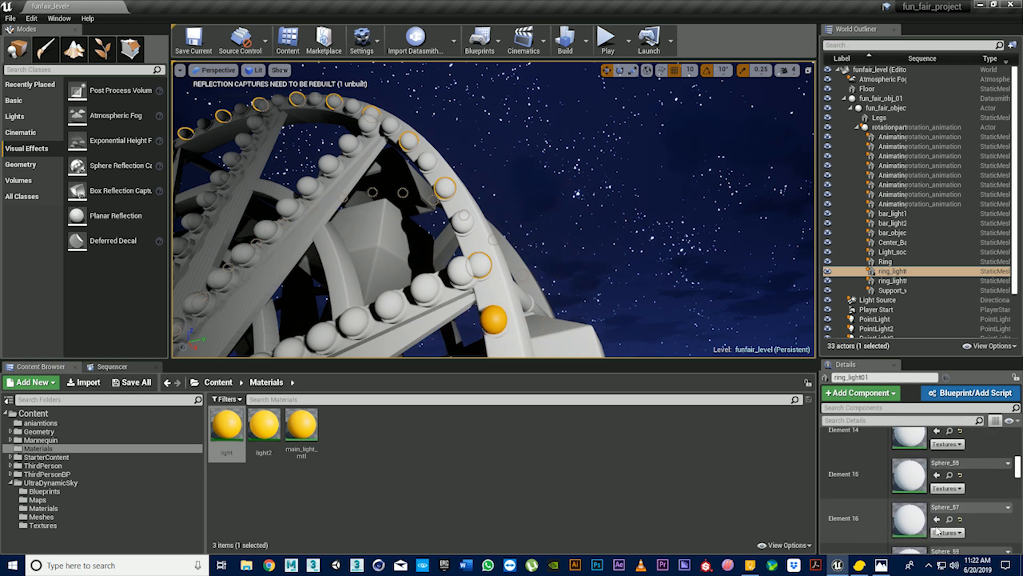
scroll(938, 529, up, 15)
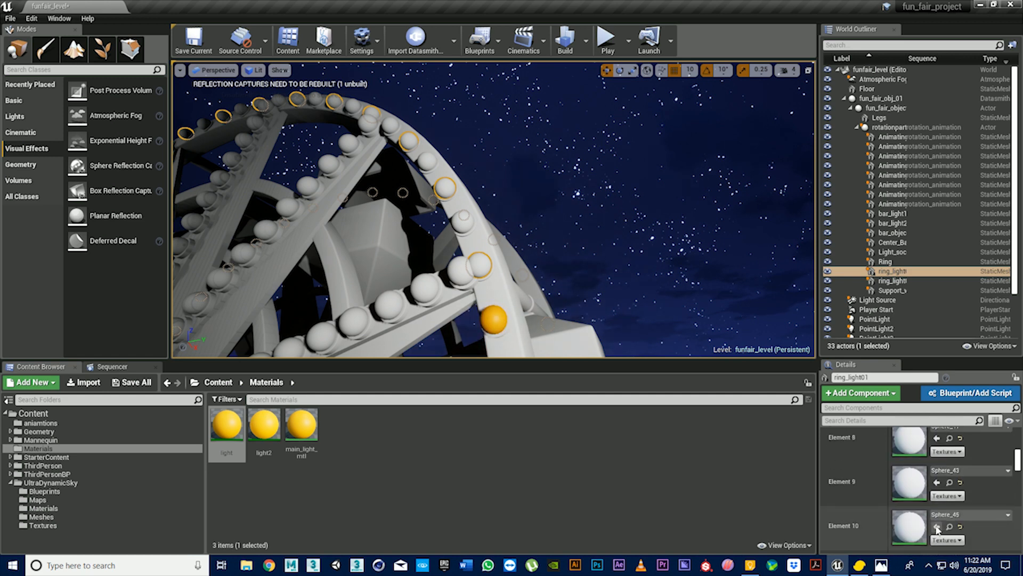
scroll(937, 530, up, 6)
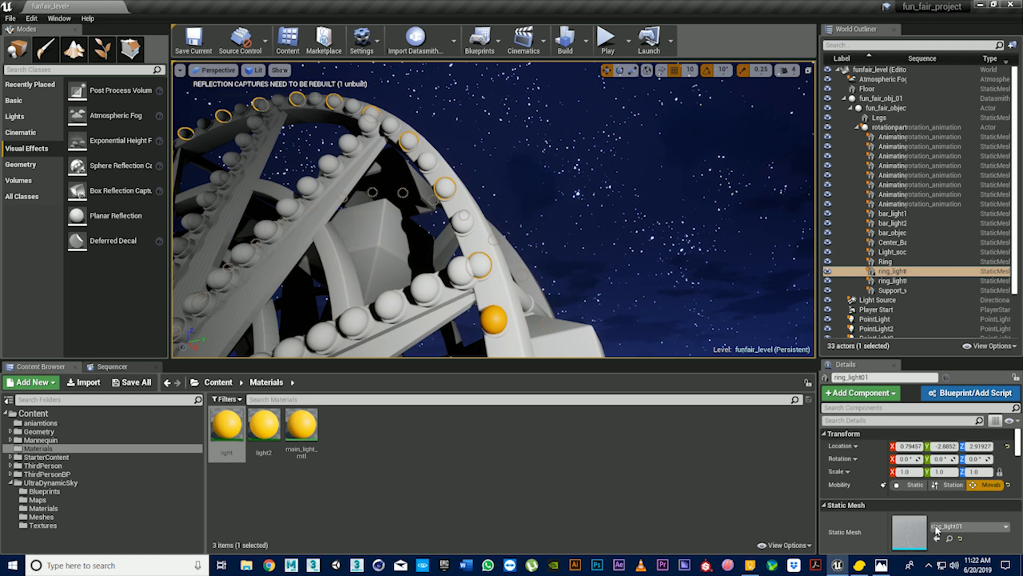
Enlarge the details area, select the ring_light02 mesh and review its material elements
drag(893, 358, 893, 106)
right_drag(481, 259, 536, 253)
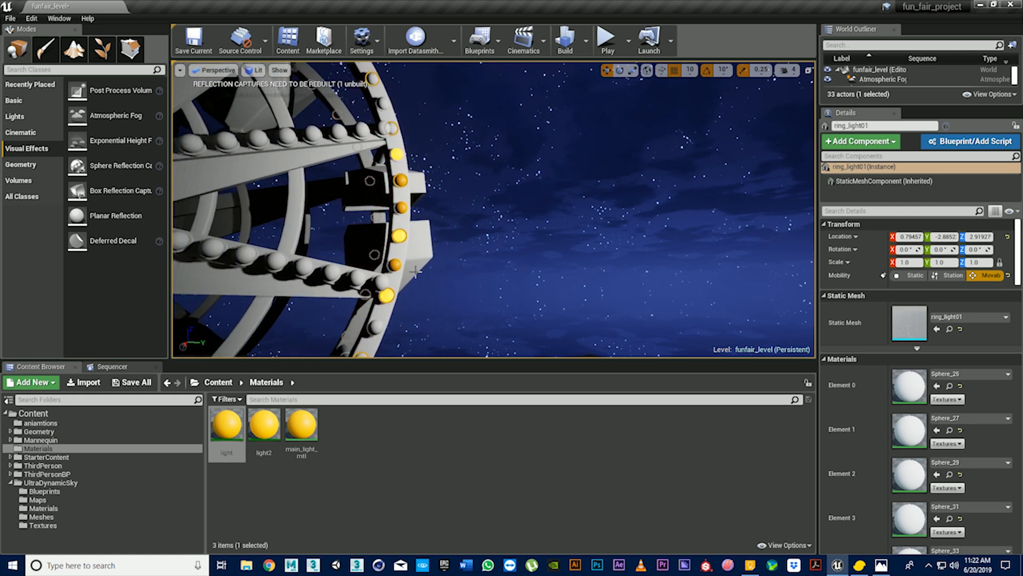
click(391, 291)
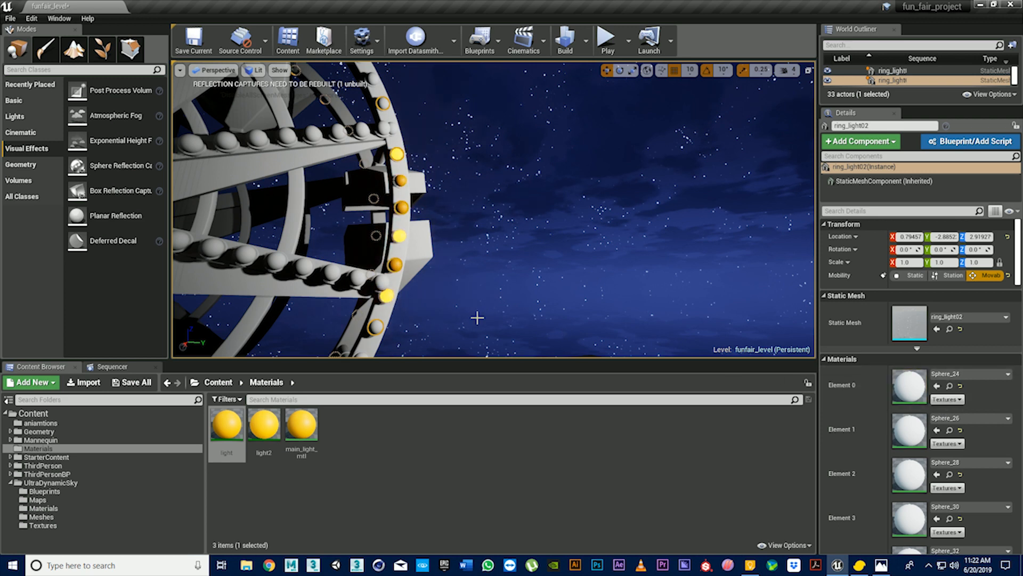
scroll(979, 469, down, 10)
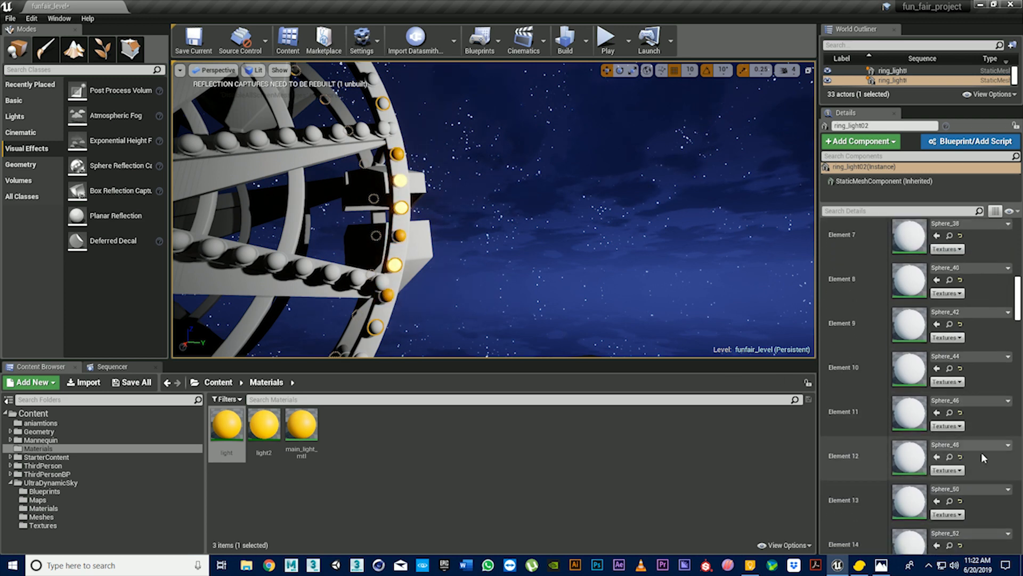
Review ring_light02's material elements and rim bulbs, and assign the light2 material to elements 0 through 5
scroll(981, 452, down, 10)
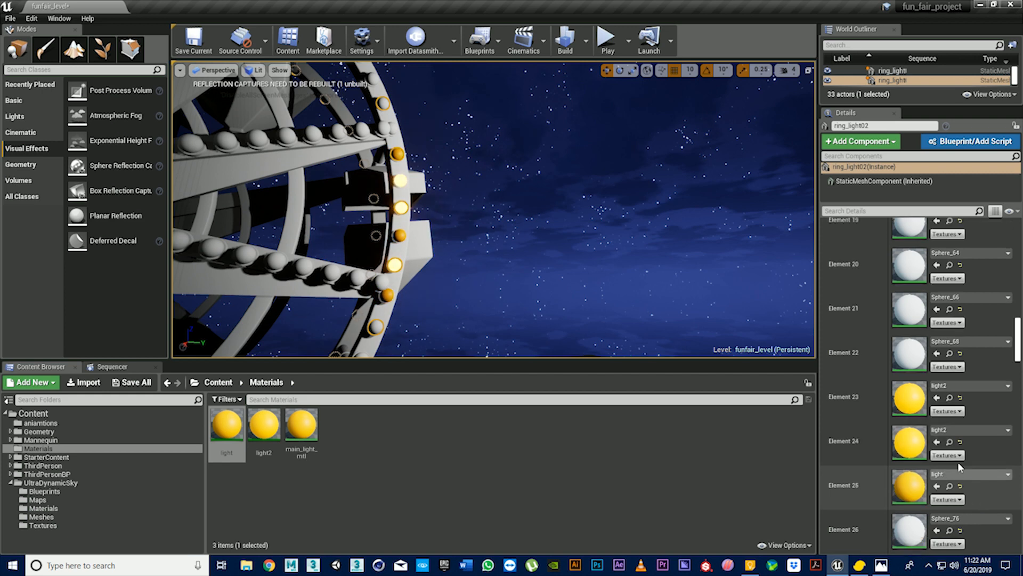
scroll(938, 443, down, 2)
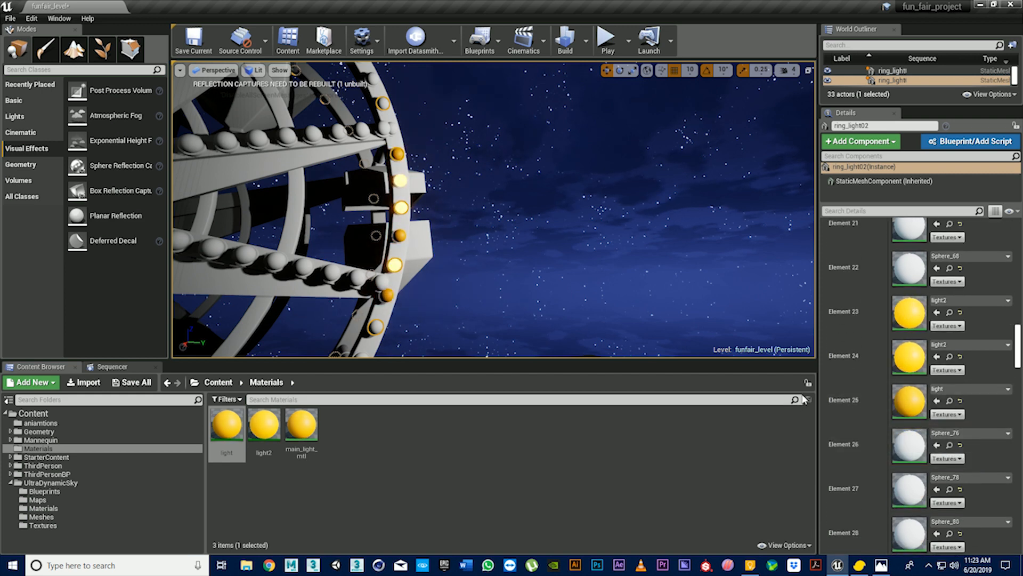
right_drag(671, 306, 708, 290)
scroll(685, 274, up, 5)
scroll(687, 271, down, 5)
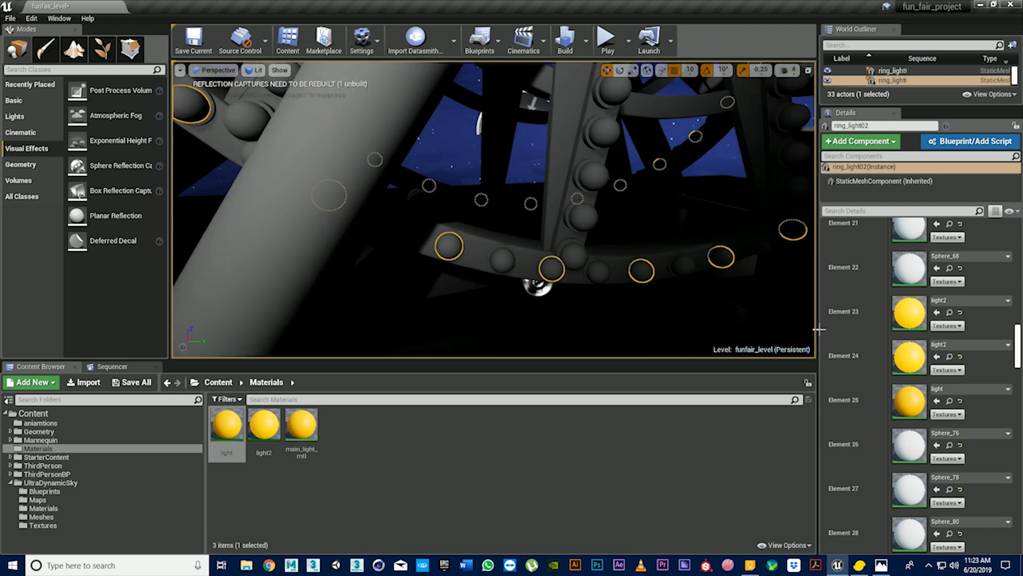
drag(1021, 397, 1017, 243)
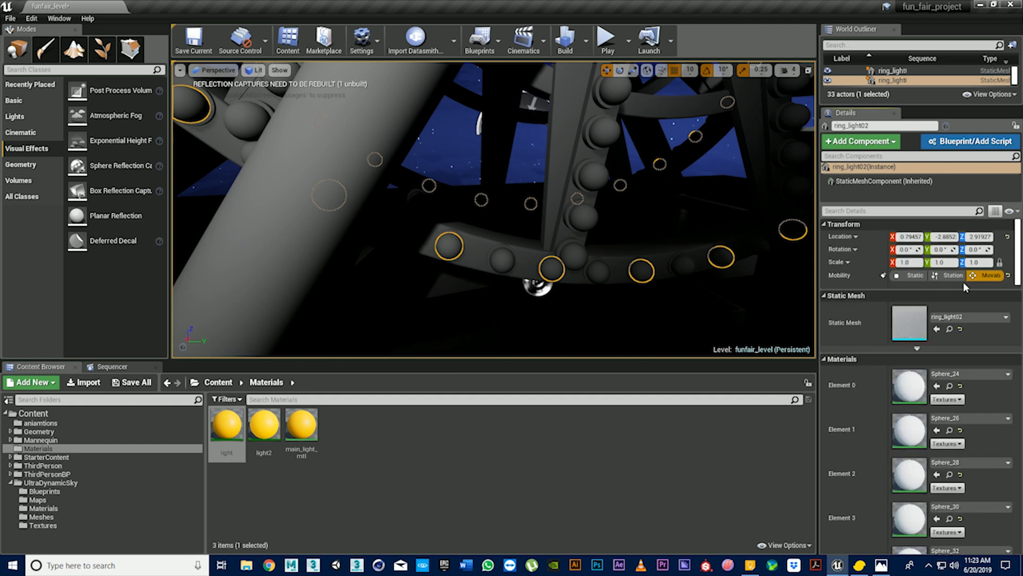
drag(264, 426, 863, 389)
drag(264, 434, 912, 520)
scroll(917, 491, down, 3)
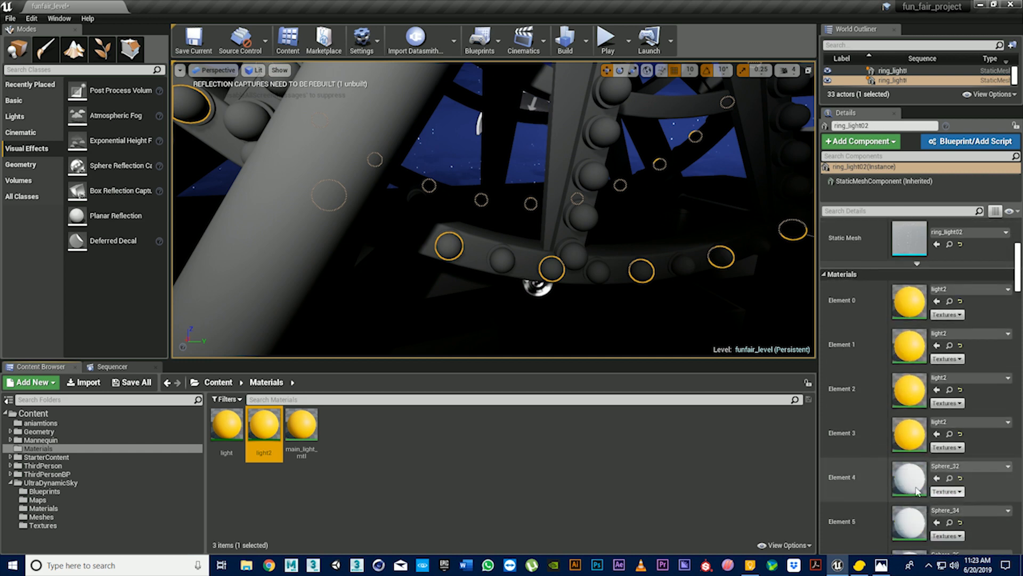
drag(264, 426, 909, 523)
scroll(916, 522, down, 2)
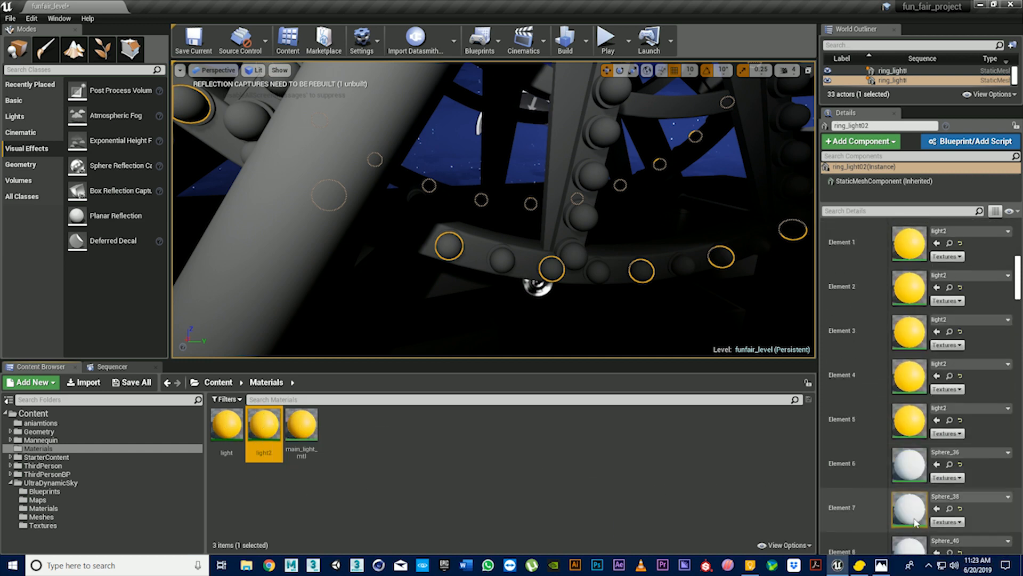
Assign the light2 material to elements 6 through 11 of ring_light02
scroll(915, 523, down, 1)
drag(263, 426, 908, 447)
drag(263, 426, 909, 493)
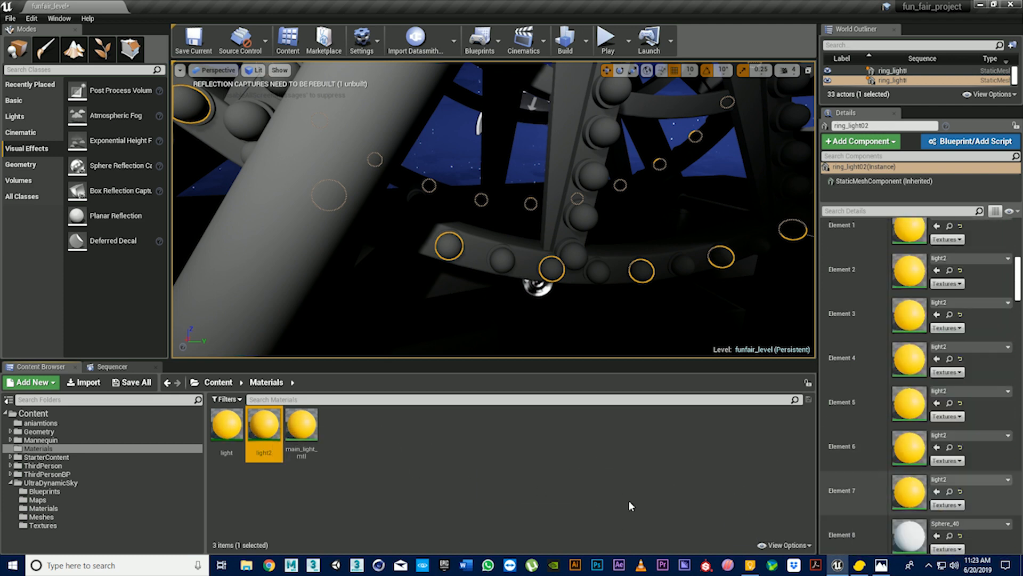
drag(264, 427, 909, 533)
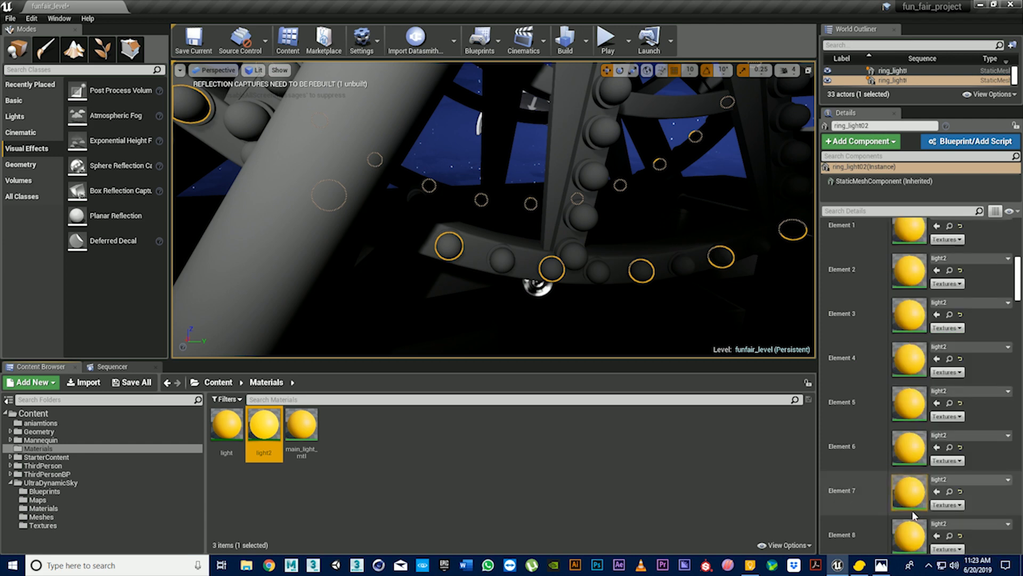
scroll(915, 515, down, 4)
drag(264, 426, 910, 393)
drag(264, 426, 909, 439)
drag(264, 427, 911, 482)
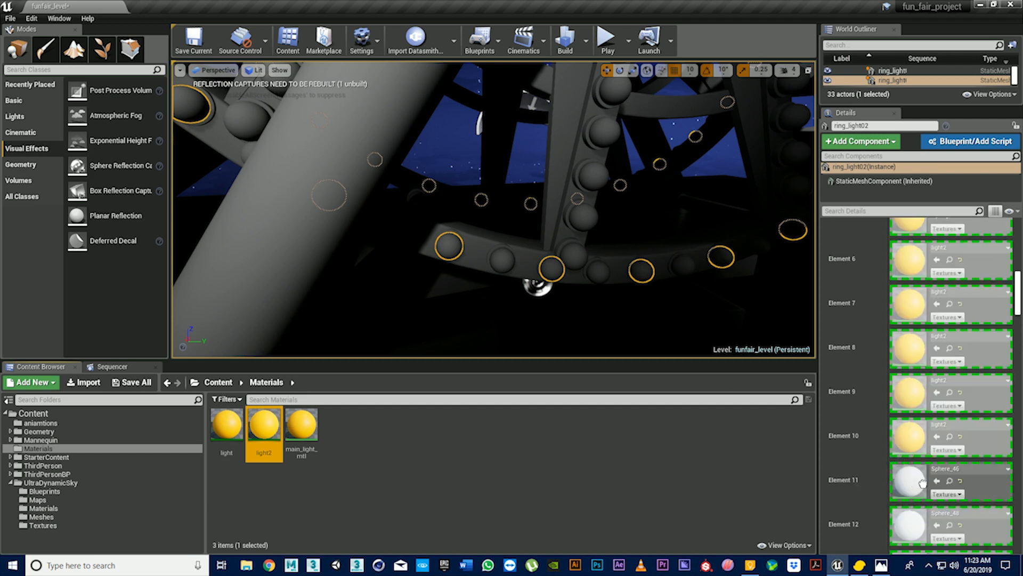
Assign the light2 material to elements 12 through 17 of ring_light02
scroll(925, 501, down, 3)
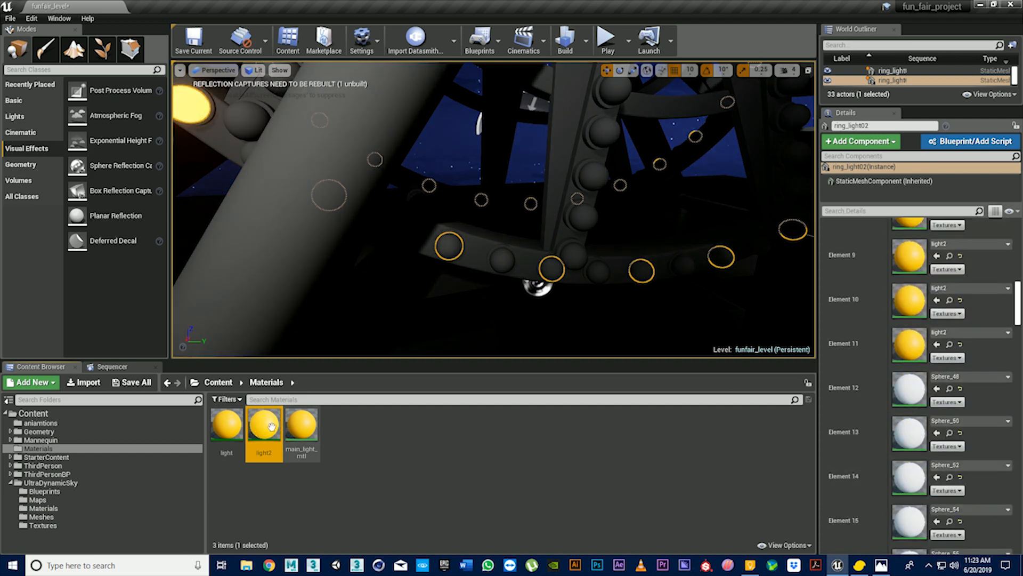
drag(263, 426, 912, 391)
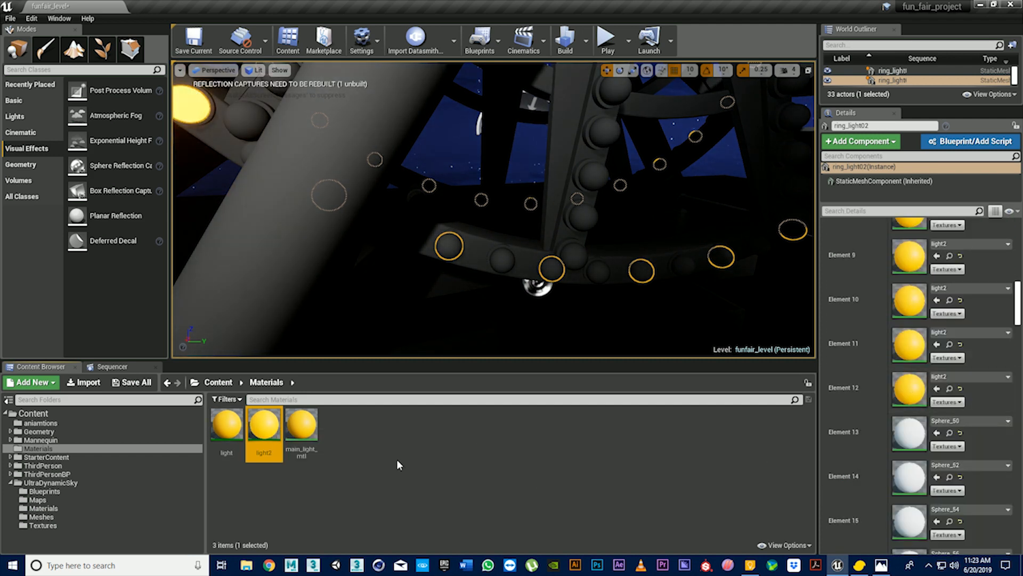
drag(266, 459, 917, 443)
drag(268, 421, 909, 476)
drag(297, 433, 906, 528)
scroll(915, 516, down, 5)
drag(264, 426, 834, 480)
drag(896, 483, 896, 482)
drag(263, 427, 403, 450)
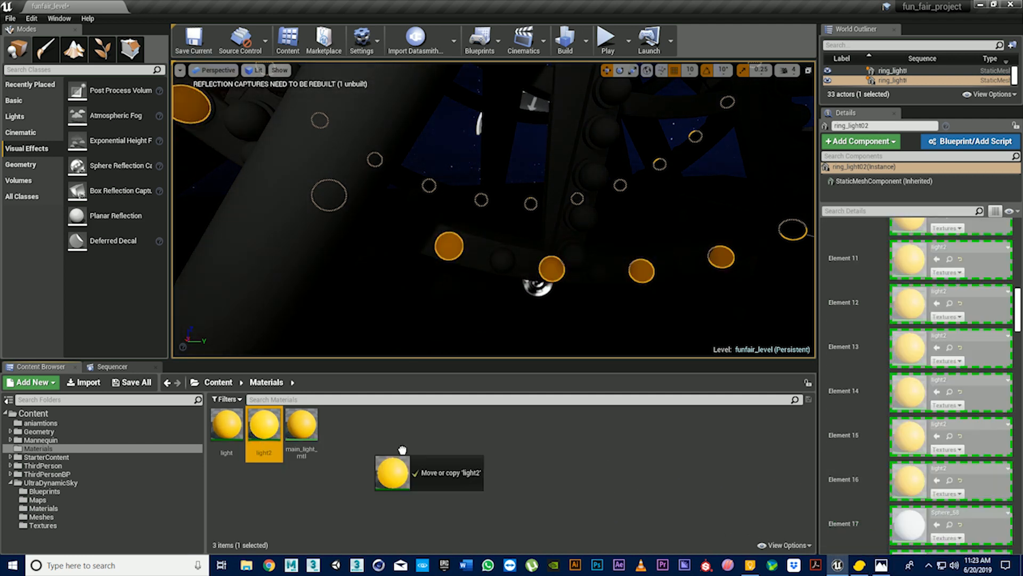
drag(911, 522, 911, 523)
Assign the light2 material to elements 18 through 22 of ring_light02
scroll(911, 523, down, 3)
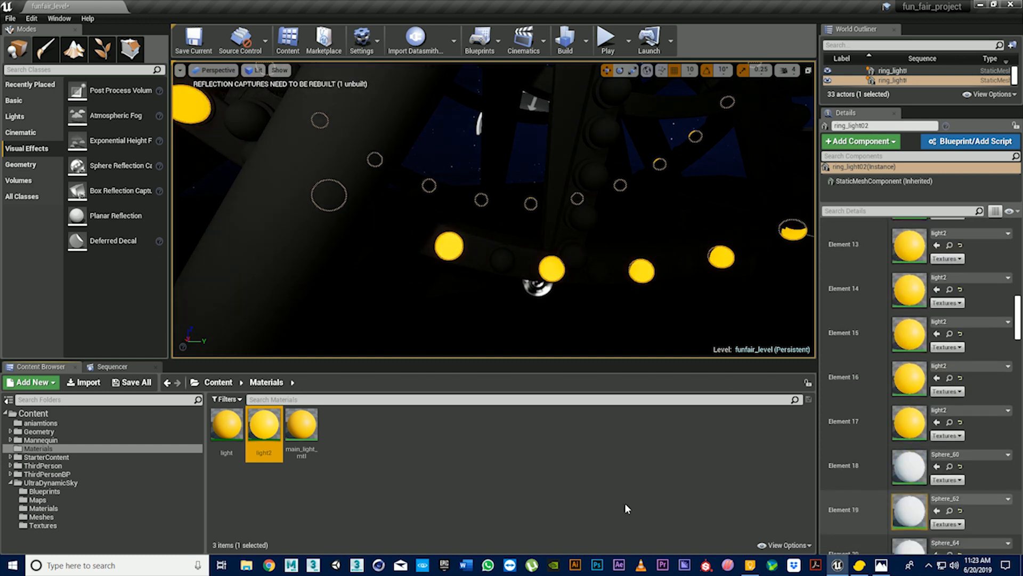
drag(264, 426, 812, 486)
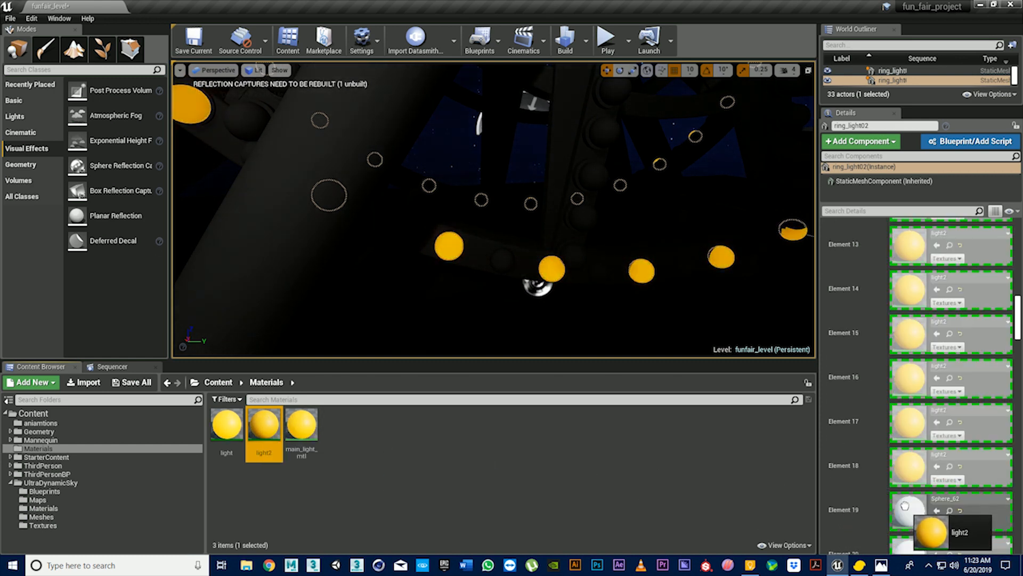
drag(905, 505, 905, 507)
scroll(911, 427, down, 3)
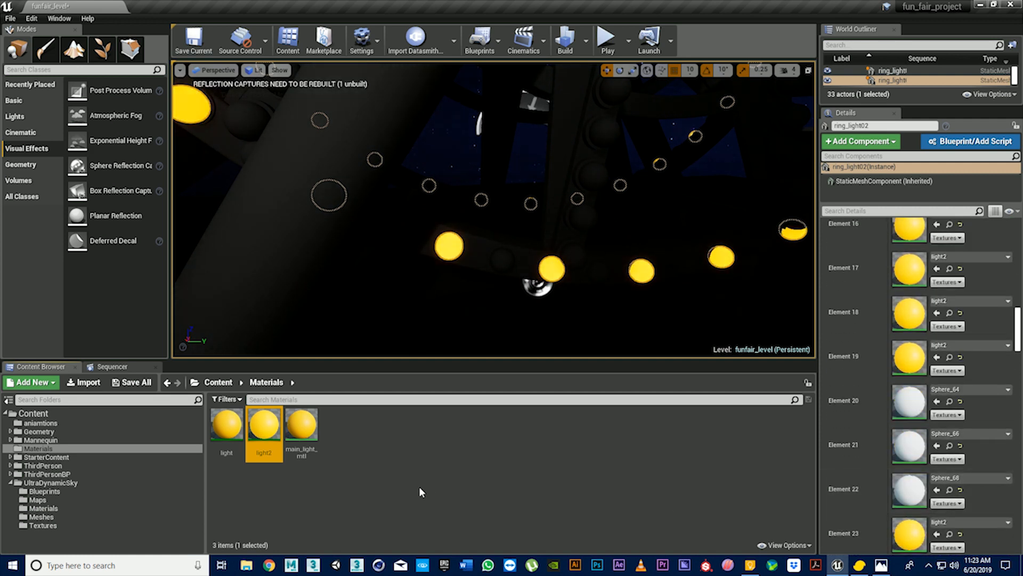
drag(279, 424, 909, 403)
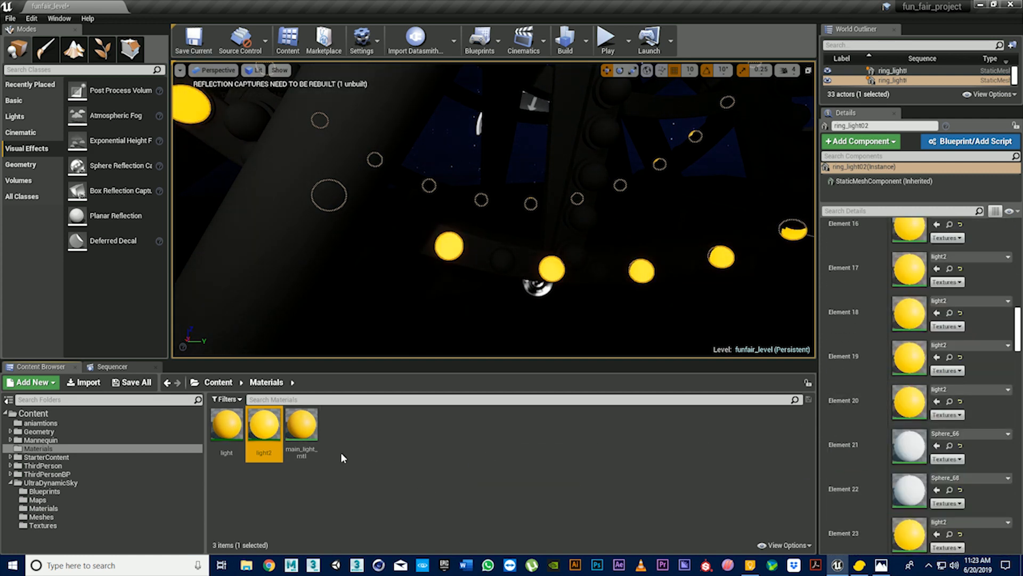
drag(263, 425, 928, 447)
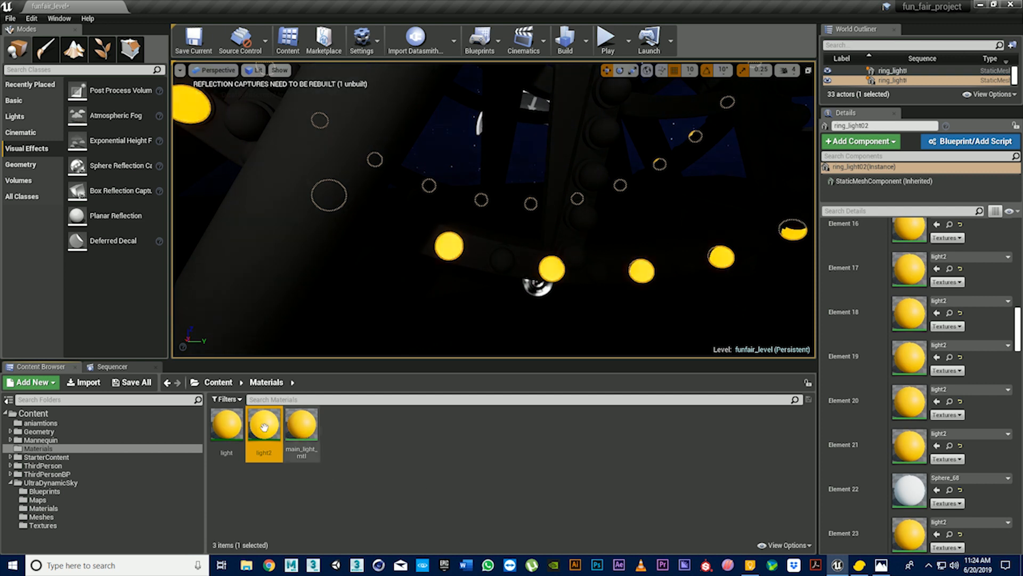
drag(264, 425, 907, 491)
Assign the light2 material to the remaining ring_light02 elements, 25 through 33
scroll(916, 480, down, 2)
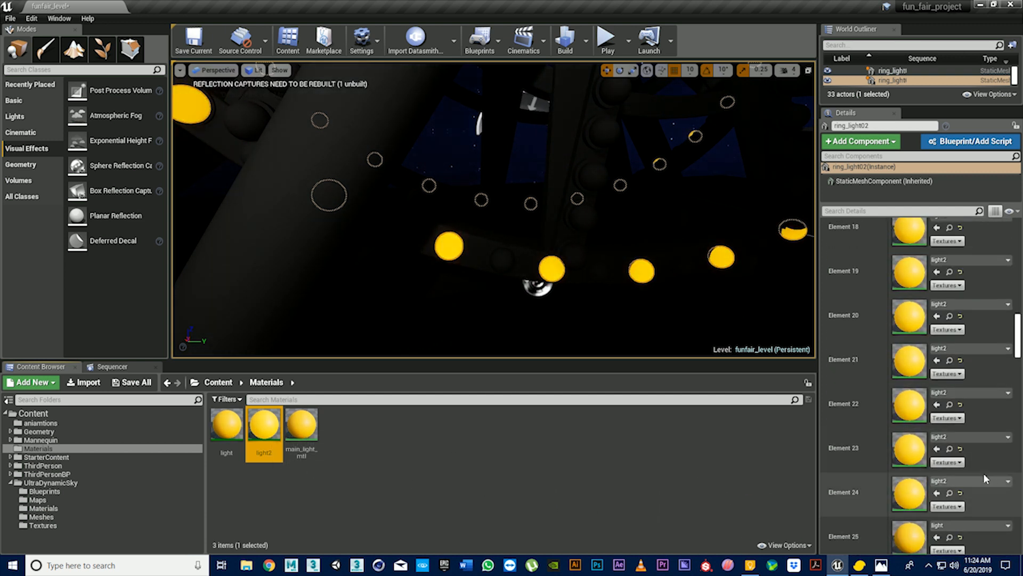
scroll(983, 472, down, 1)
drag(281, 430, 910, 486)
drag(282, 437, 909, 531)
scroll(906, 532, down, 2)
scroll(903, 528, down, 5)
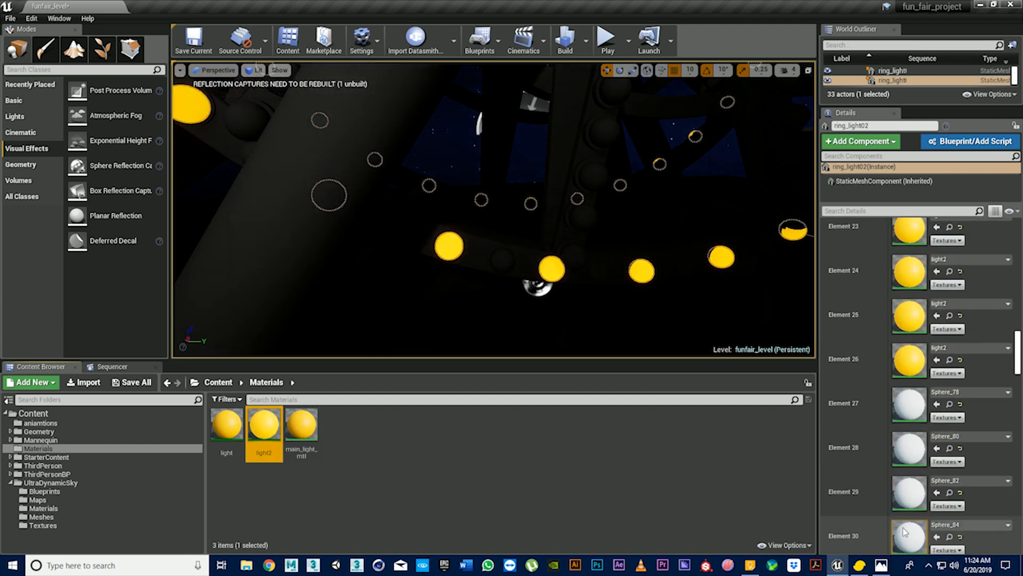
drag(263, 426, 909, 285)
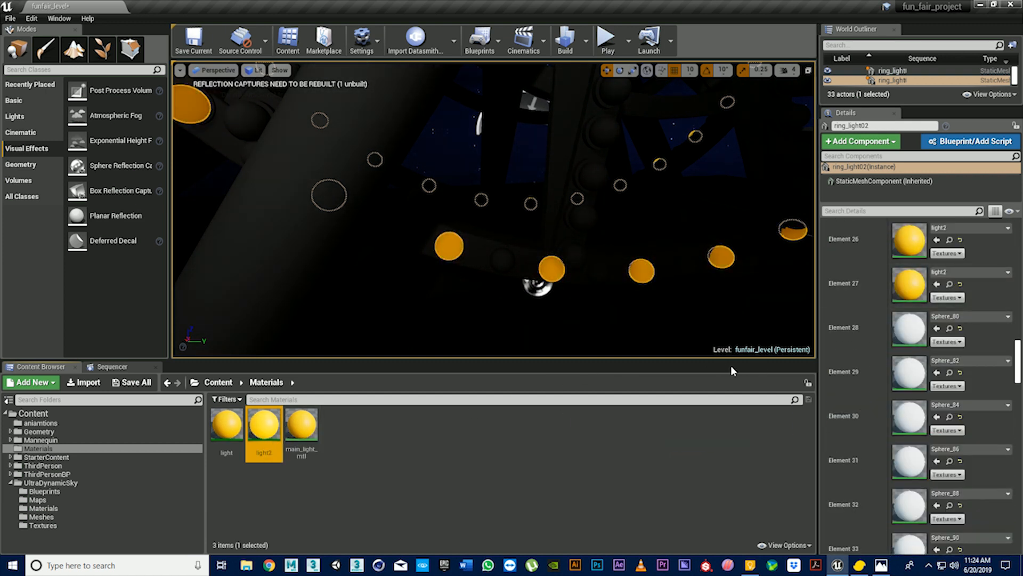
click(937, 373)
click(937, 417)
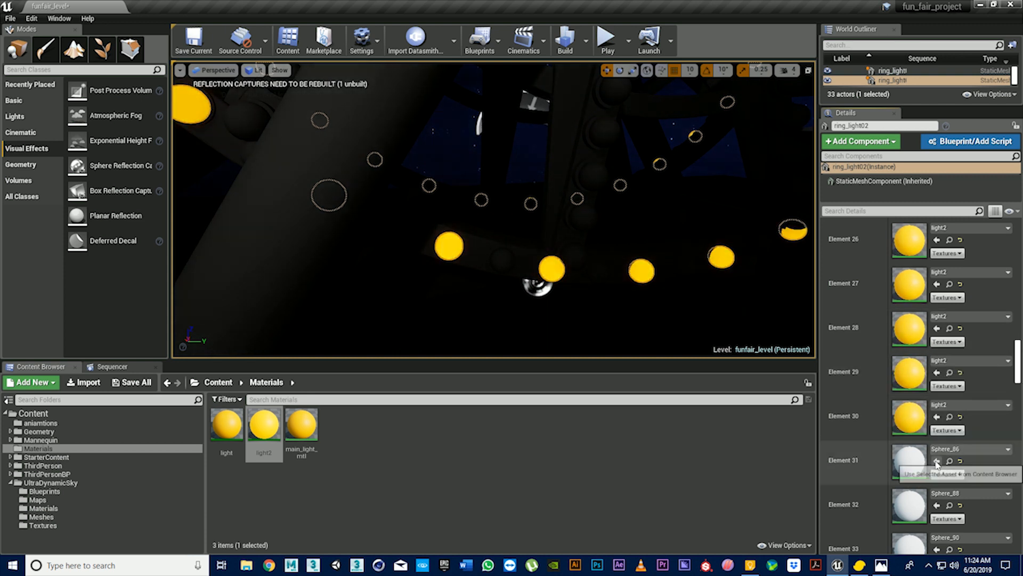
click(937, 461)
click(937, 505)
scroll(949, 497, down, 2)
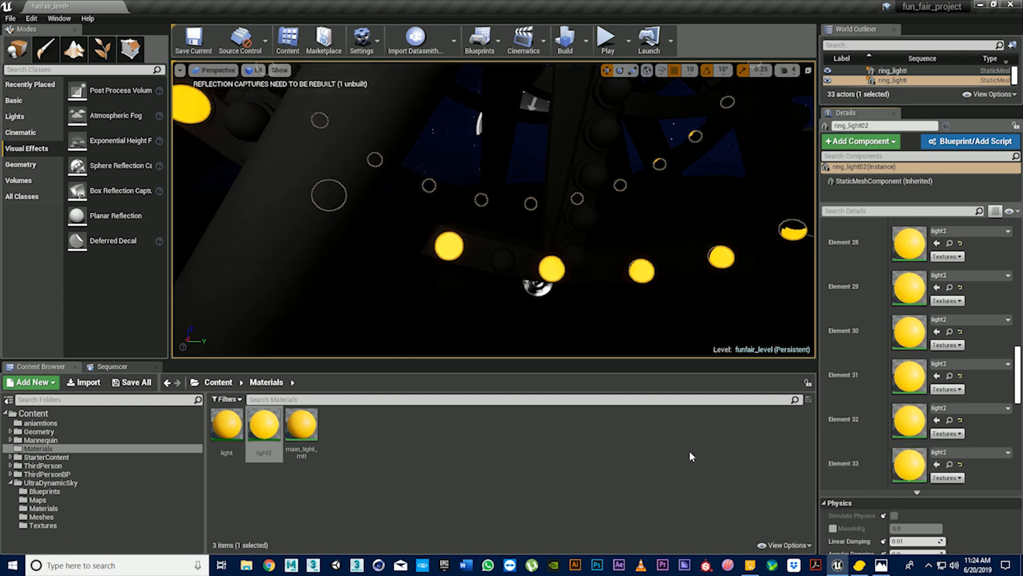
Select the ring_light01 mesh on the wheel's upper rim and assign the light material to its elements 33 up to 30
scroll(938, 464, up, 4)
right_drag(706, 250, 725, 218)
key(s)
key(w)
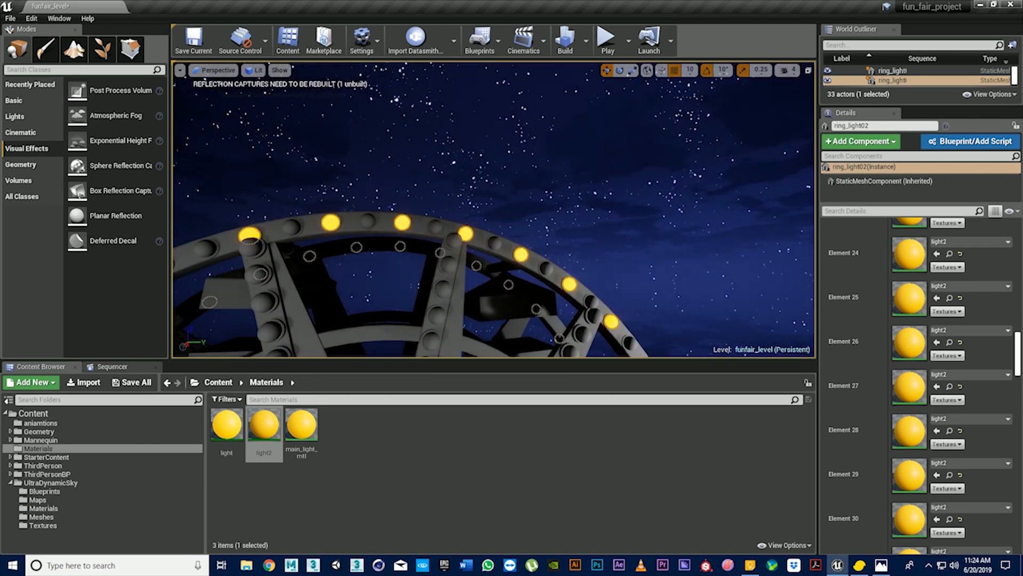
click(591, 301)
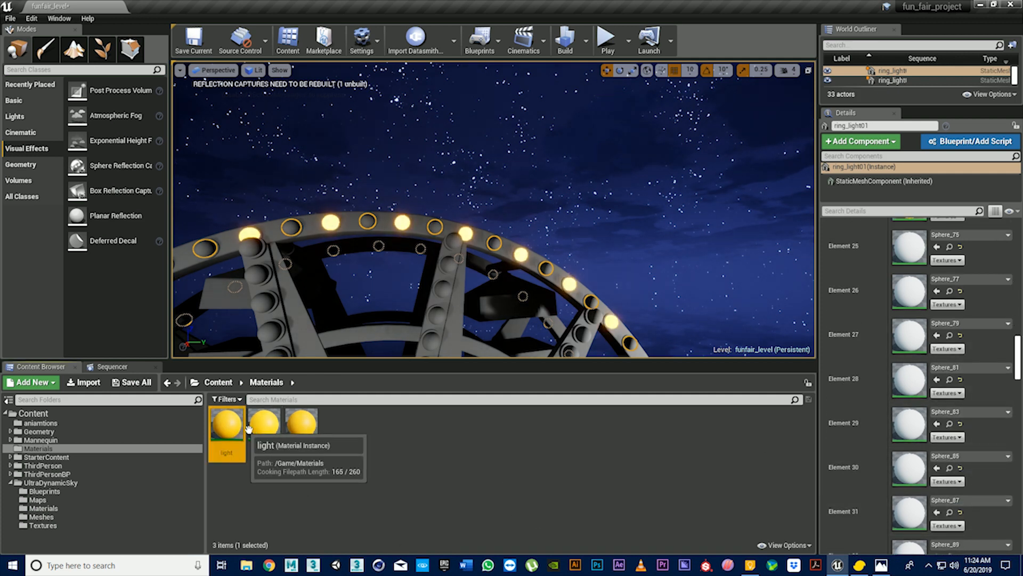
scroll(988, 424, down, 5)
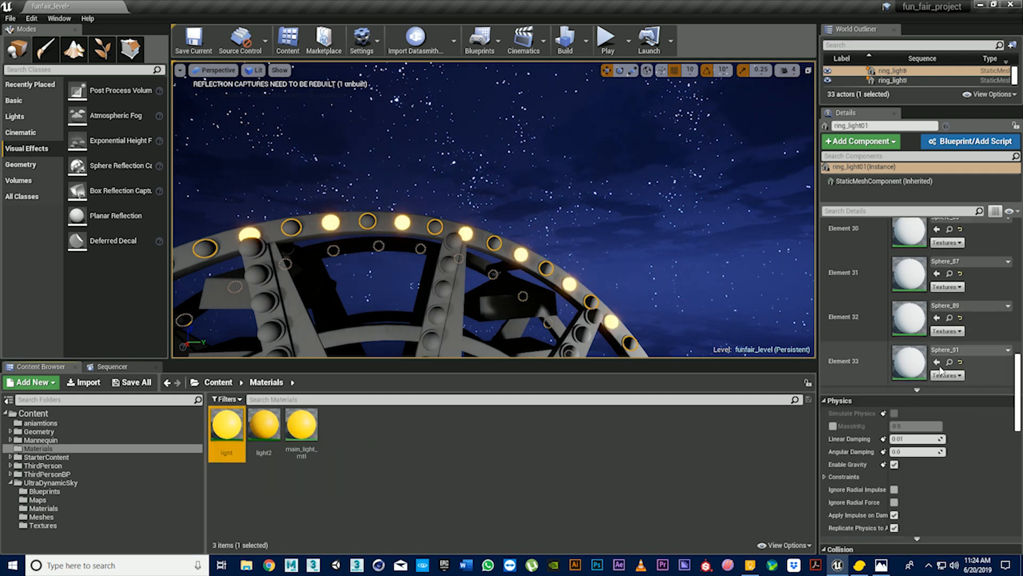
click(937, 361)
click(937, 317)
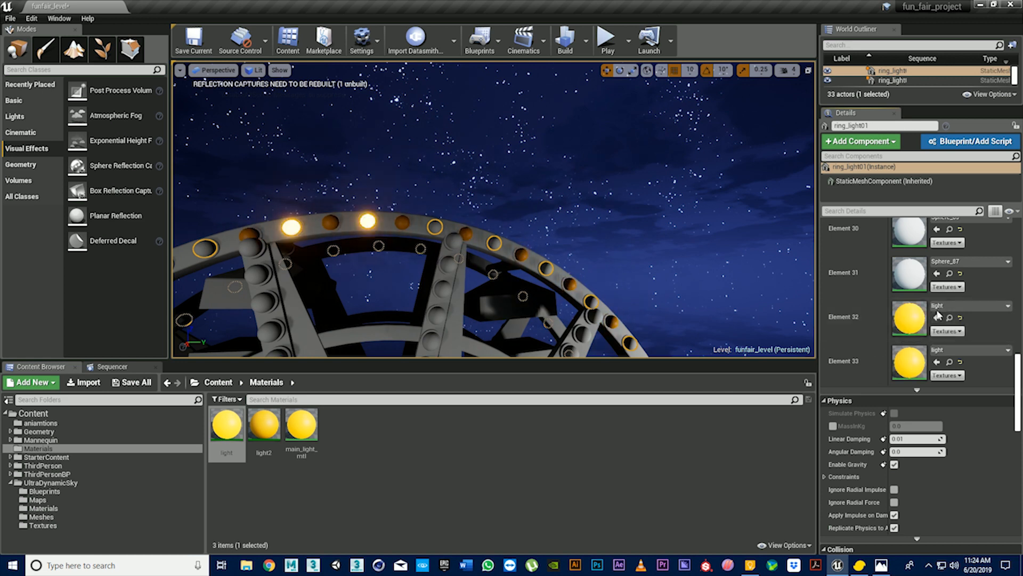
click(937, 273)
click(936, 229)
scroll(936, 245, up, 1)
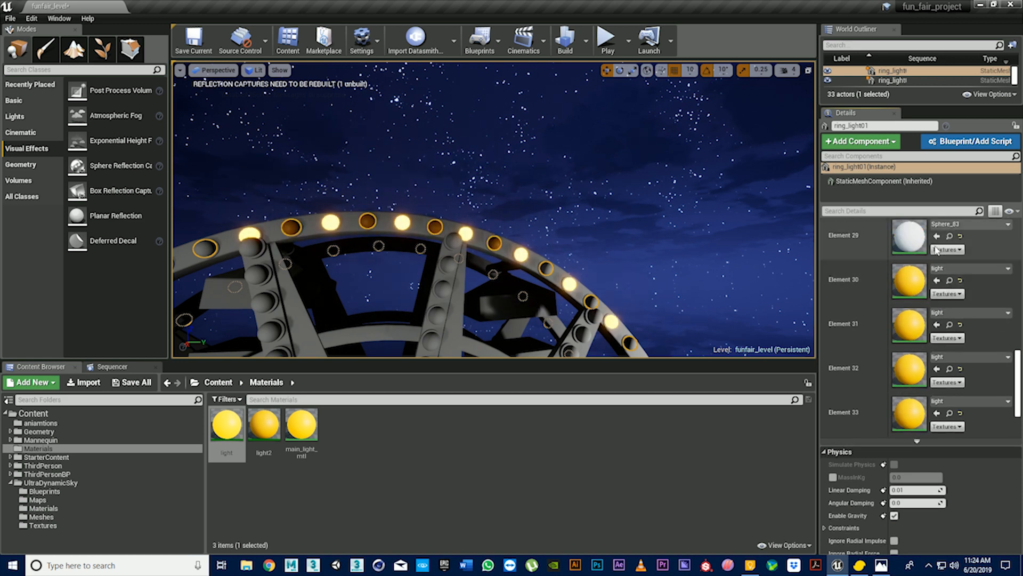
Assign the light material to elements 29 up to 25 of ring_light01
click(937, 236)
scroll(937, 240, up, 2)
click(937, 277)
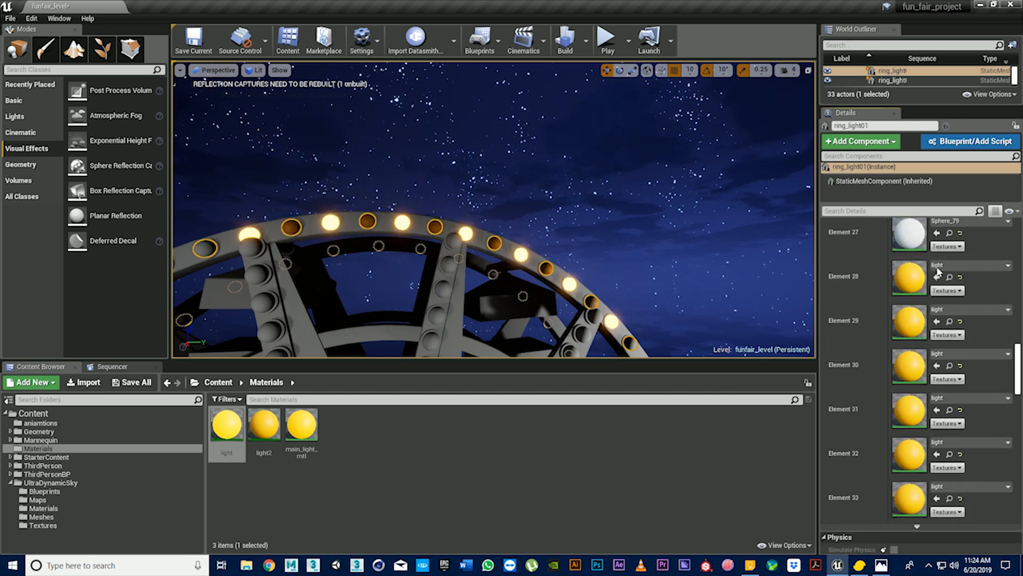
click(937, 233)
scroll(937, 251, up, 2)
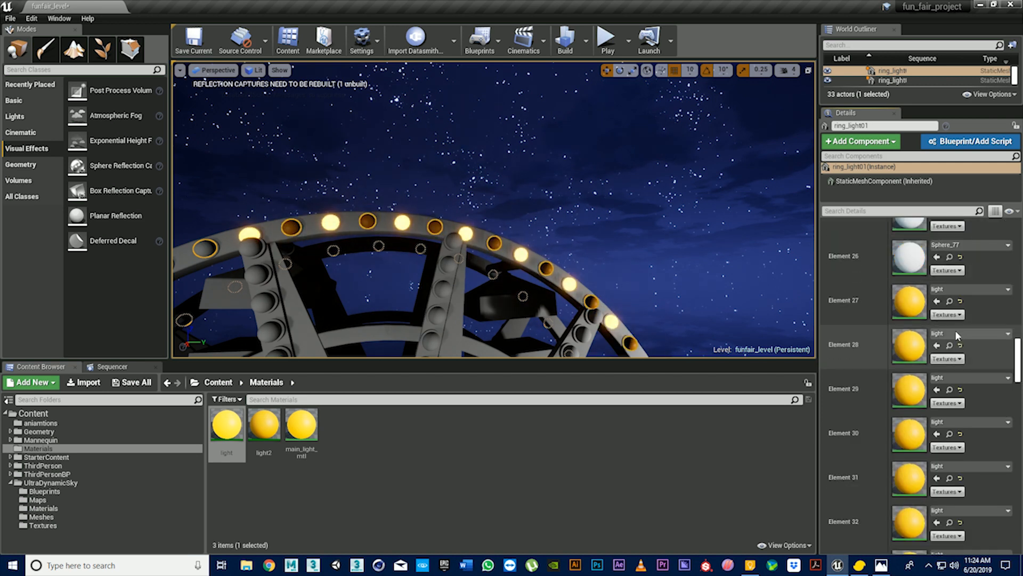
click(936, 257)
scroll(934, 266, up, 2)
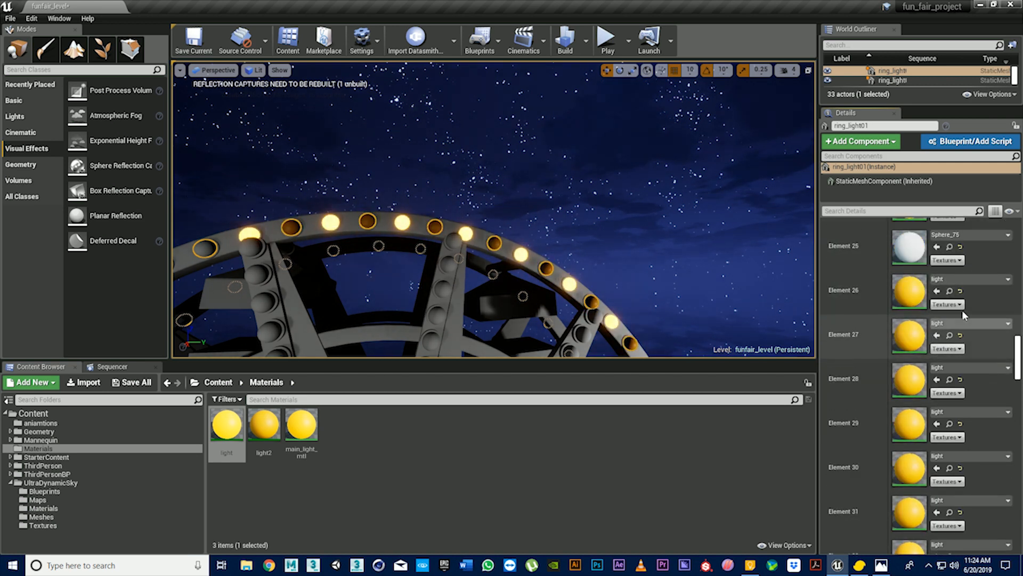
click(936, 281)
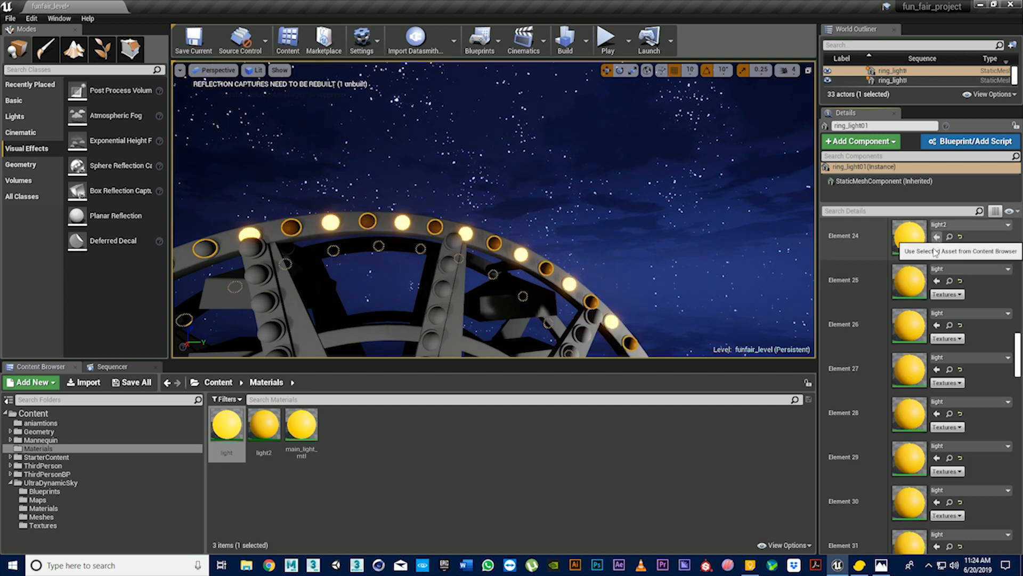
Assign the light material to elements 24 up to 19 of ring_light01
scroll(957, 320, up, 2)
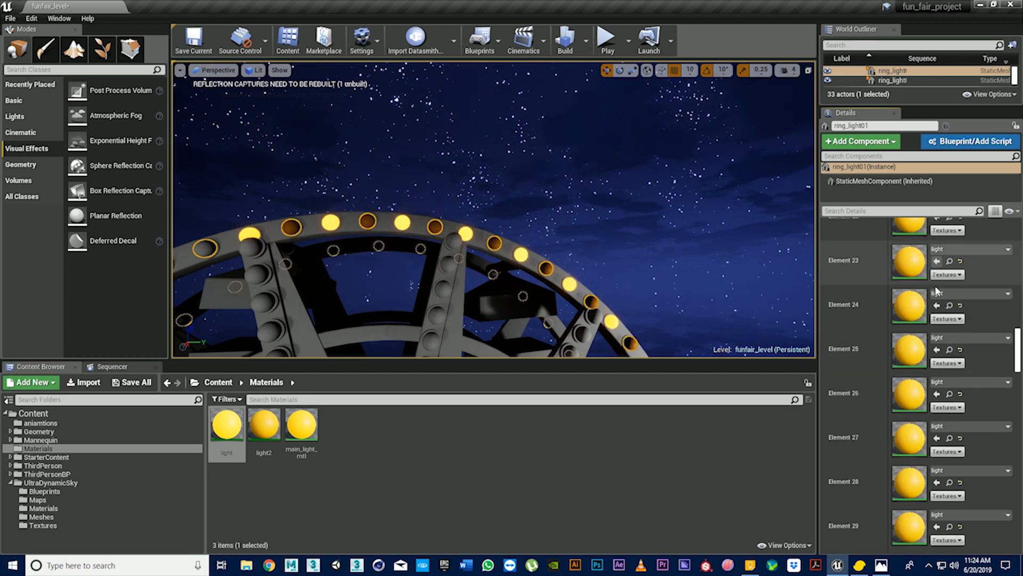
scroll(943, 320, up, 2)
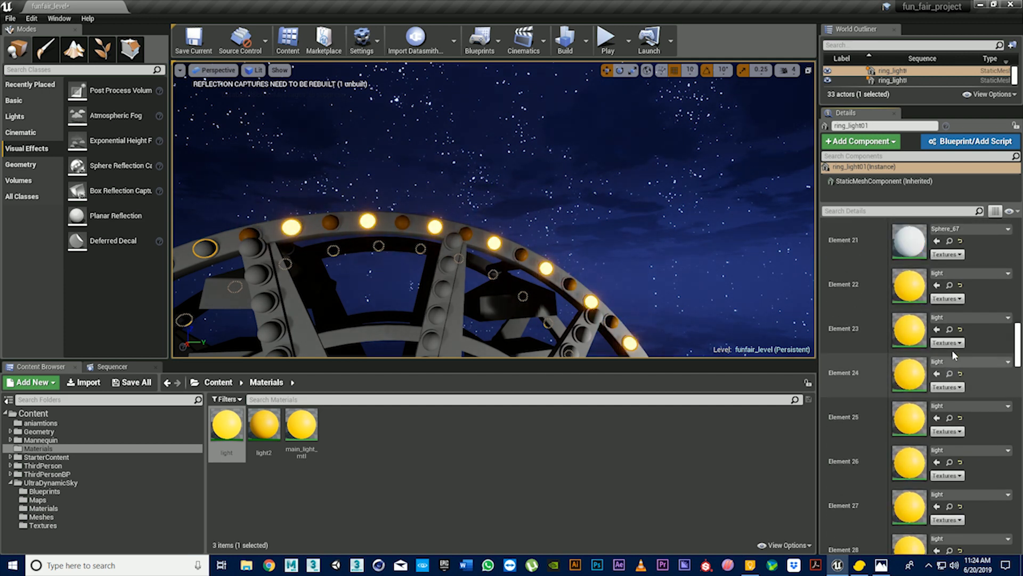
click(937, 240)
scroll(959, 336, up, 2)
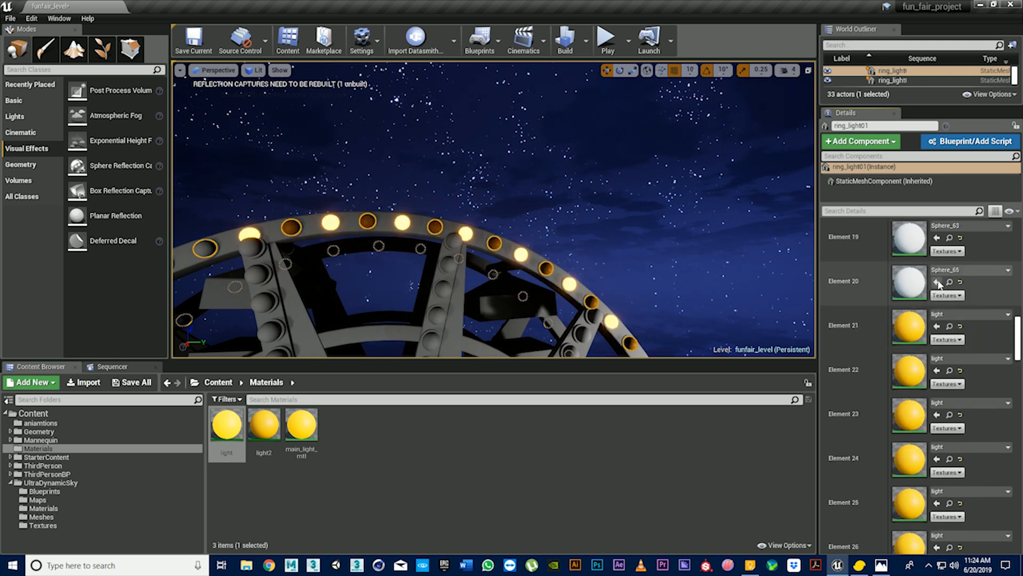
click(937, 282)
click(936, 238)
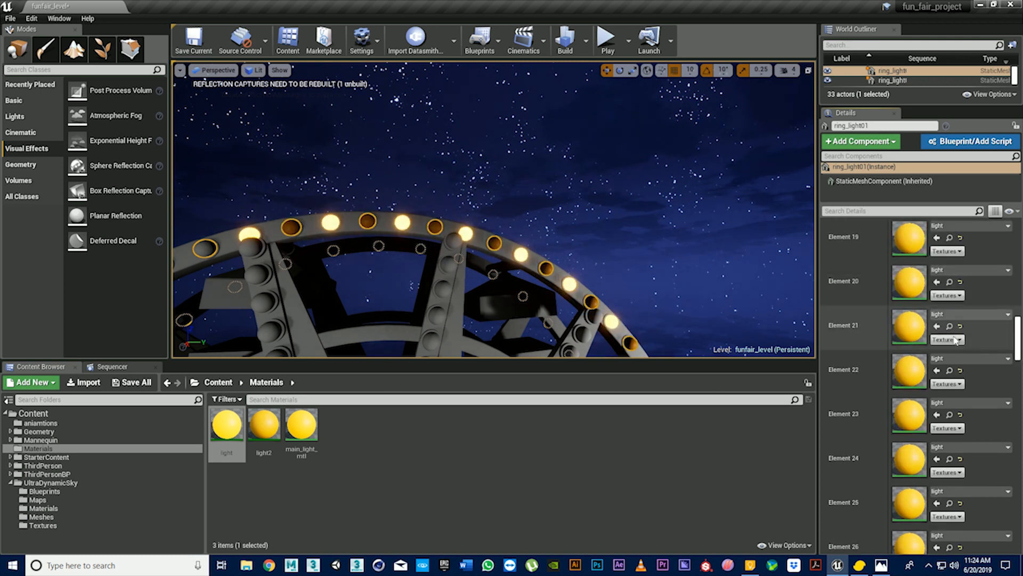
Assign the light material to elements 18 down to 15 of ring_light01
scroll(936, 277, up, 2)
click(937, 278)
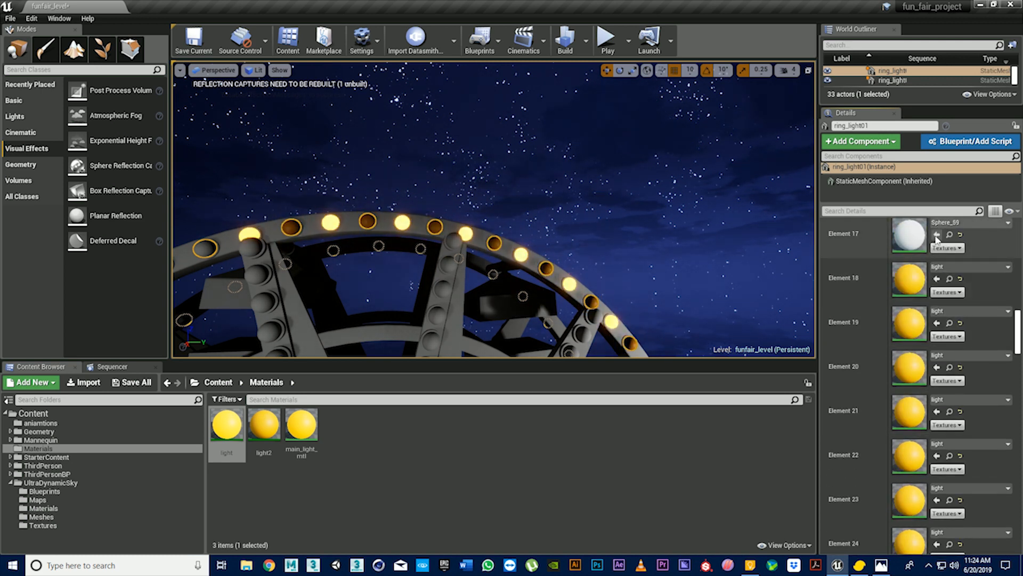
click(937, 235)
scroll(938, 278, up, 2)
click(937, 277)
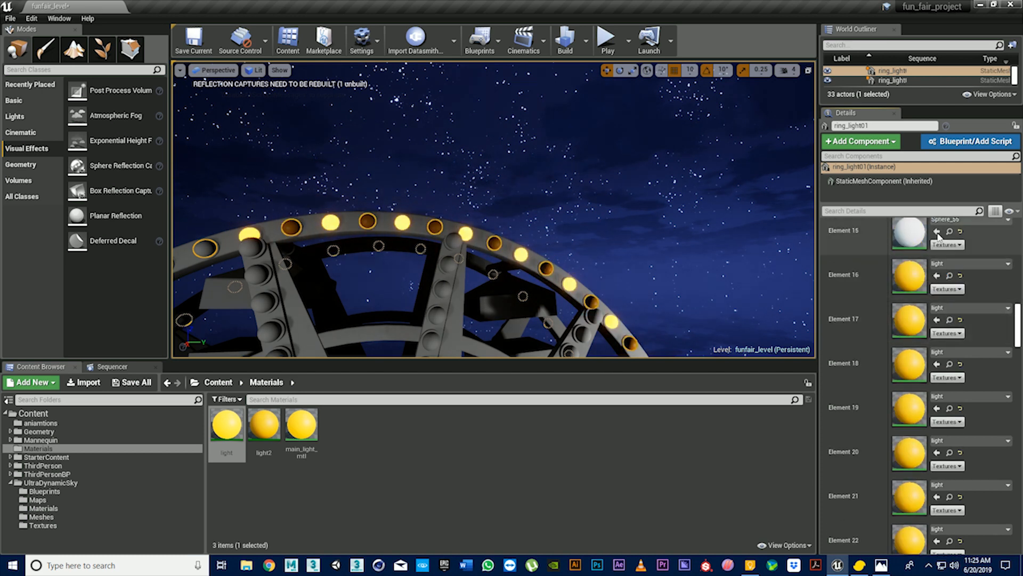
click(937, 231)
Assign the light material to elements 14 and 13 of ring_light01, selecting its static mesh component along the way
scroll(935, 267, up, 2)
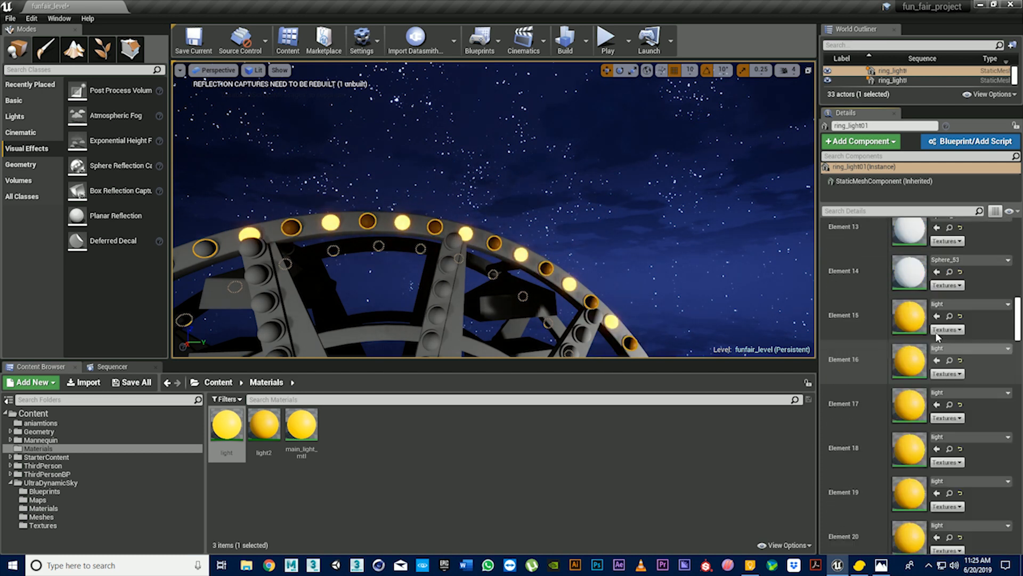
click(937, 274)
click(935, 221)
click(954, 183)
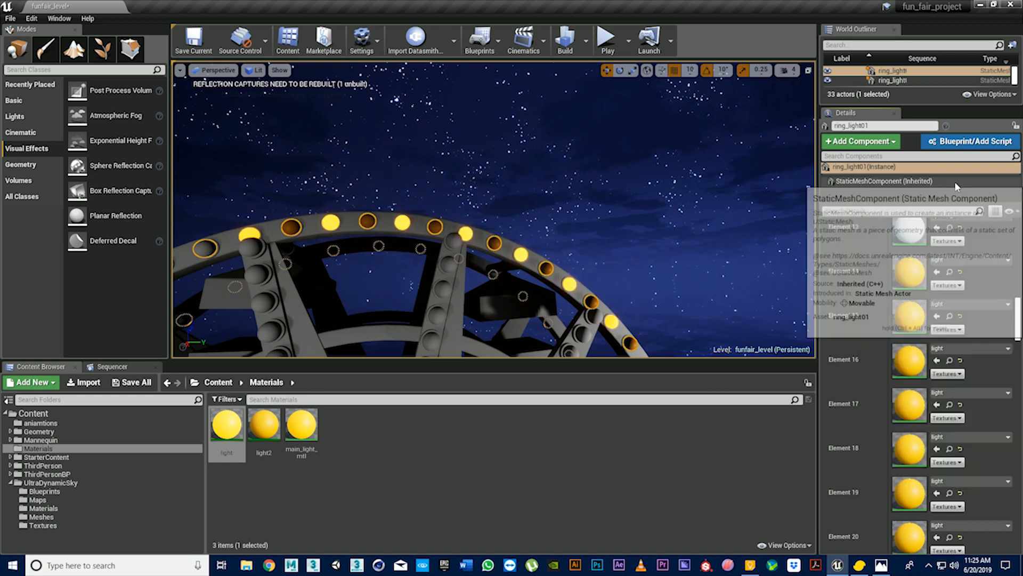
click(955, 181)
click(937, 228)
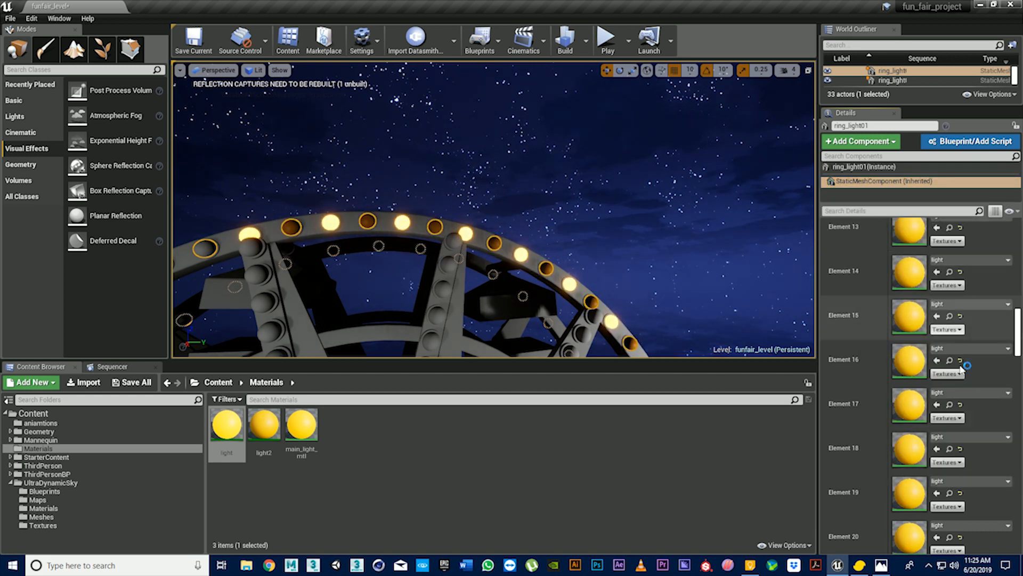
Assign the light material to elements 12 down to 9 of ring_light01
scroll(940, 255, up, 2)
click(947, 268)
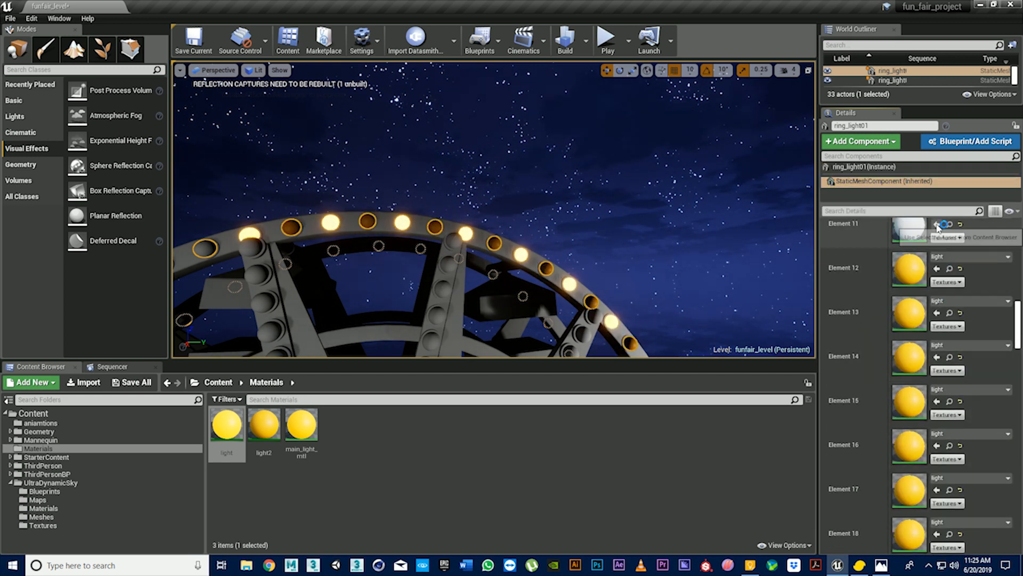
scroll(957, 331, up, 2)
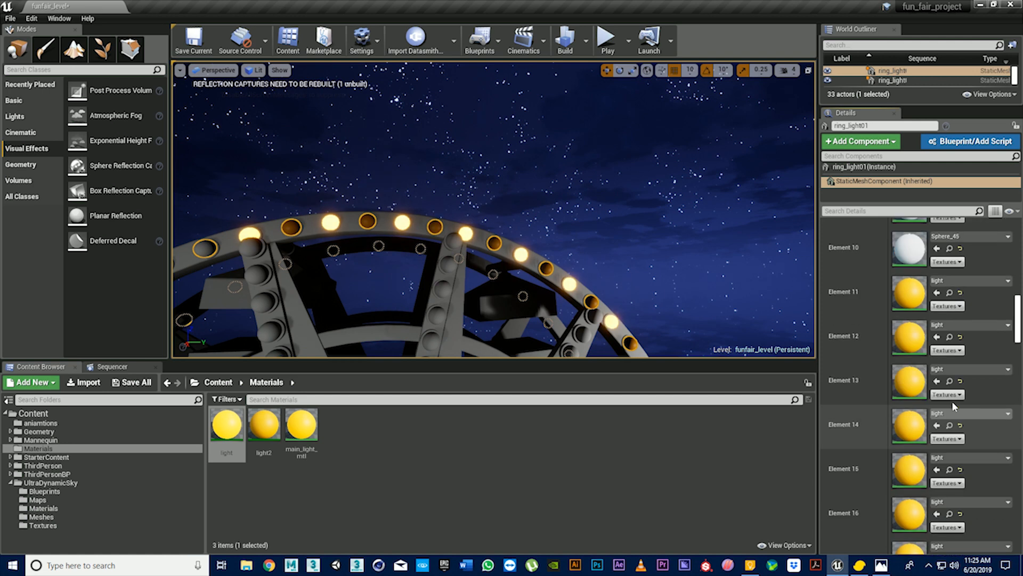
click(937, 248)
scroll(929, 359, up, 2)
scroll(927, 354, up, 1)
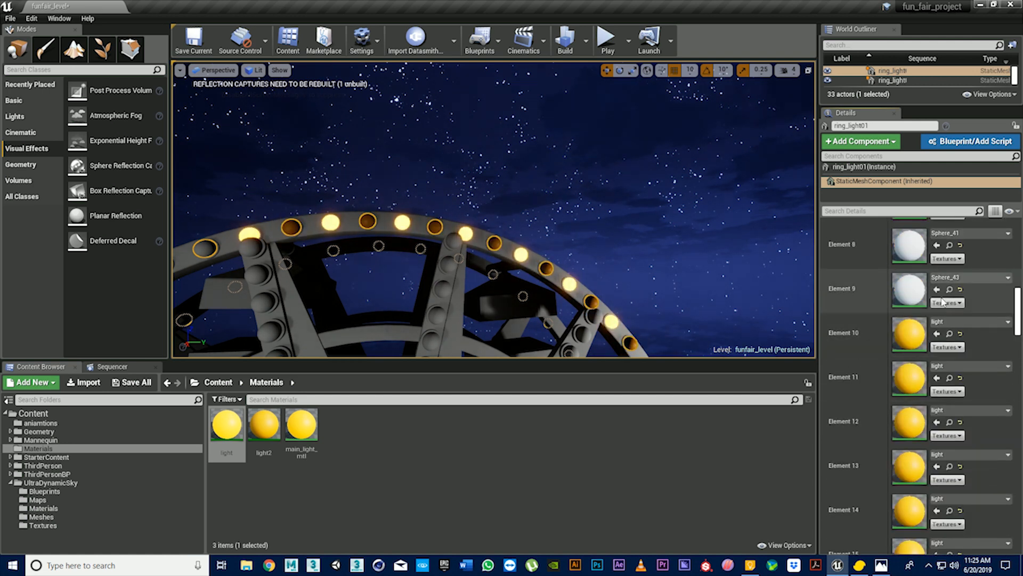
click(938, 290)
Assign the light material to elements 8 down to 4 of ring_light01
scroll(937, 291, up, 3)
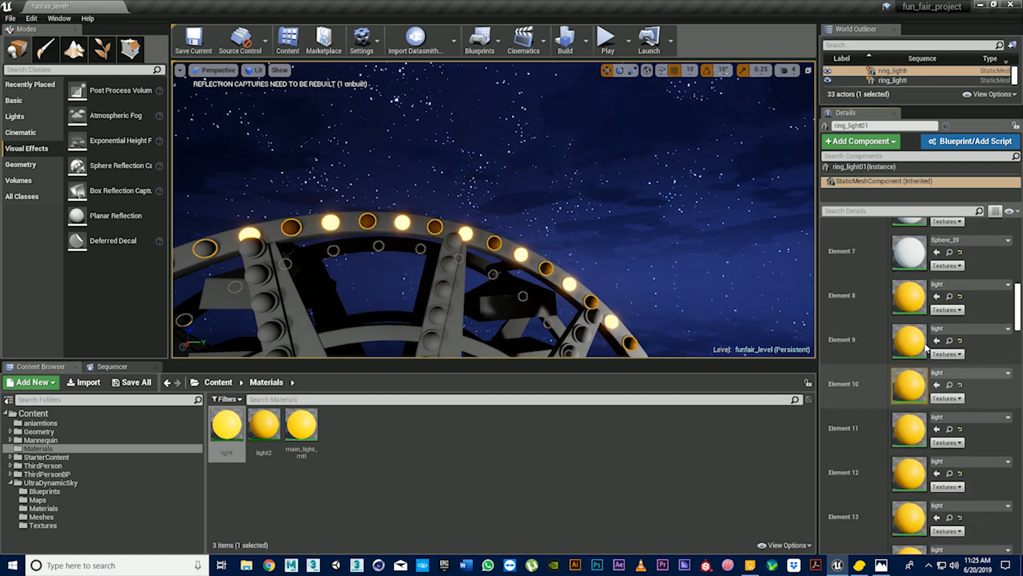
click(937, 296)
scroll(944, 373, up, 5)
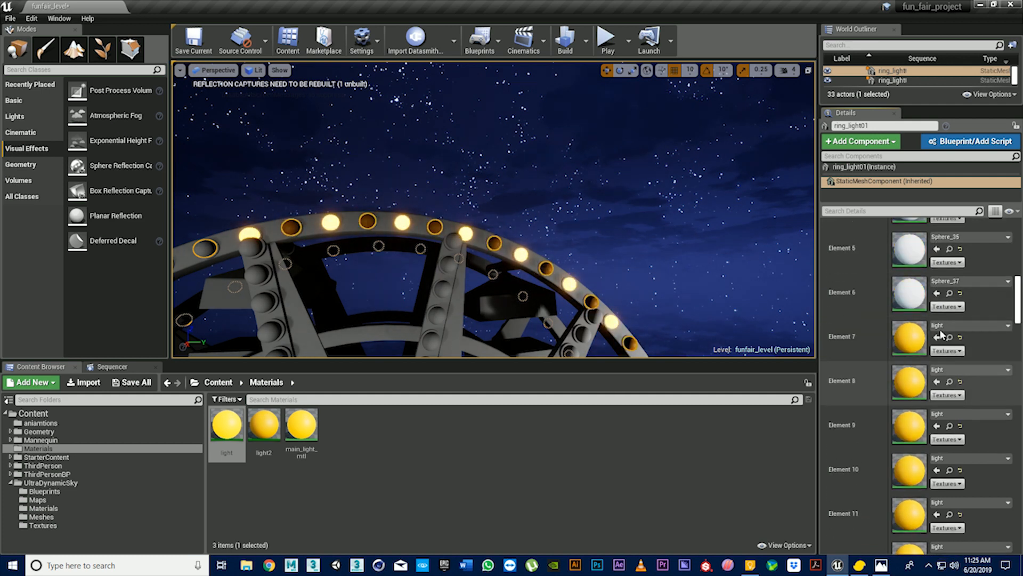
click(937, 249)
scroll(938, 256, up, 4)
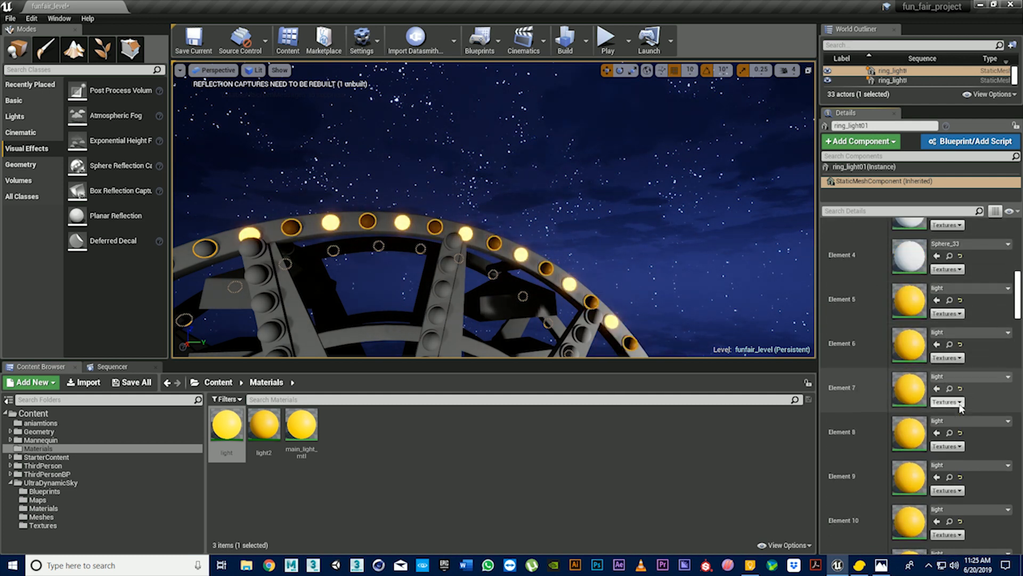
click(938, 275)
Assign the light material to the remaining ring_light01 elements, 3 down to 0
scroll(938, 275, up, 3)
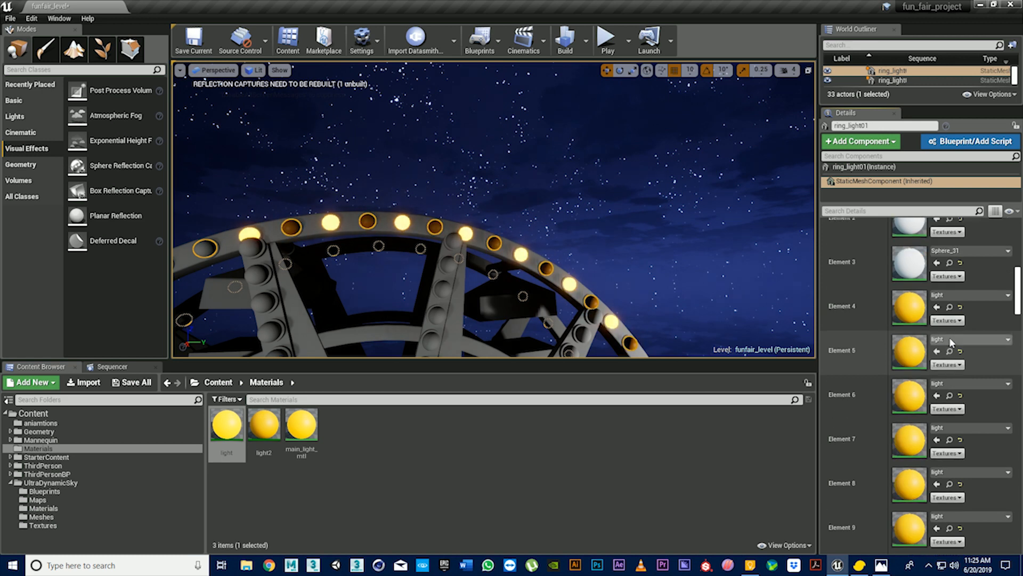
click(949, 271)
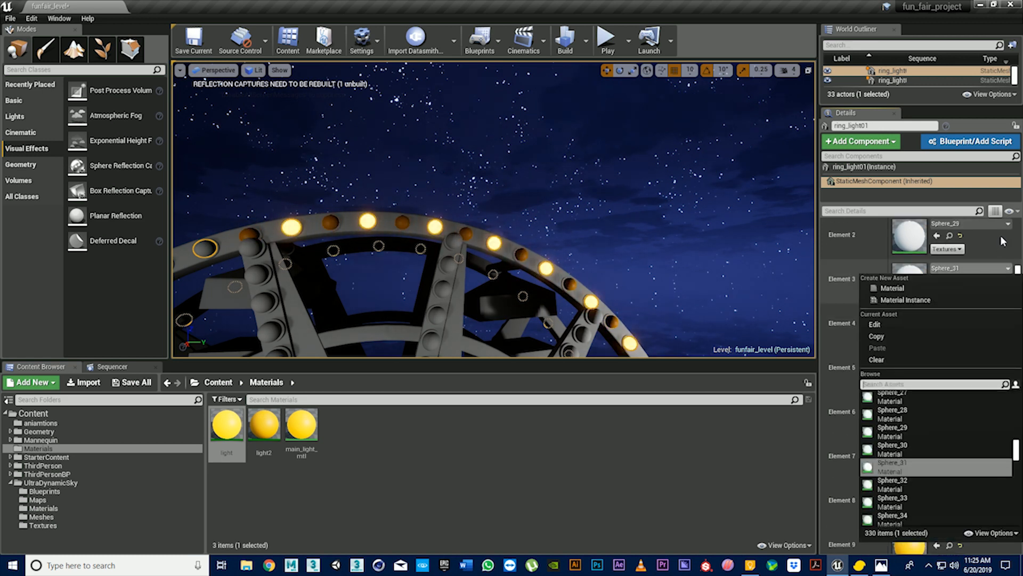
click(1001, 241)
click(936, 279)
click(937, 235)
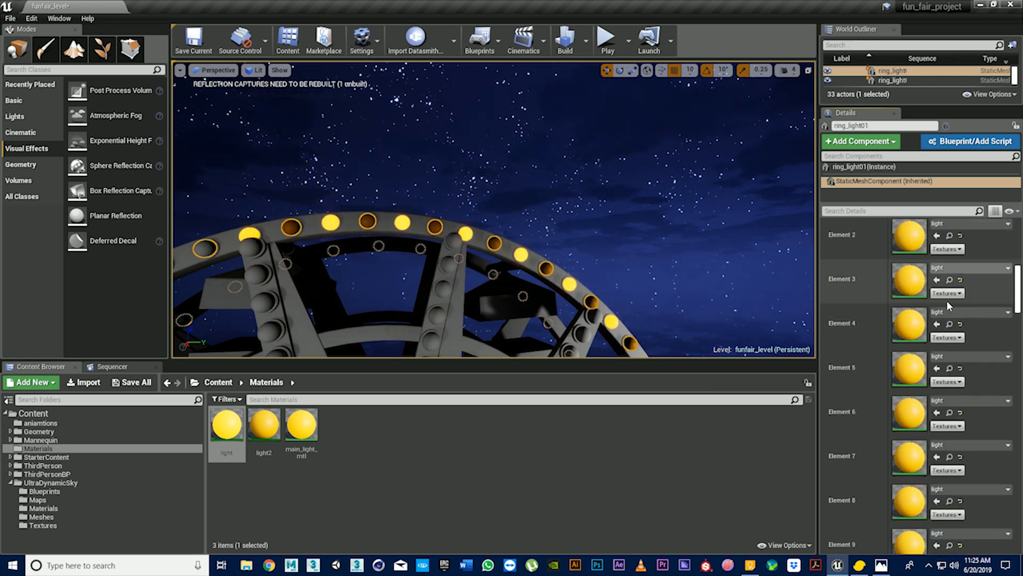
scroll(948, 302, up, 3)
click(936, 276)
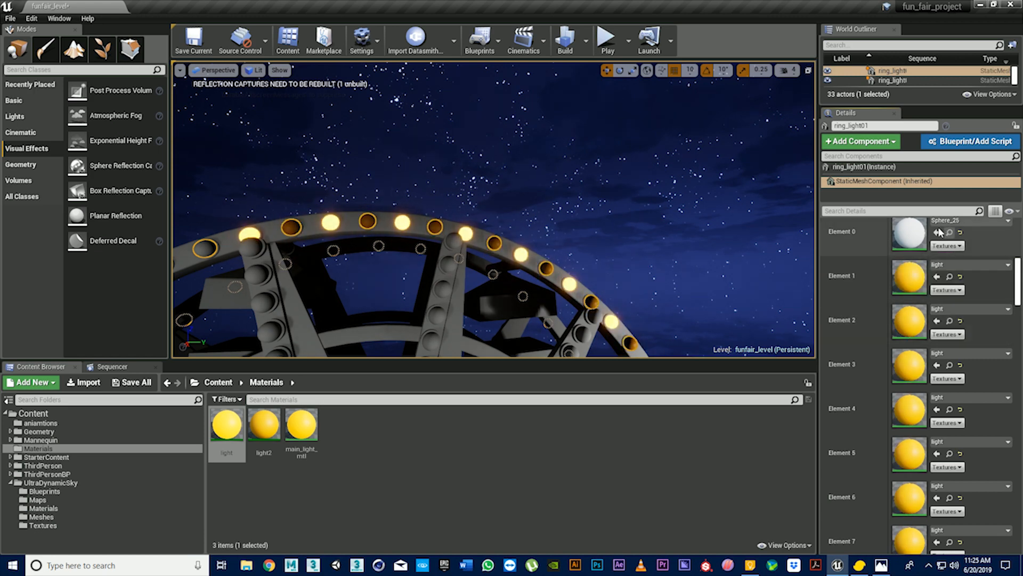
click(936, 233)
scroll(955, 363, up, 2)
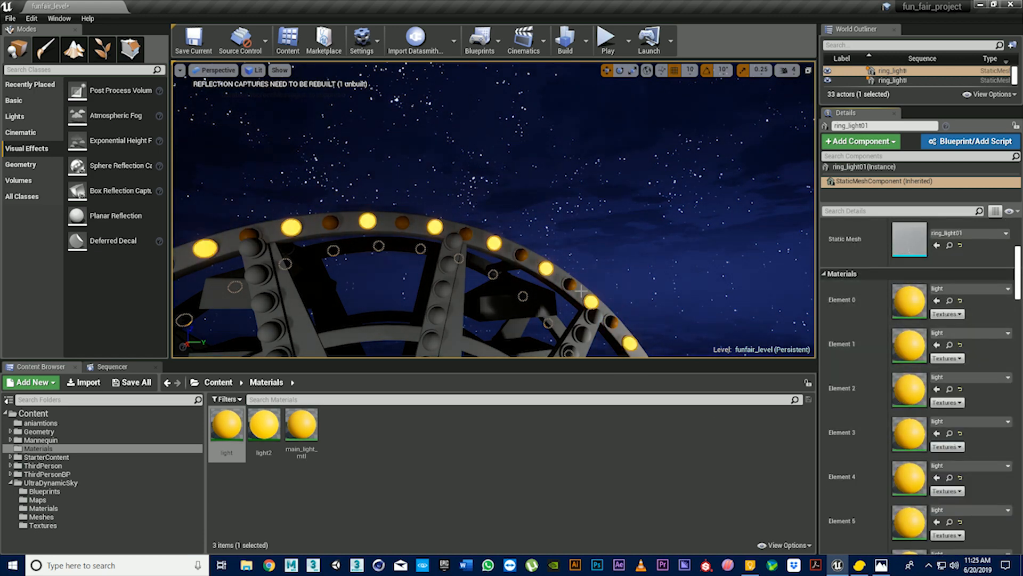
View the whole Ferris wheel from a distance and deselect the ring mesh to check the blinking of the rim bulbs
right_drag(604, 194, 561, 276)
scroll(605, 195, down, 3)
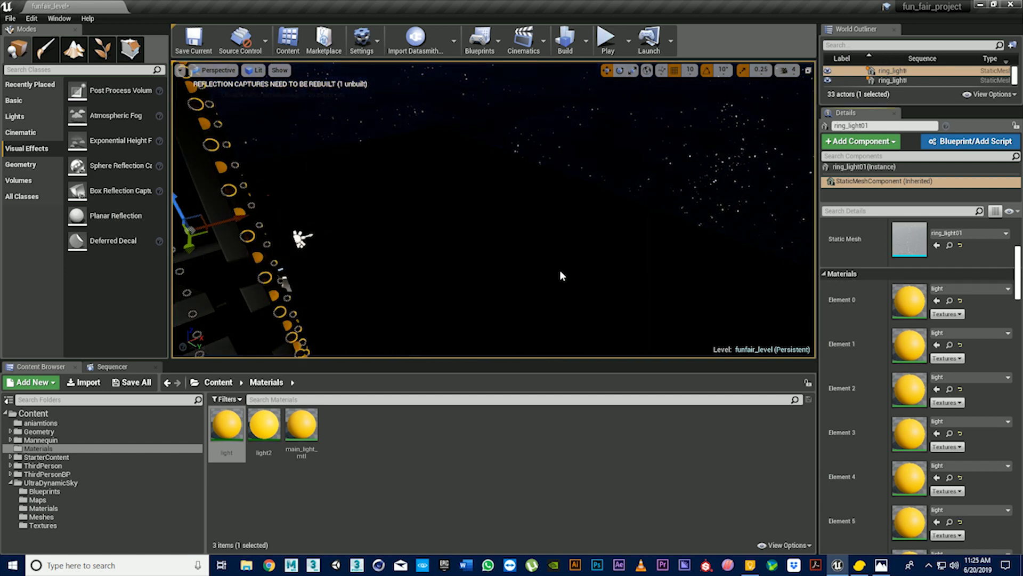
right_drag(683, 251, 665, 279)
scroll(690, 242, down, 5)
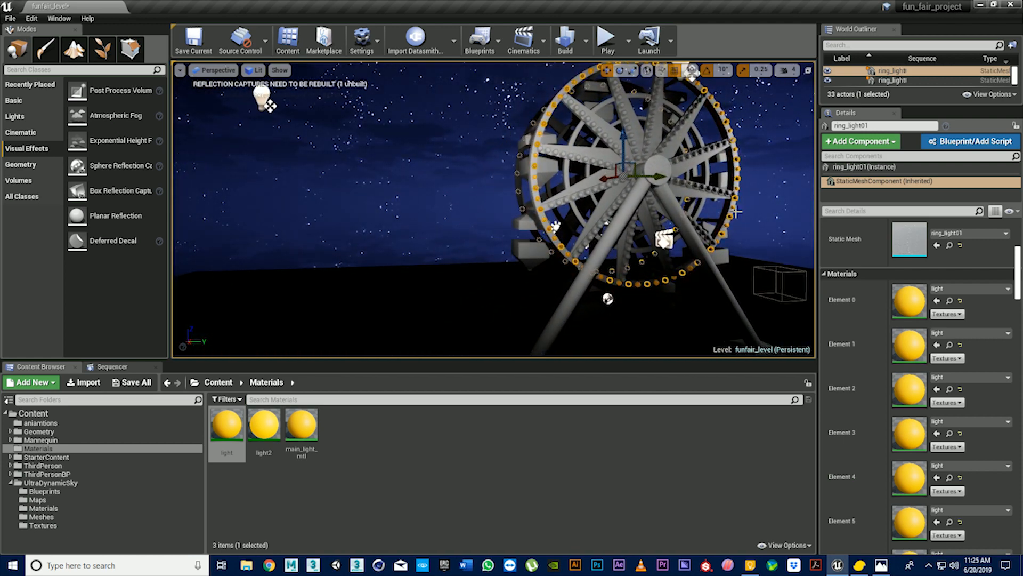
right_drag(737, 213, 665, 187)
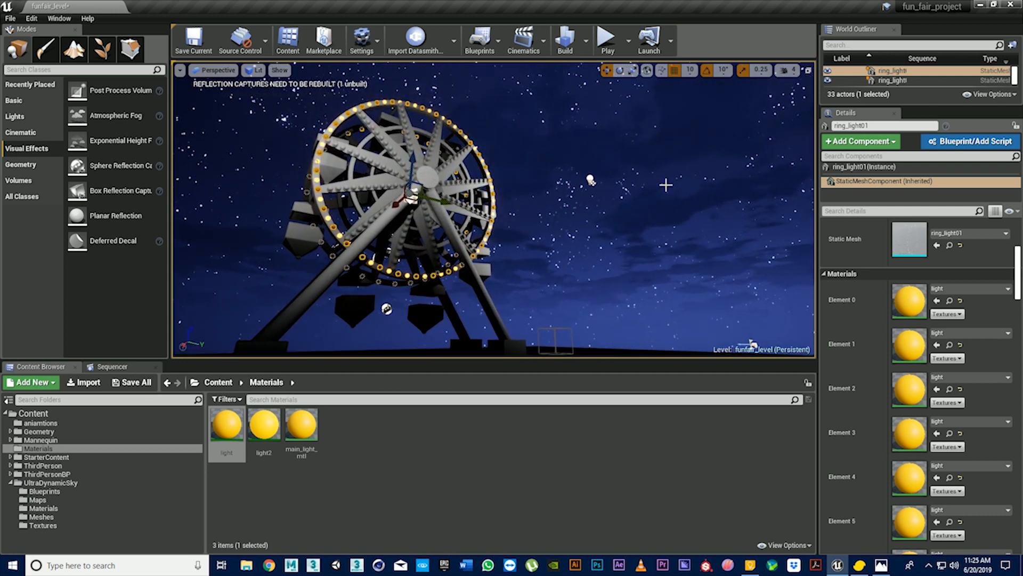
click(756, 224)
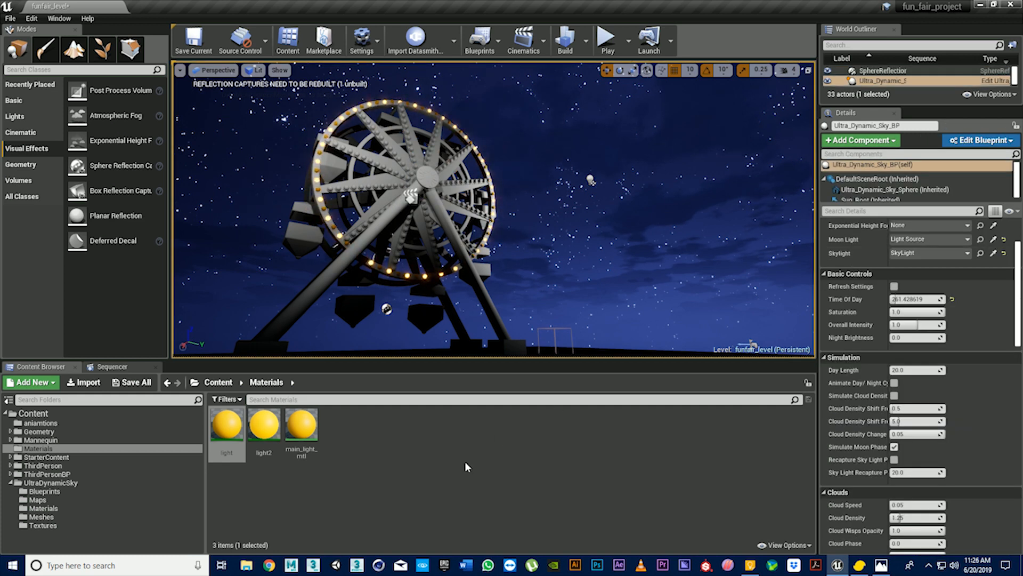
Set the Frequency parameter's default value to 10 in main_light_mtl, then apply the changes and close the material
click(303, 426)
double_click(303, 426)
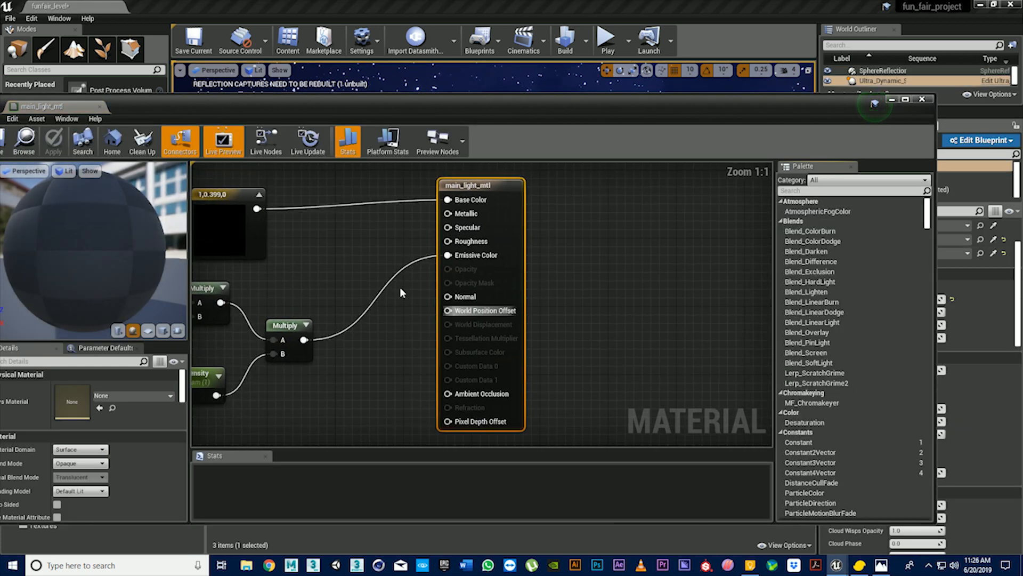
click(364, 320)
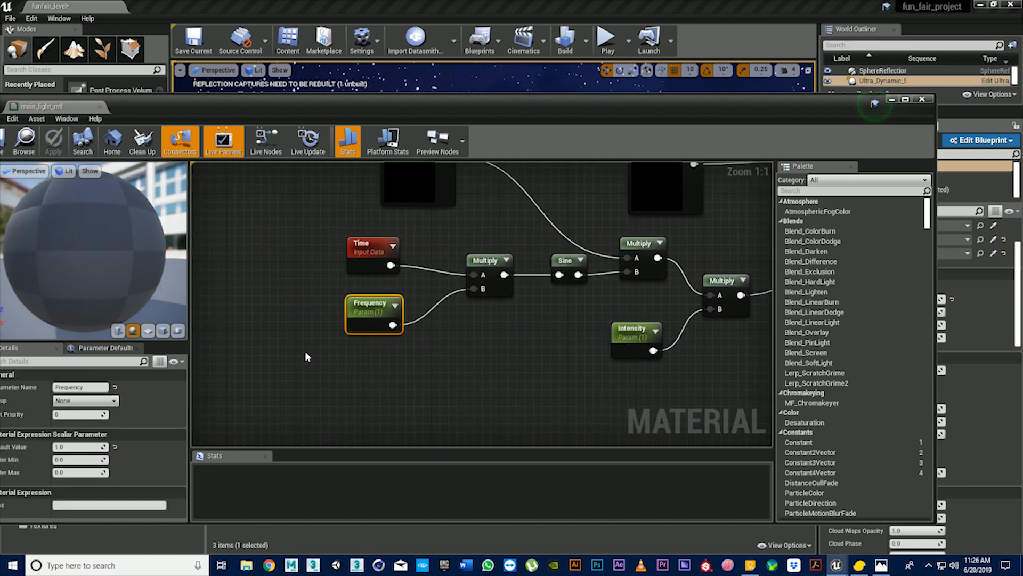
click(64, 446)
text(10)
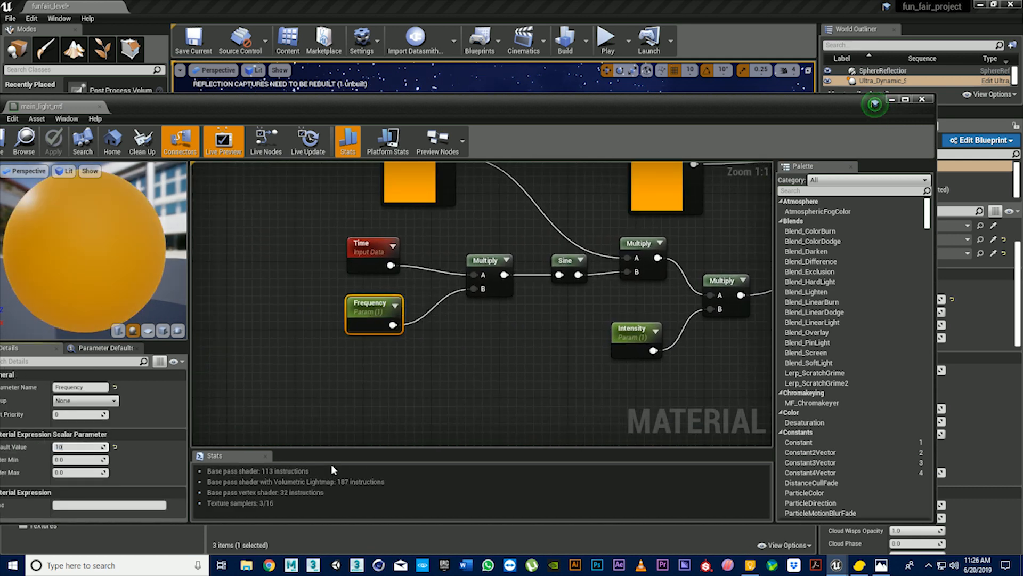
key(Return)
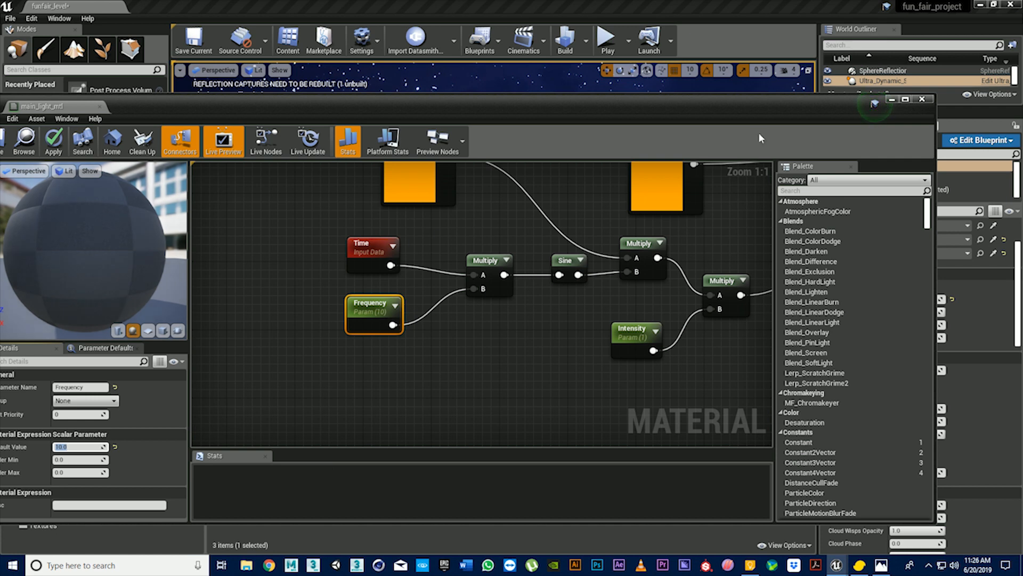
click(922, 99)
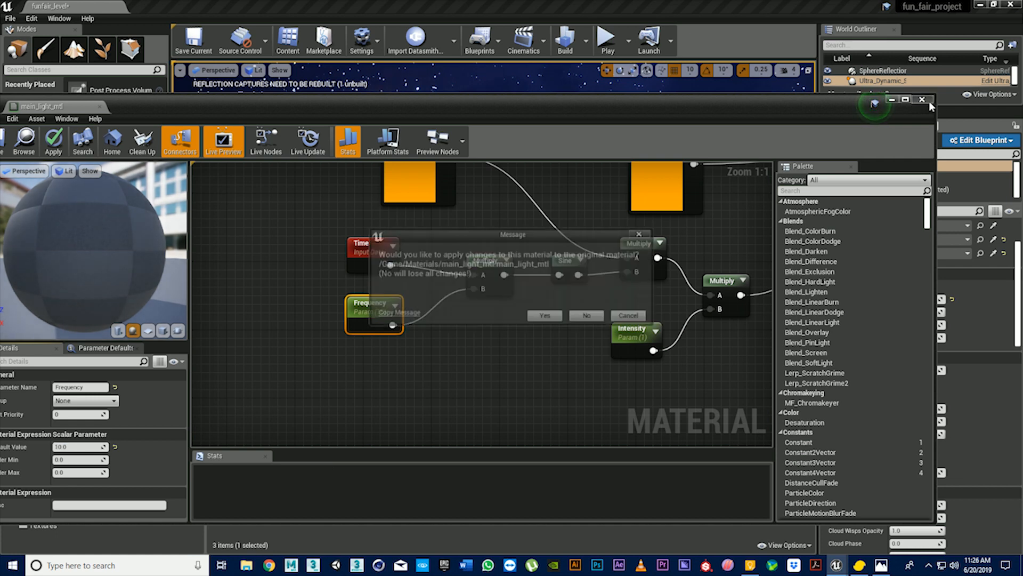
click(545, 316)
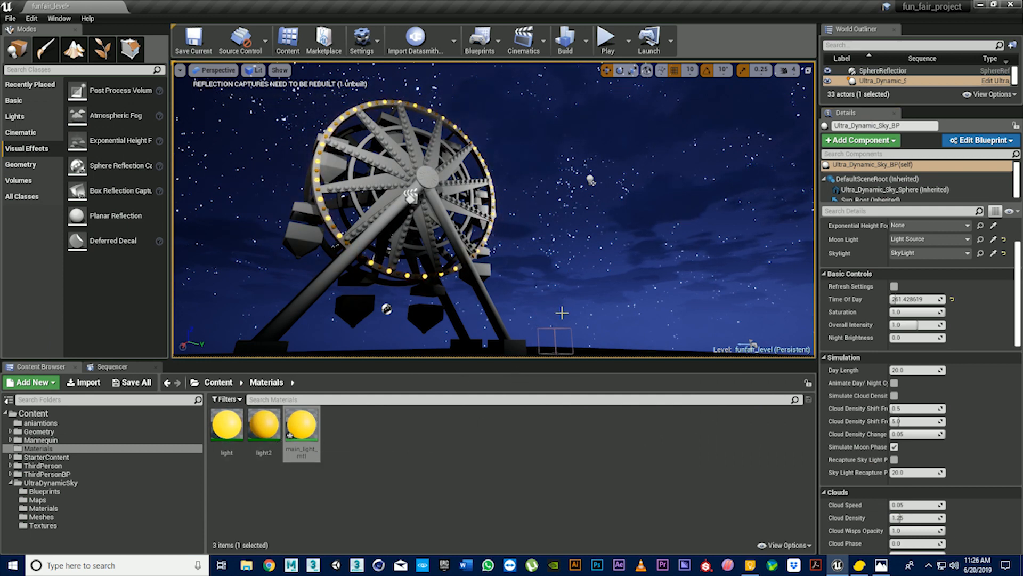
In main_light_mtl, set the Frequency default value to 1 and Intensity to 10, and apply the changes on closing
double_click(301, 425)
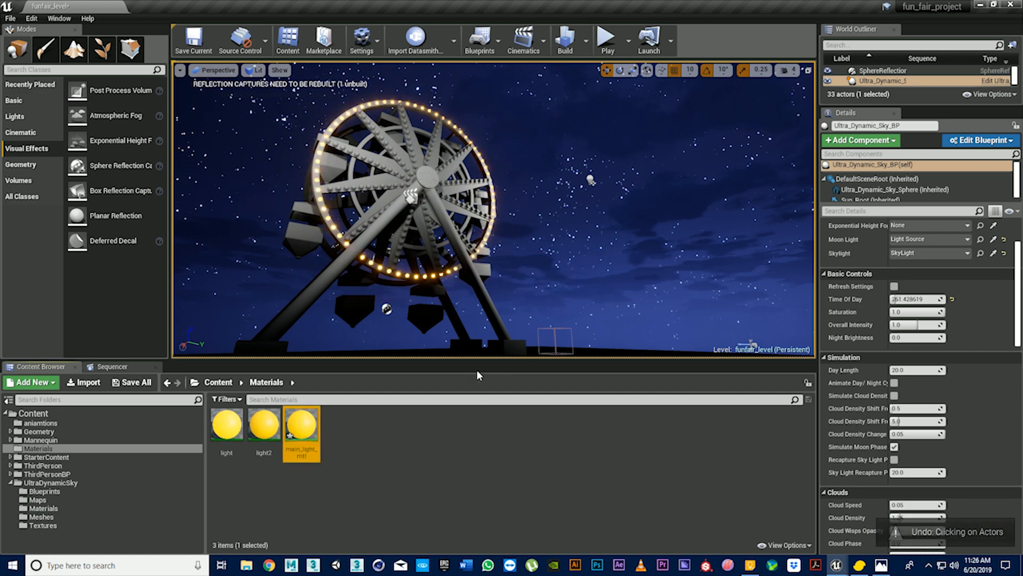
drag(419, 105, 634, 76)
right_drag(501, 400, 900, 345)
click(549, 269)
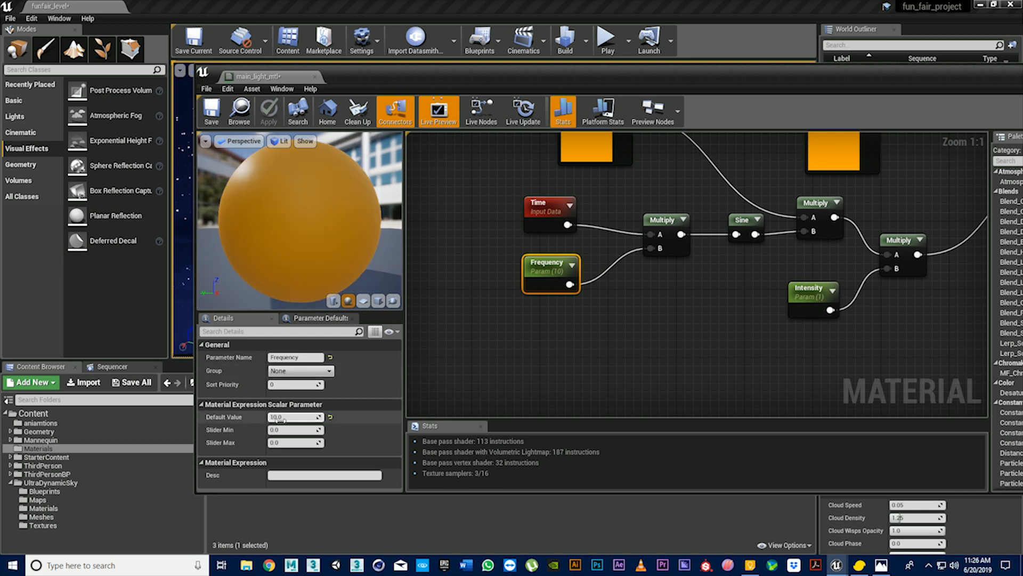
text(1)
key(Return)
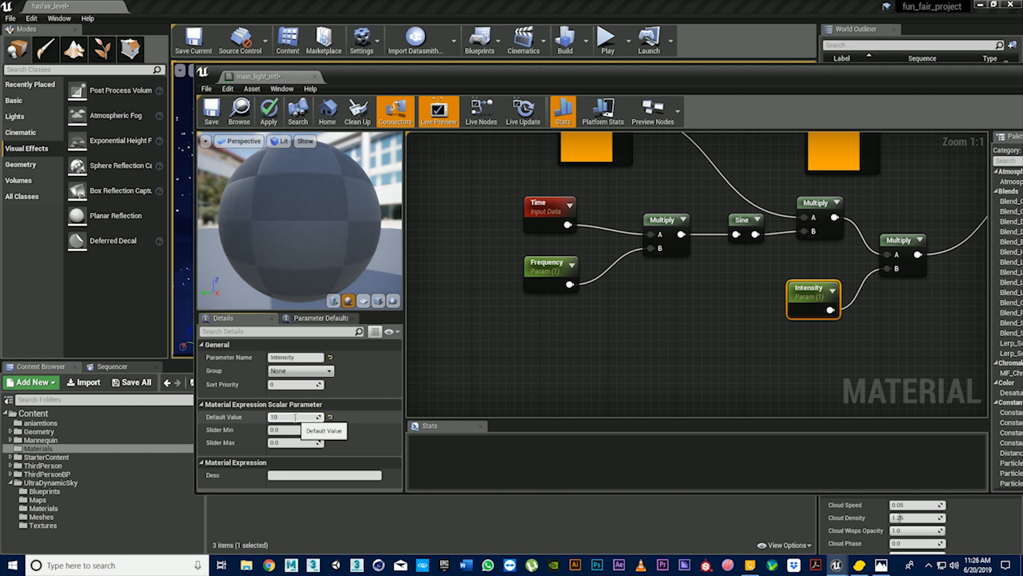
click(315, 77)
click(545, 316)
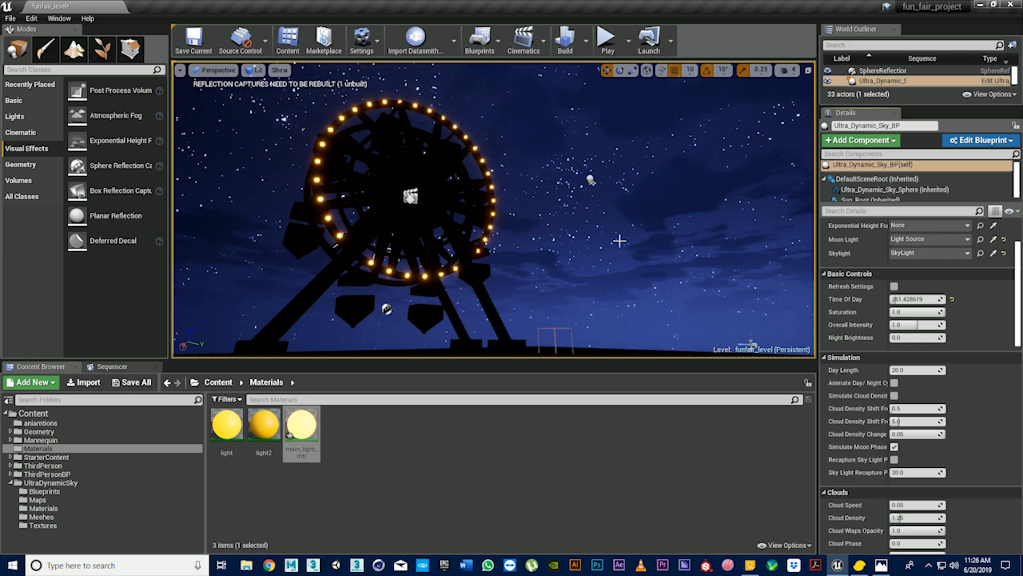
Select the bar_light1_1 bulb mesh on the wheel's spokes and assign the light material to its elements 0 and 1
right_drag(619, 241, 556, 238)
key(d)
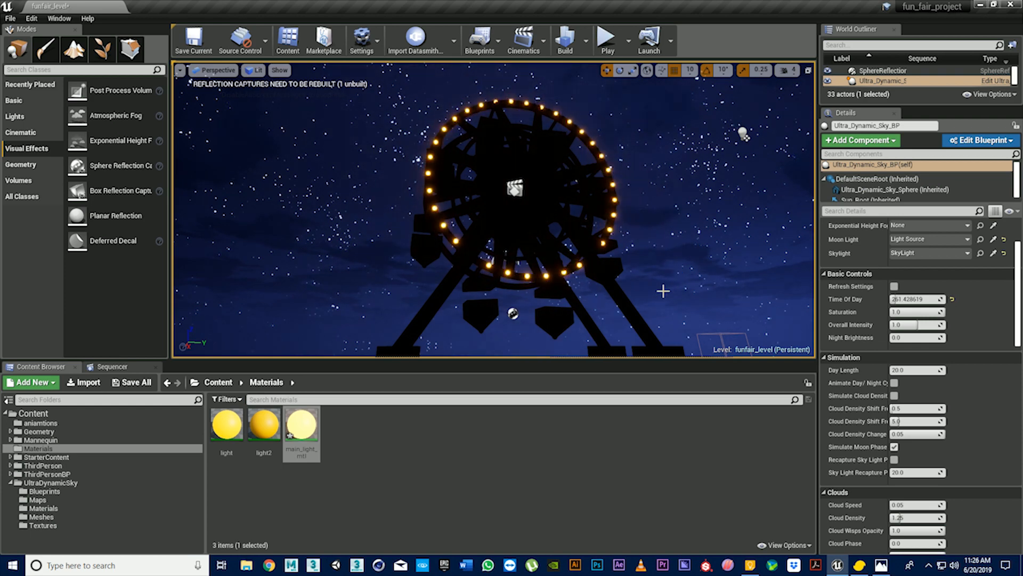
scroll(663, 290, up, 6)
right_drag(647, 295, 605, 250)
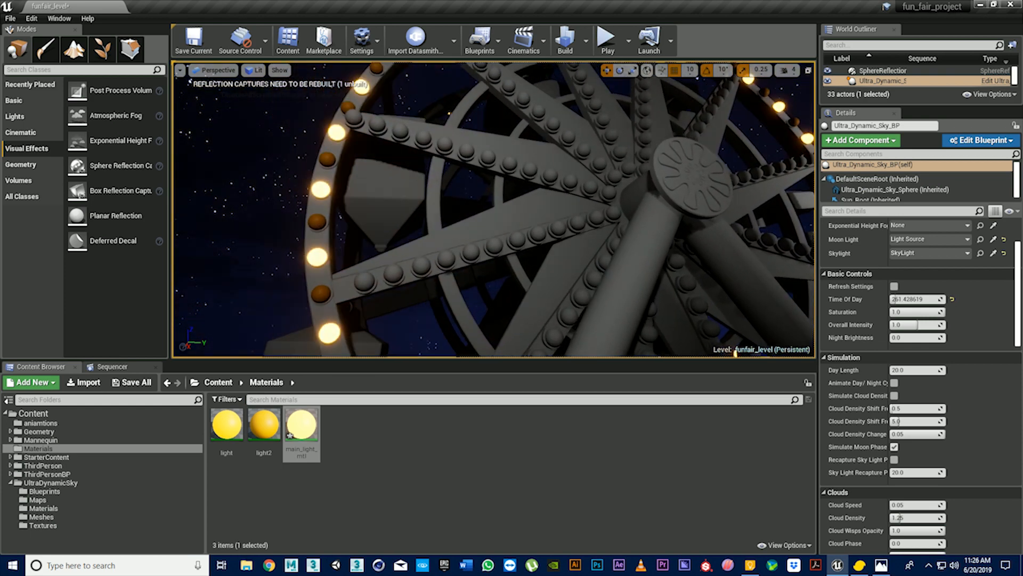
click(364, 281)
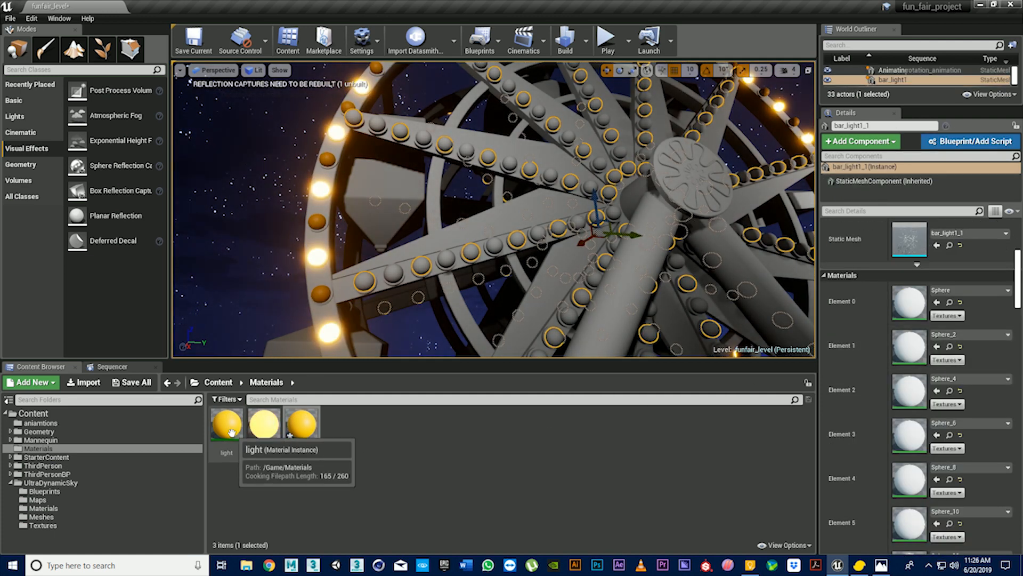
drag(227, 424, 913, 312)
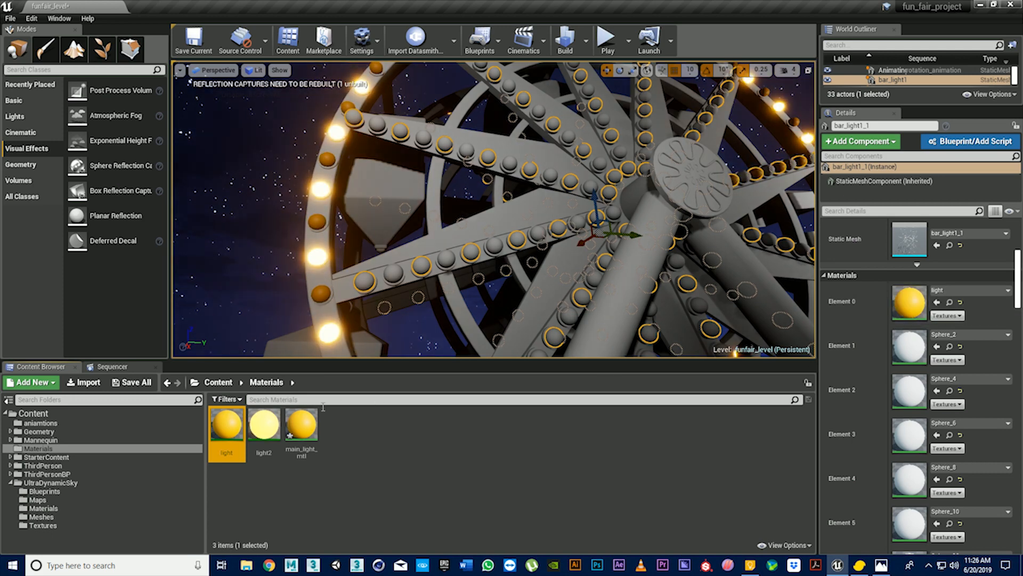
drag(220, 426, 913, 346)
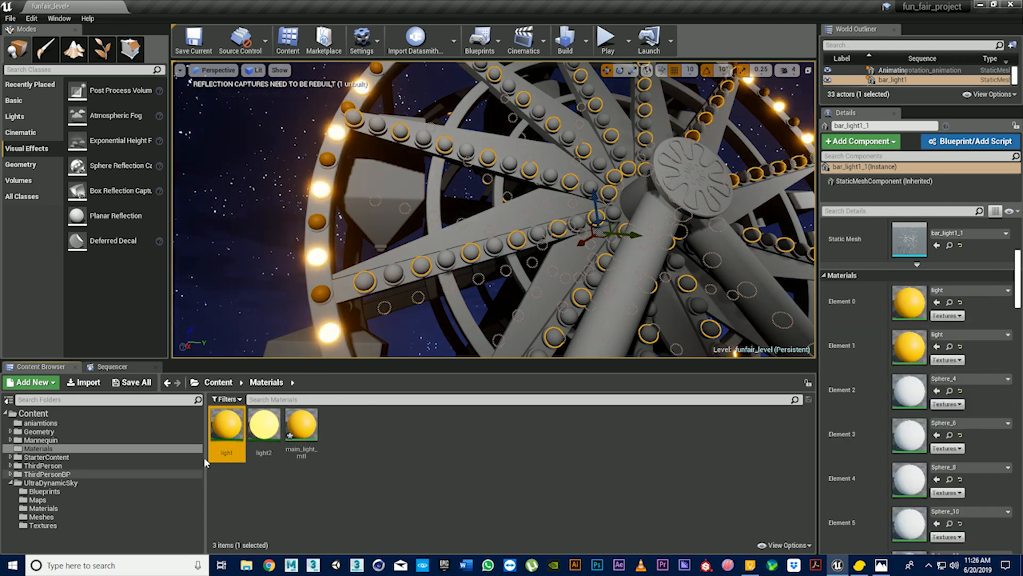
Assign the light material to elements 2 through 6 of the bar_light1_1 spoke bulb mesh
drag(226, 424, 941, 406)
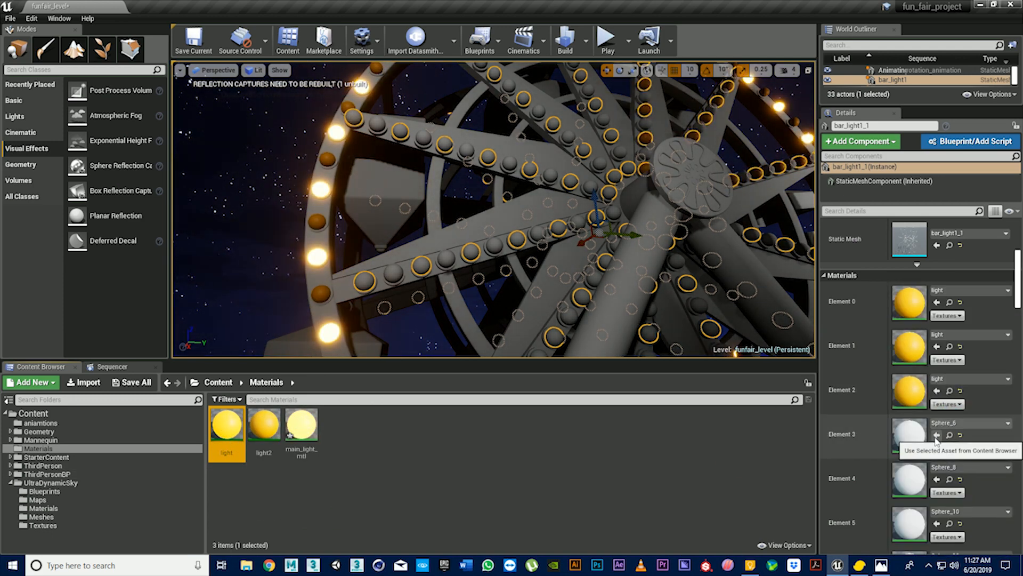
click(936, 436)
click(937, 480)
click(937, 523)
scroll(937, 524, down, 3)
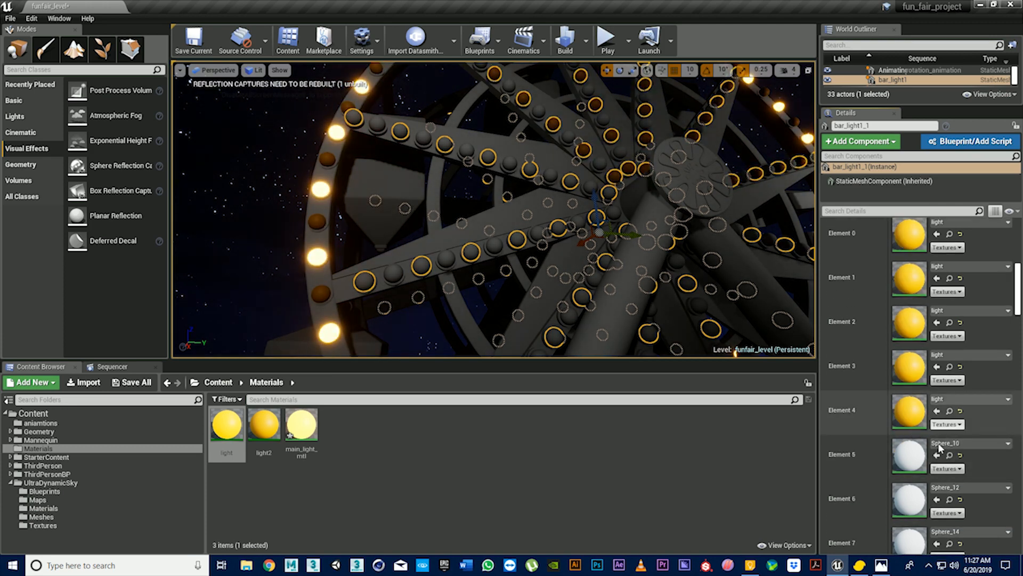
click(936, 414)
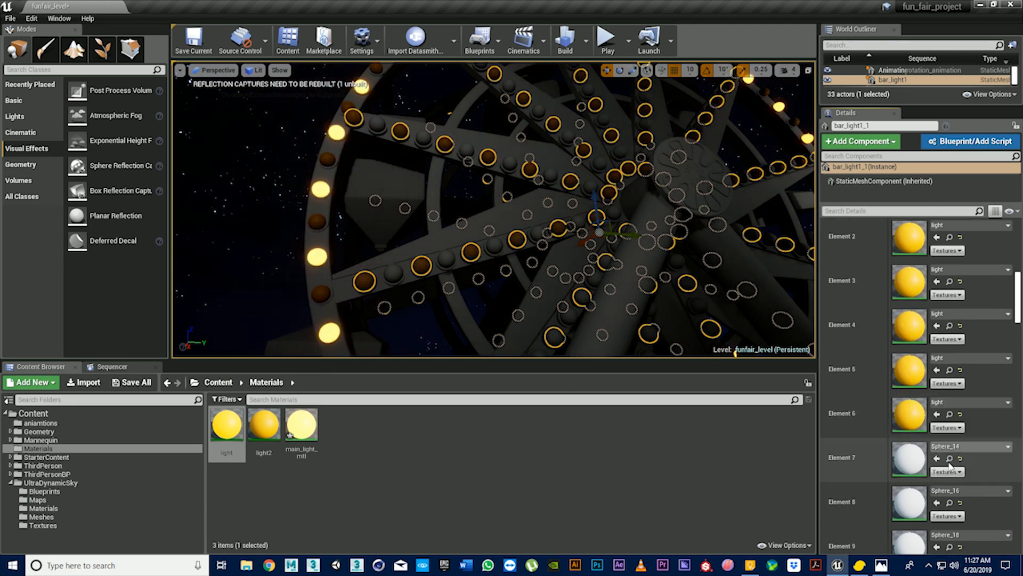
Assign the light material to the remaining elements 7 through 11 of the bar_light1_1 mesh
click(937, 459)
click(936, 502)
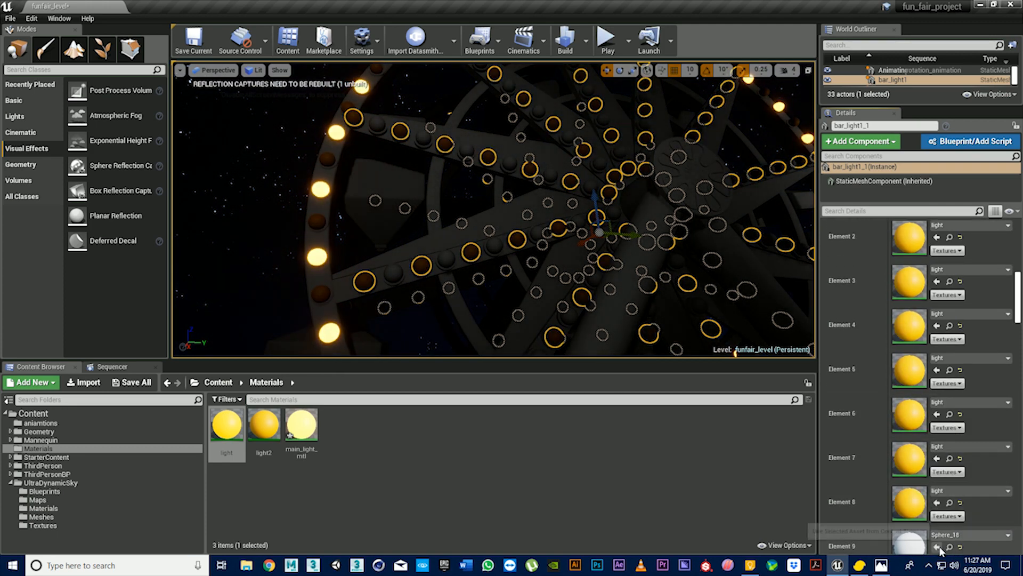
scroll(940, 506, down, 1)
click(936, 504)
scroll(940, 506, down, 1)
click(937, 505)
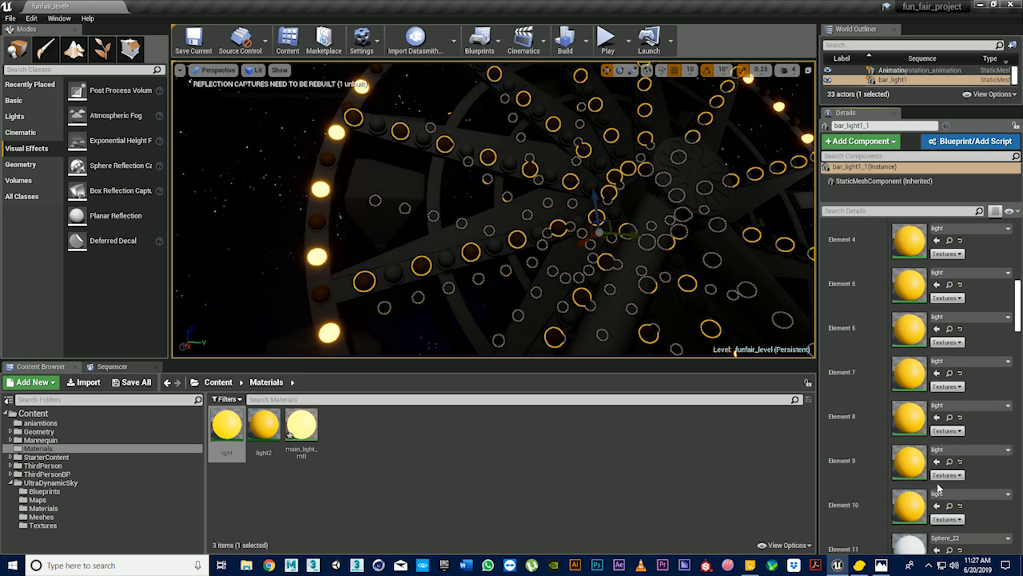
scroll(938, 506, down, 2)
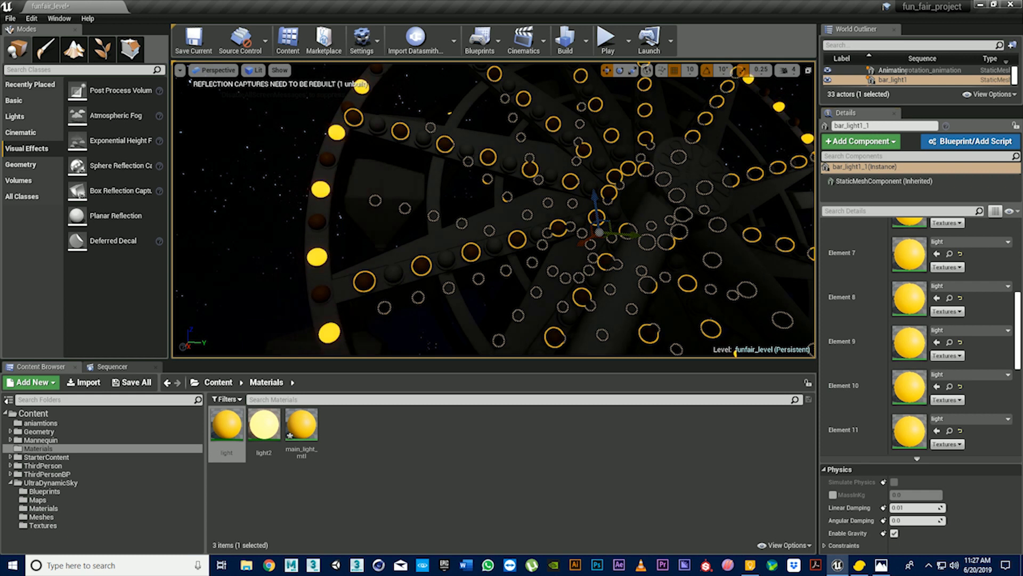
Select the alternate spoke bulb mesh bar_light2_1 and assign the light2 material to its elements 11 down to 5
click(393, 274)
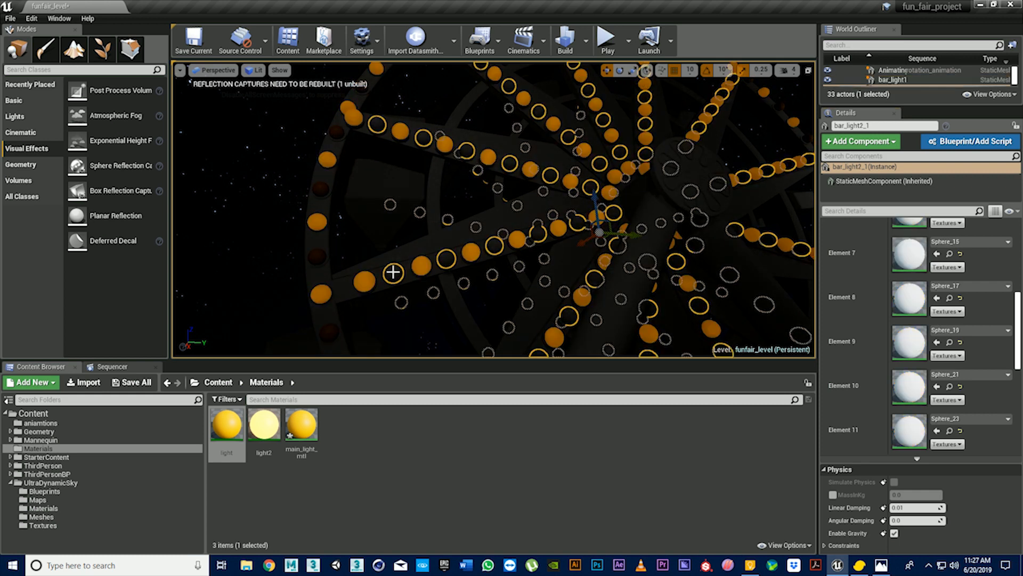
click(269, 428)
click(937, 431)
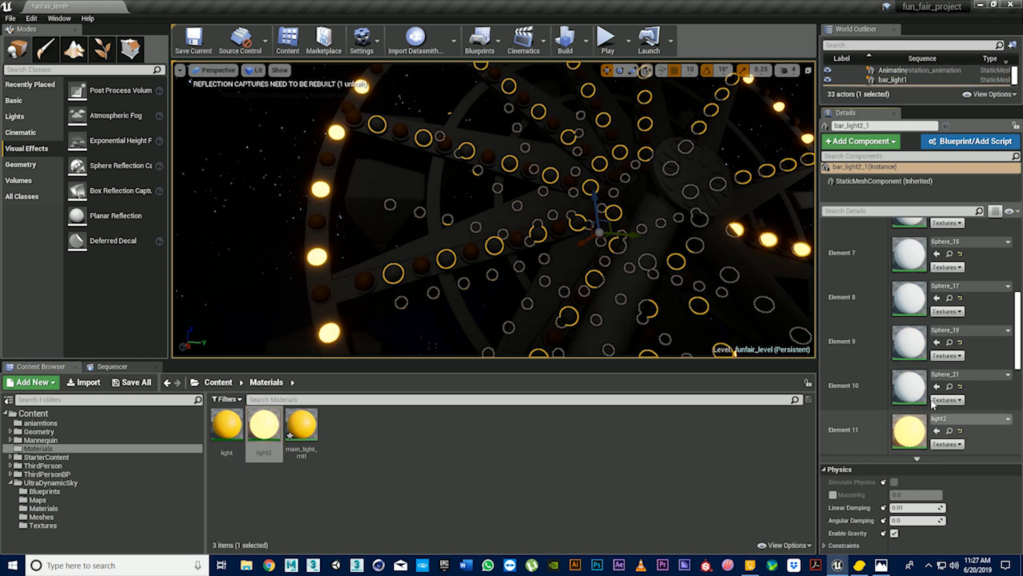
click(937, 386)
click(937, 342)
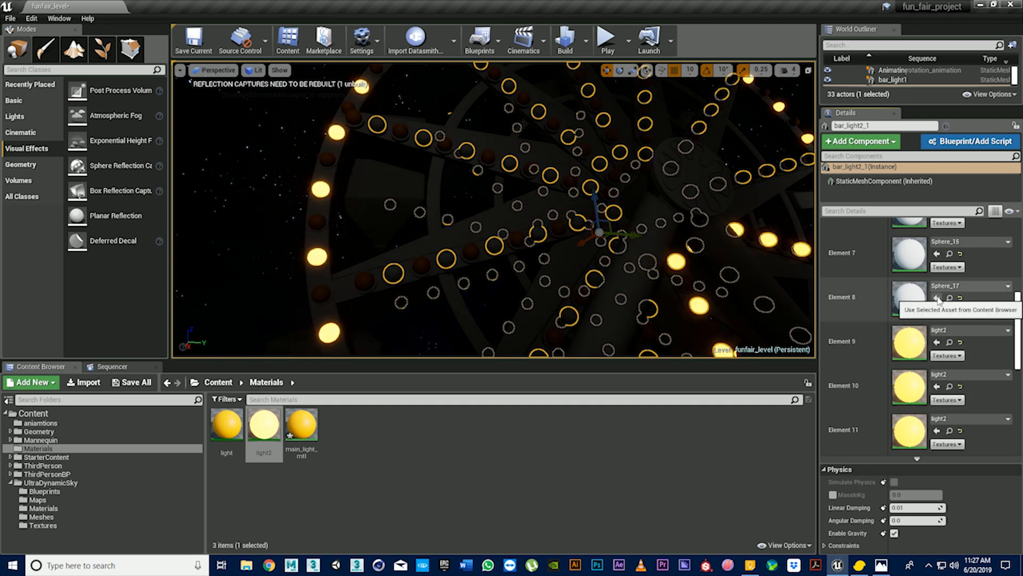
click(937, 298)
click(937, 254)
scroll(951, 320, up, 2)
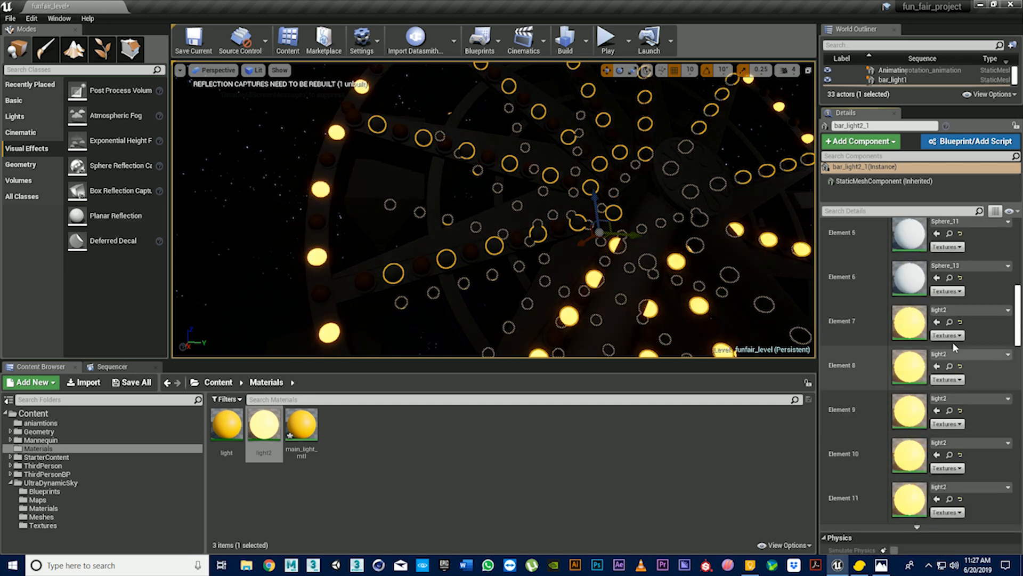
click(937, 278)
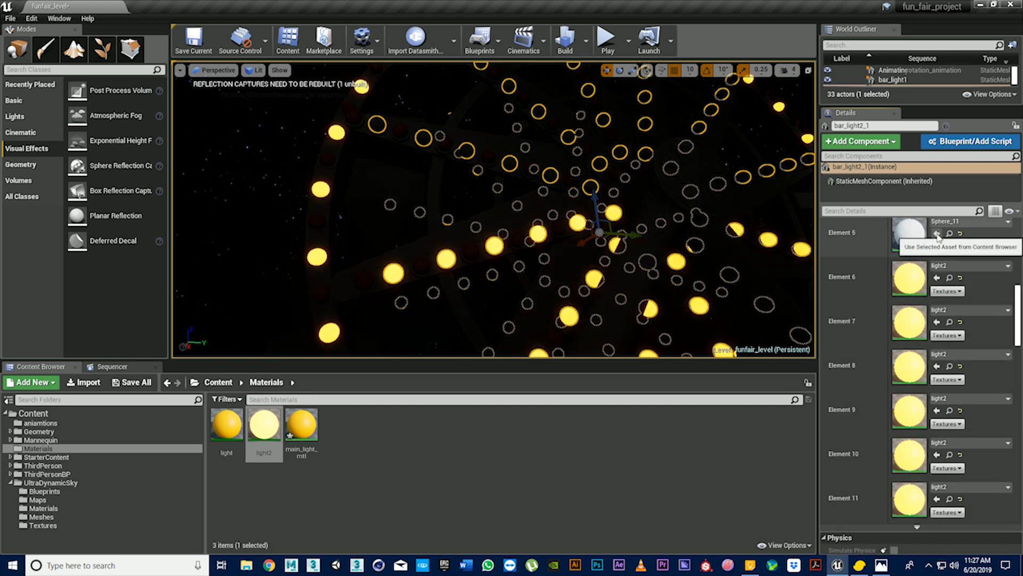
click(937, 234)
Assign the light2 material to elements 4 down to 0 of the bar_light2_1 spoke bulb mesh
scroll(938, 246, up, 2)
click(938, 257)
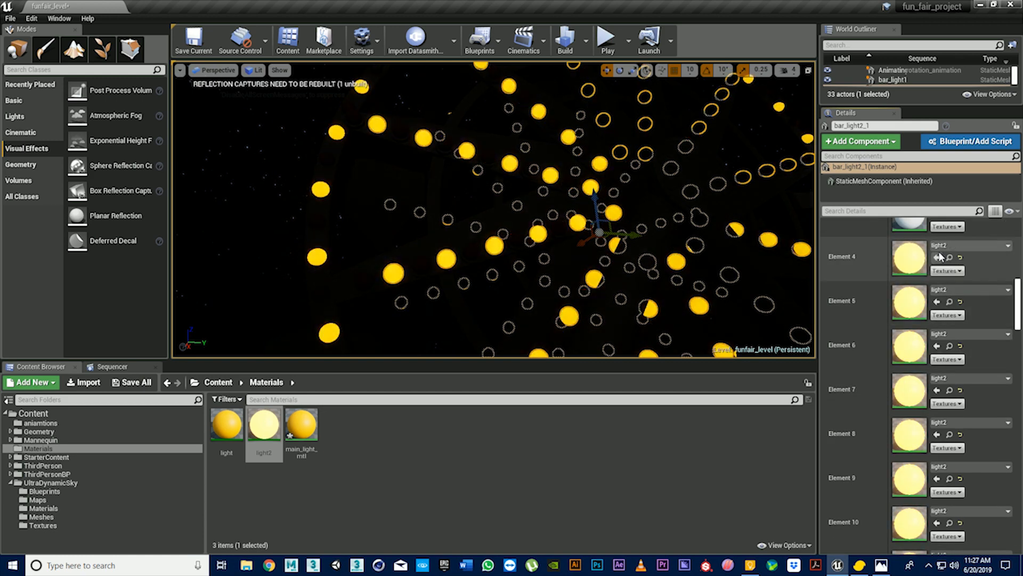
scroll(940, 256, up, 2)
click(938, 261)
scroll(939, 251, up, 1)
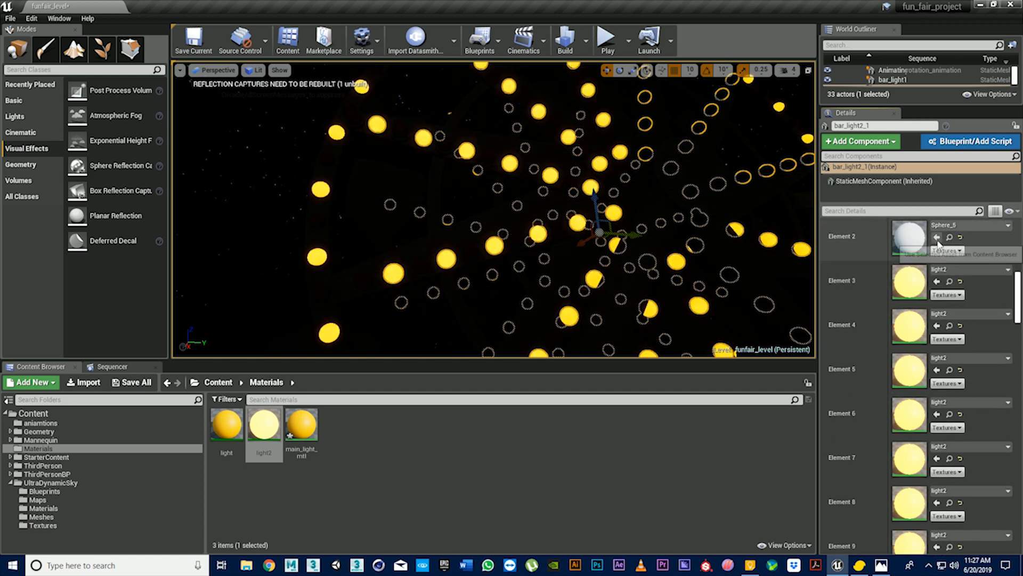
click(937, 237)
scroll(938, 250, up, 2)
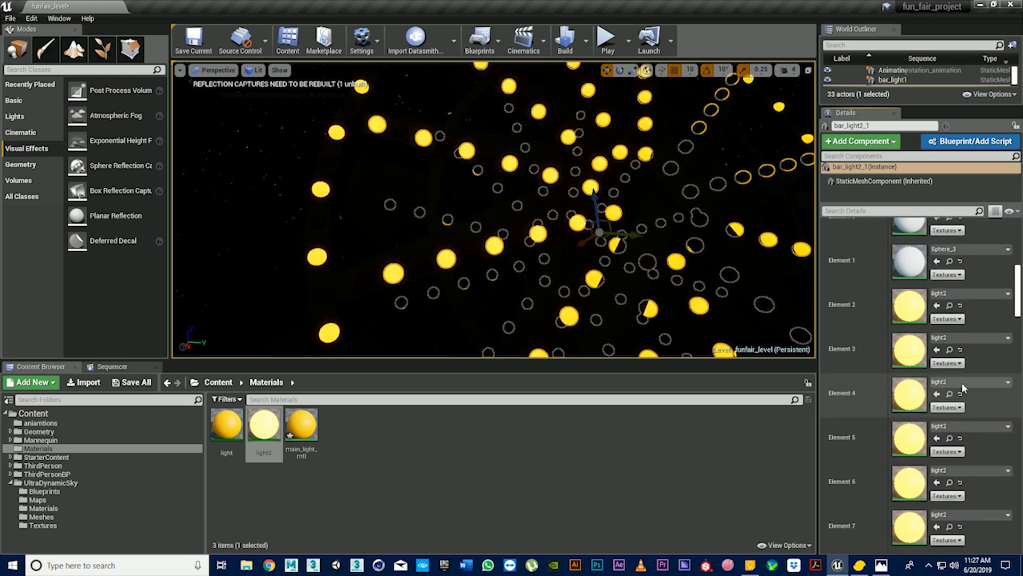
click(936, 262)
scroll(937, 272, up, 2)
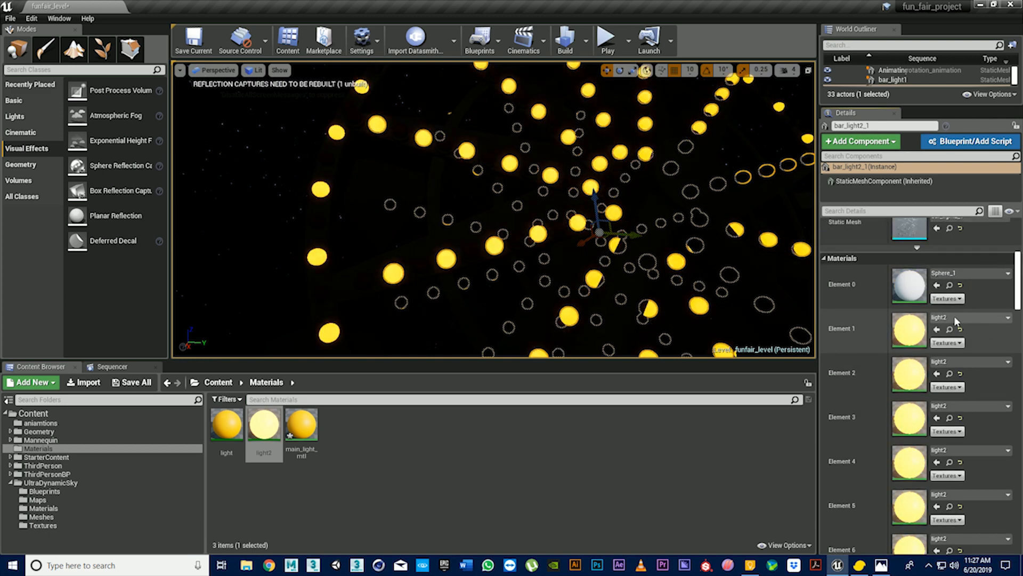
click(938, 285)
Deselect the spoke bulb mesh and view the whole Ferris wheel from several distances to check the blinking of its bulbs
scroll(694, 171, down, 5)
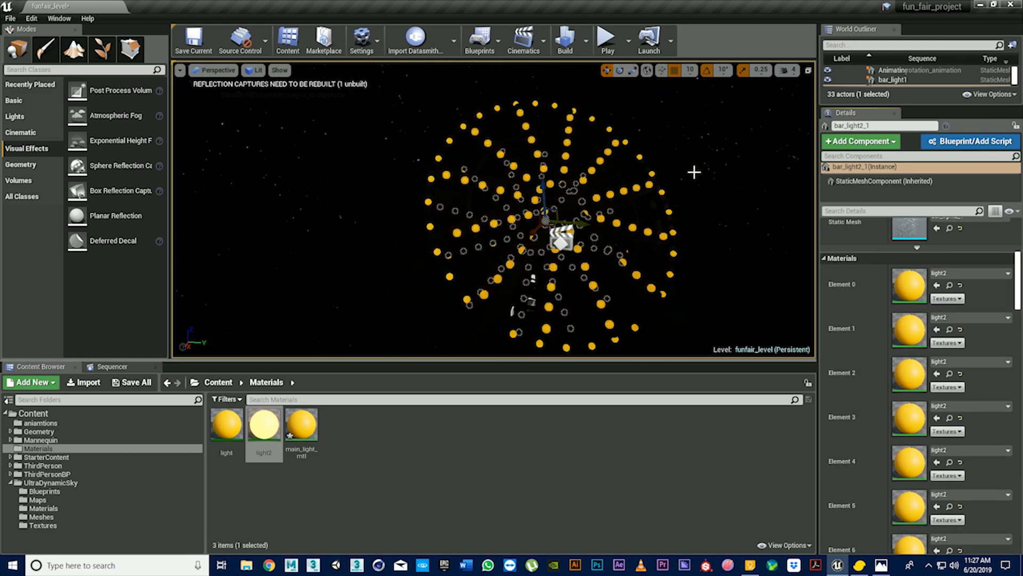
click(709, 223)
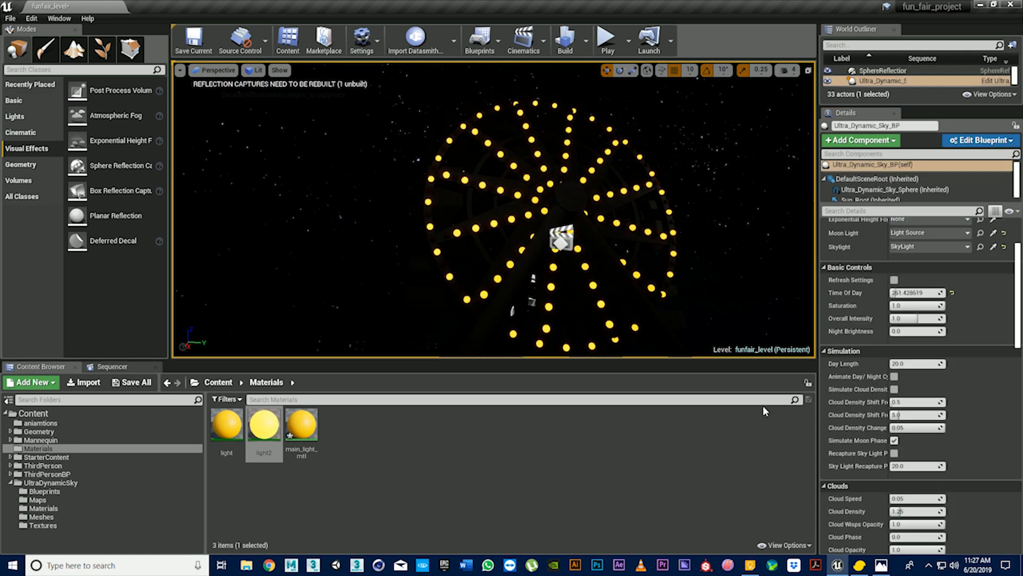
right_drag(637, 214, 711, 269)
right_drag(416, 267, 416, 208)
scroll(412, 208, up, 2)
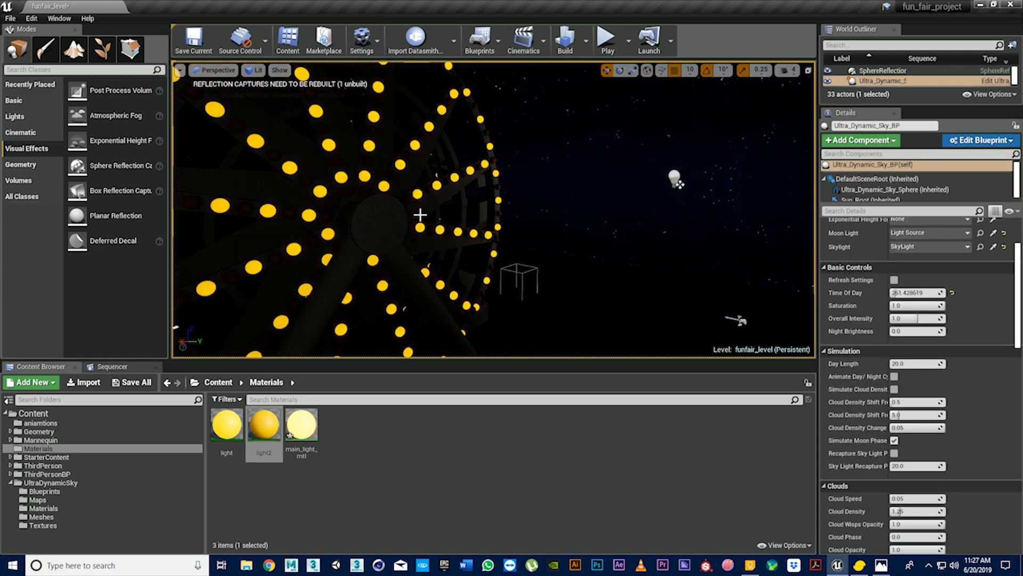
scroll(418, 221, down, 3)
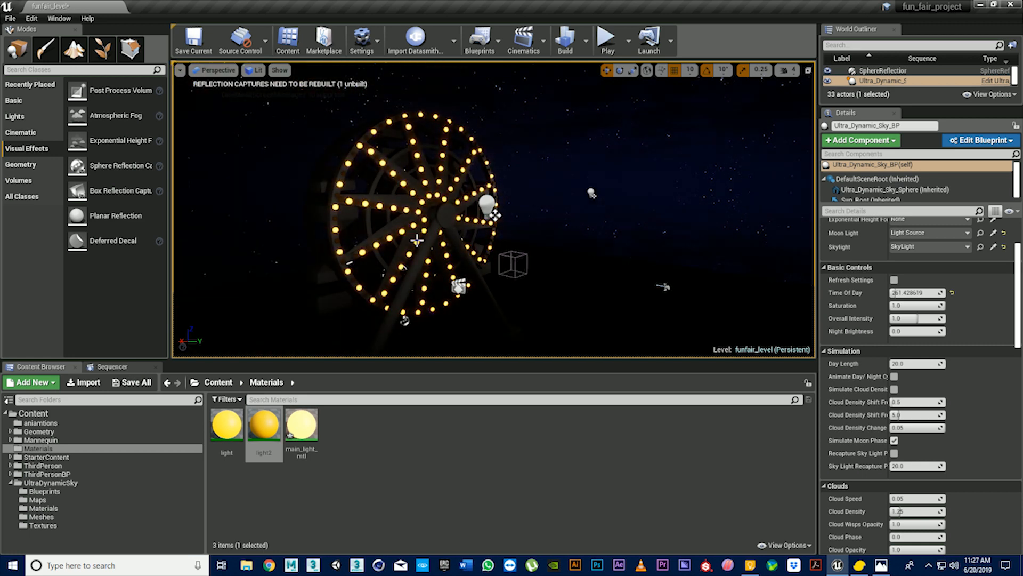
right_drag(417, 241, 389, 255)
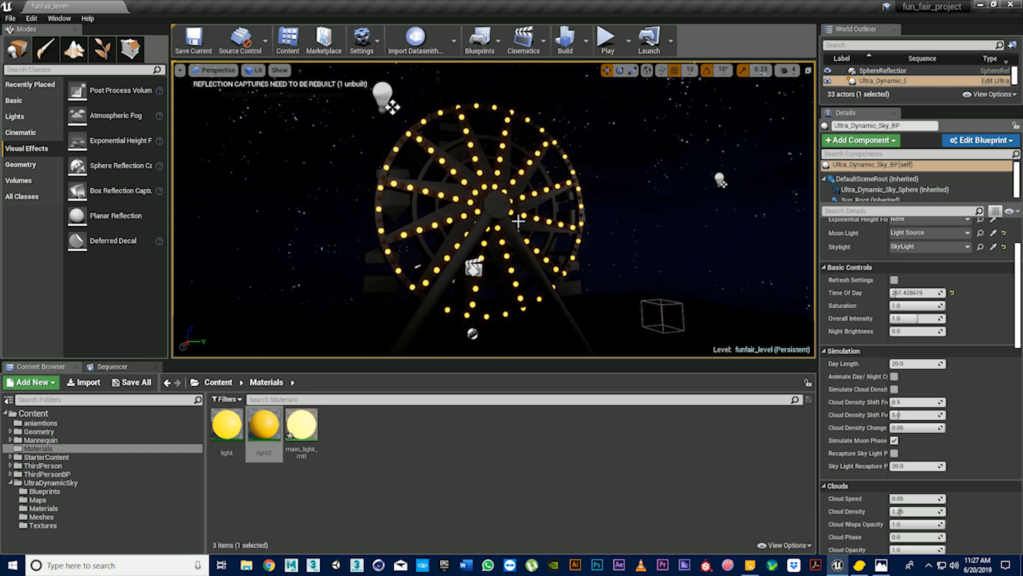
right_drag(389, 255, 408, 213)
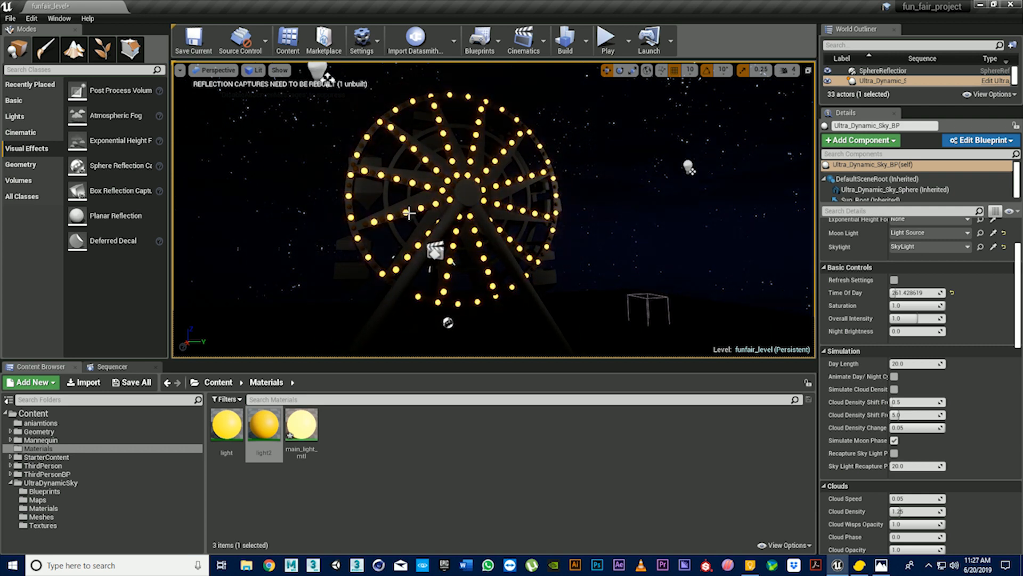
Place a Cine Camera Actor near the base of the Ferris wheel and switch the viewport to look through that camera
click(21, 133)
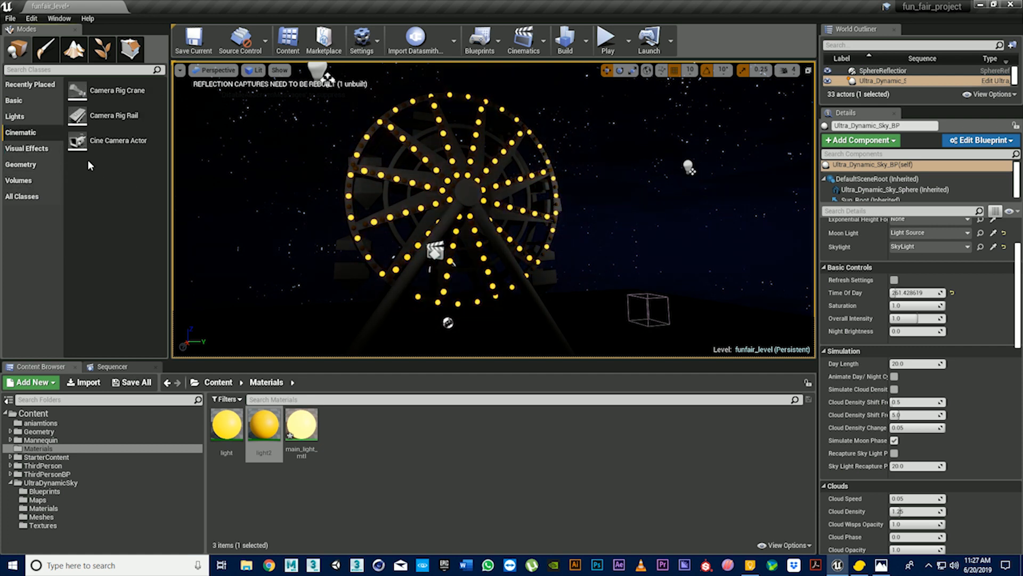
drag(91, 141, 470, 299)
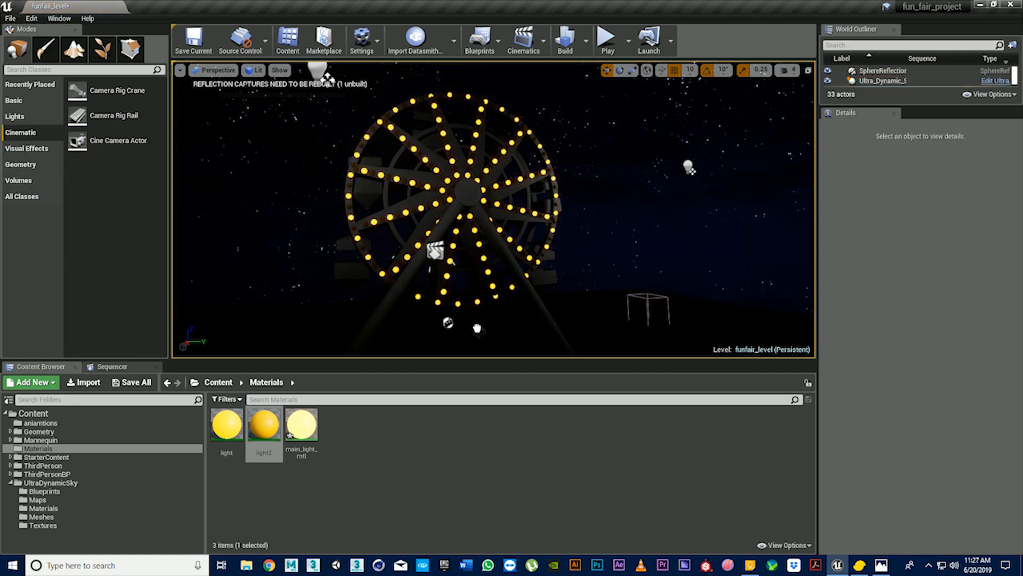
click(218, 71)
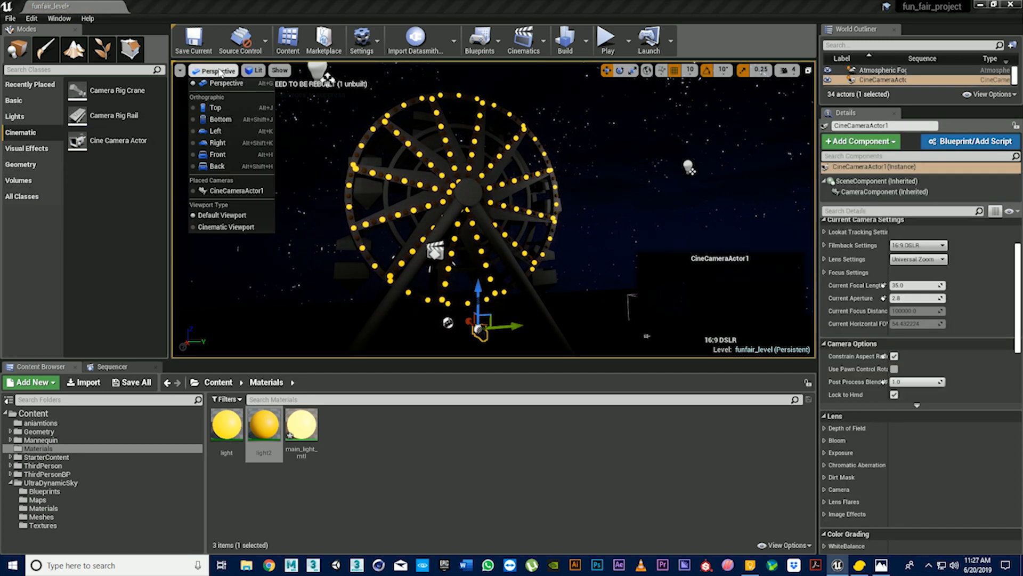
click(235, 190)
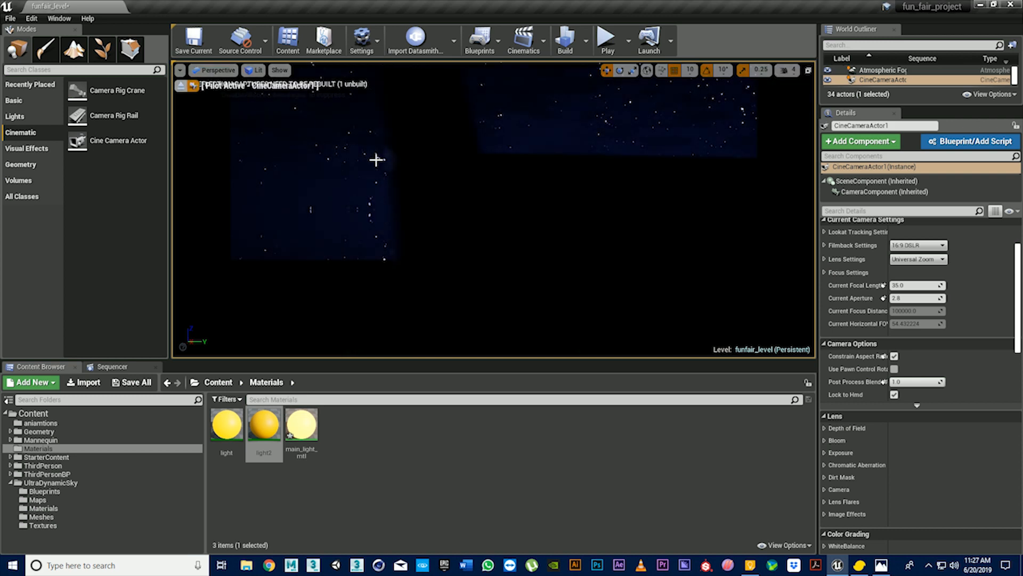
Enlarge the viewport and position the cine camera so that it frames the whole Ferris wheel from a low front angle
right_drag(493, 210, 459, 96)
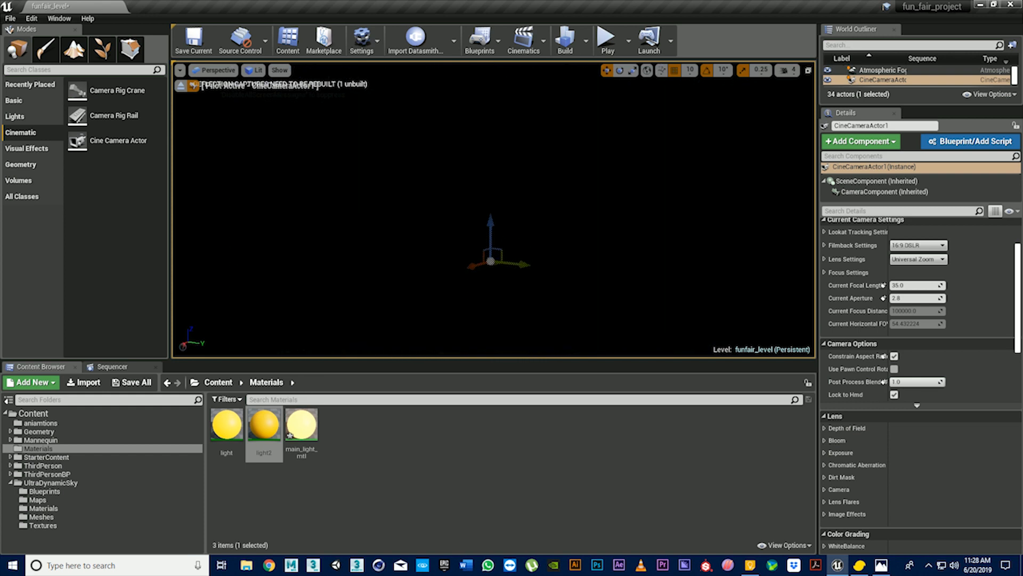
mouse_move(502, 225)
right_down()
mouse_move(506, 206)
mouse_move(522, 221)
right_up()
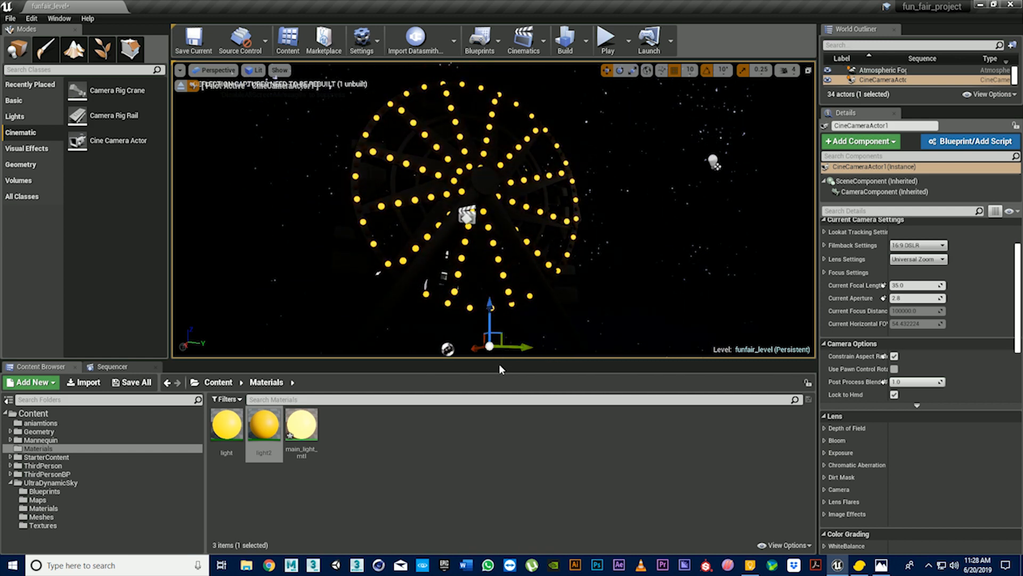
drag(501, 360, 501, 491)
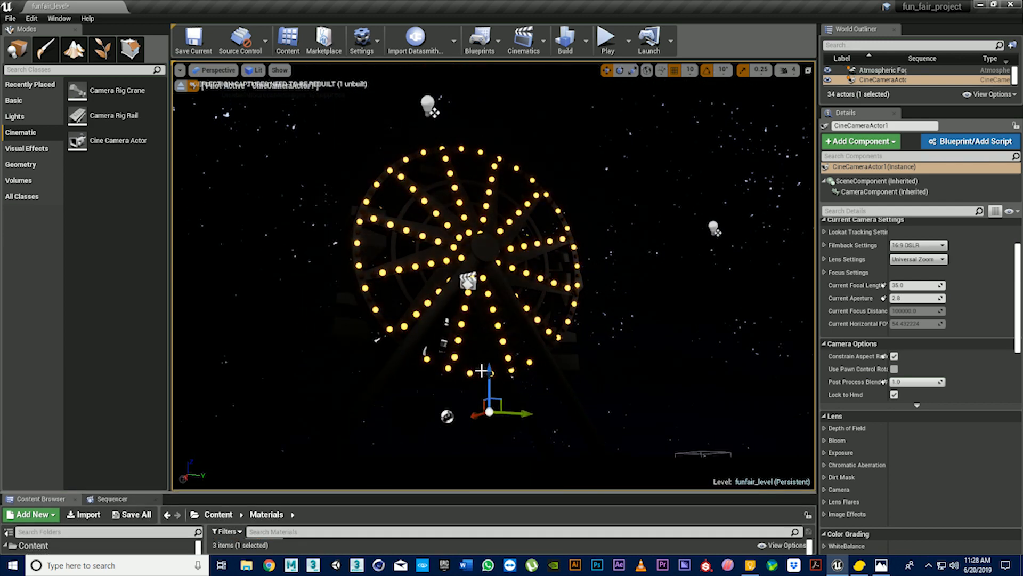
right_drag(449, 326, 415, 331)
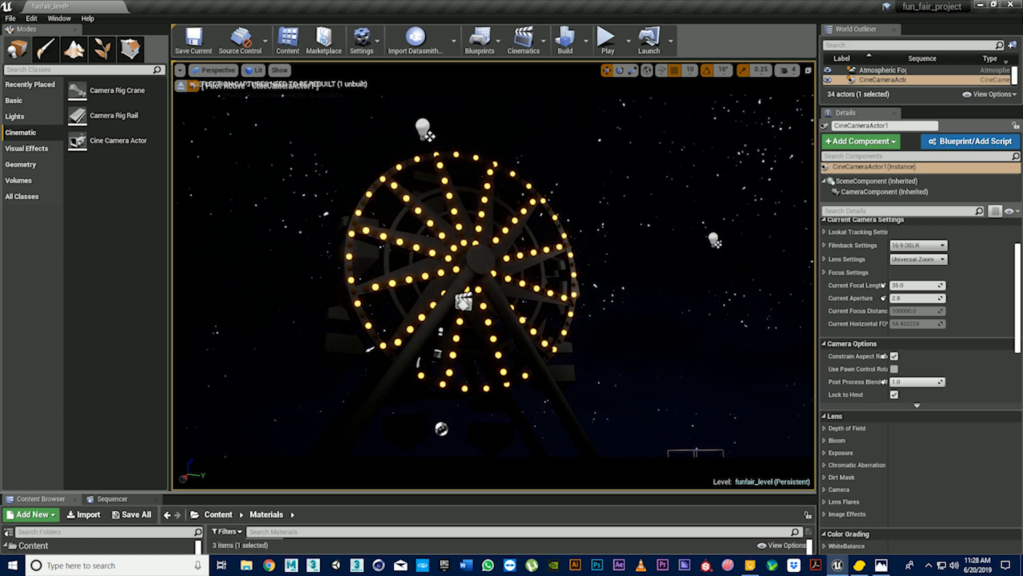
Duplicate the point light beside the wheel twice, placing one copy low beside the wheel and one at its base, and deselect them
click(714, 240)
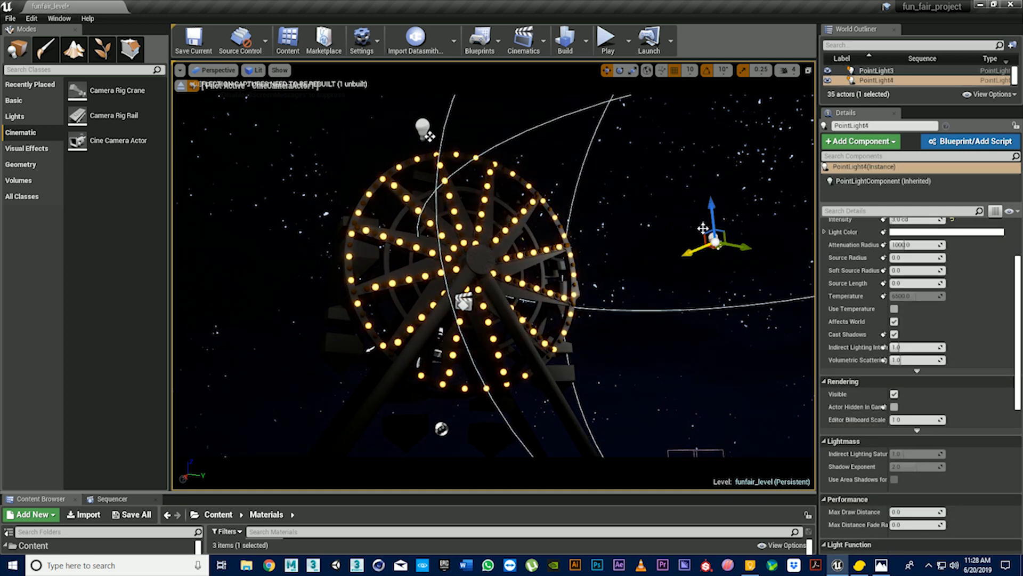
alt+drag(711, 213, 420, 433)
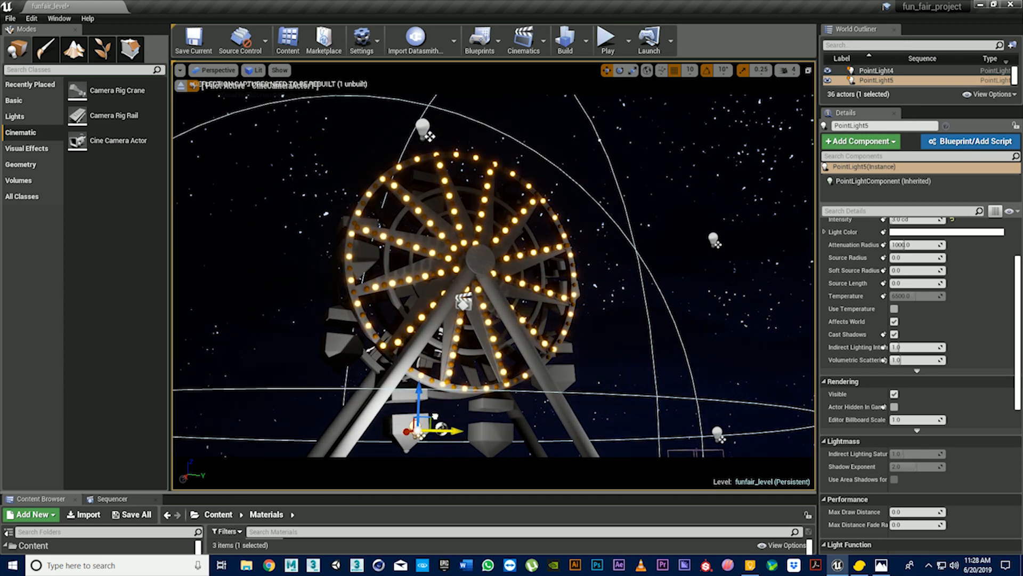
click(640, 173)
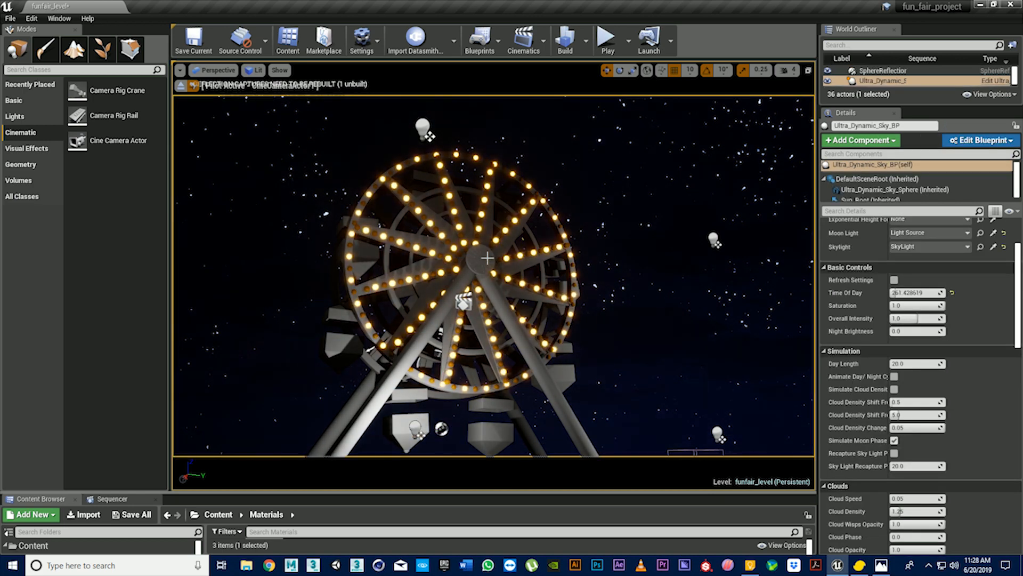
Select the centre base mesh of the Ferris wheel and enlarge the Content Browser area showing the Materials folder
click(479, 259)
drag(399, 492, 400, 358)
click(359, 438)
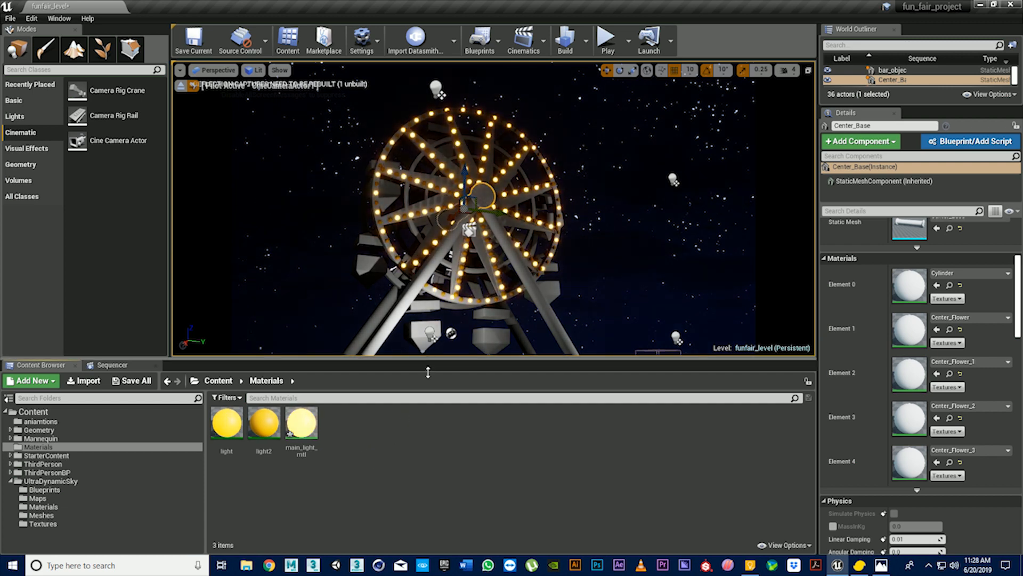
drag(429, 361, 428, 392)
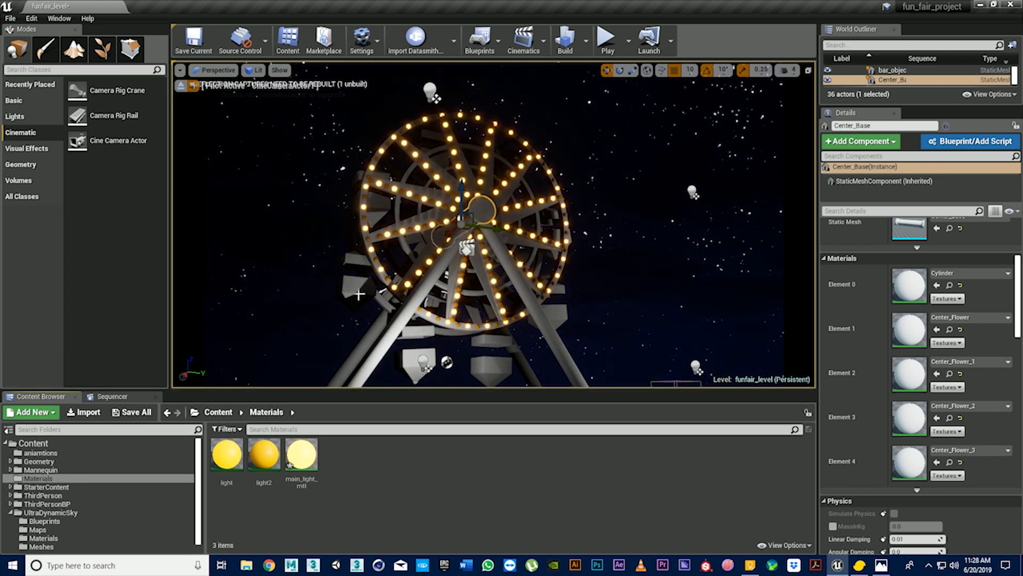
Create a new material named red in the Materials folder and open it for editing
right_click(356, 498)
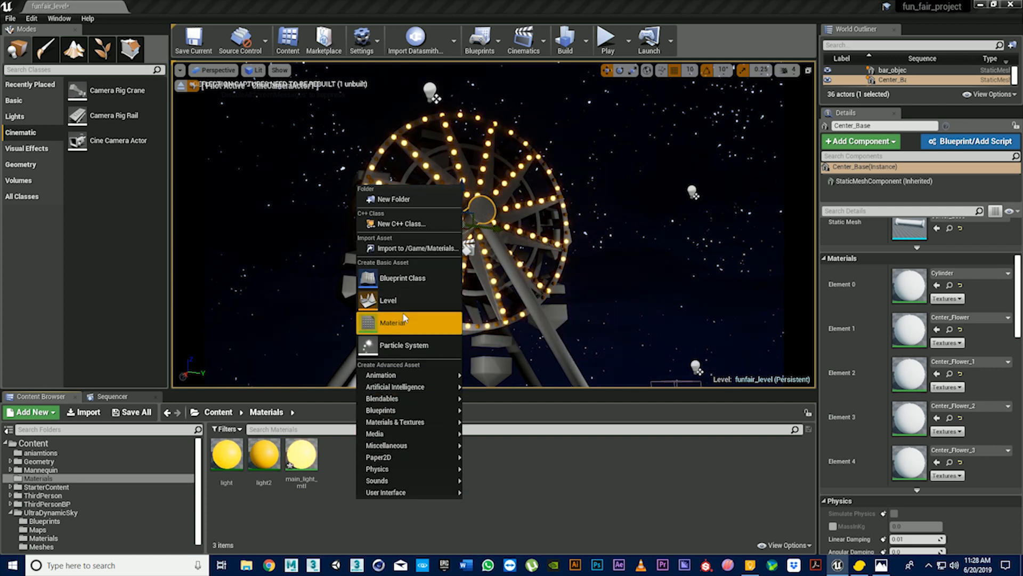
click(394, 322)
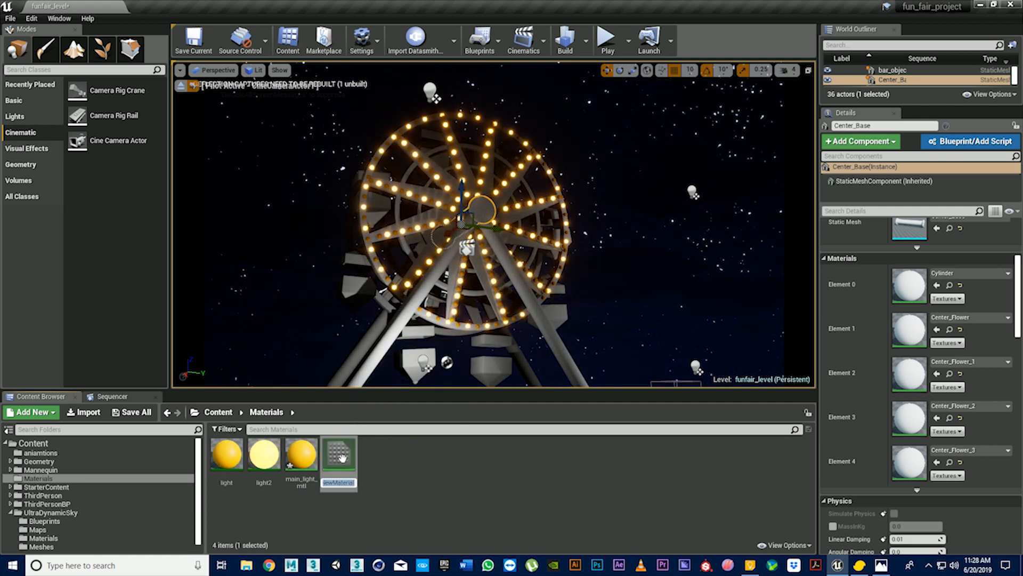
text(led)
key(Return)
double_click(342, 458)
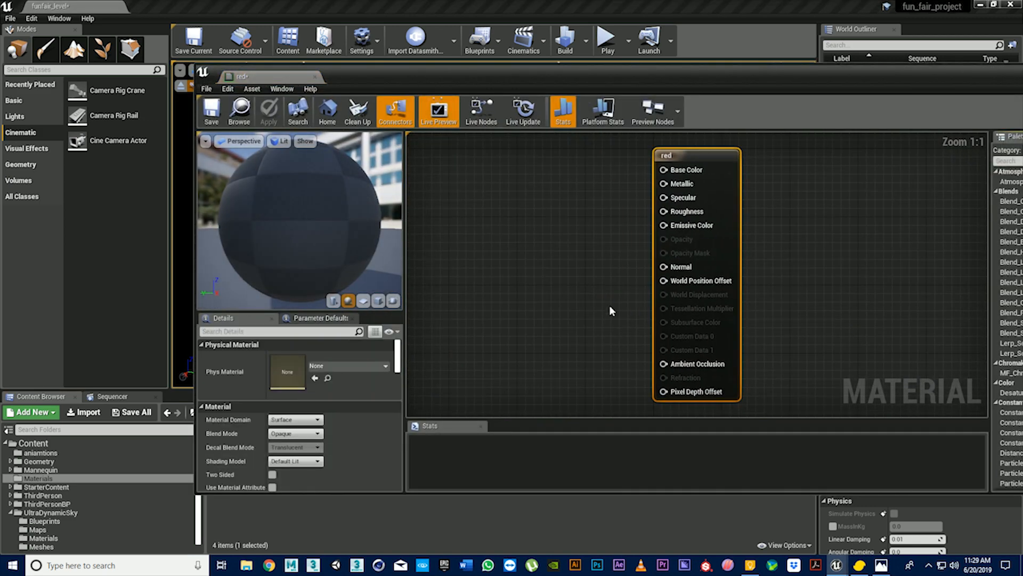
Reposition the material editor window and add a Constant3Vector node to the graph of the red material
right_click(466, 205)
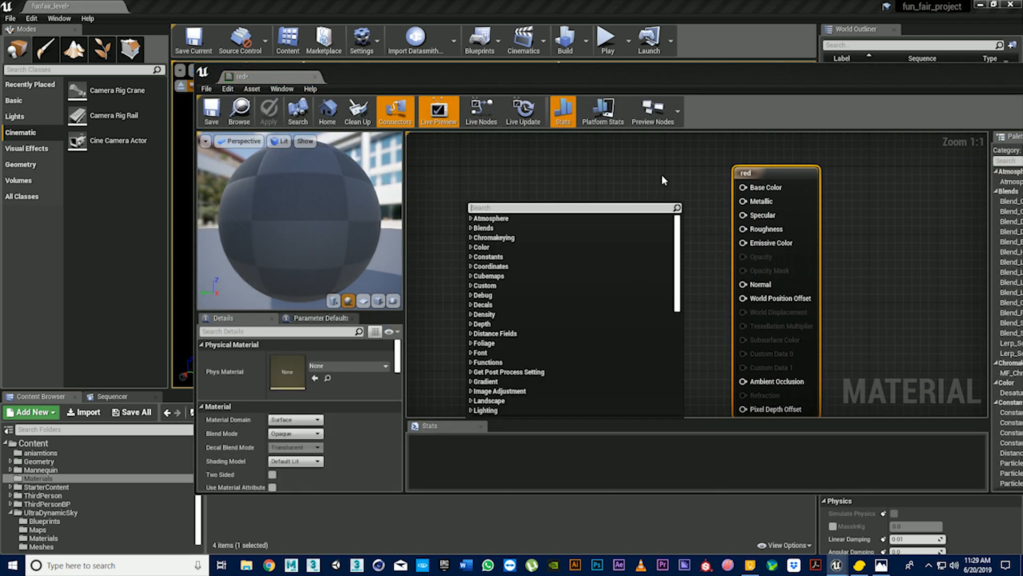
drag(947, 68, 651, 114)
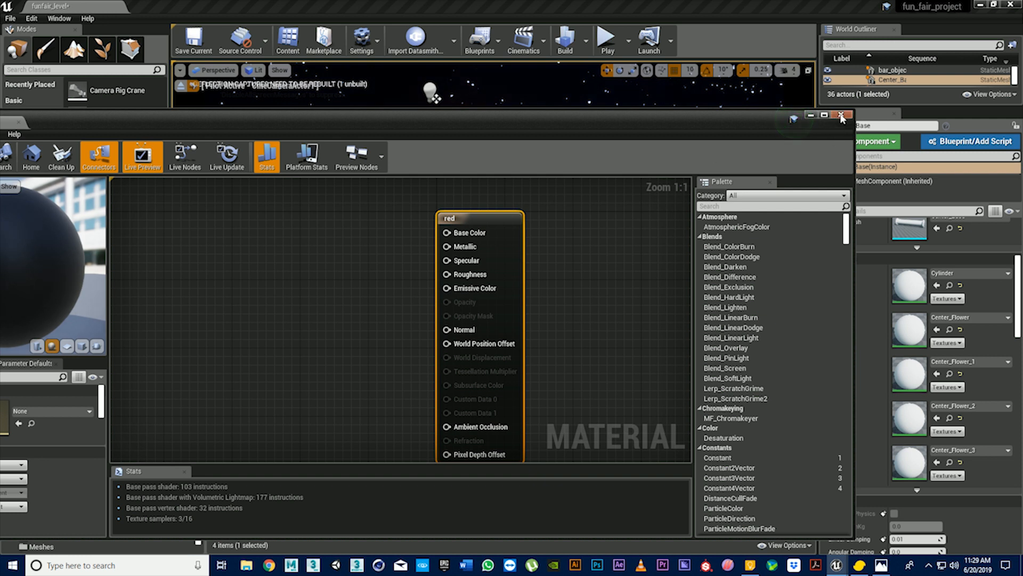
right_drag(415, 239, 508, 262)
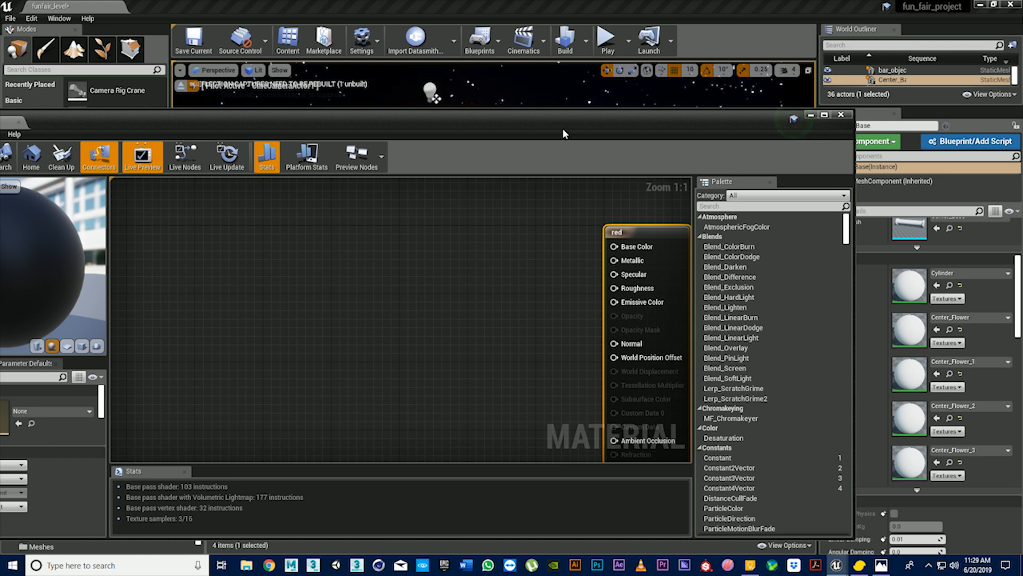
drag(564, 132, 843, 65)
right_click(635, 205)
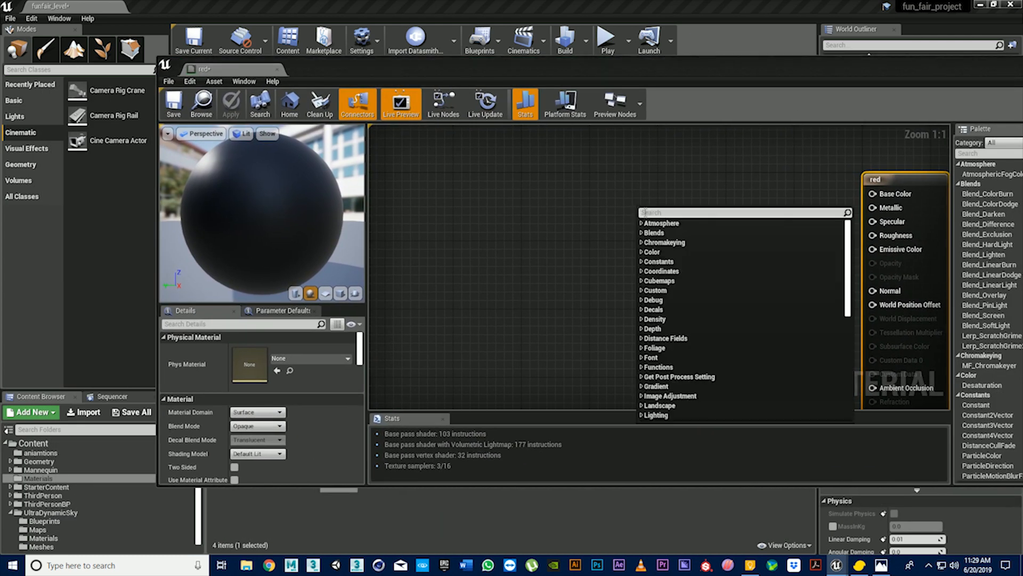
text(3 vector)
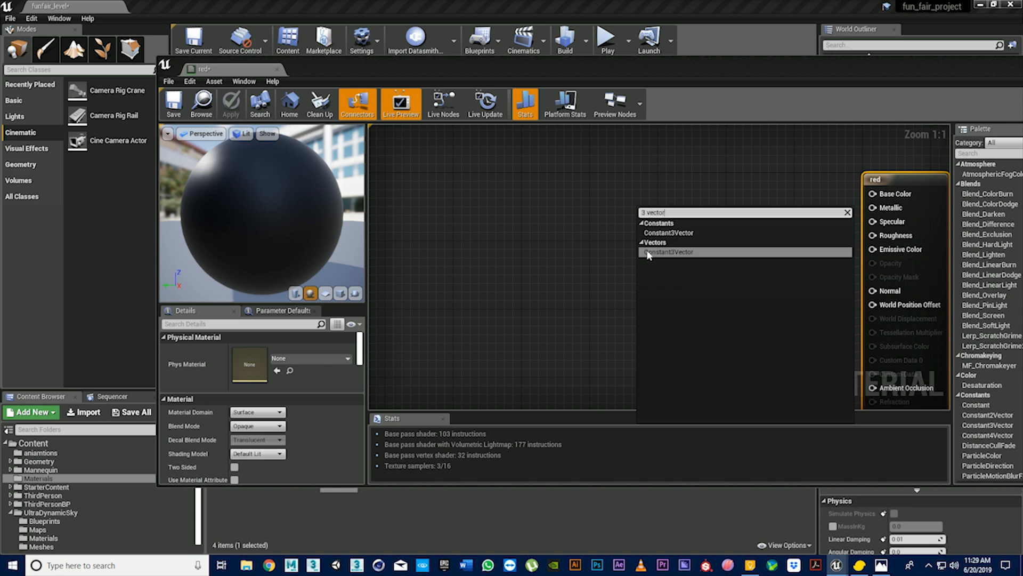
click(648, 253)
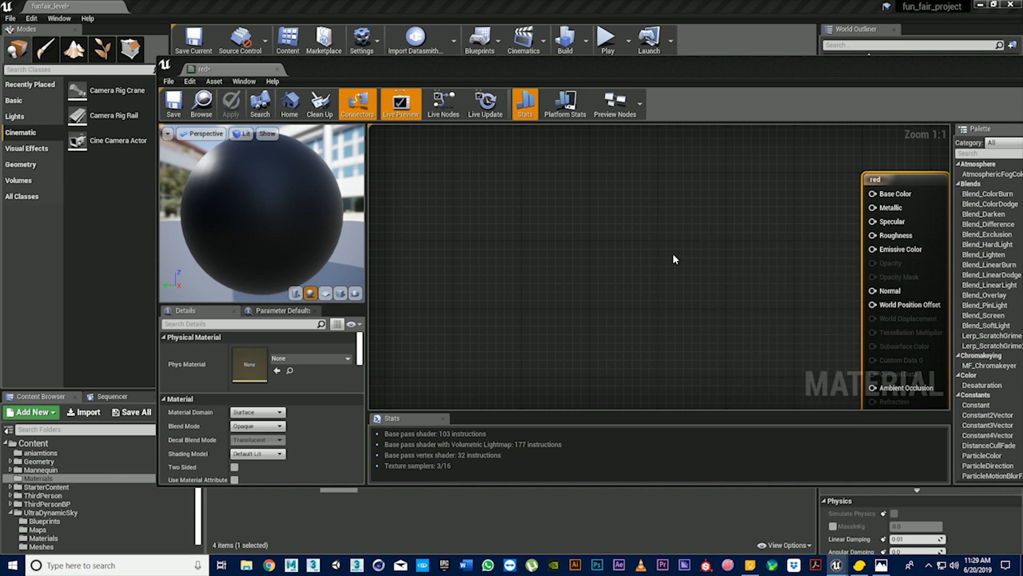
Set the Constant3Vector node to a pinkish red with R 1.0, G 0.0 and B about 0.217
click(264, 350)
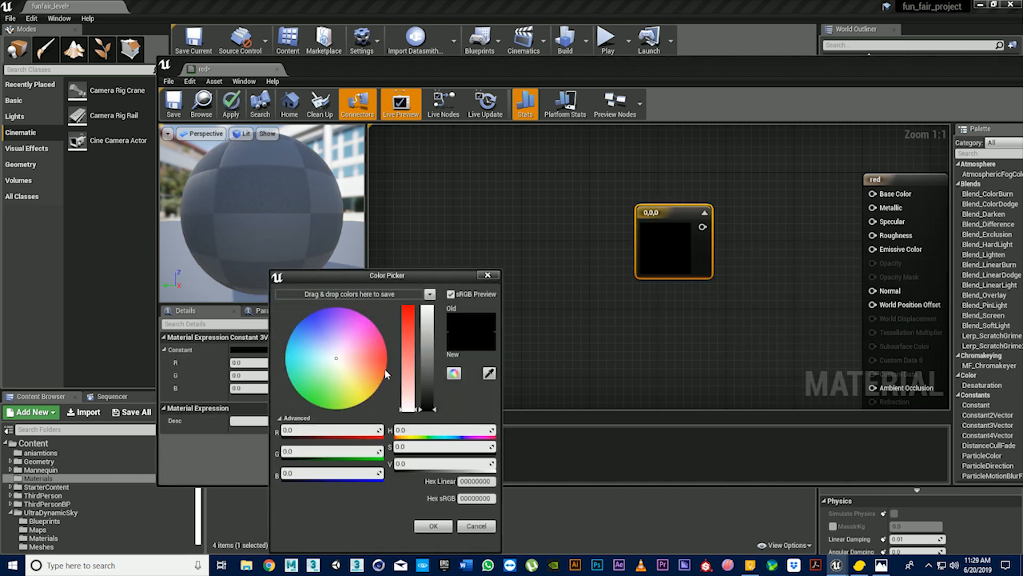
click(250, 362)
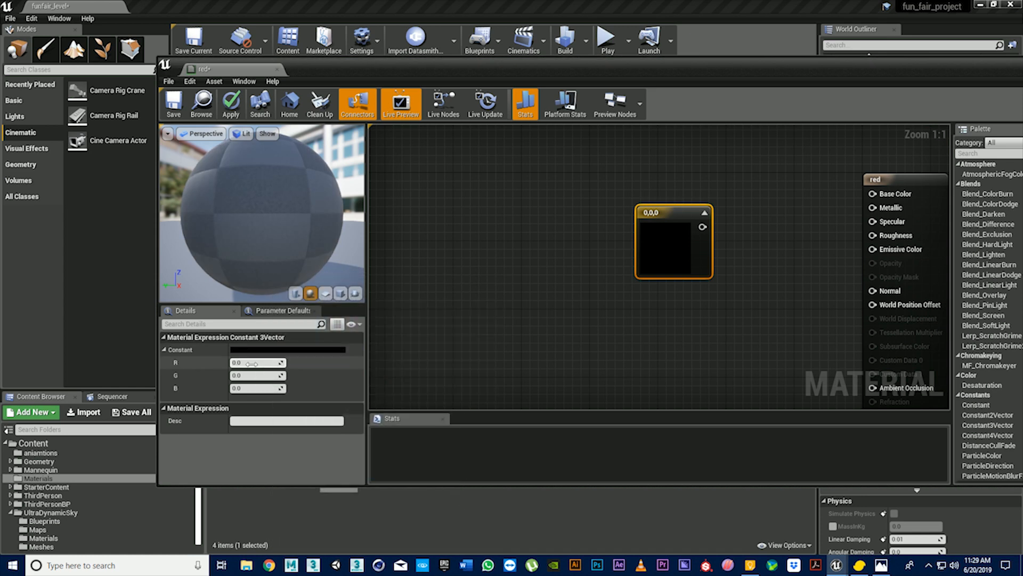
text(1)
key(Return)
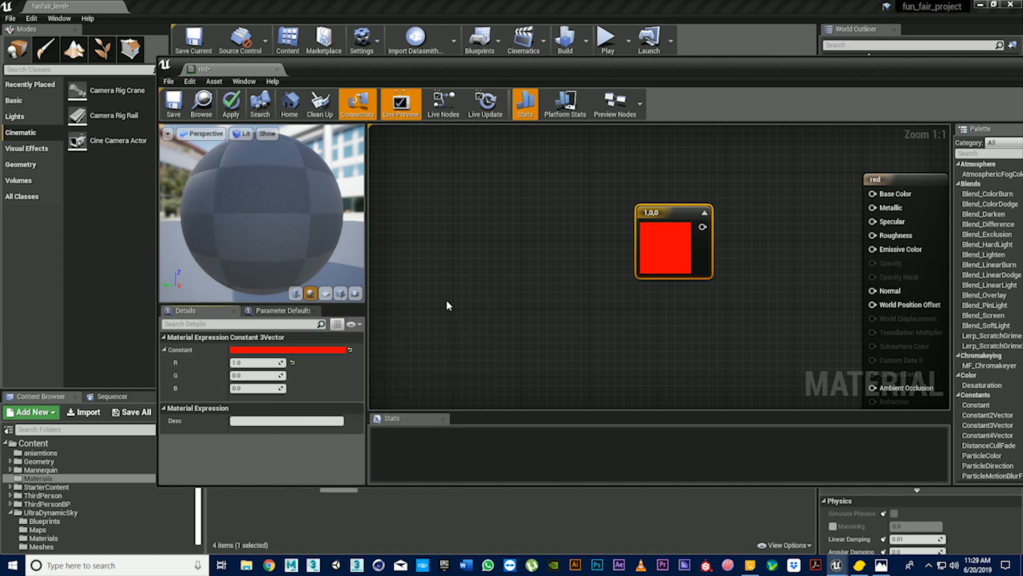
click(308, 351)
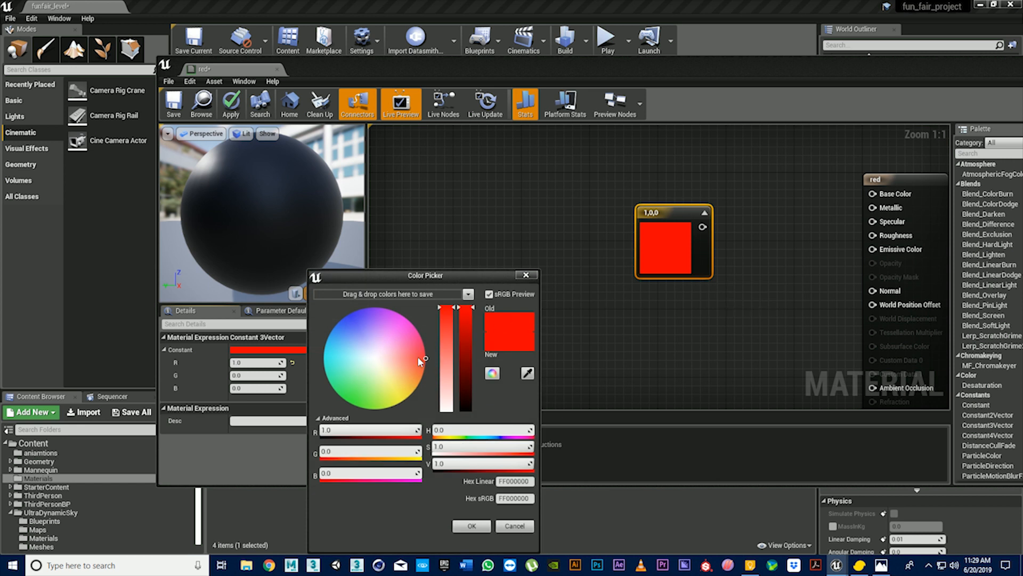
drag(418, 358, 435, 340)
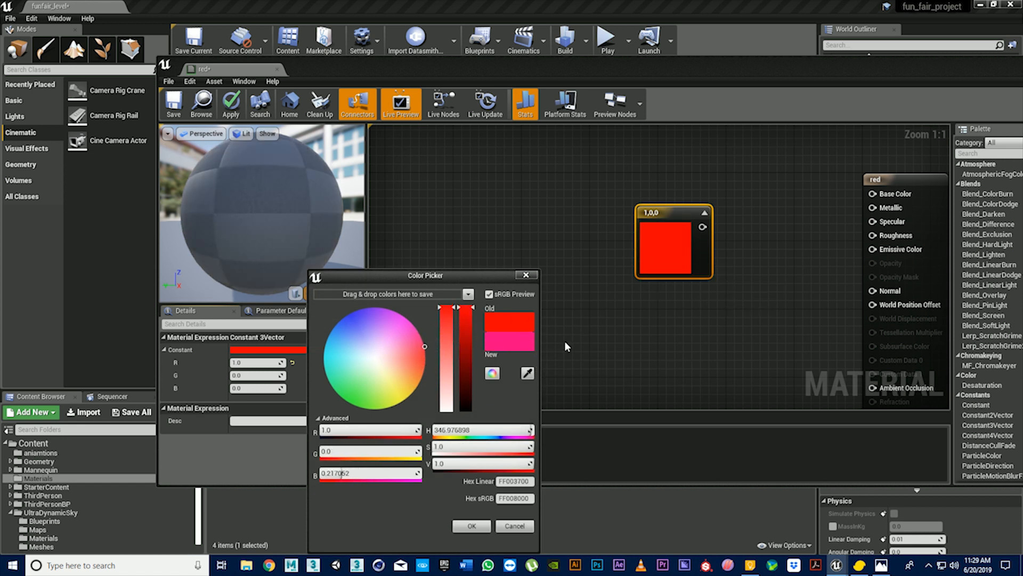
click(476, 529)
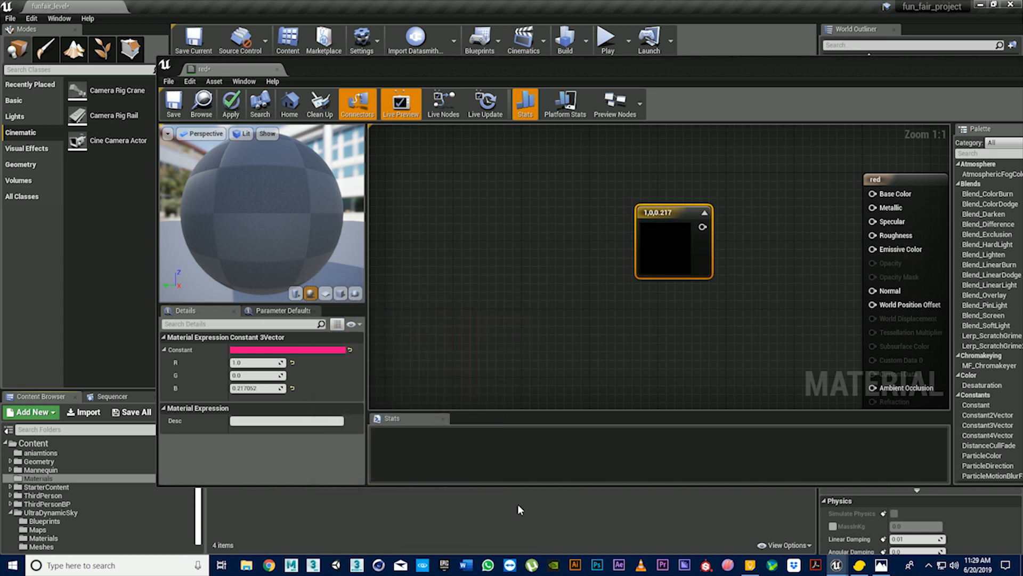
Connect the pinkish red colour node to the material's Base Color input and inspect the preview sphere
click(718, 293)
drag(704, 227, 835, 233)
drag(873, 196, 872, 195)
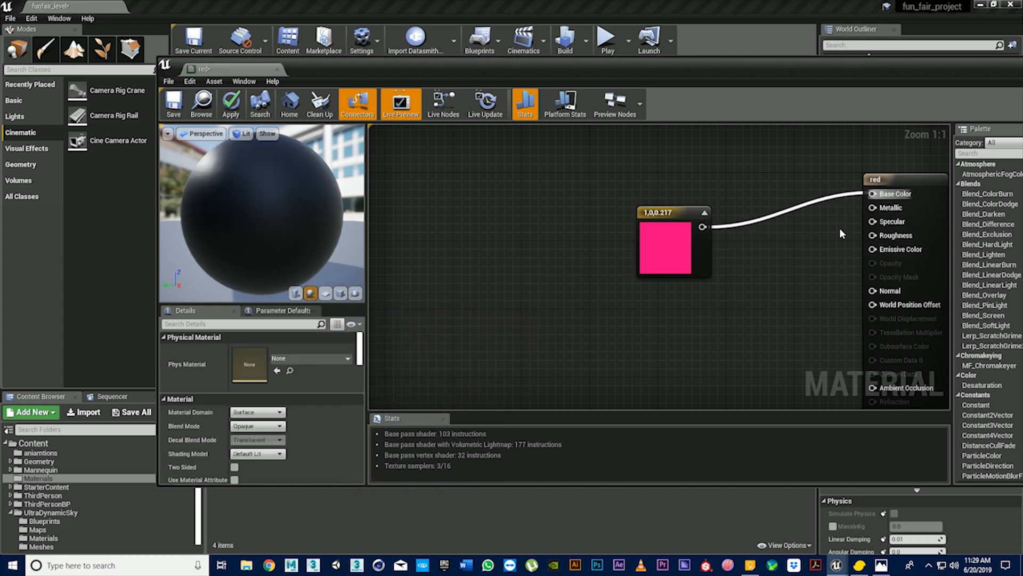
right_drag(791, 302, 740, 255)
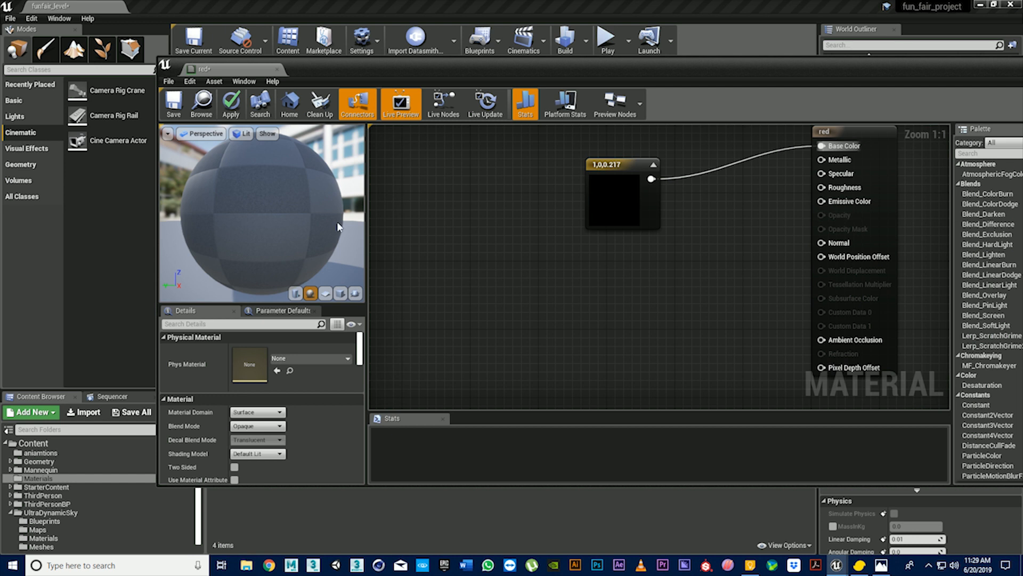
drag(299, 211, 272, 210)
Add a scalar parameter named metalic below the colour node
right_click(547, 273)
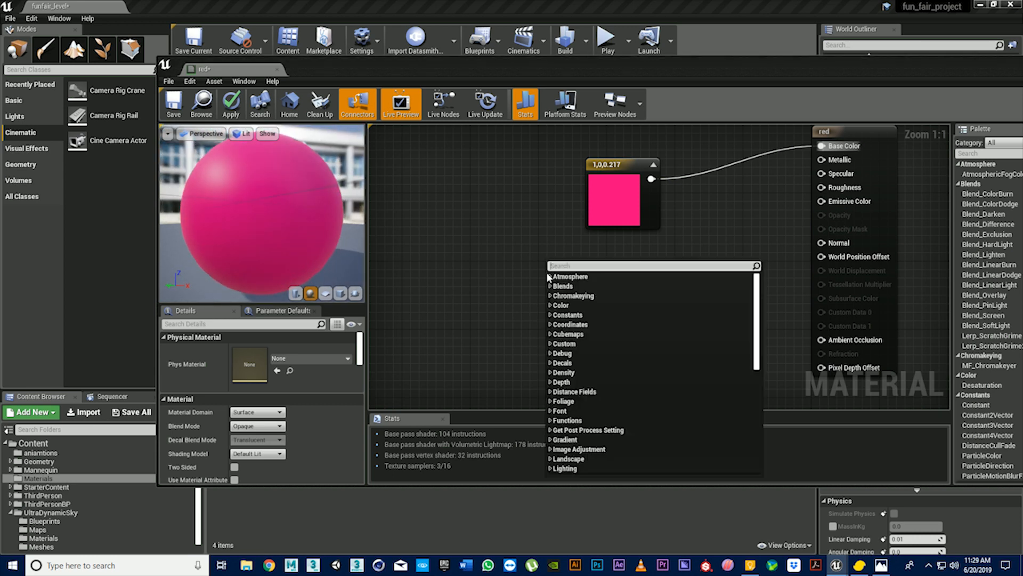
text(scal)
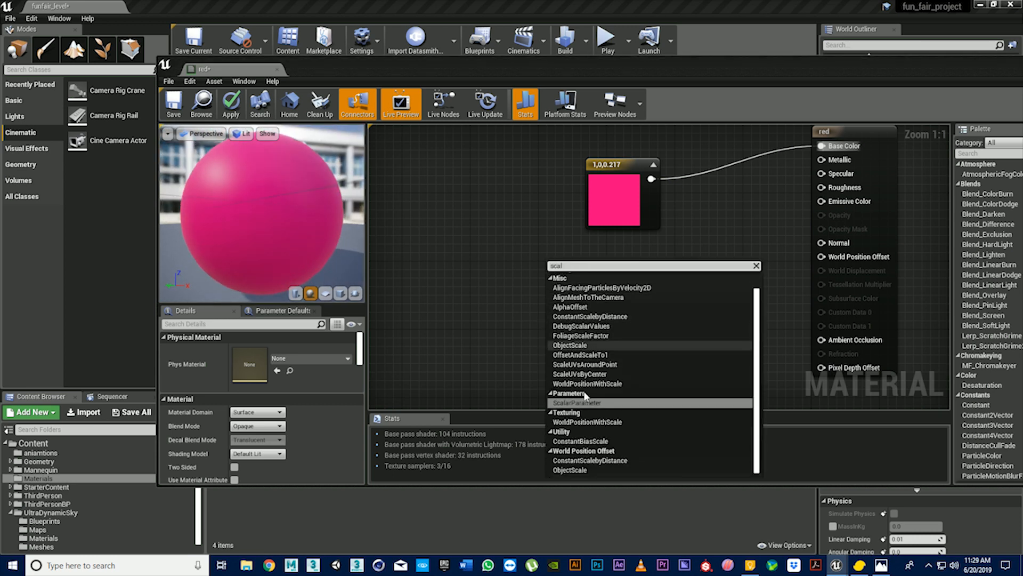
click(583, 402)
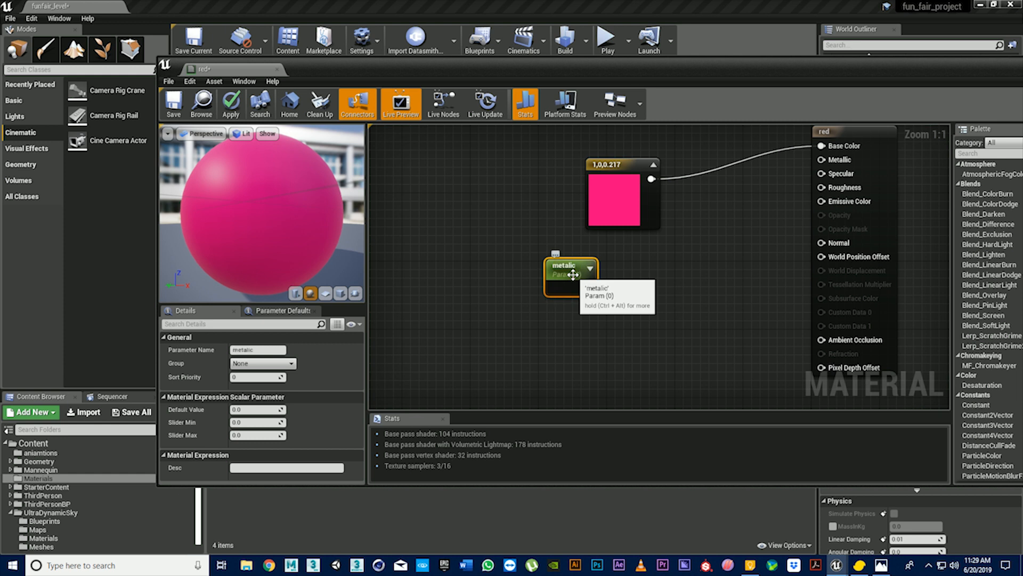
Add a second scalar parameter named roughness to the material graph
right_click(695, 283)
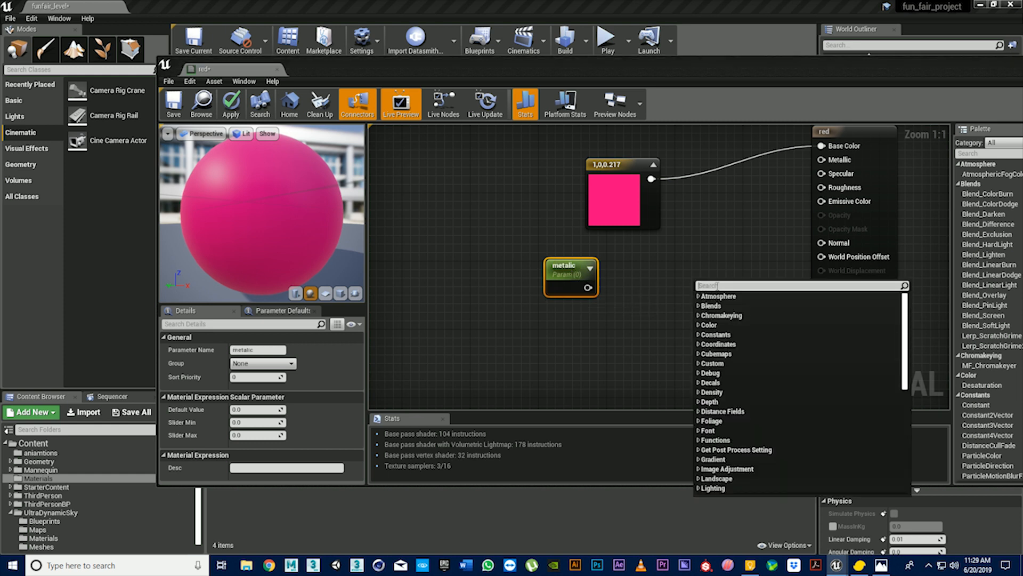
text(scala)
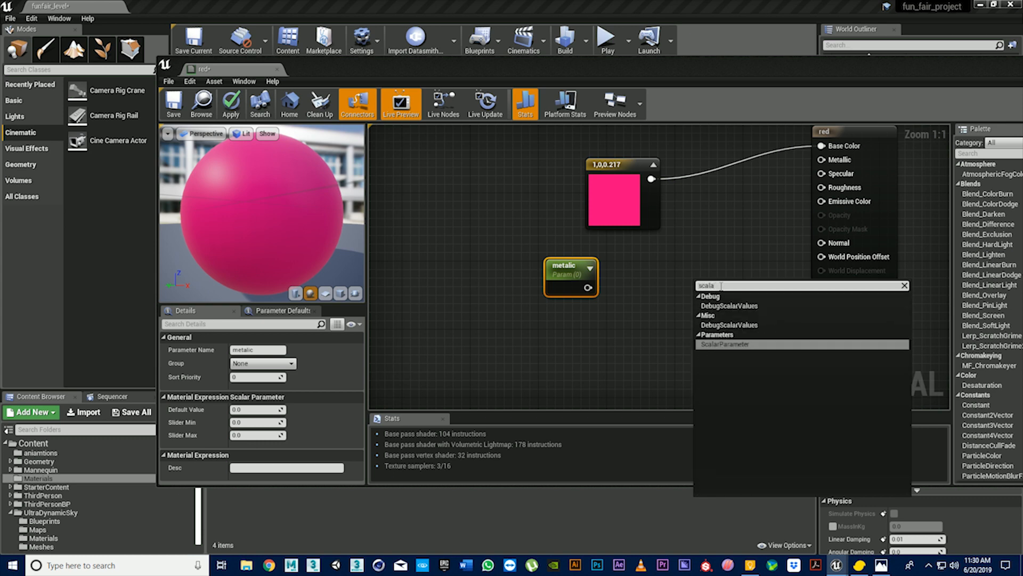
click(744, 345)
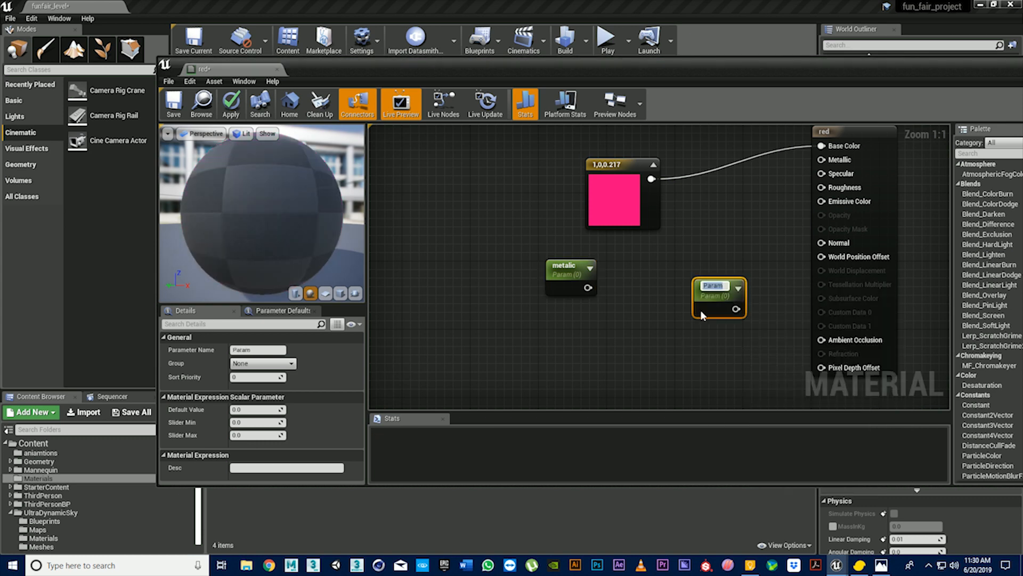
text(roug)
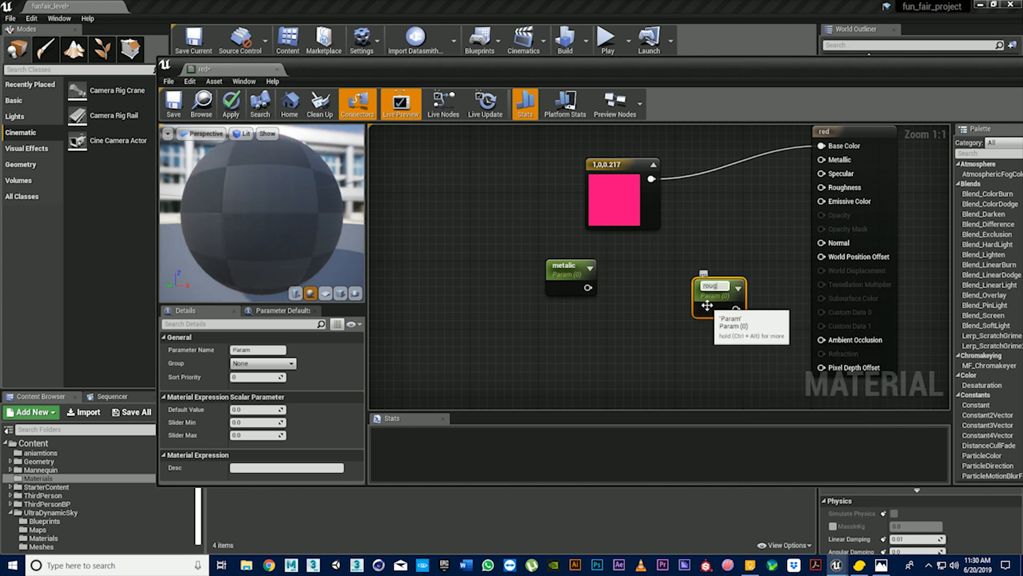
text(hness)
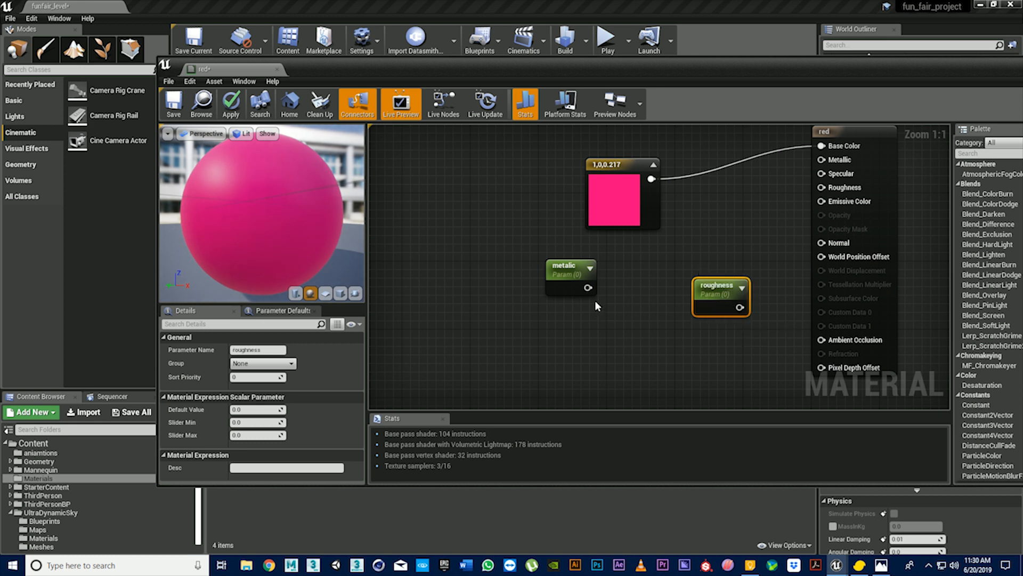
Connect the metalic parameter to the Metallic input and move the roughness node closer to the other nodes
drag(593, 290, 821, 159)
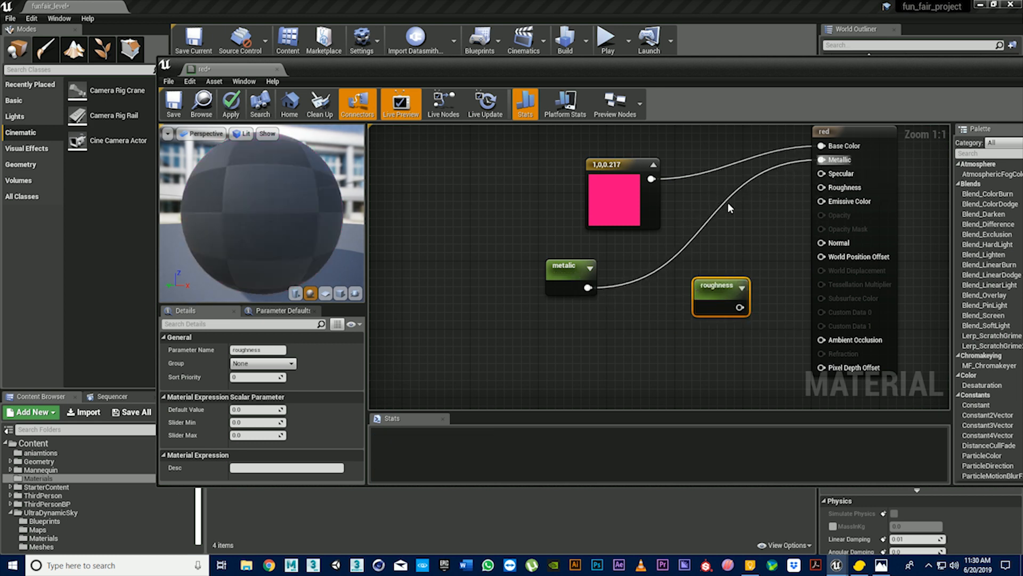
click(570, 272)
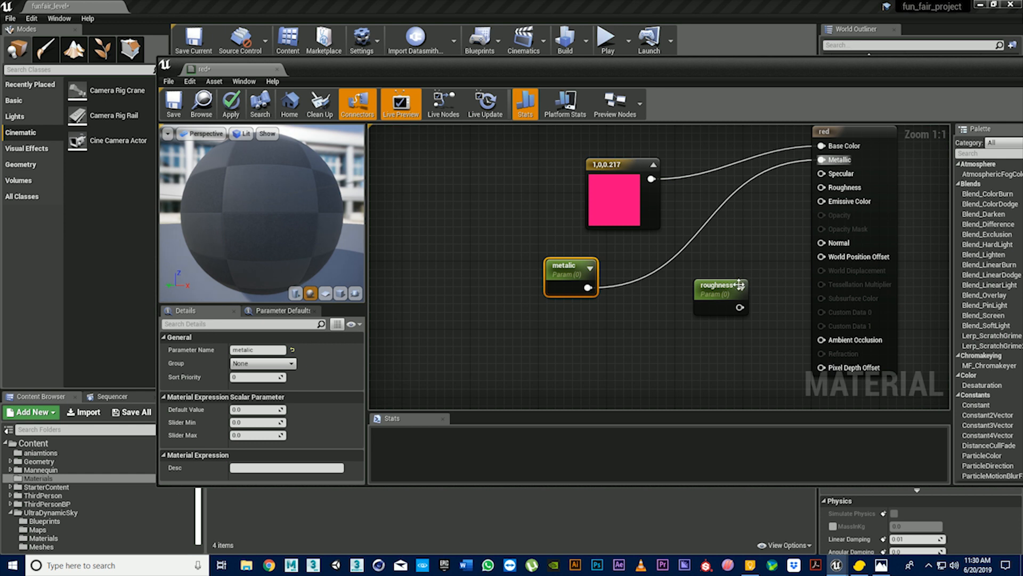
drag(739, 285, 696, 319)
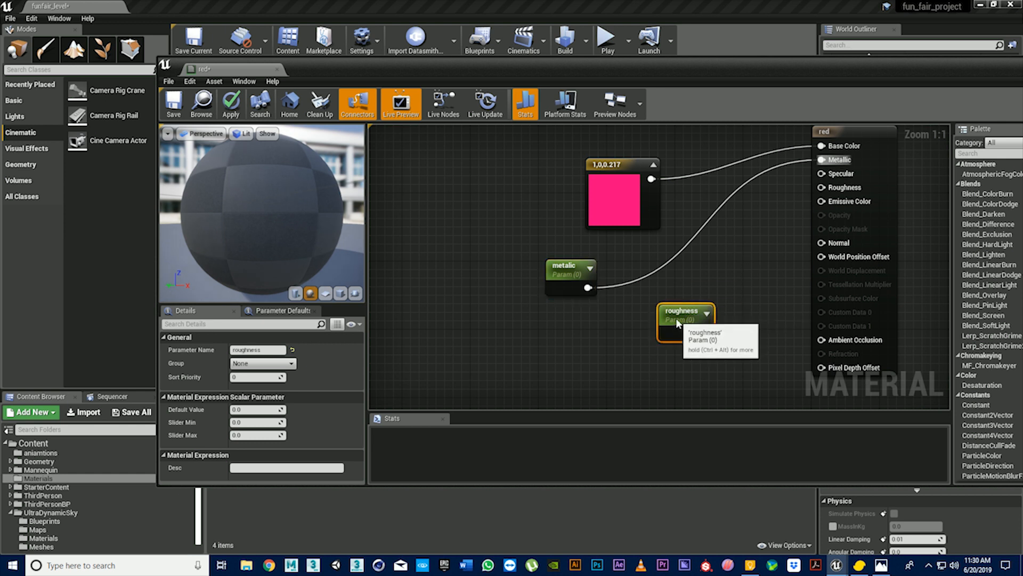
Set the roughness parameter's default value to 1 and turn the preview sphere to check the shading
click(240, 410)
text(1)
key(Return)
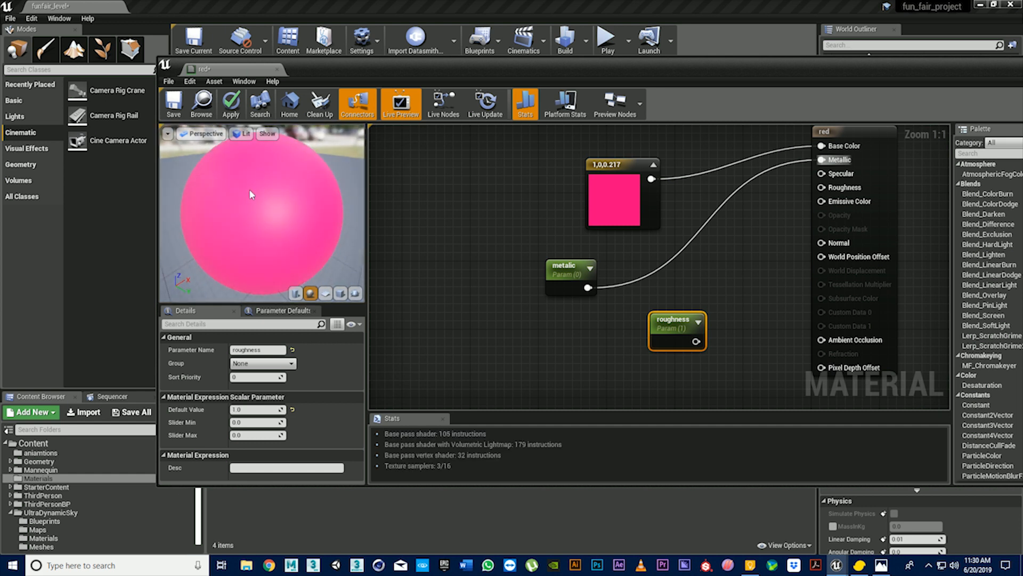
drag(261, 213, 309, 213)
Connect the roughness parameter to the Roughness input, place it below the metalic node and set its default value to 0.3
drag(680, 319, 821, 188)
click(616, 350)
click(559, 342)
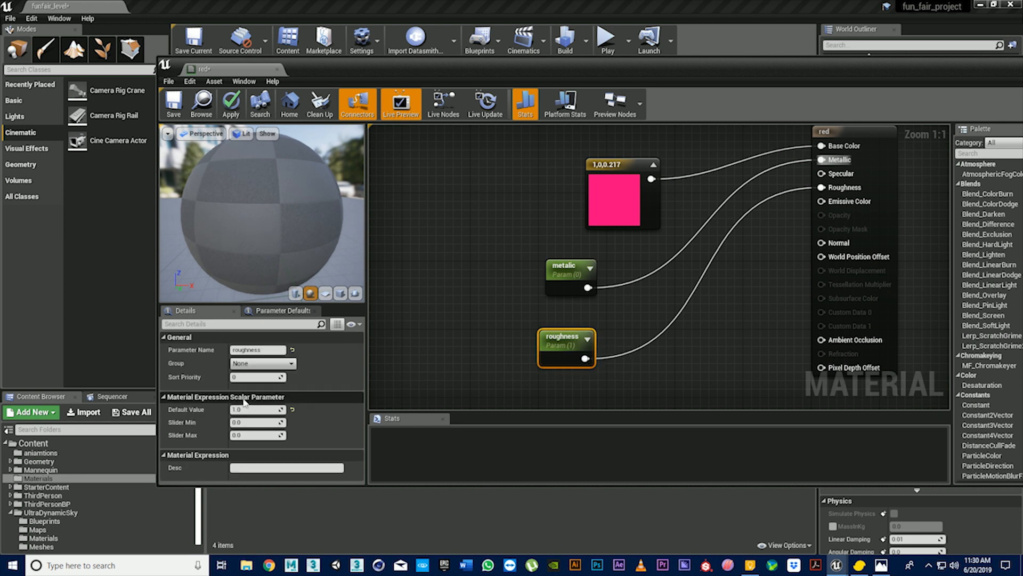
text(0.3)
key(Return)
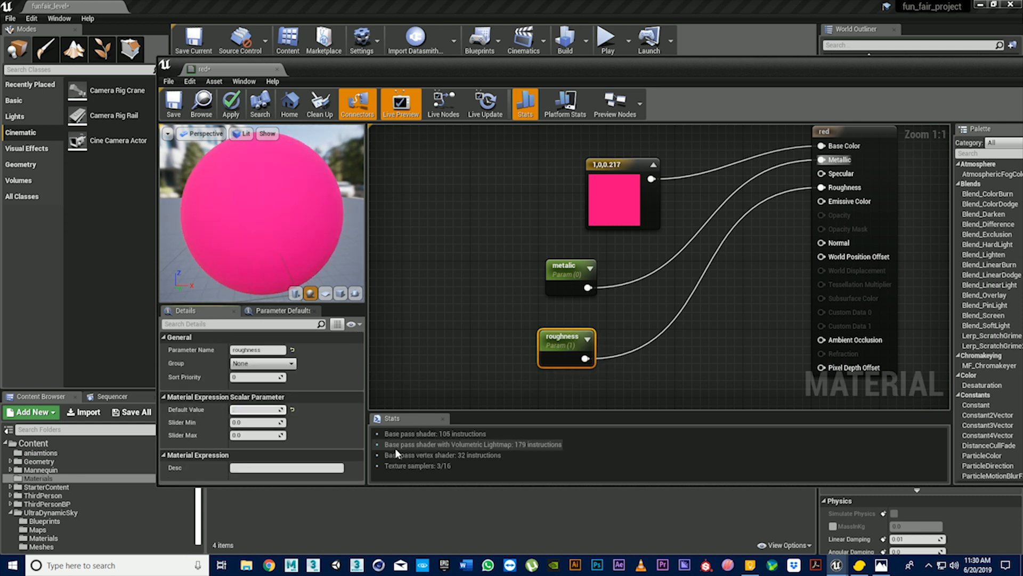
Set the metalic parameter's default value to 1
click(560, 274)
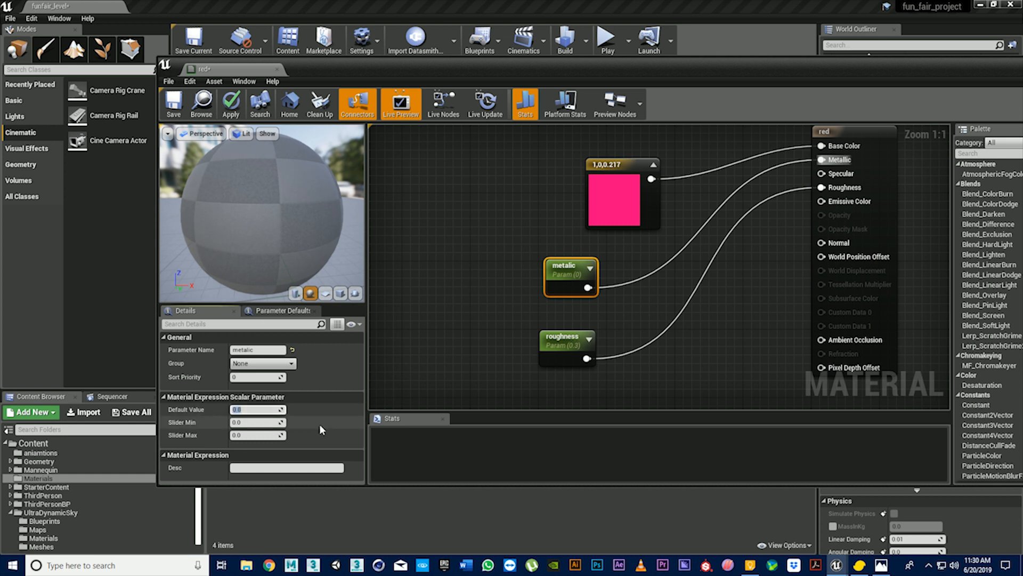
text(1)
key(Return)
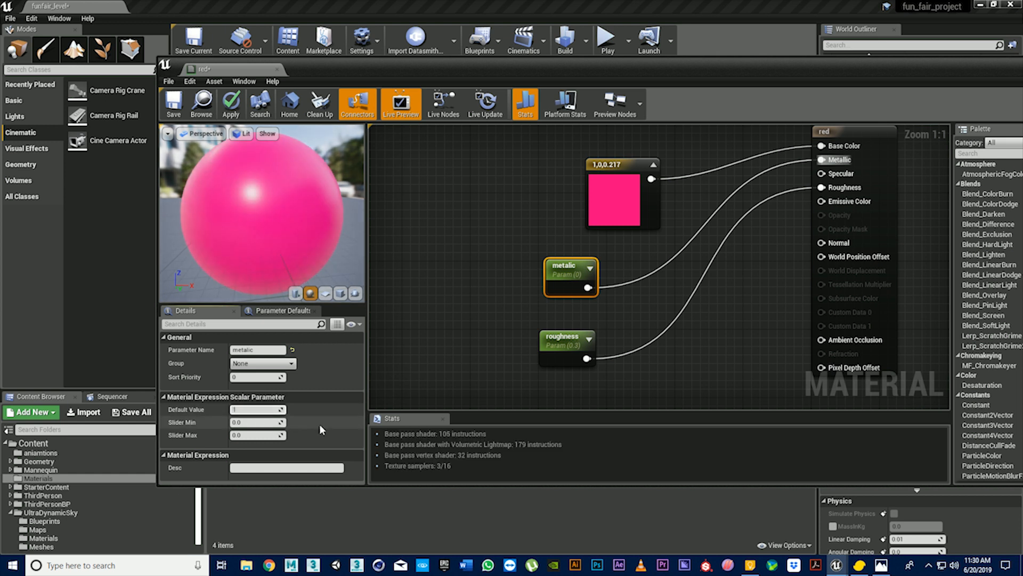
Save the red material, checking its metallic shading by turning the preview sphere, and close its editor
click(456, 327)
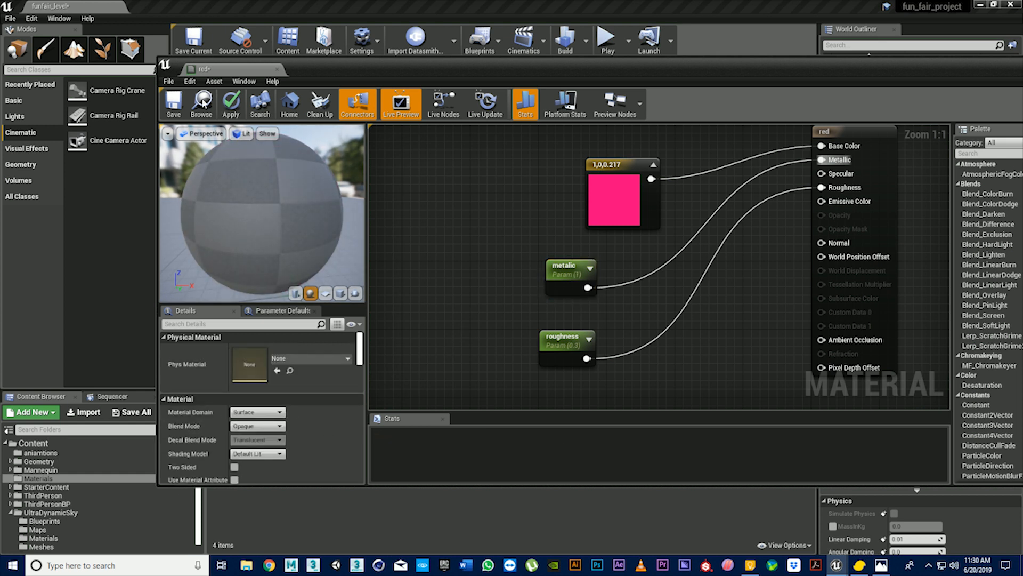
click(179, 108)
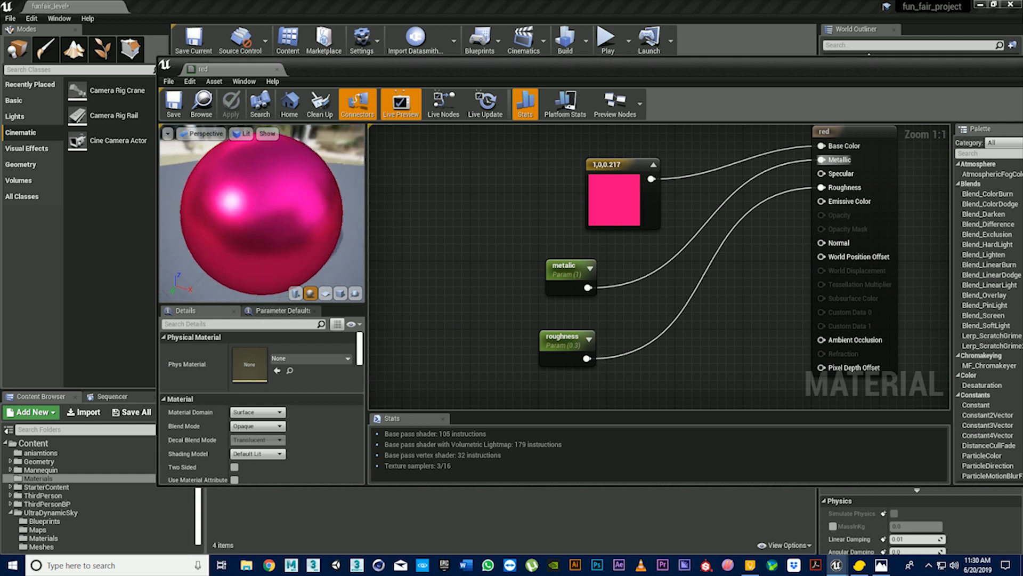
drag(261, 213, 181, 214)
click(579, 269)
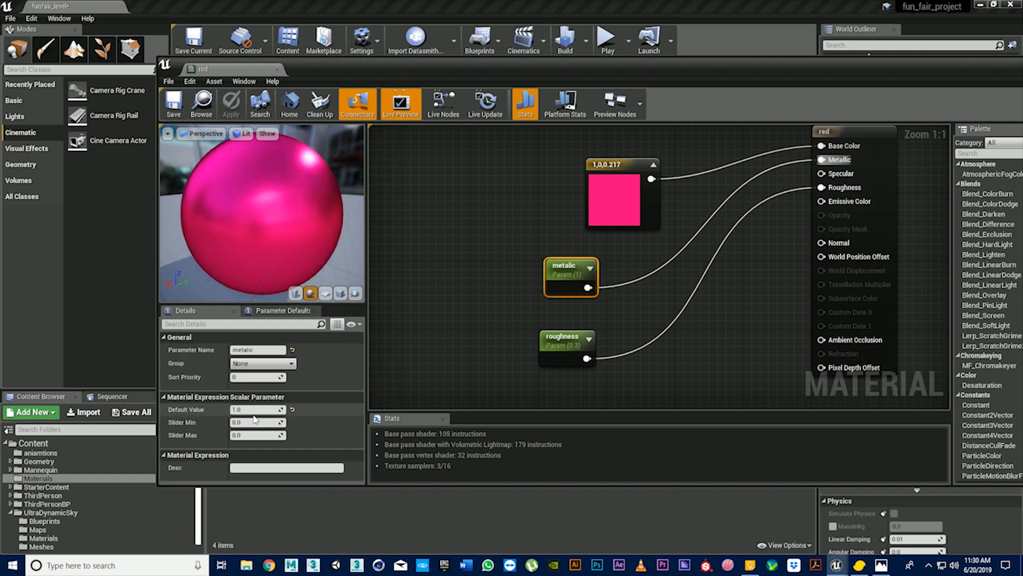
drag(260, 201, 218, 200)
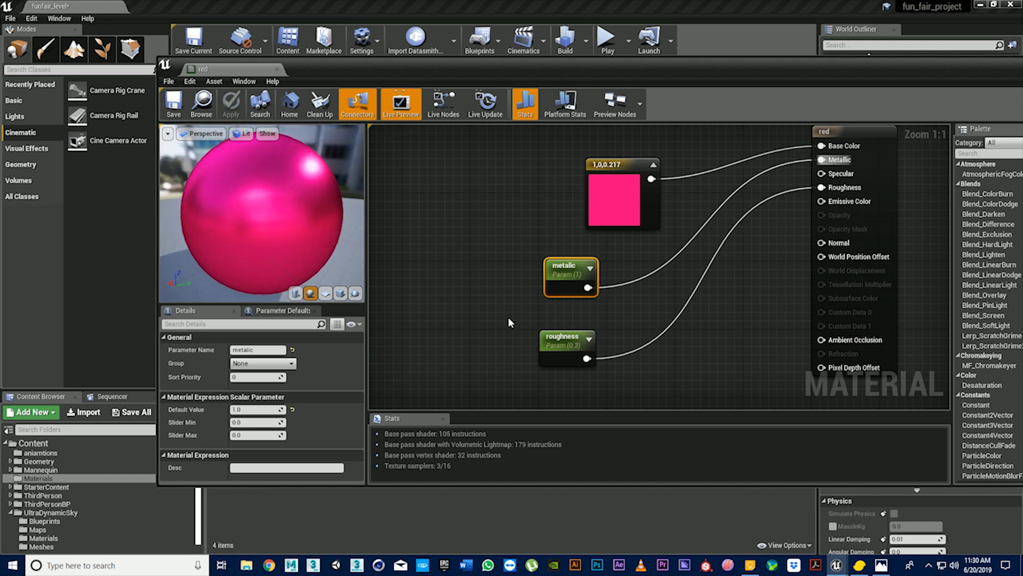
click(557, 335)
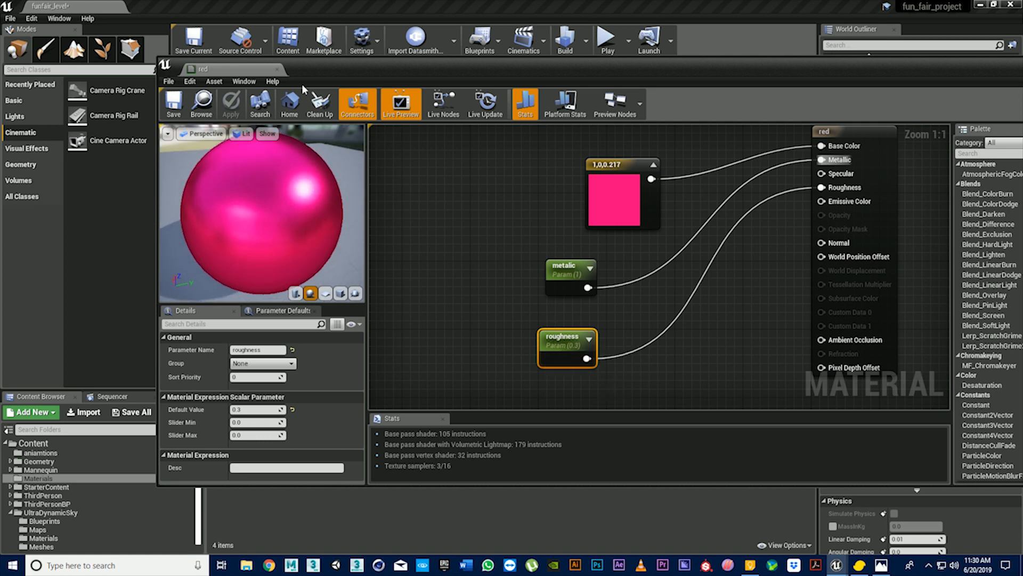
click(279, 69)
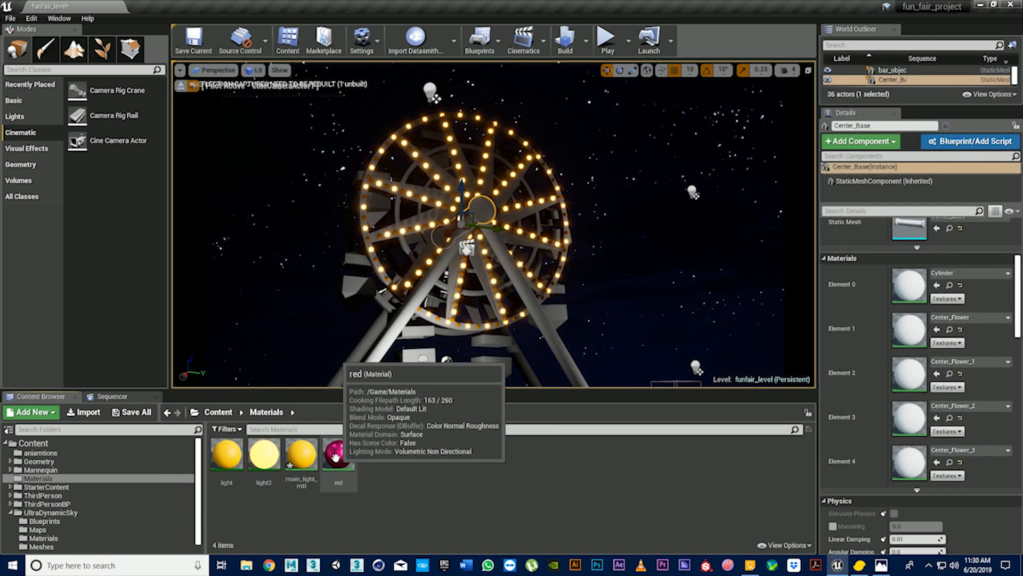
Apply the red material to the Ferris wheel's outer rim and to its support legs
drag(339, 455, 380, 291)
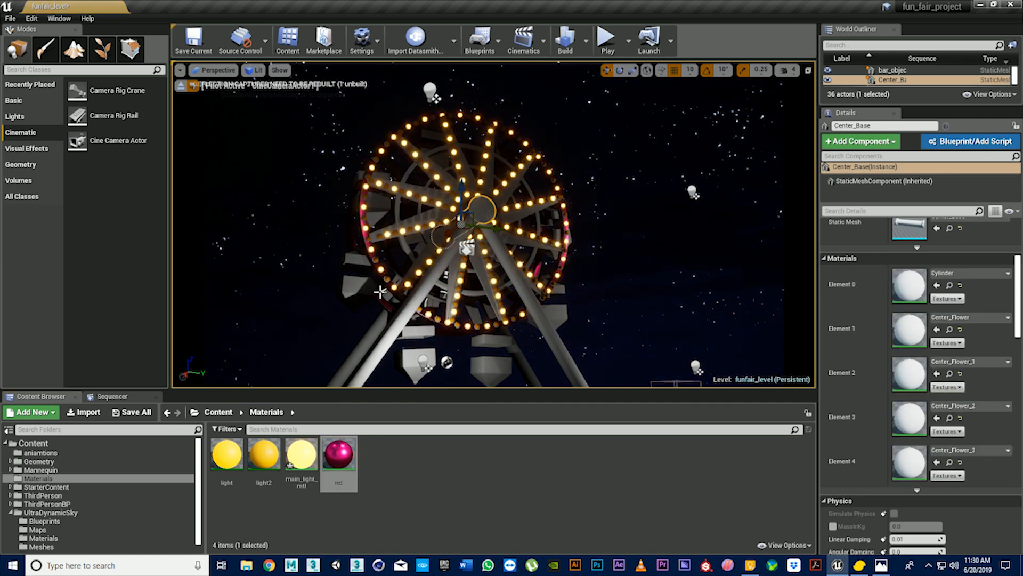
scroll(481, 260, up, 6)
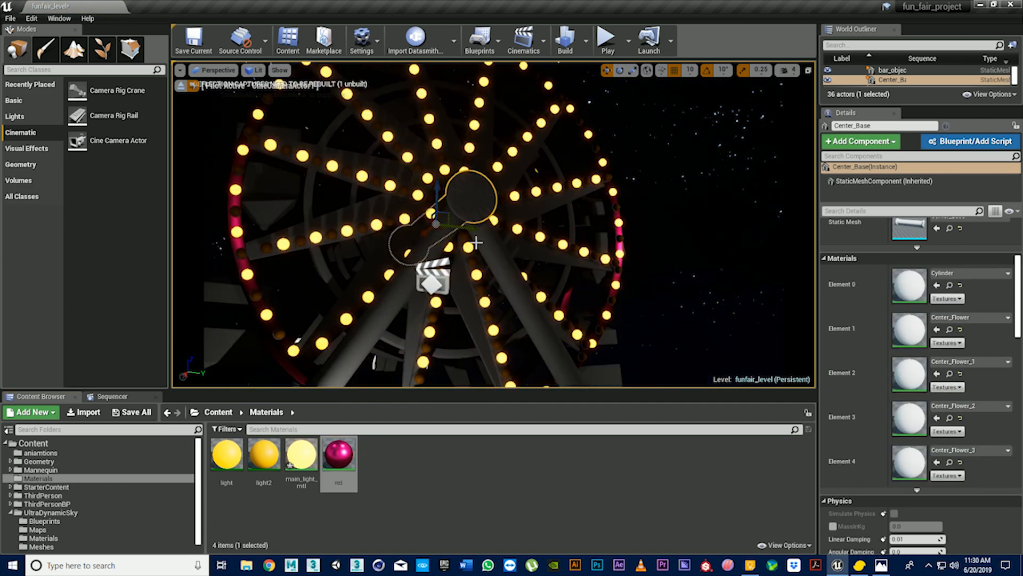
alt+drag(481, 259, 371, 285)
scroll(377, 280, down, 5)
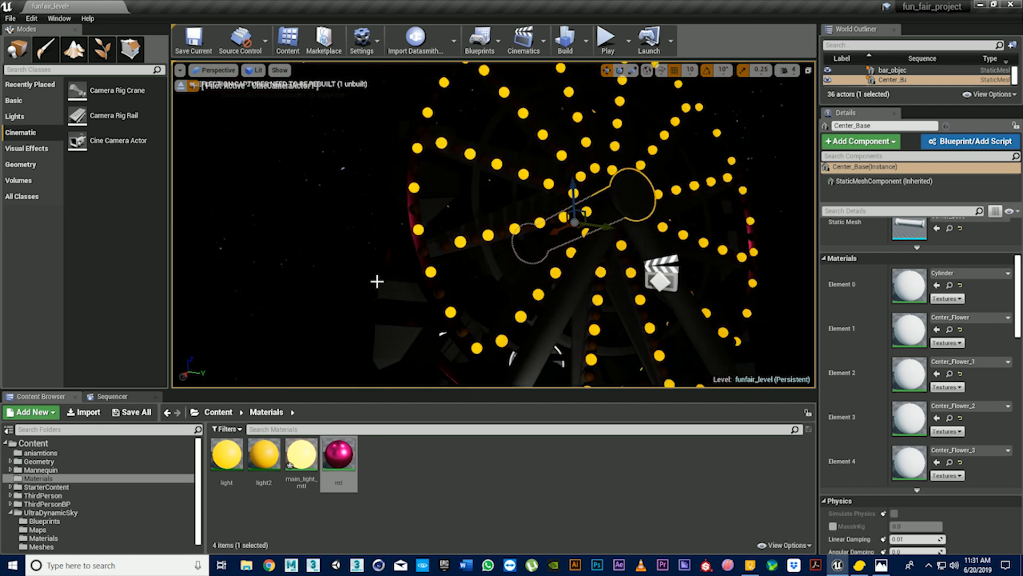
scroll(515, 332, down, 5)
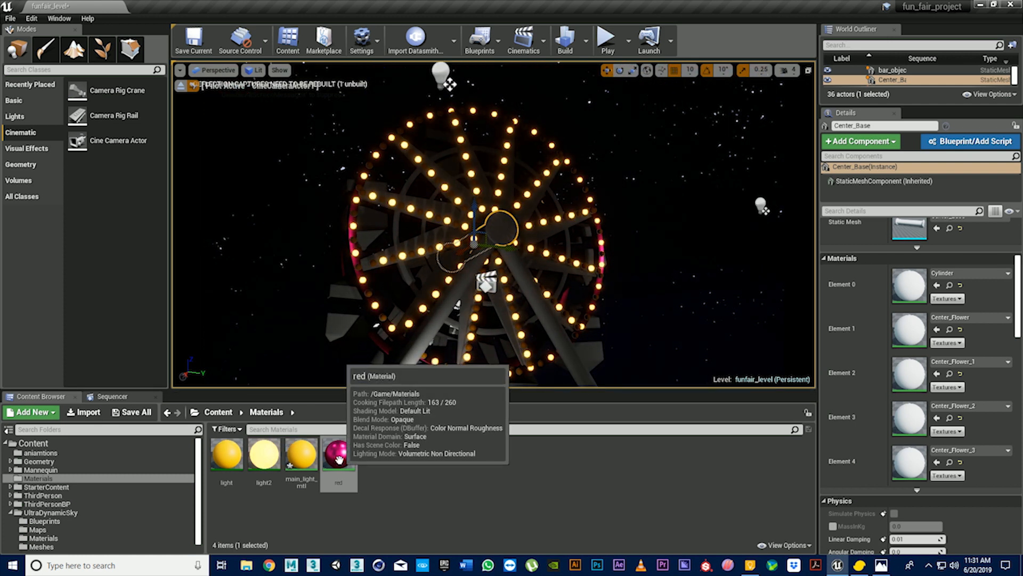
drag(338, 457, 438, 317)
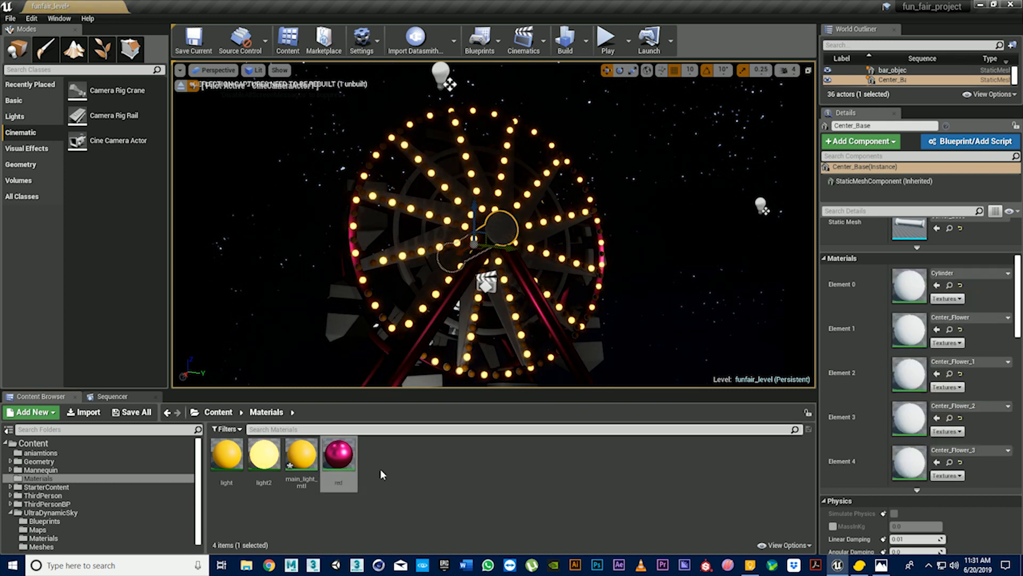
Set the red material's roughness default value to 0.5, close its editor applying the changes, and check the wheel up close
double_click(340, 459)
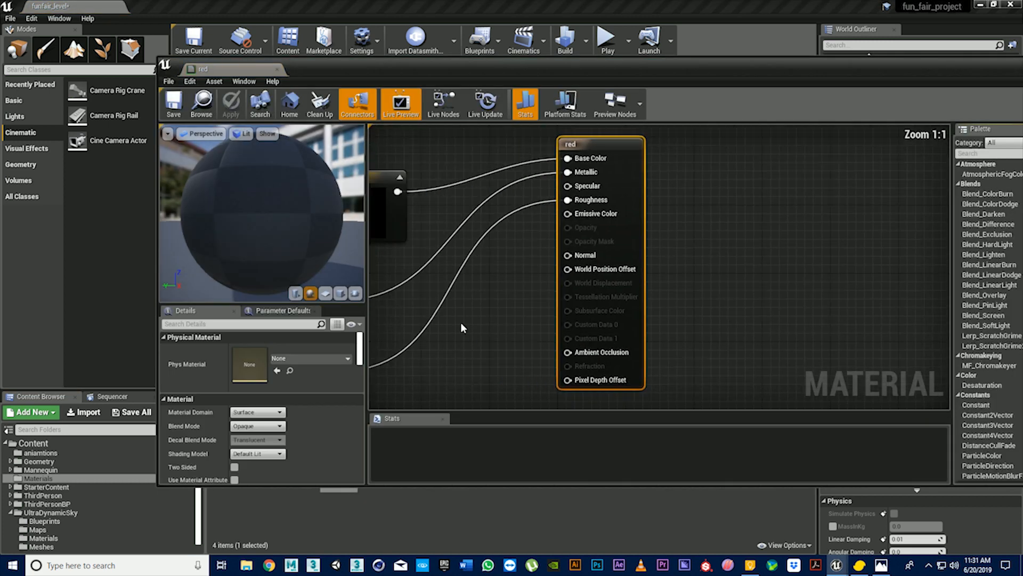
click(497, 278)
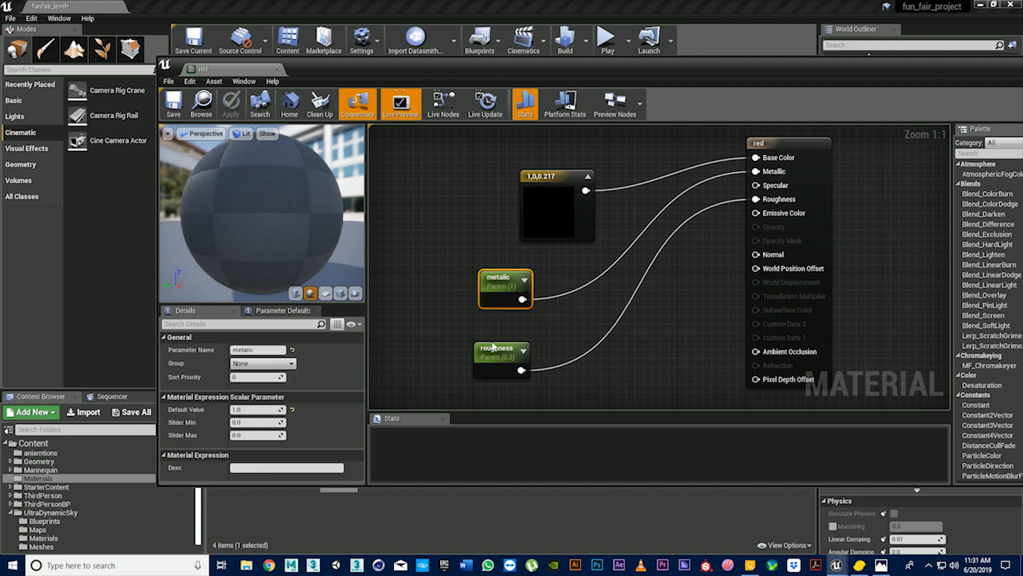
click(488, 350)
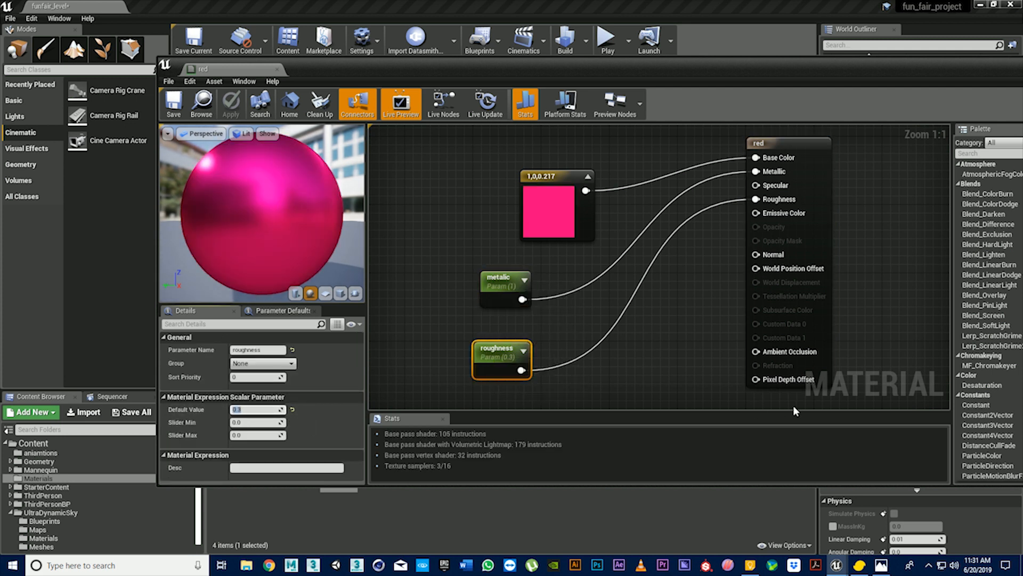
text(0.5)
key(Return)
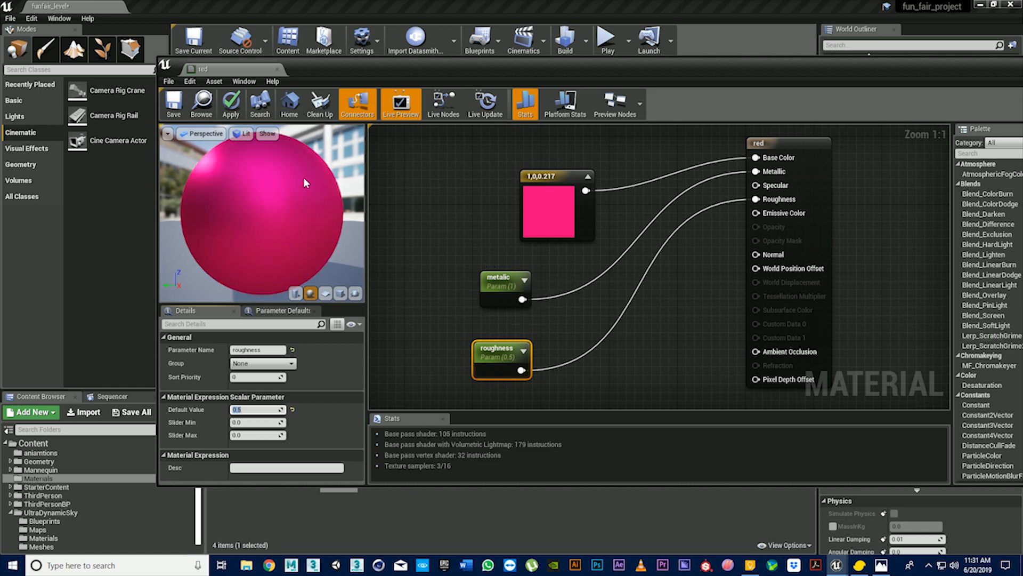
drag(988, 75, 786, 181)
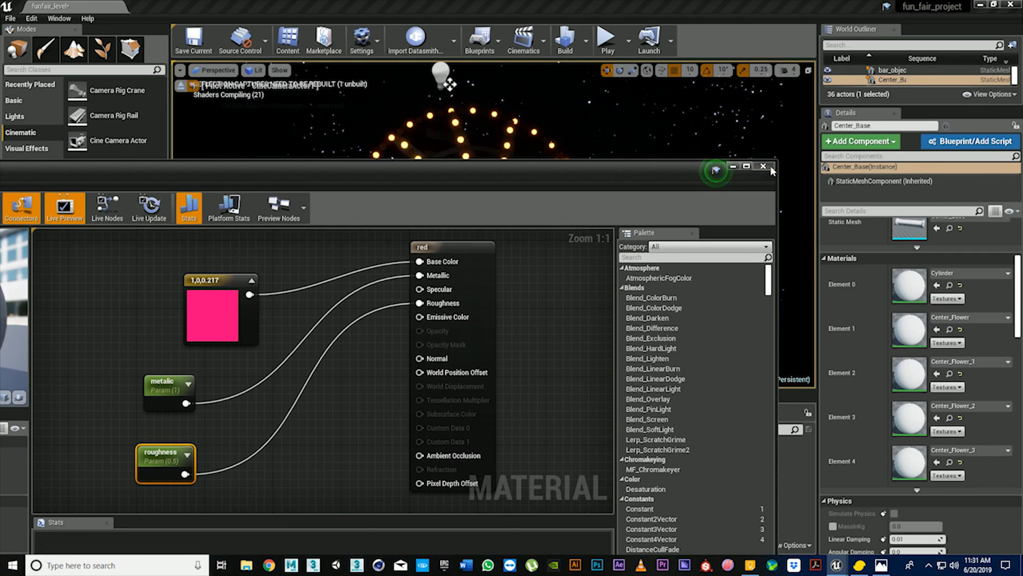
click(766, 166)
click(543, 317)
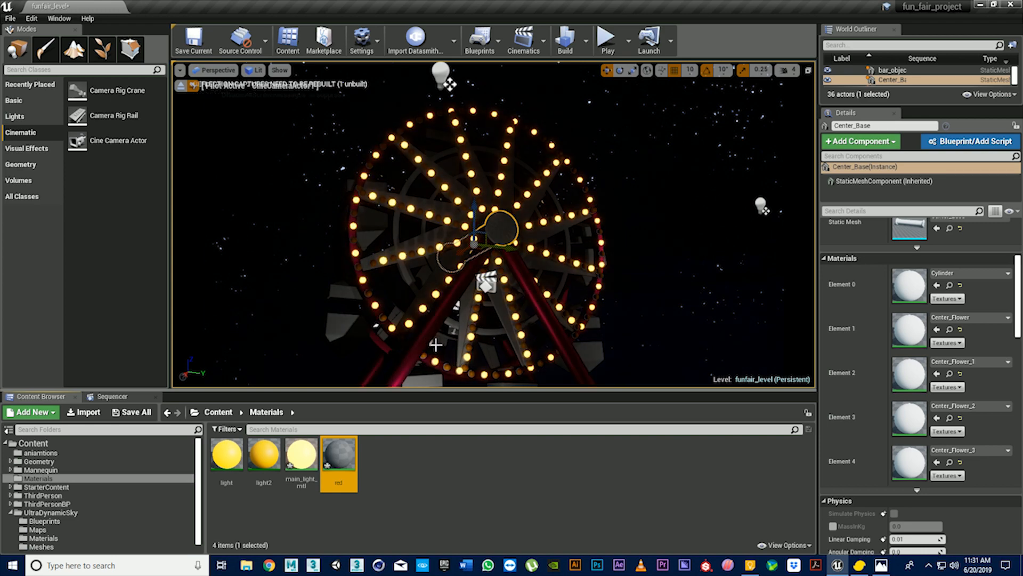
scroll(402, 244, up, 3)
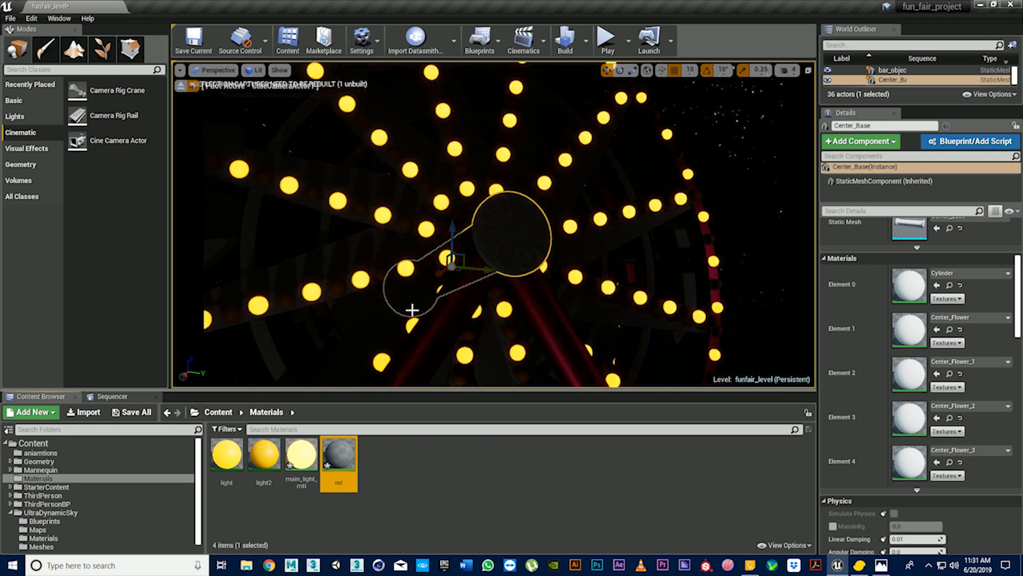
scroll(379, 377, down, 4)
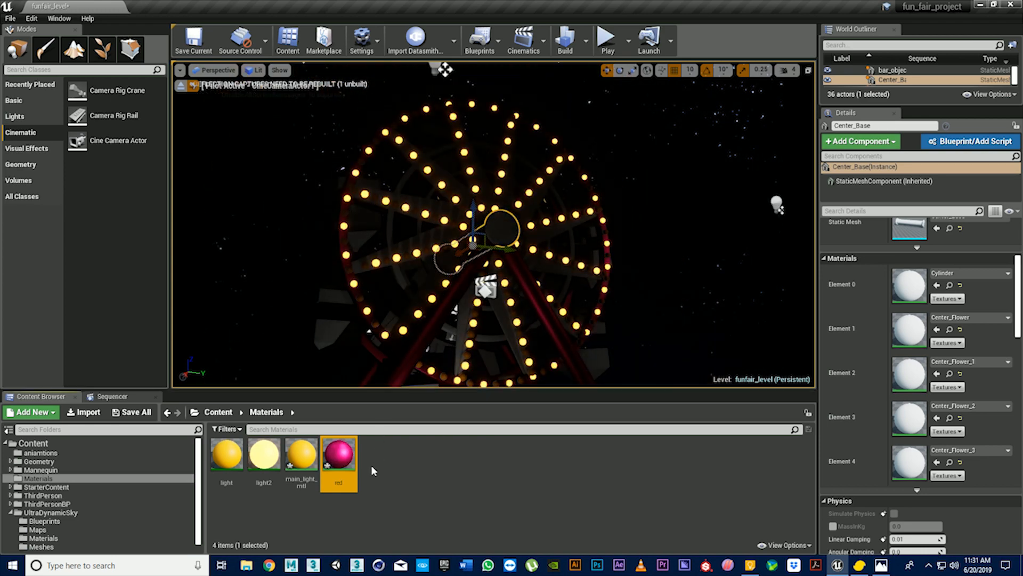
Duplicate the red material in the Materials folder
right_click(335, 454)
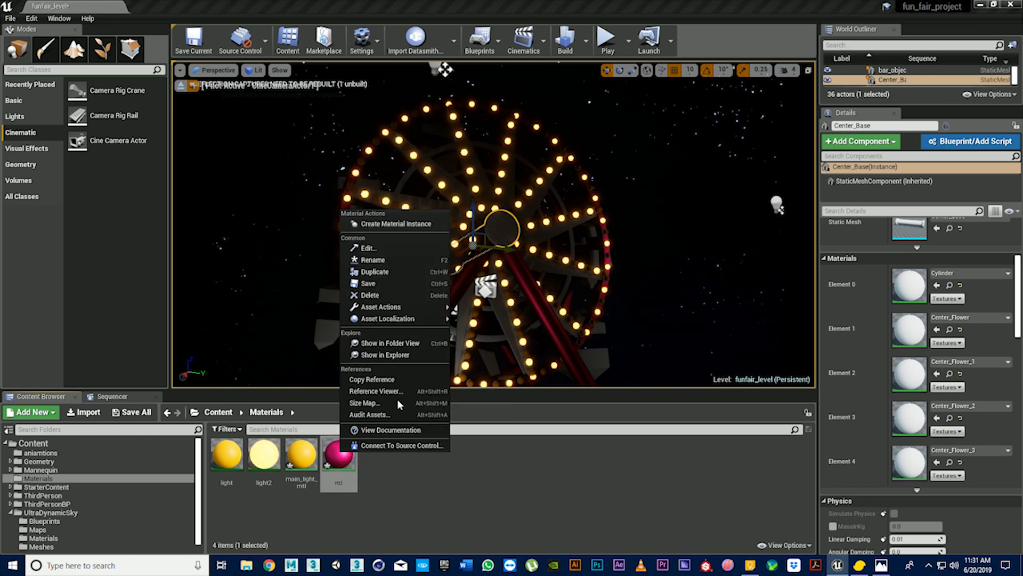
click(344, 463)
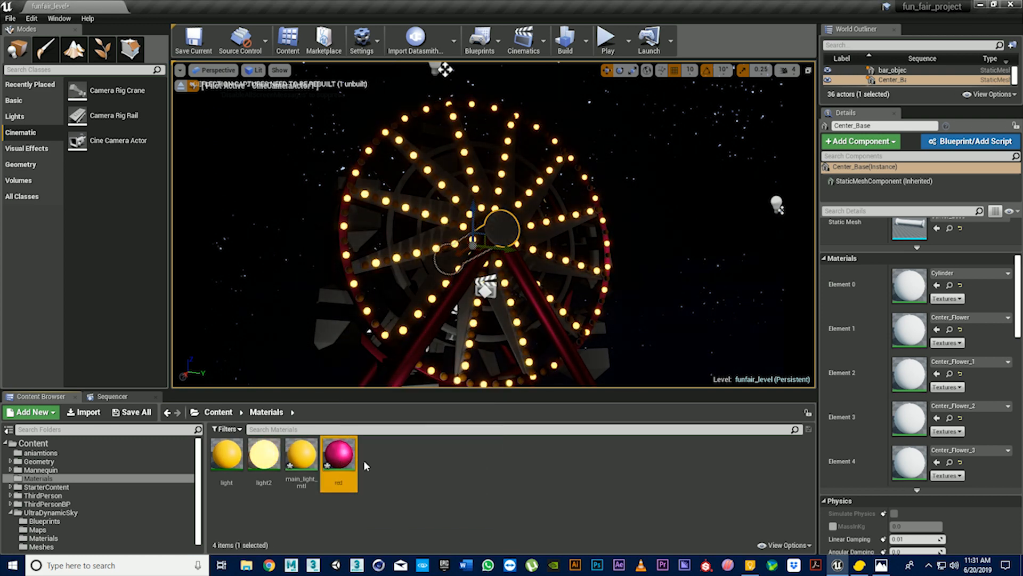
key(ctrl+w)
Open the duplicated material and pick a golden yellow, about R 1.0, G 0.70, B 0.0, for its base color constant
double_click(391, 463)
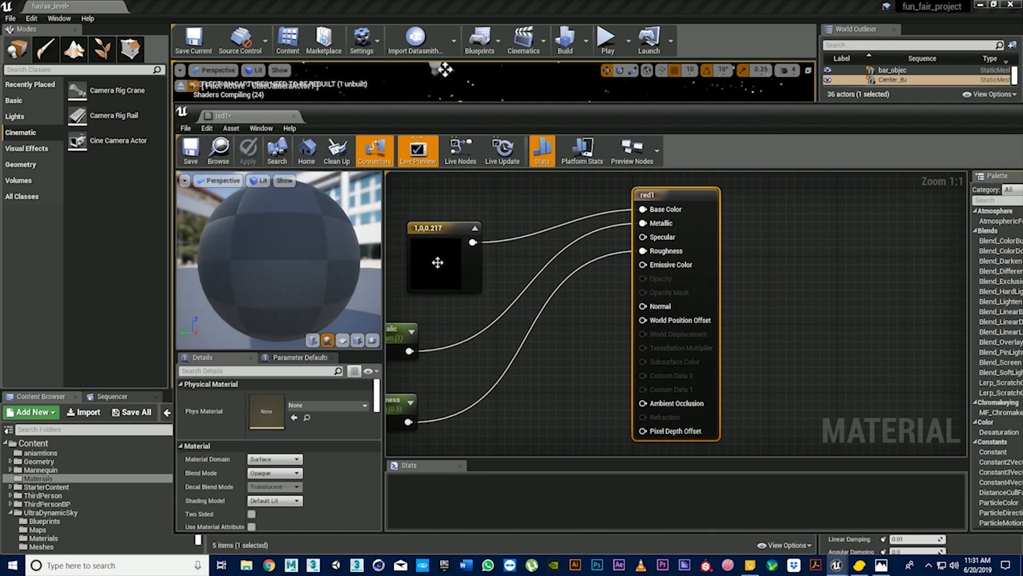
click(437, 263)
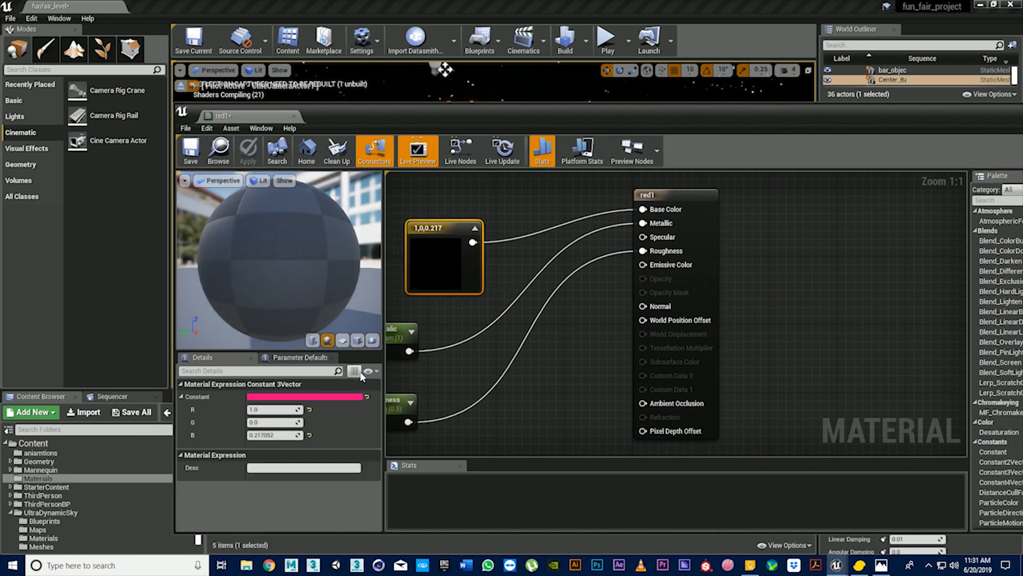
click(315, 395)
drag(437, 369, 429, 398)
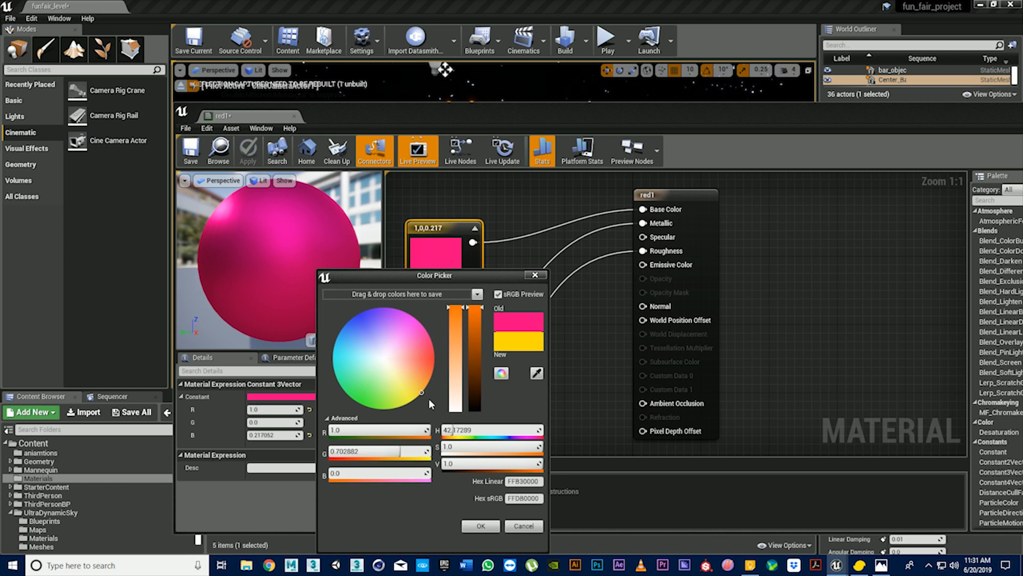
Set the base colour constant of the red1 material to yellow with R 1.0, G 0.702882 and B 0.0
click(484, 525)
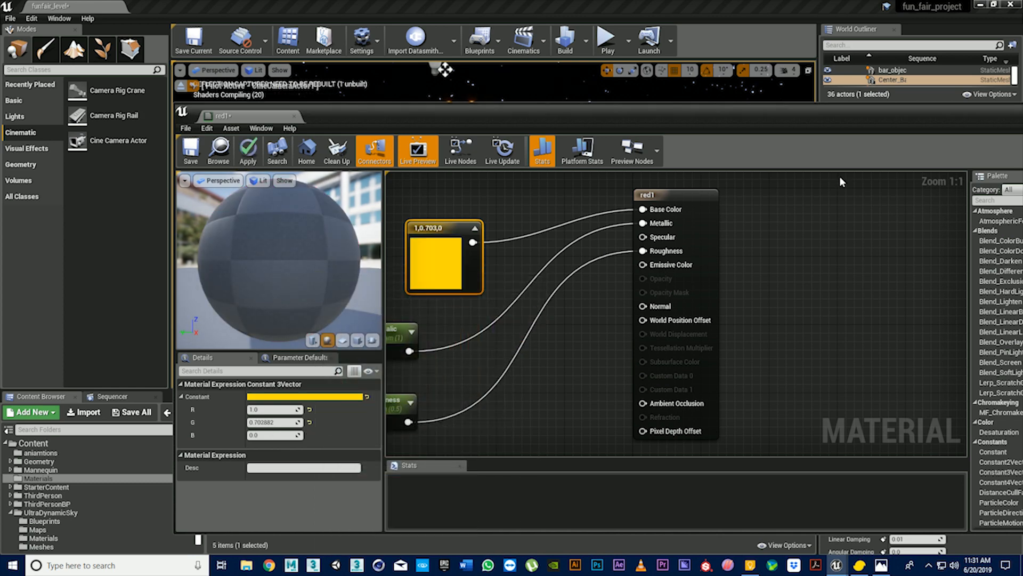
drag(980, 127, 1022, 128)
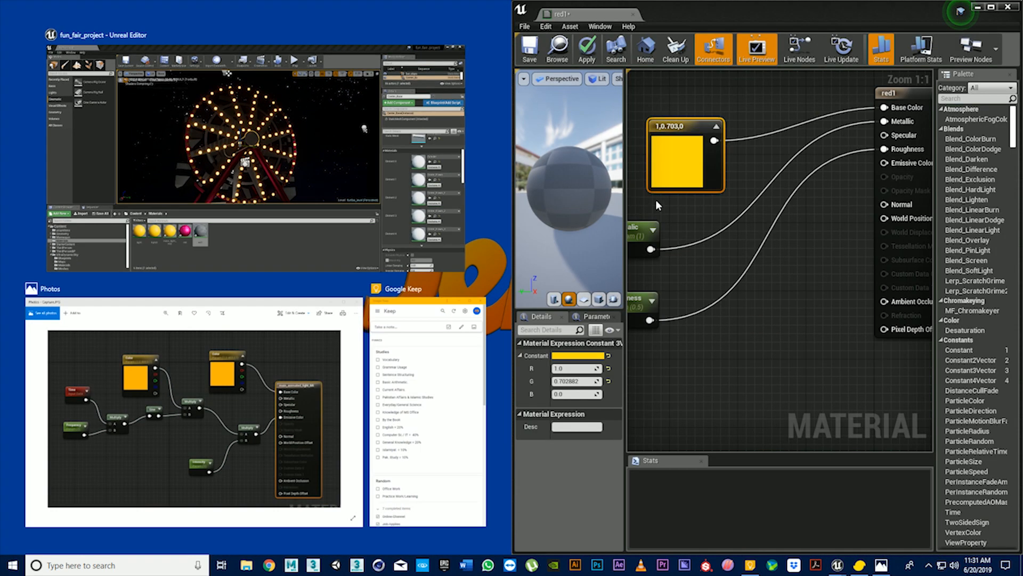
click(808, 122)
click(808, 122)
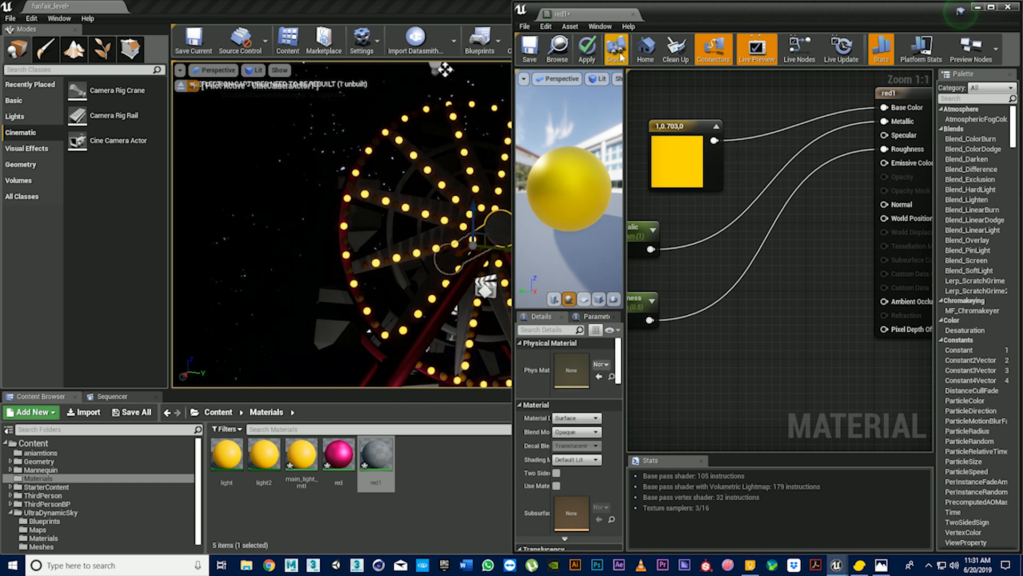
Bring the red1 material editor window back up and maximize it
drag(710, 18, 528, 8)
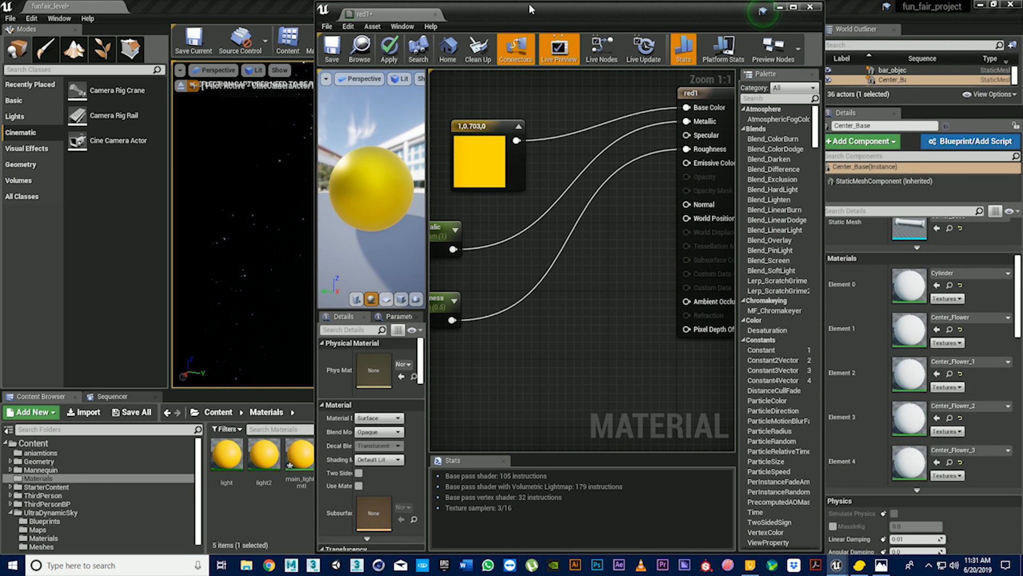
click(780, 8)
mouse_move(836, 563)
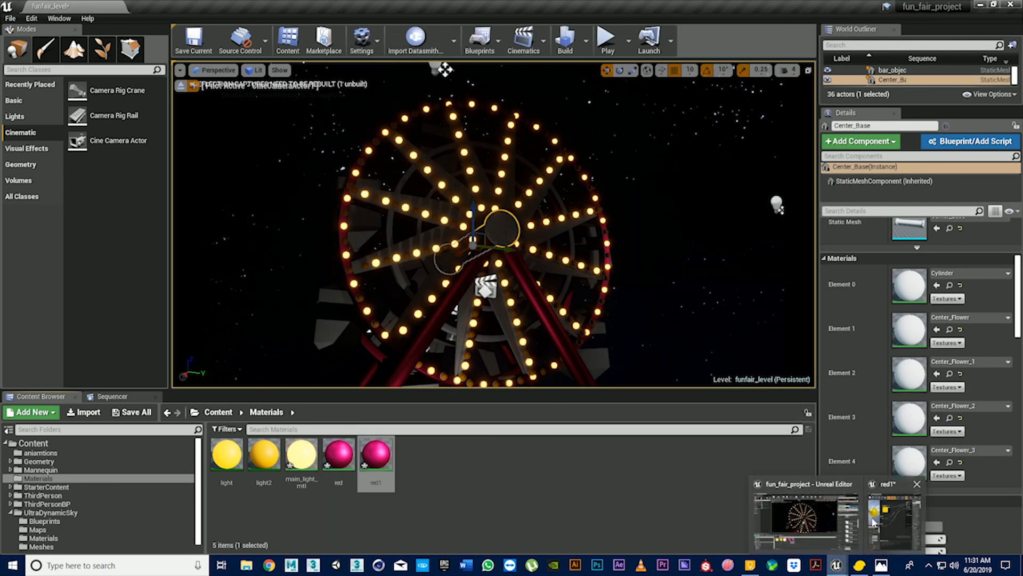
click(885, 519)
click(794, 7)
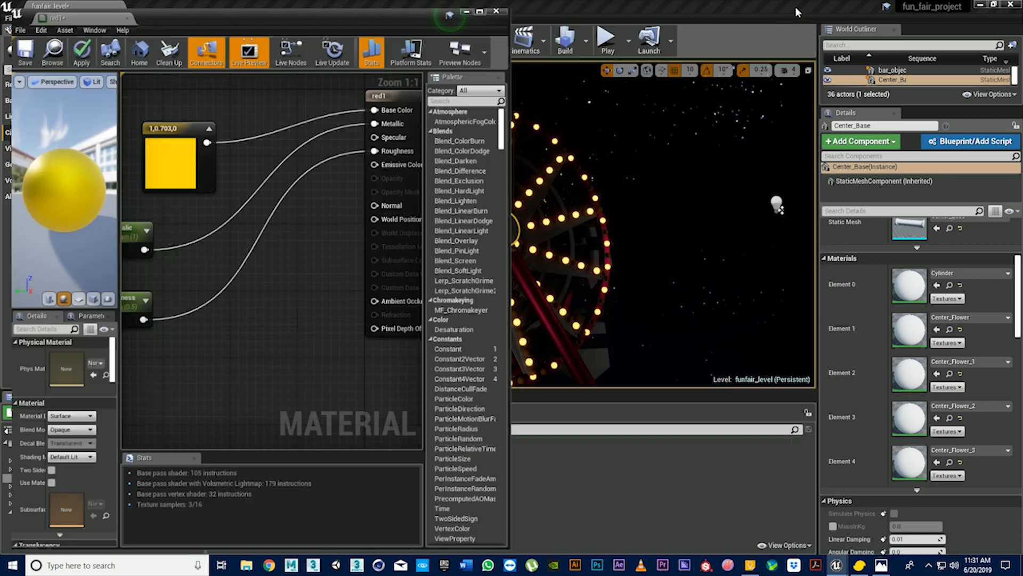
key(Home)
Set the base colour constant of red1 to orange with R 0.791667, G 0.320017 and B 0.0
click(486, 185)
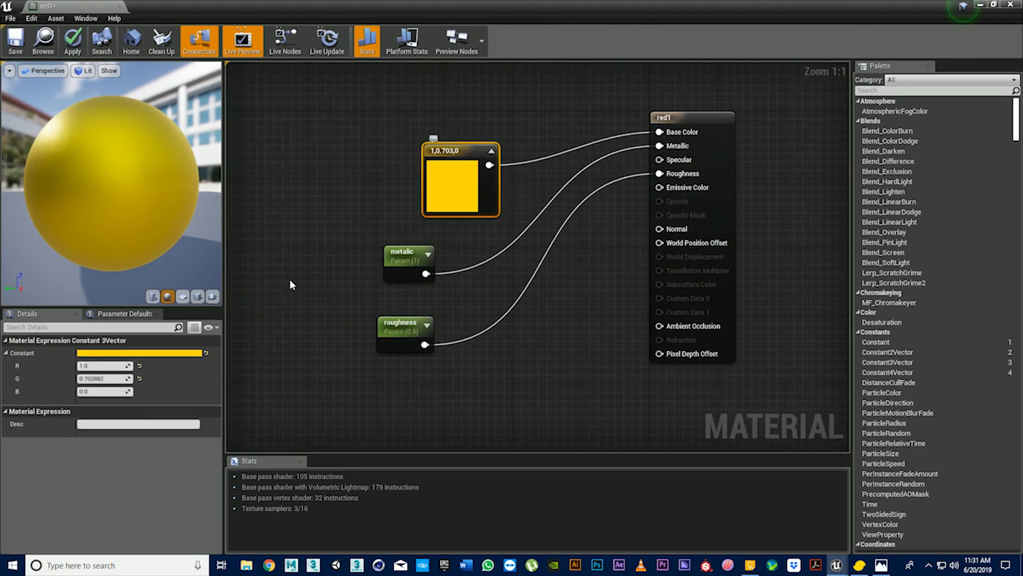
click(134, 354)
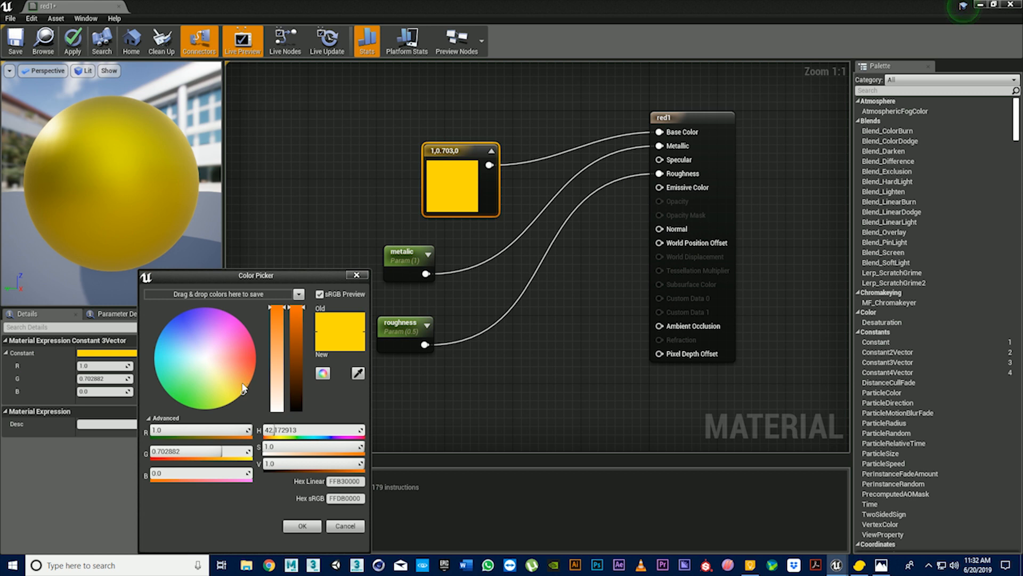
drag(243, 387, 273, 382)
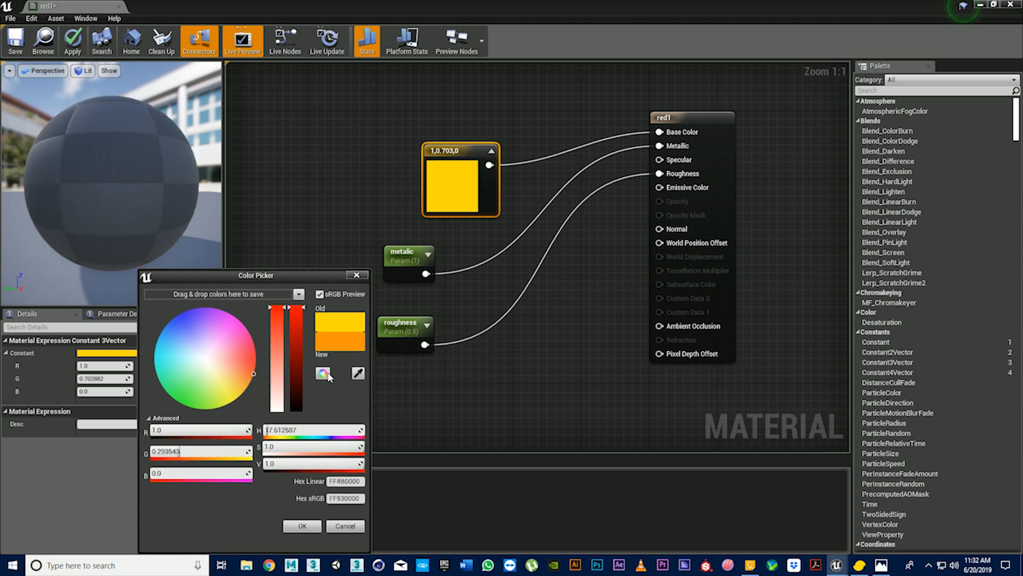
drag(254, 373, 264, 365)
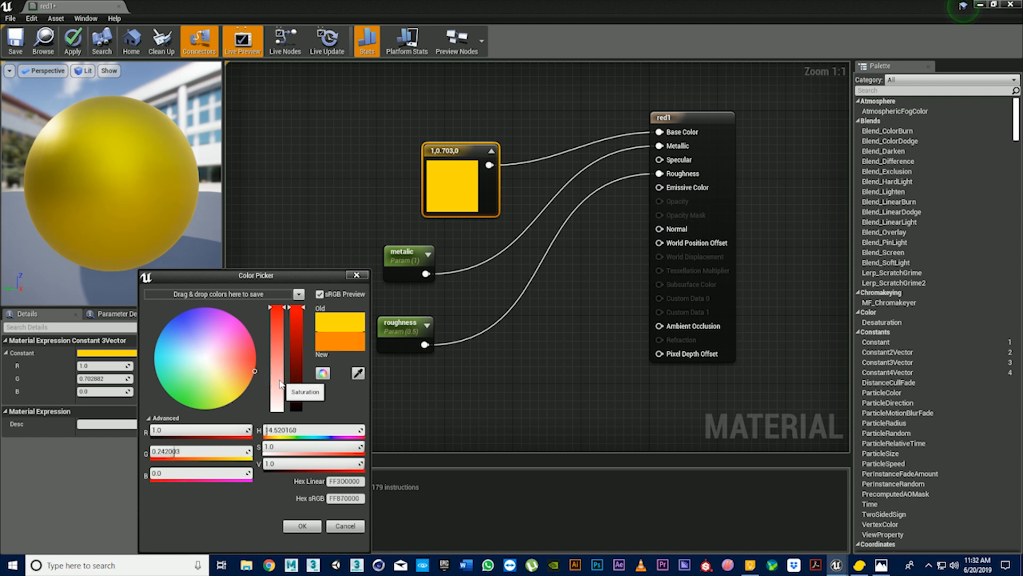
drag(264, 379, 233, 387)
drag(291, 349, 302, 331)
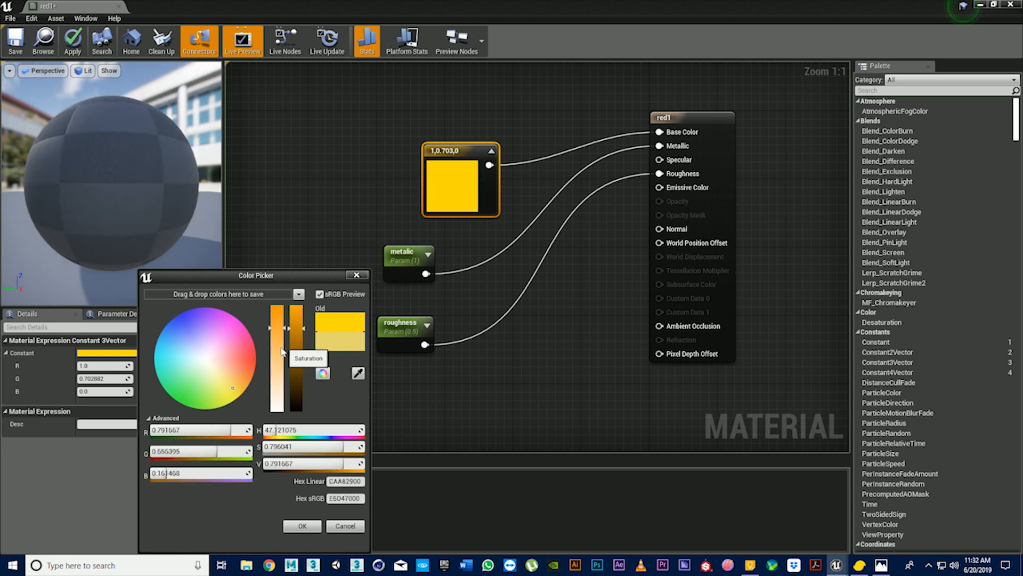
drag(245, 369, 256, 395)
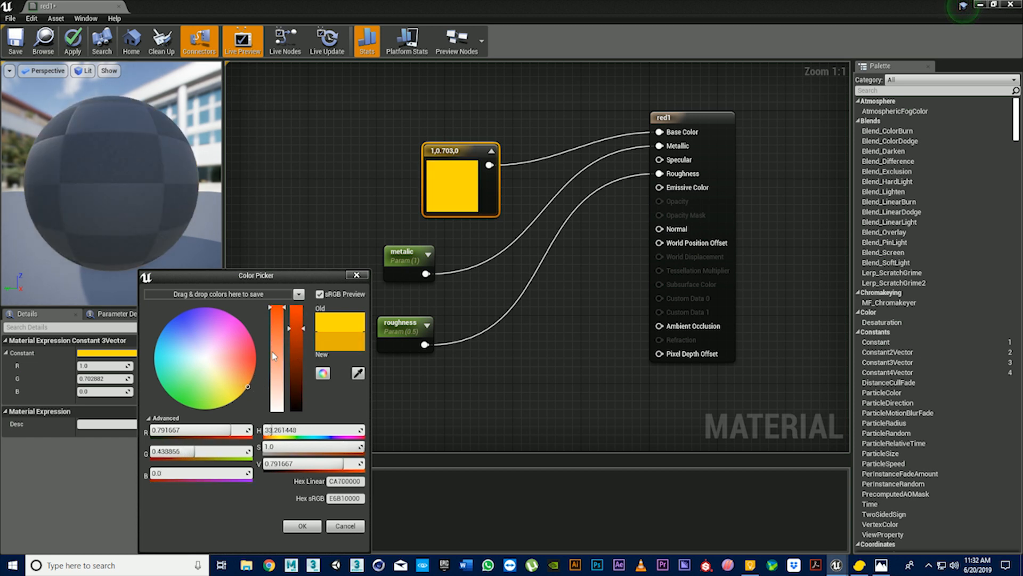
drag(250, 383, 253, 381)
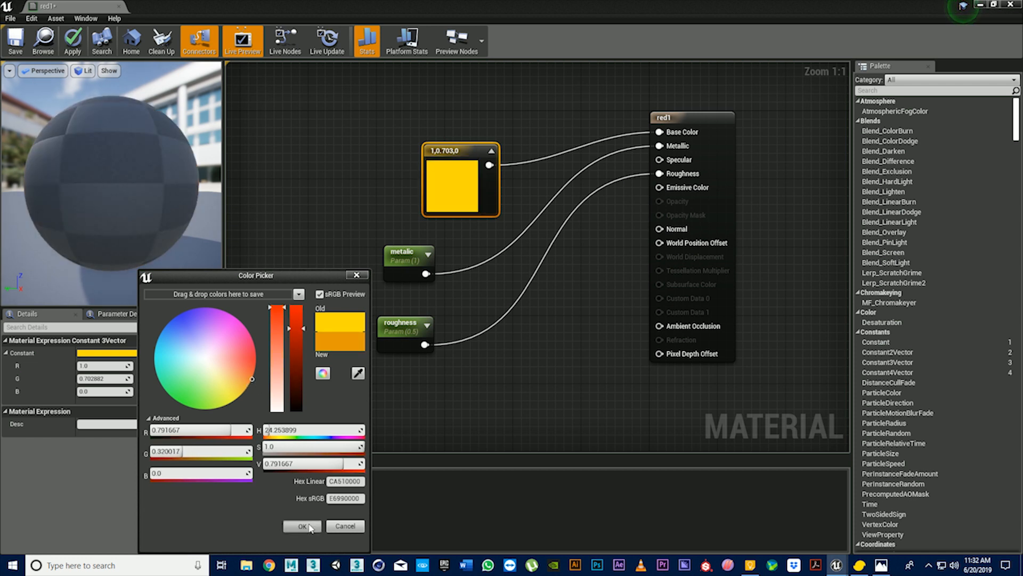
click(302, 526)
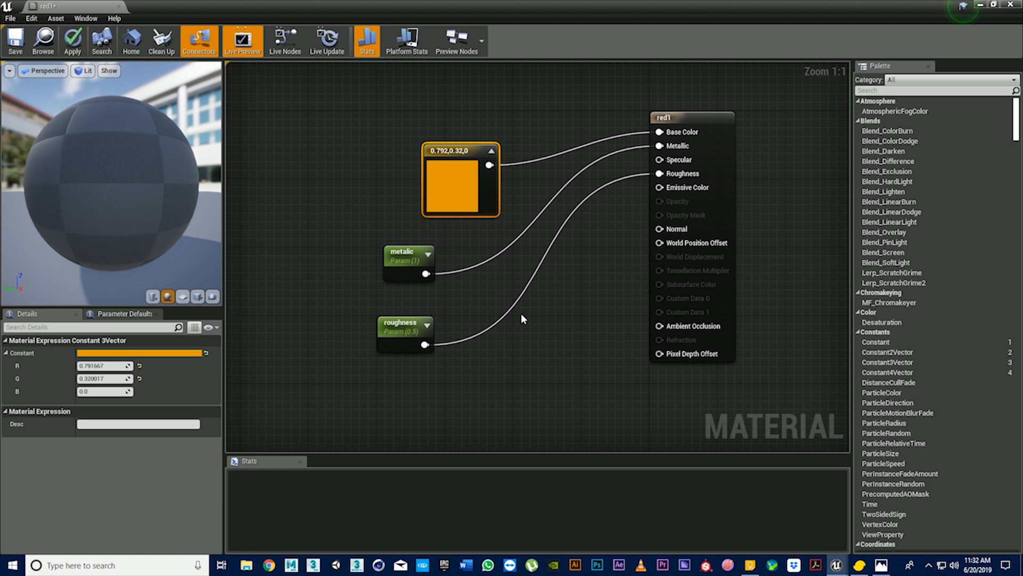
Check the recoloured preview sphere, then close the red1 material editor and apply the changes
drag(64, 208, 117, 194)
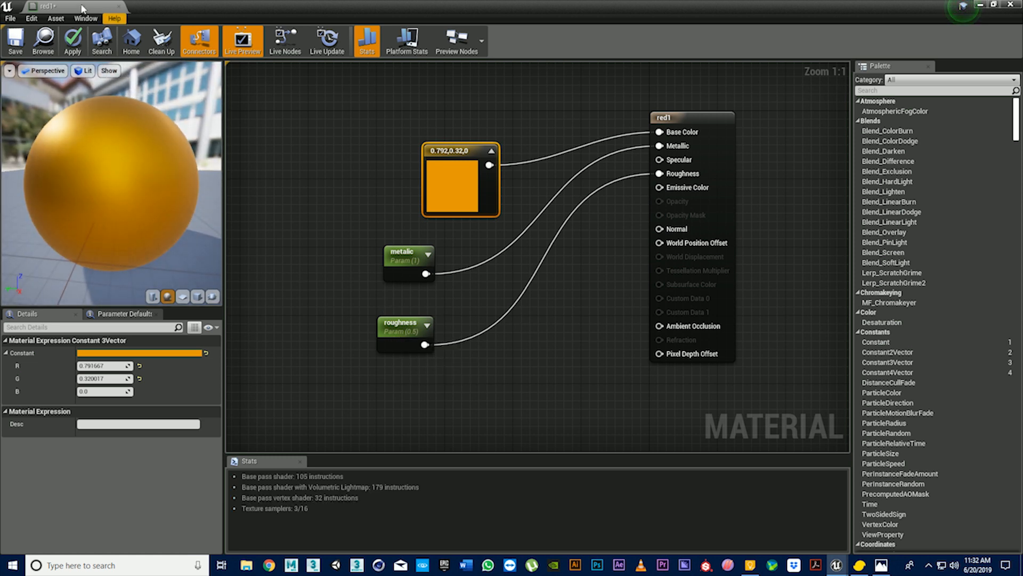
click(118, 7)
click(544, 318)
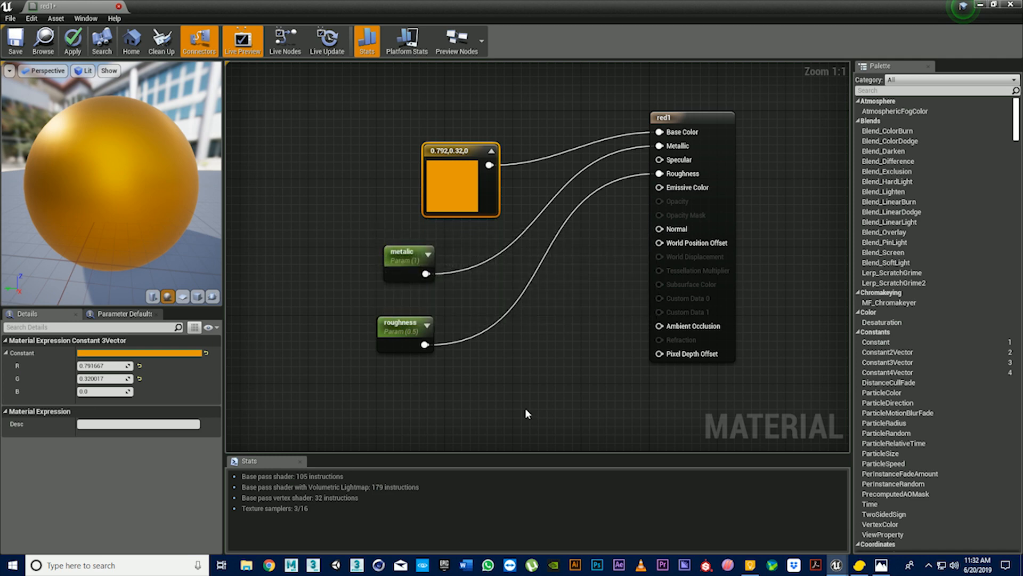
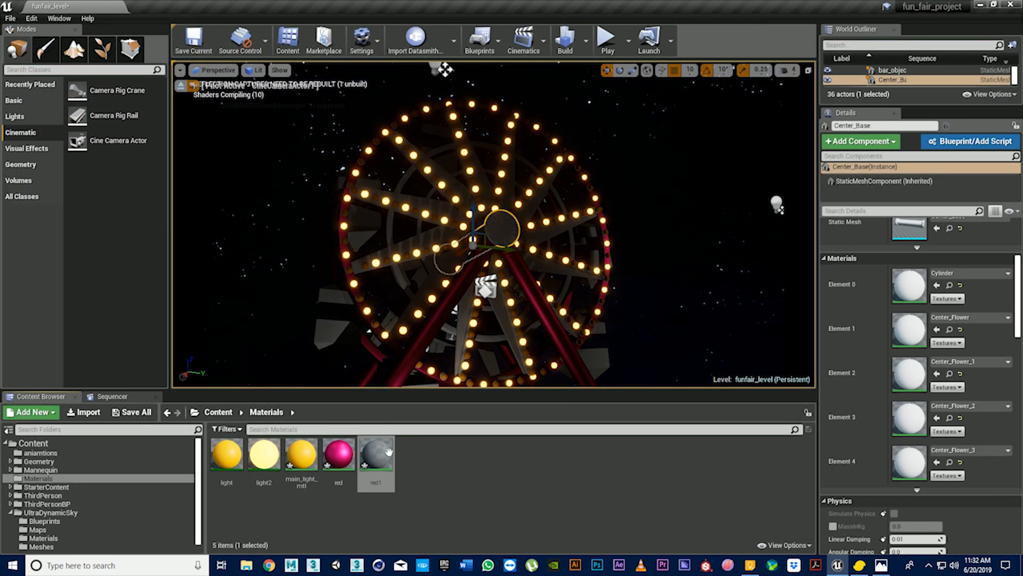
Assign the red1 material to Elements 0 through 5 of bar_object, the spokes of the Ferris wheel
click(464, 321)
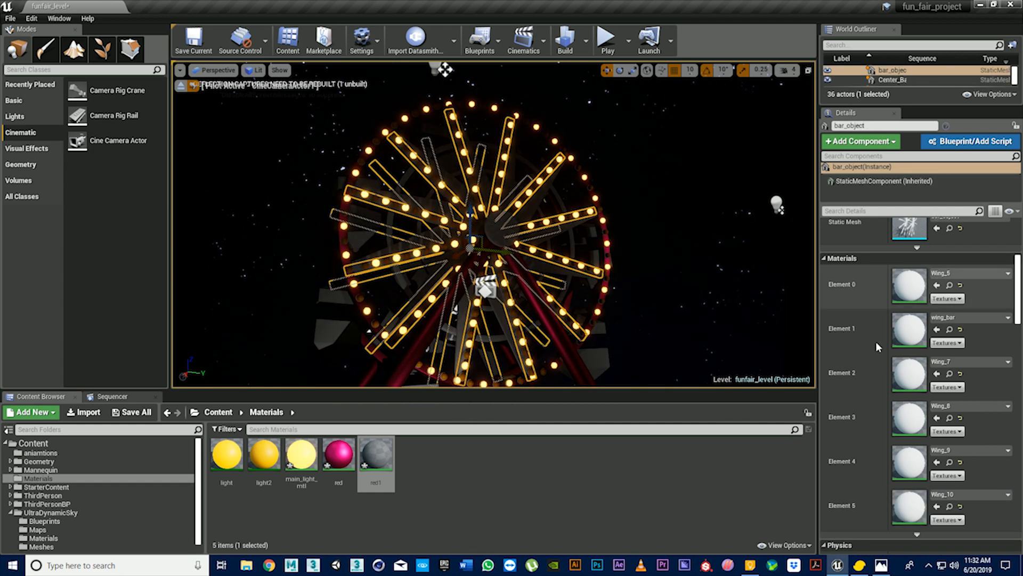
drag(376, 455, 912, 282)
click(937, 330)
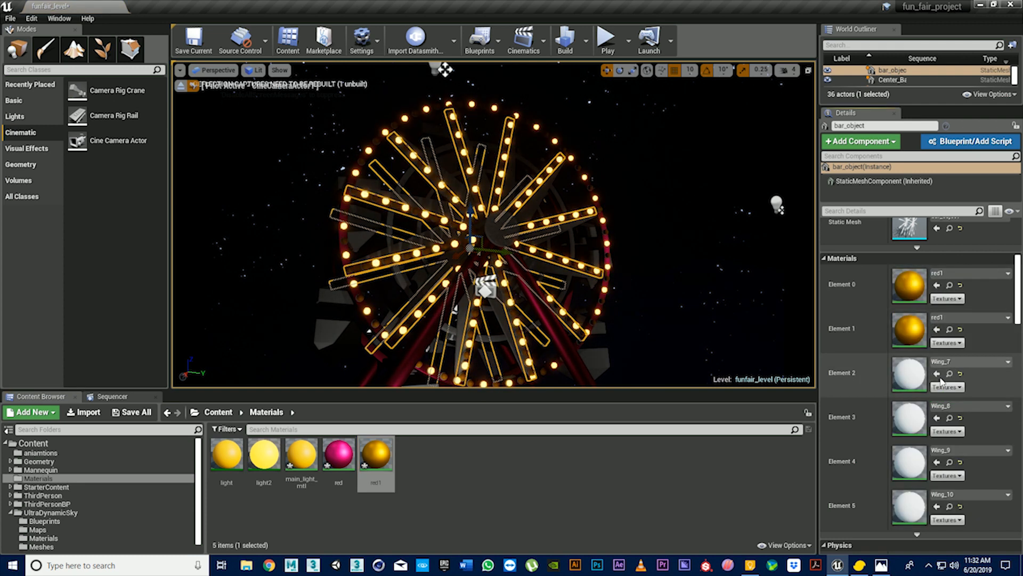
click(937, 373)
click(937, 418)
click(937, 463)
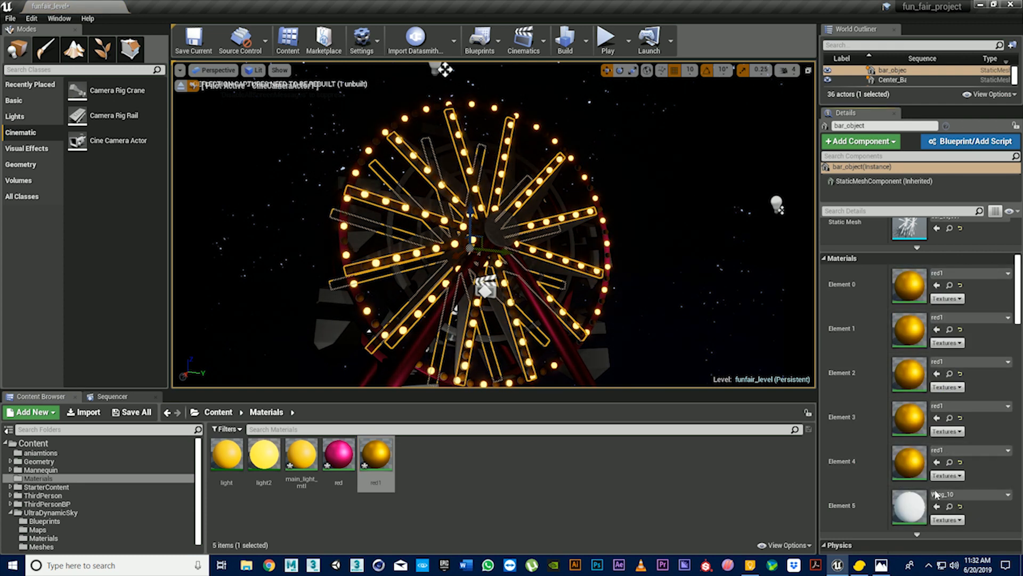
click(937, 507)
scroll(933, 480, down, 2)
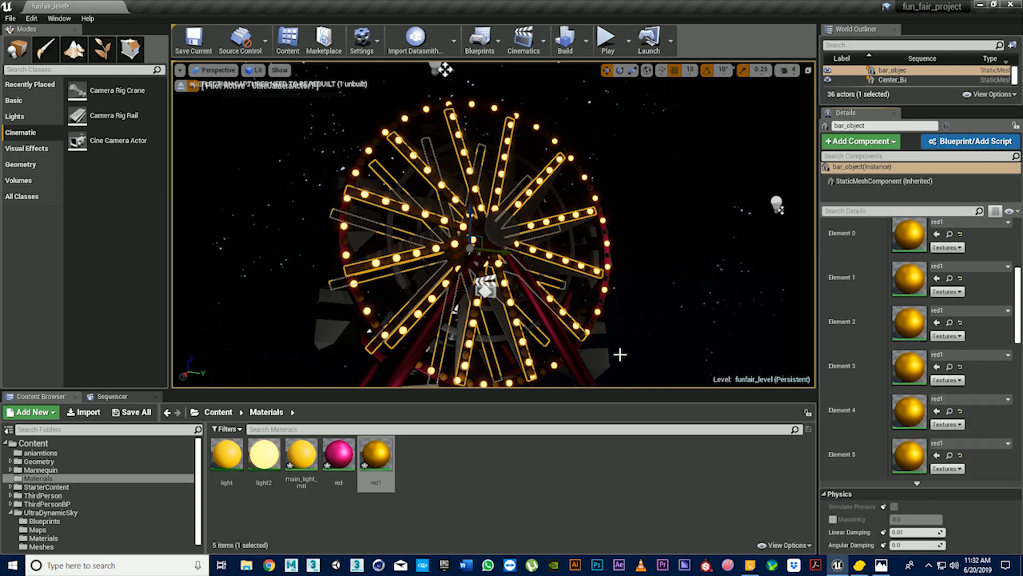
click(650, 186)
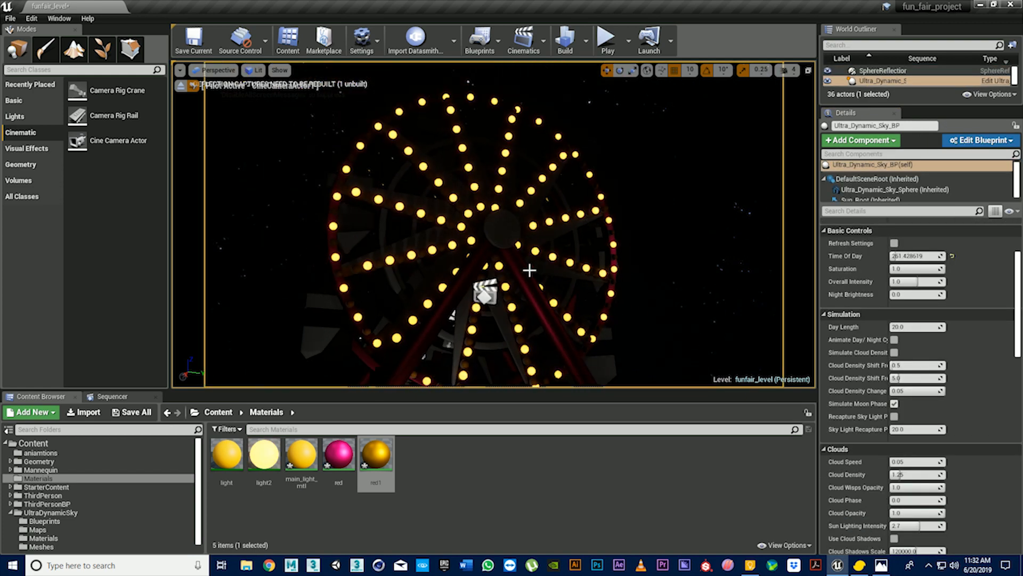
Assign the red1 material to Element 0 of Center_Base, the wheel's hub
scroll(514, 231, up, 3)
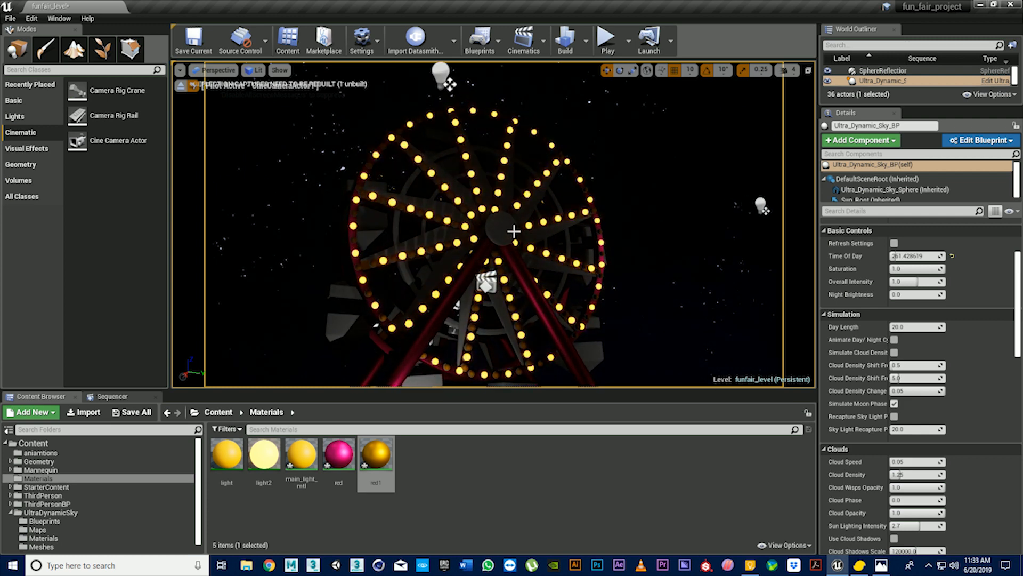
click(507, 236)
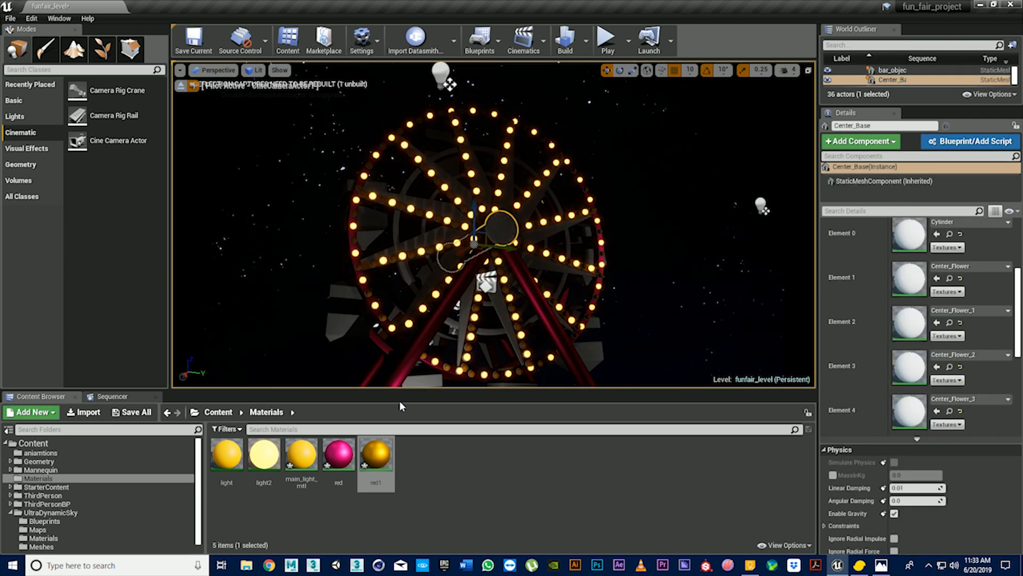
drag(376, 456, 496, 246)
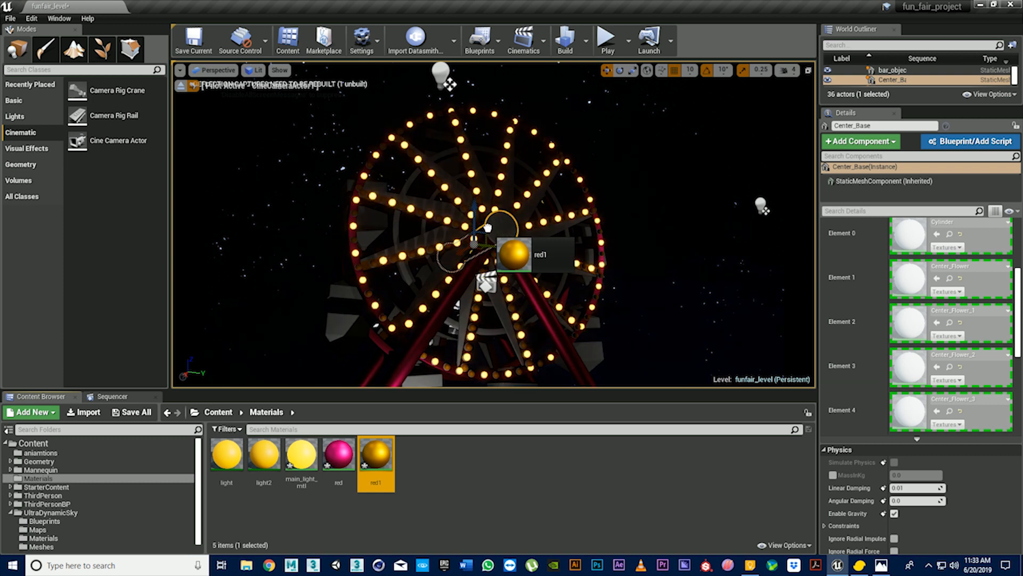
drag(478, 281, 912, 234)
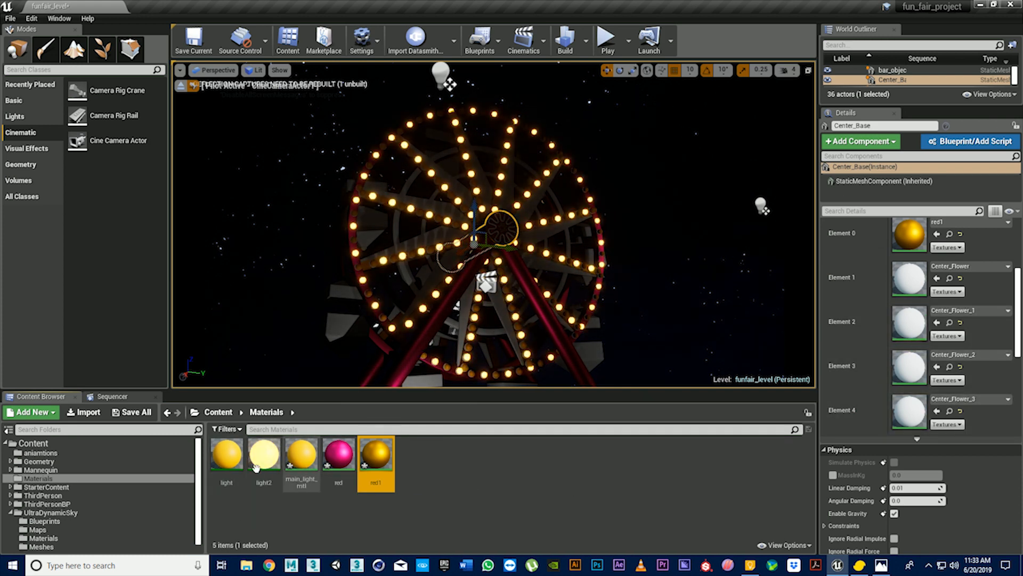
Assign the light material to Elements 1 and 3 and light2 to Elements 2 and 4 of Center_Base
drag(237, 464, 916, 281)
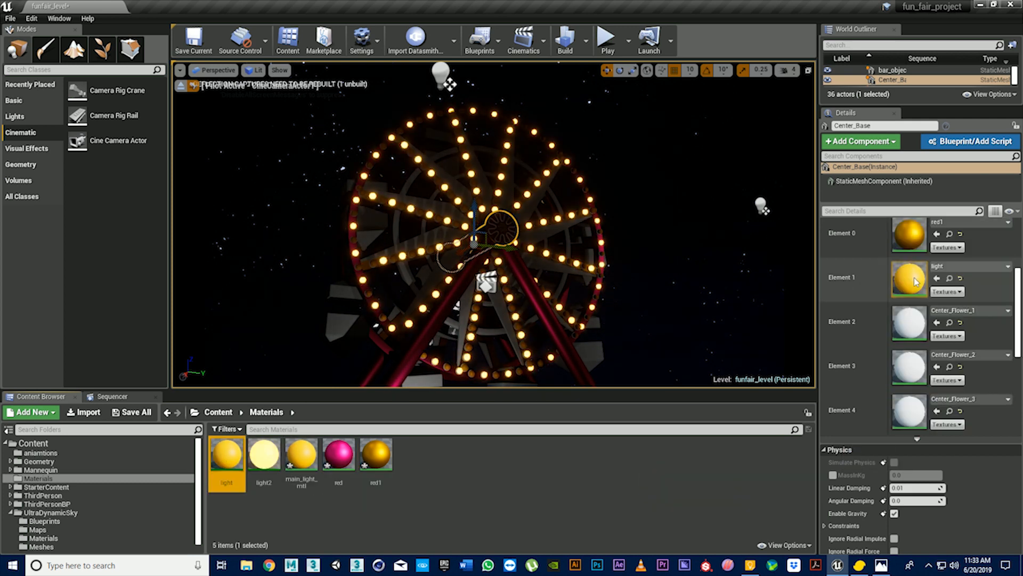
drag(264, 456, 909, 320)
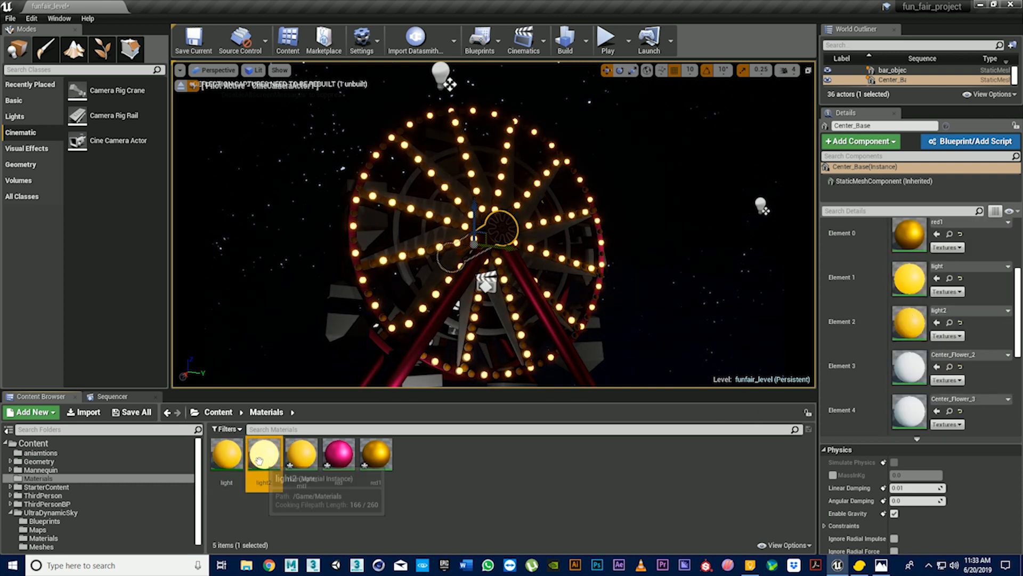
drag(227, 455, 910, 368)
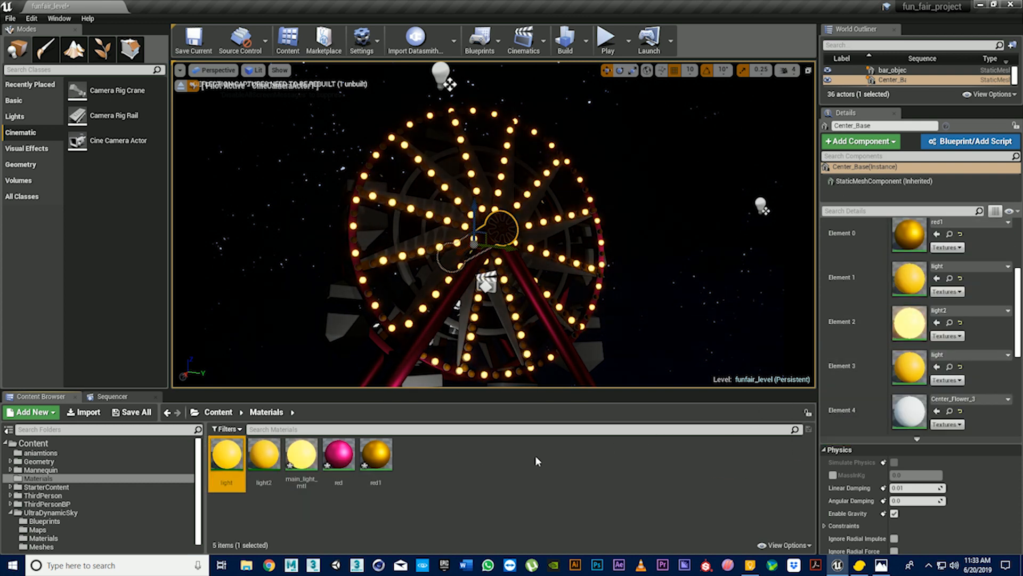
drag(264, 454, 910, 413)
click(657, 472)
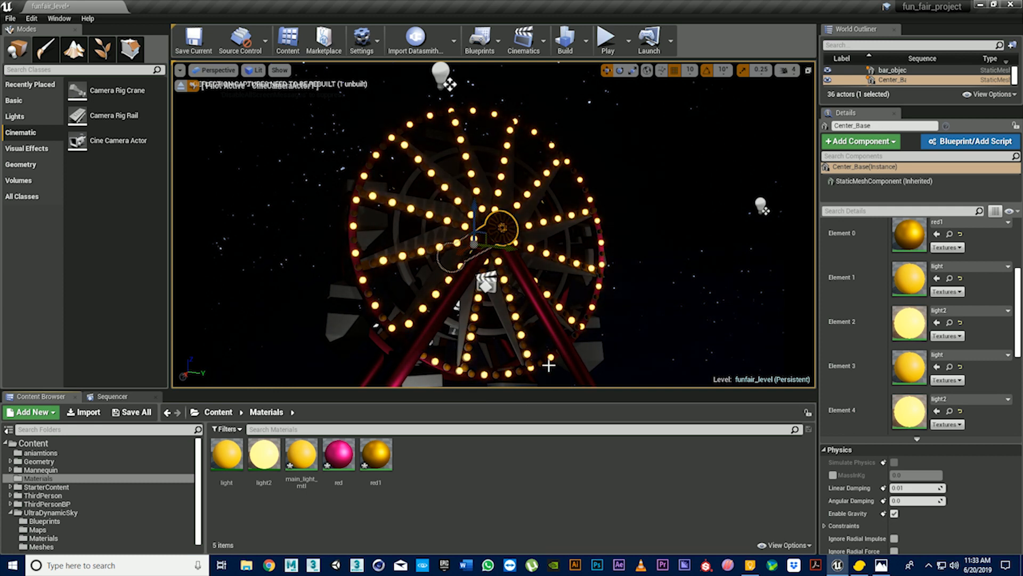
Duplicate the light material instance in the Materials folder
scroll(549, 365, up, 3)
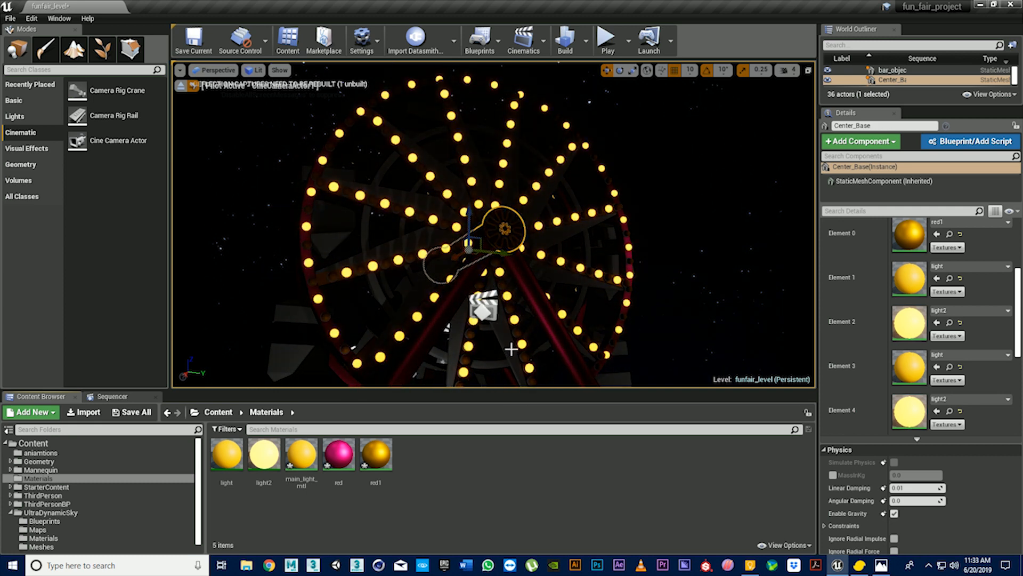
scroll(511, 349, down, 5)
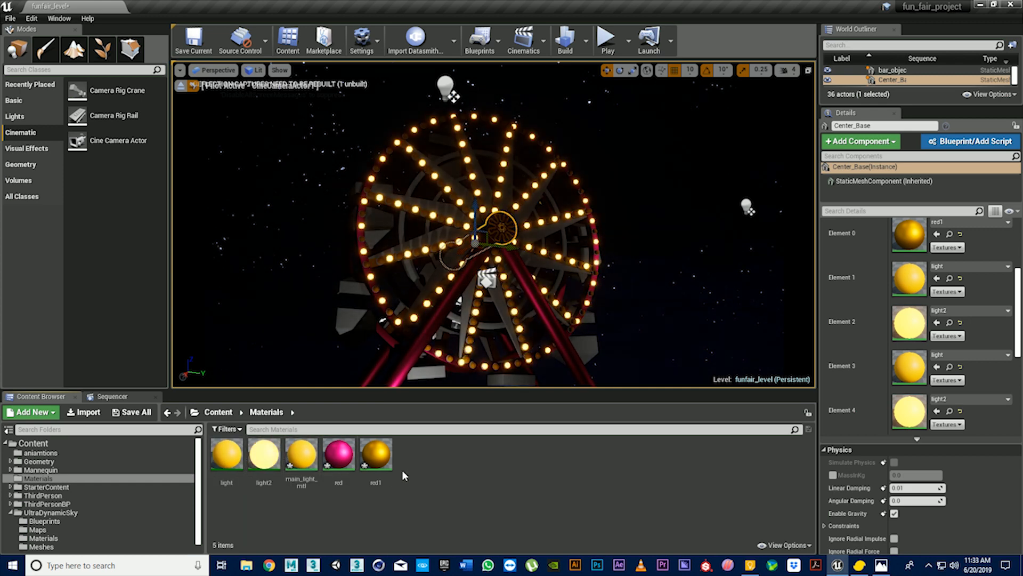
click(229, 460)
key(ctrl+w)
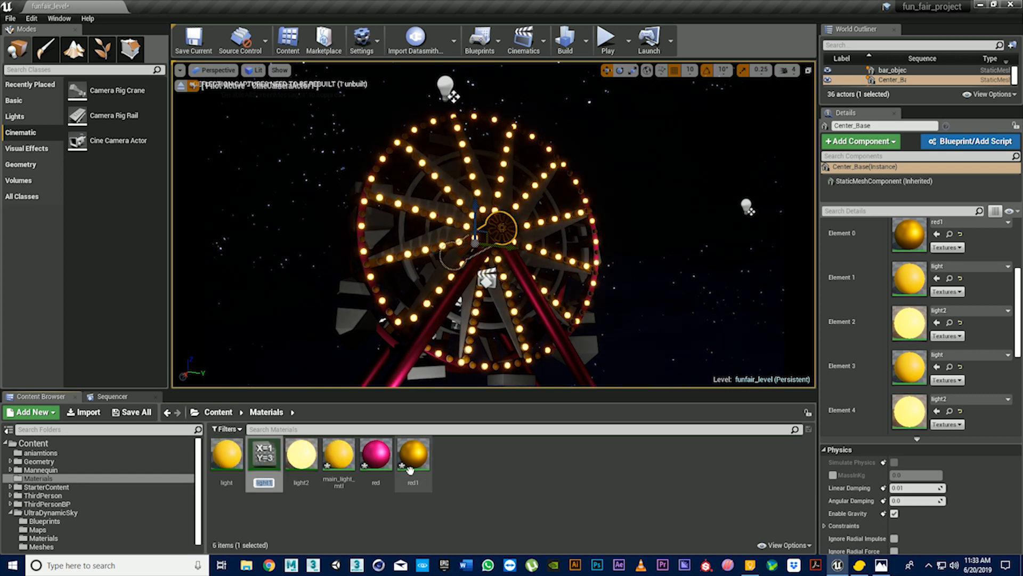
Examine the parameters and property overrides of the duplicated light1 material instance
click(260, 458)
double_click(260, 457)
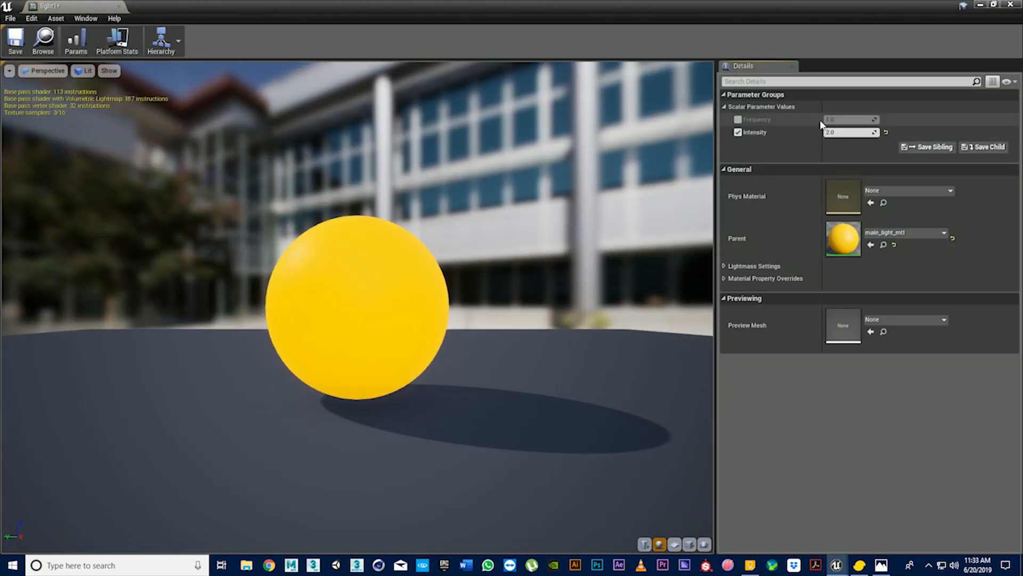
click(725, 265)
click(726, 265)
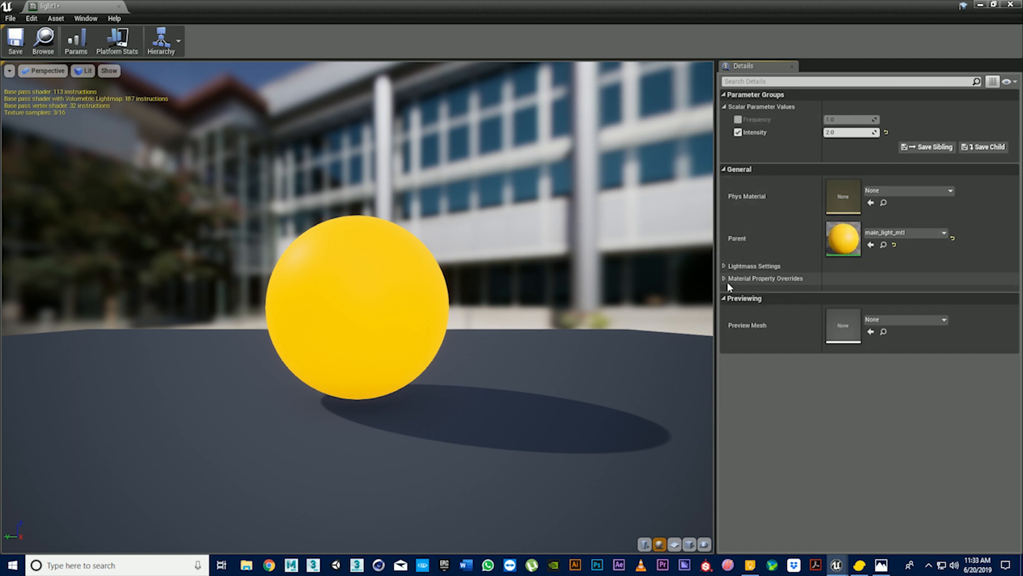
click(723, 277)
click(722, 278)
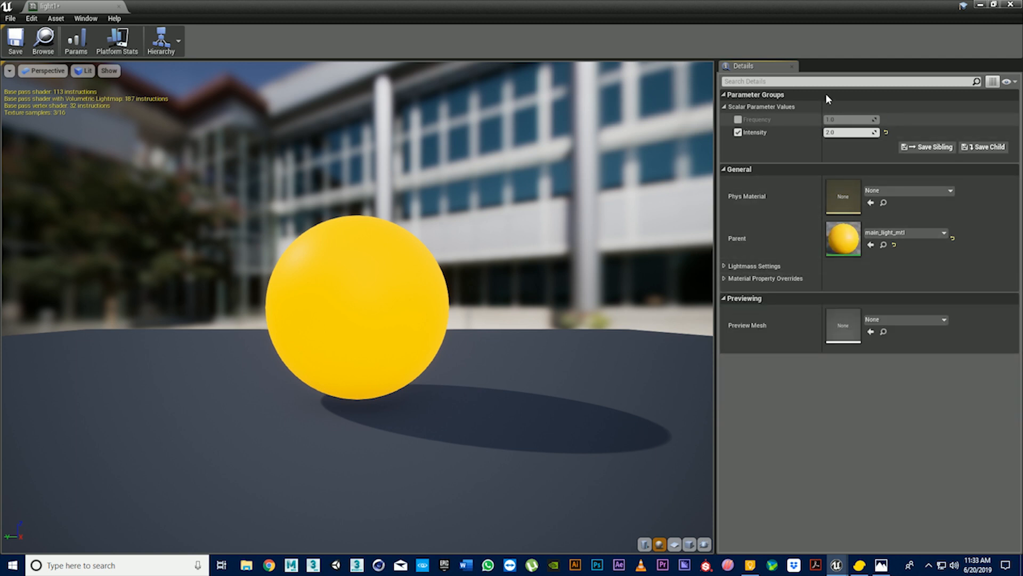
click(1011, 5)
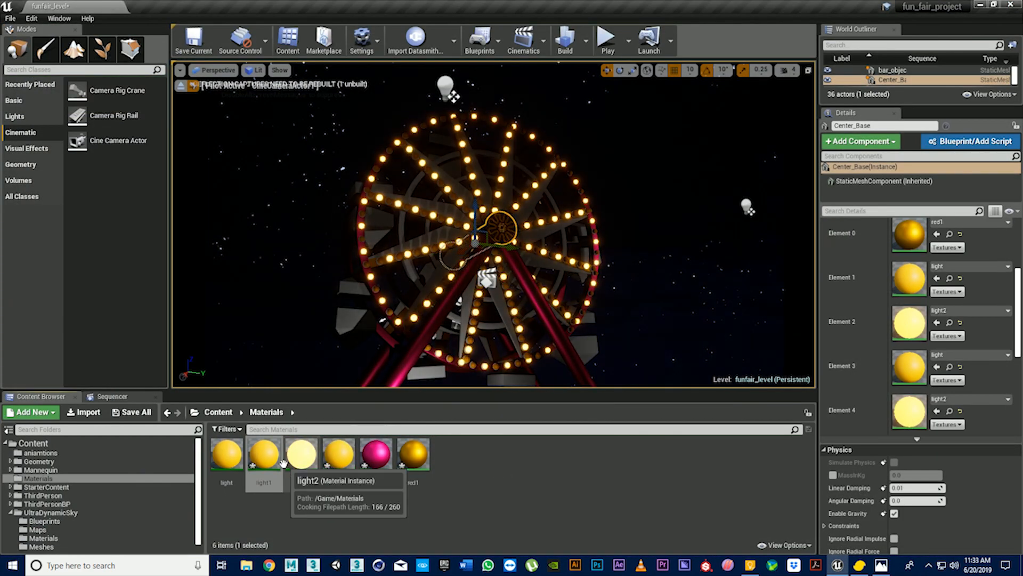
Delete the light1 material instance from the Materials folder
right_click(266, 457)
click(309, 300)
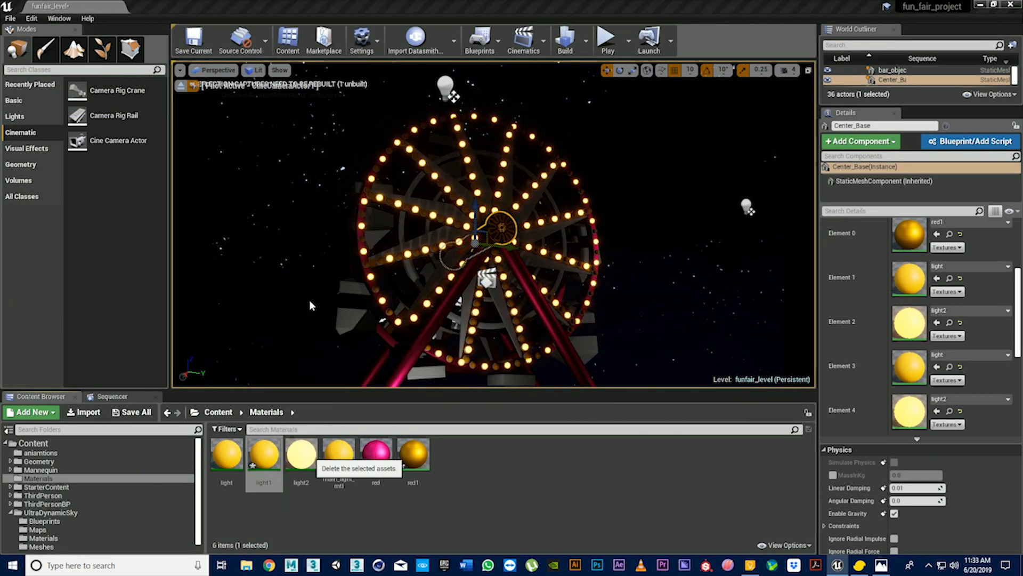
click(480, 453)
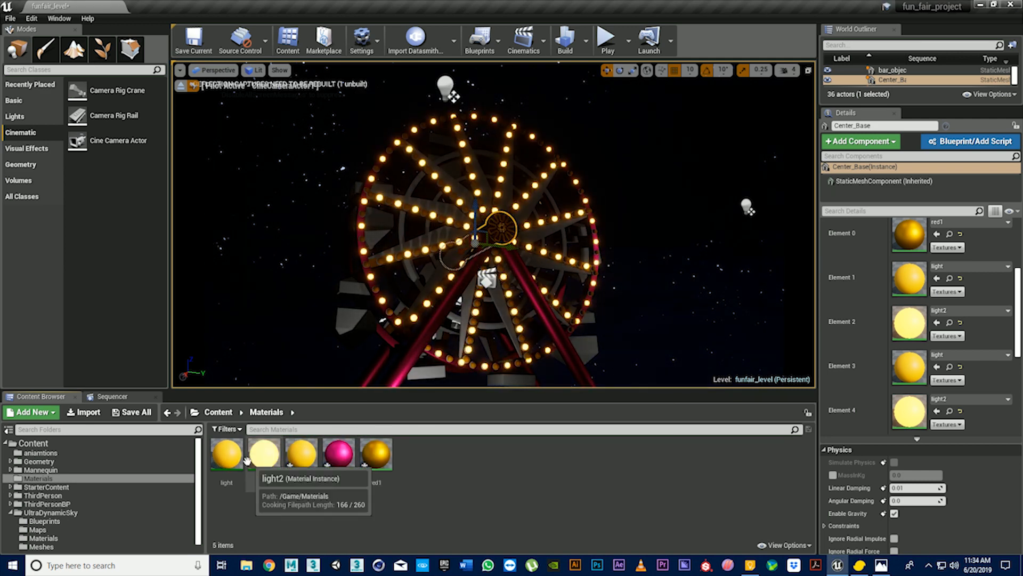
Reposition the base colour constant node in the main_light_mtl graph, and apply and save the material
click(226, 455)
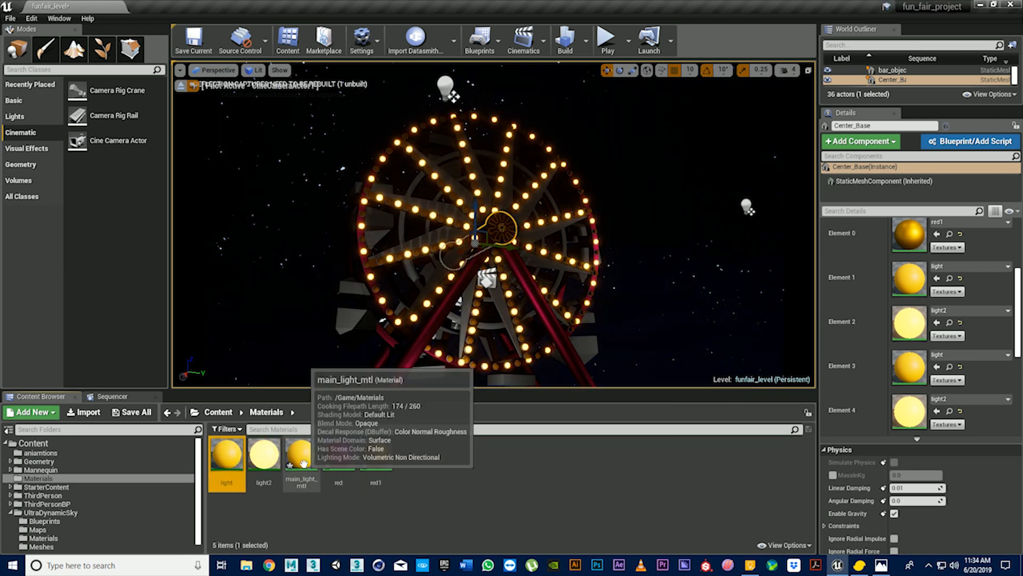
click(305, 465)
double_click(304, 464)
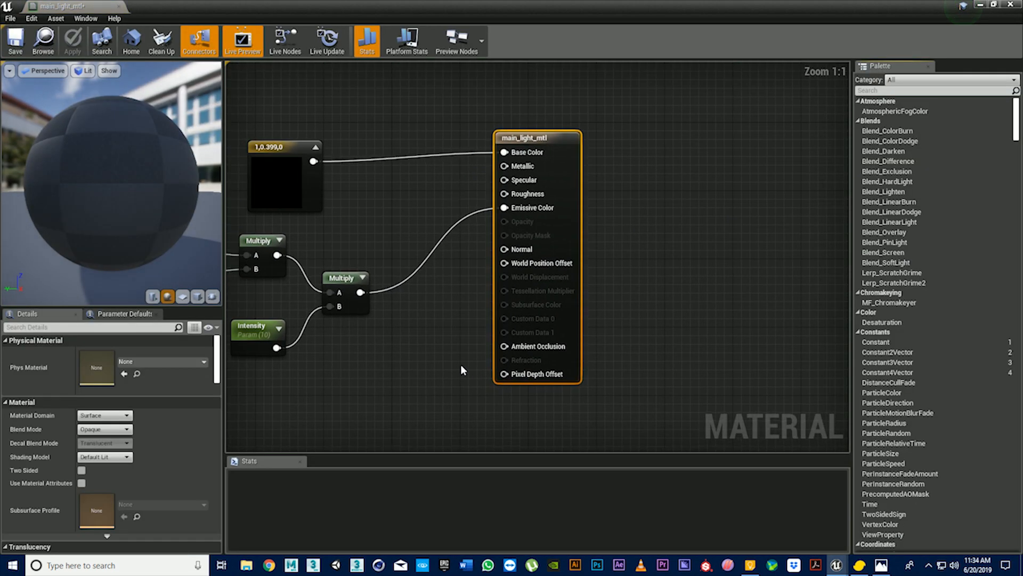
right_drag(461, 363, 656, 363)
drag(459, 153, 527, 136)
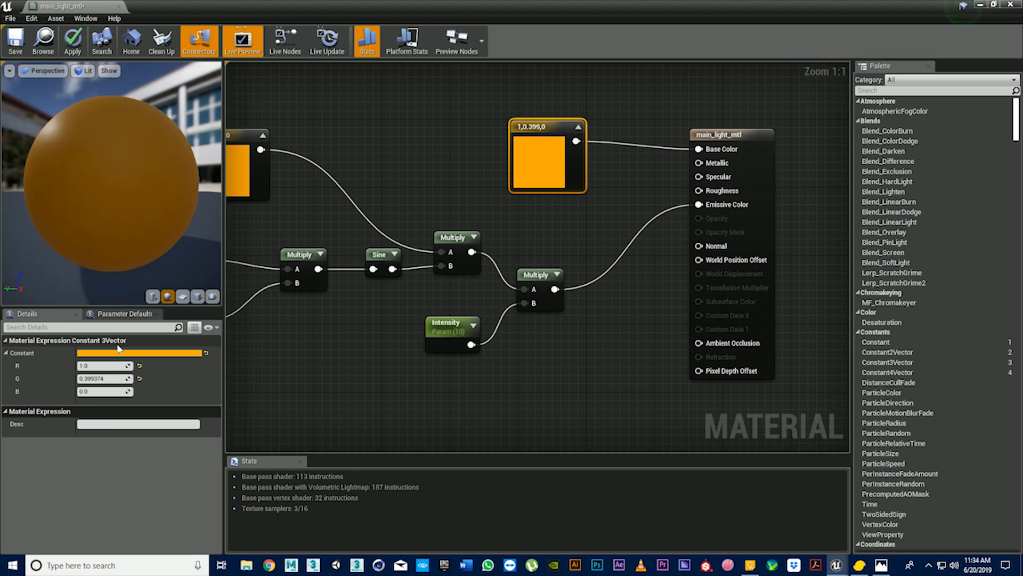
click(72, 41)
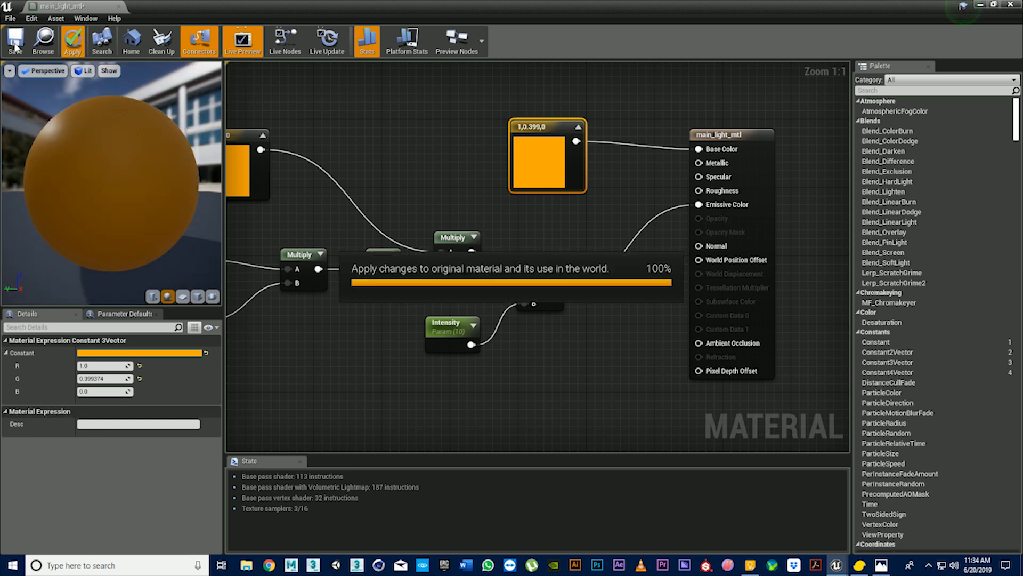
click(15, 42)
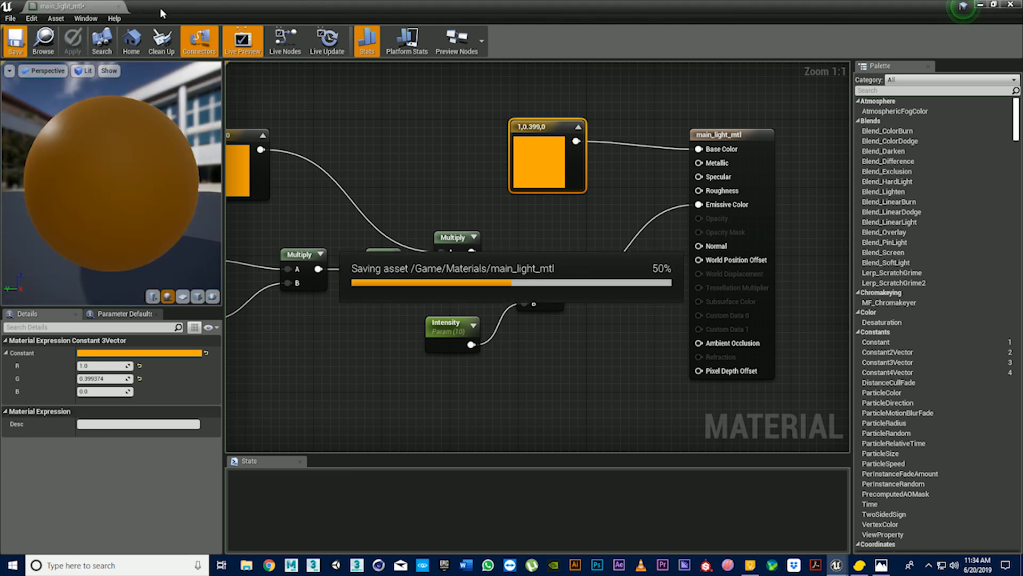
click(119, 7)
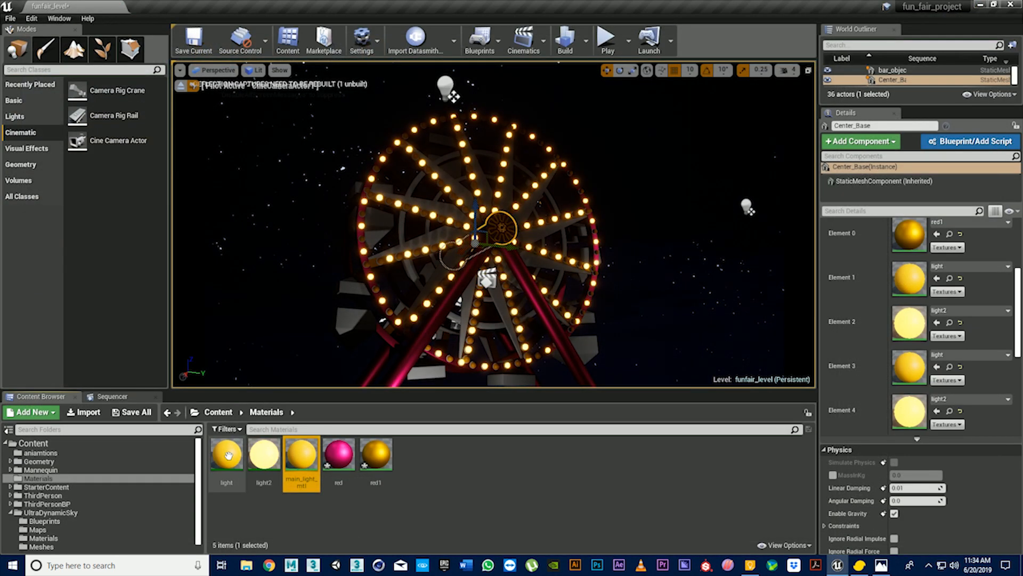
Assign the light material to Elements 0 through 6 of Support_wing, the Ferris wheel's radial supports
drag(226, 454, 441, 246)
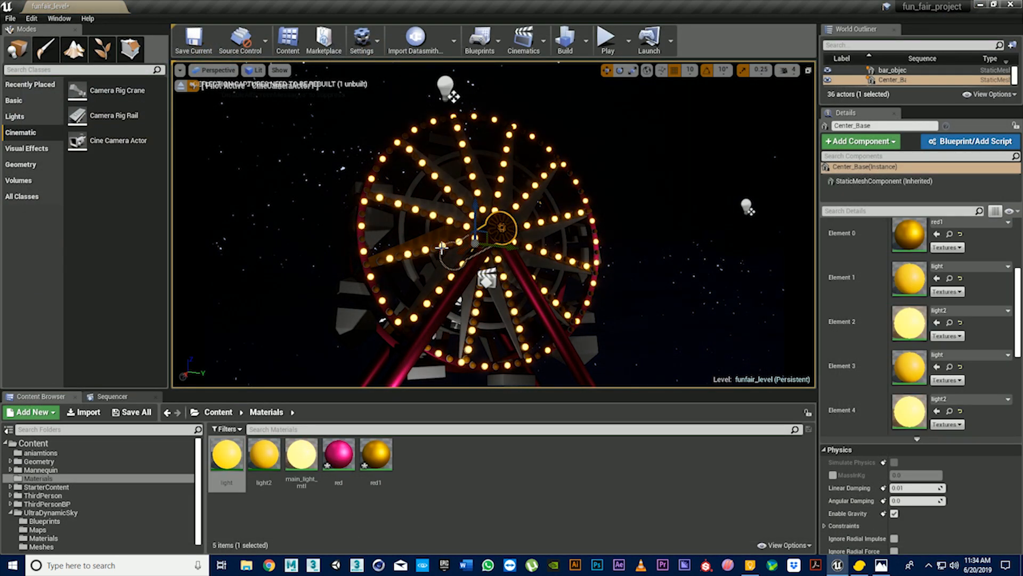
click(433, 202)
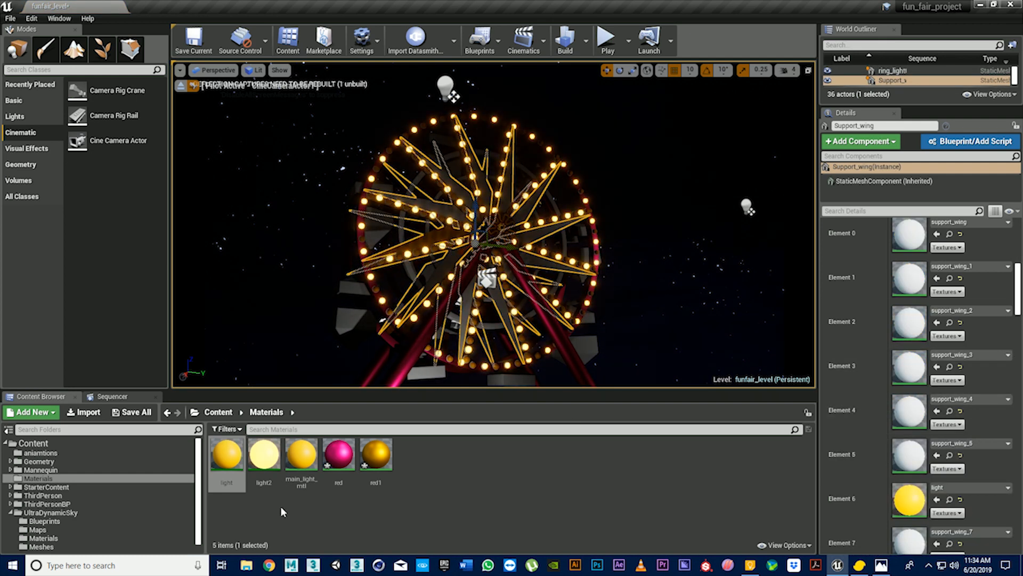
click(937, 278)
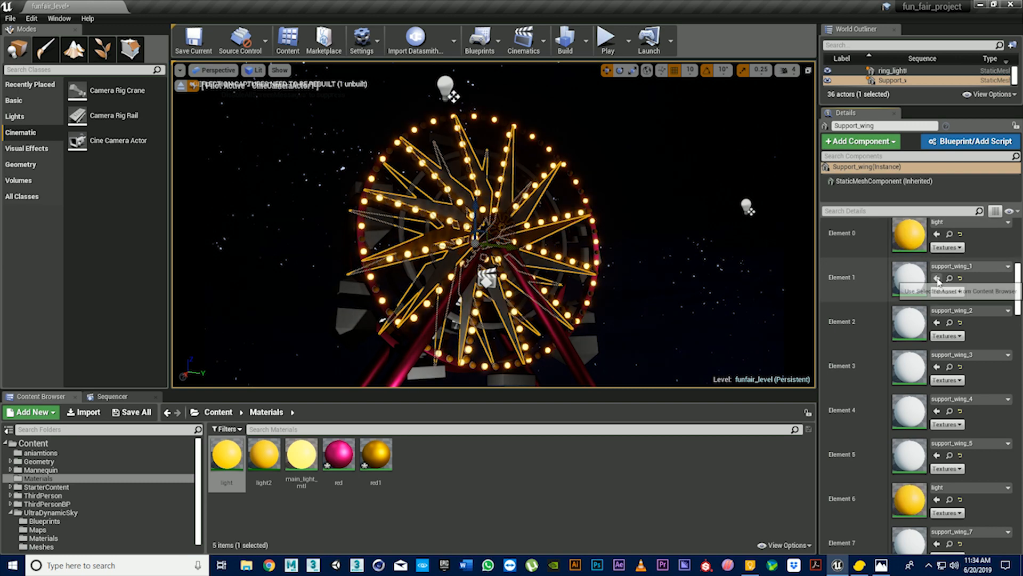
click(937, 323)
click(937, 366)
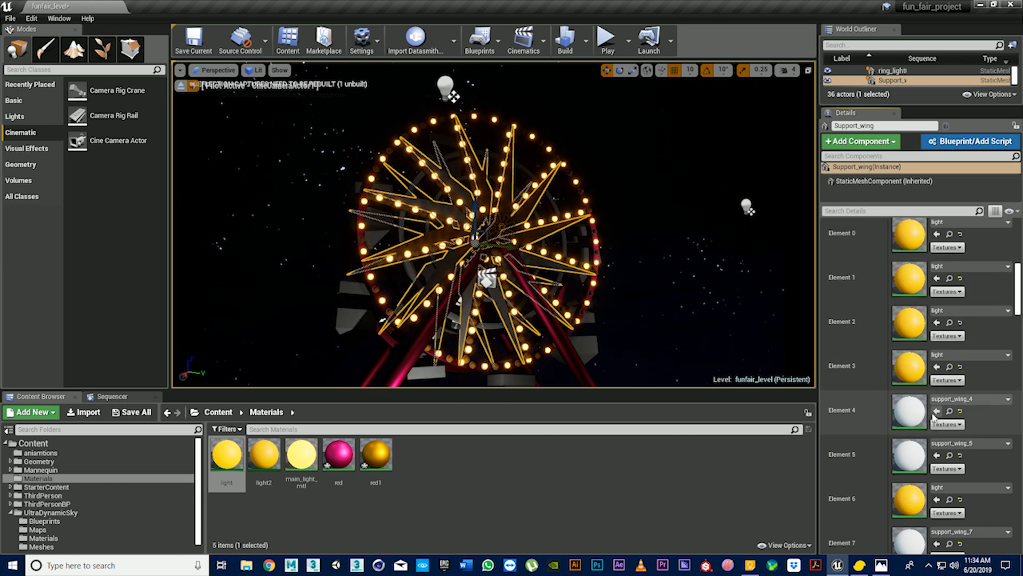
click(937, 411)
click(937, 456)
scroll(954, 419, down, 2)
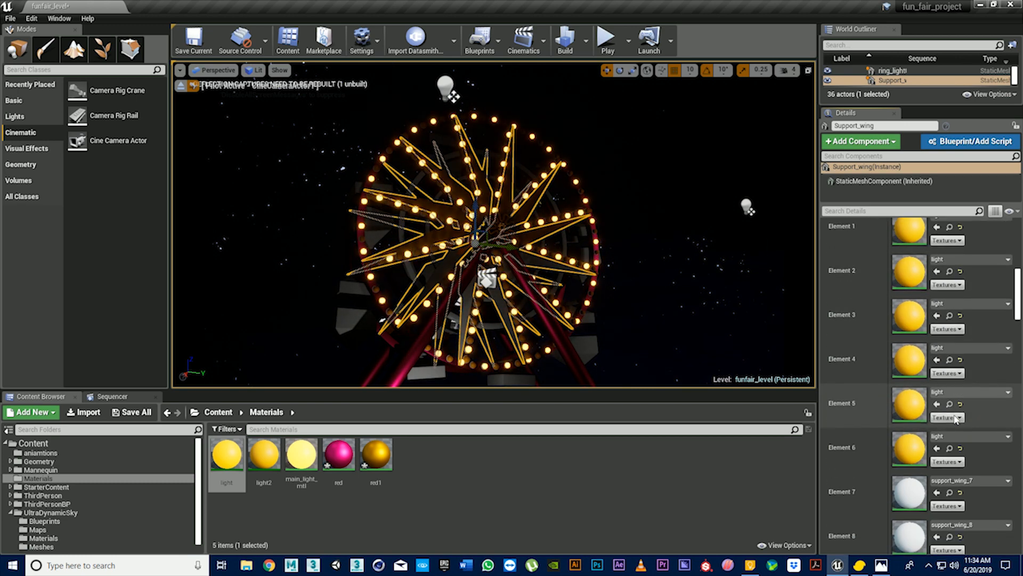
Assign the light material to the remaining Elements 7 through 11 of Support_wing
click(937, 492)
scroll(938, 482, down, 6)
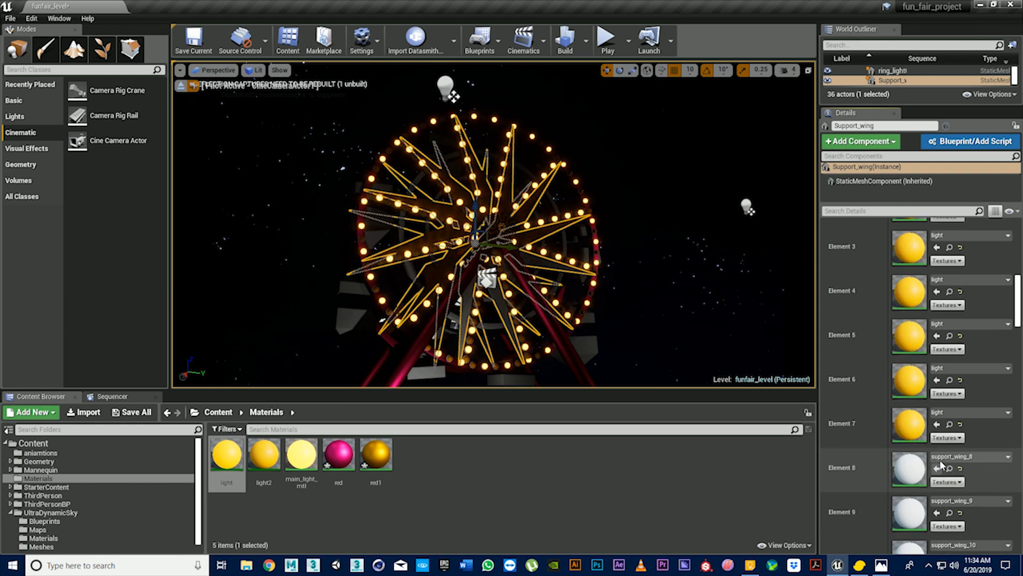
click(937, 383)
click(937, 427)
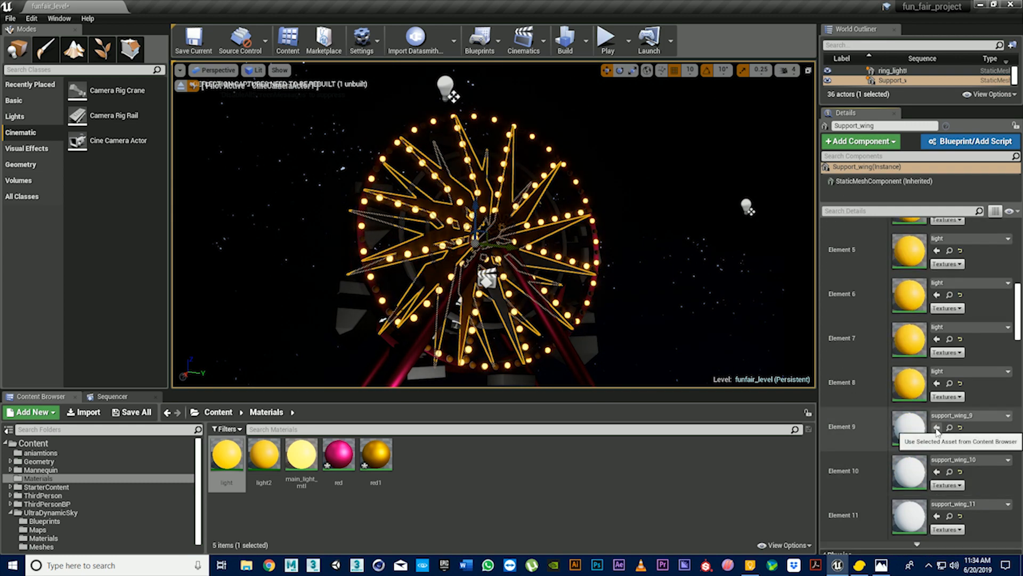
click(937, 472)
click(937, 516)
scroll(938, 480, down, 4)
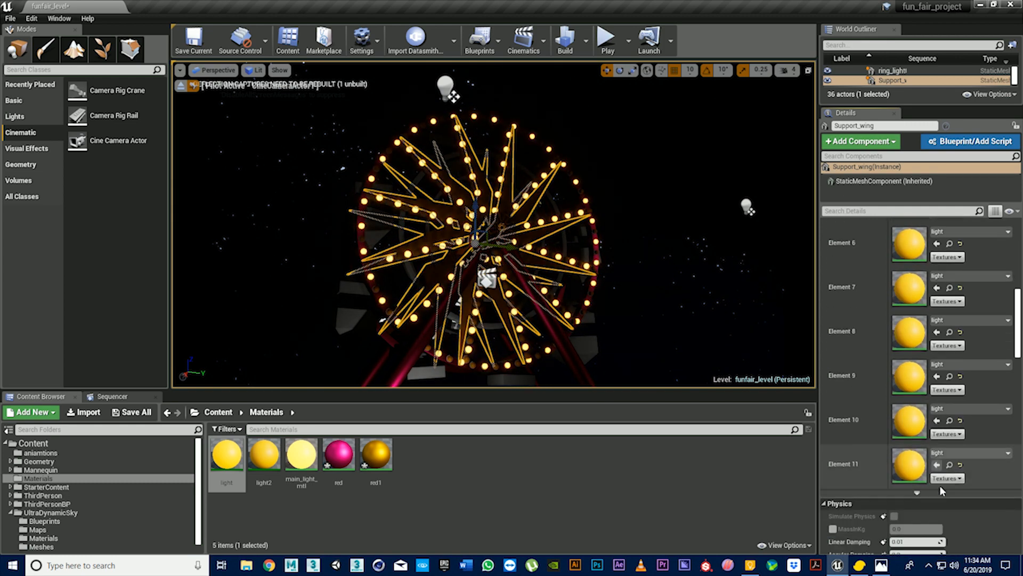
click(665, 177)
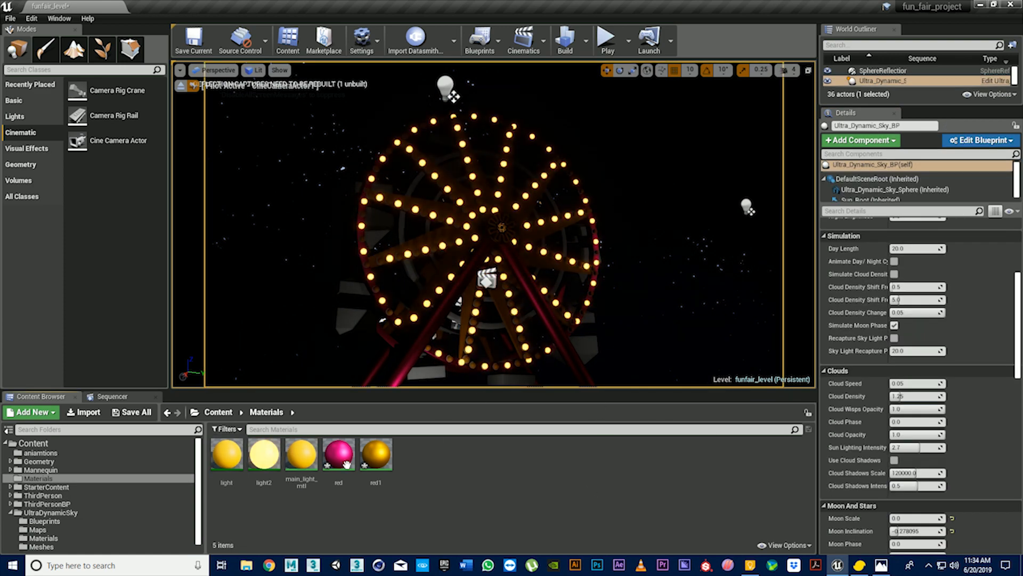
Assign red1 to Element 0 and red to Elements 1 through 3 of the Animating_object_5 cabin
right_drag(635, 235, 469, 245)
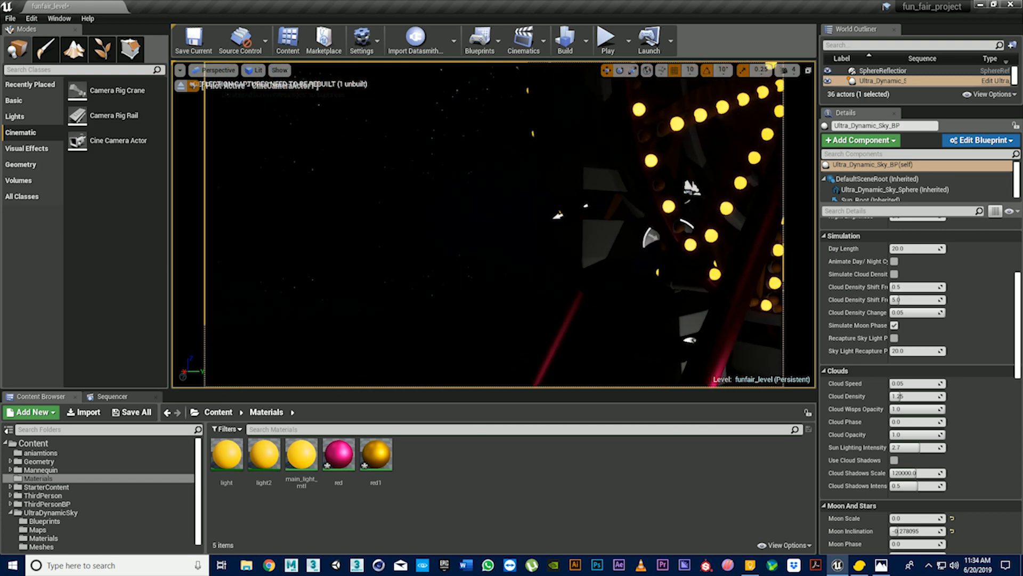
click(571, 225)
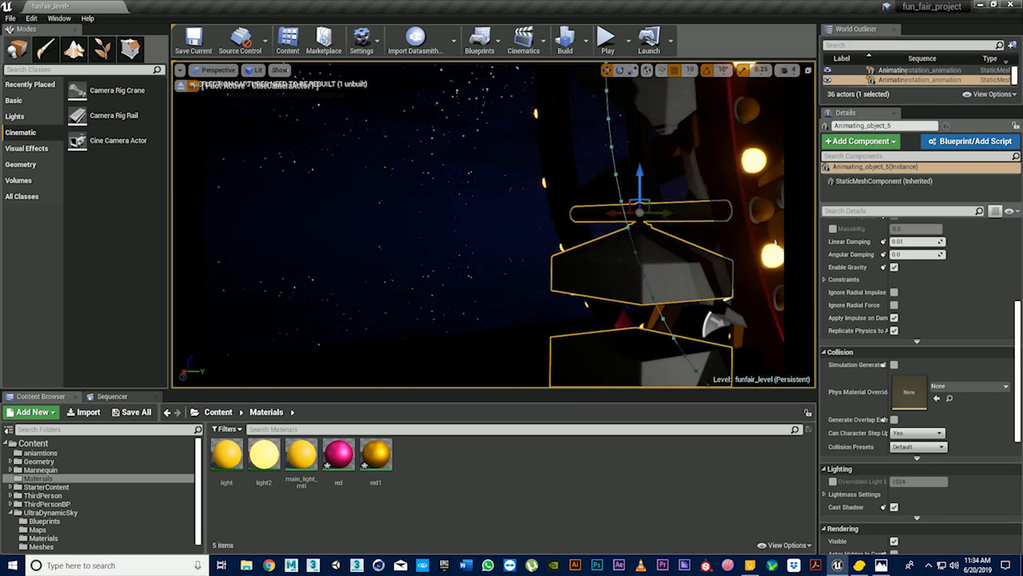
drag(376, 454, 689, 214)
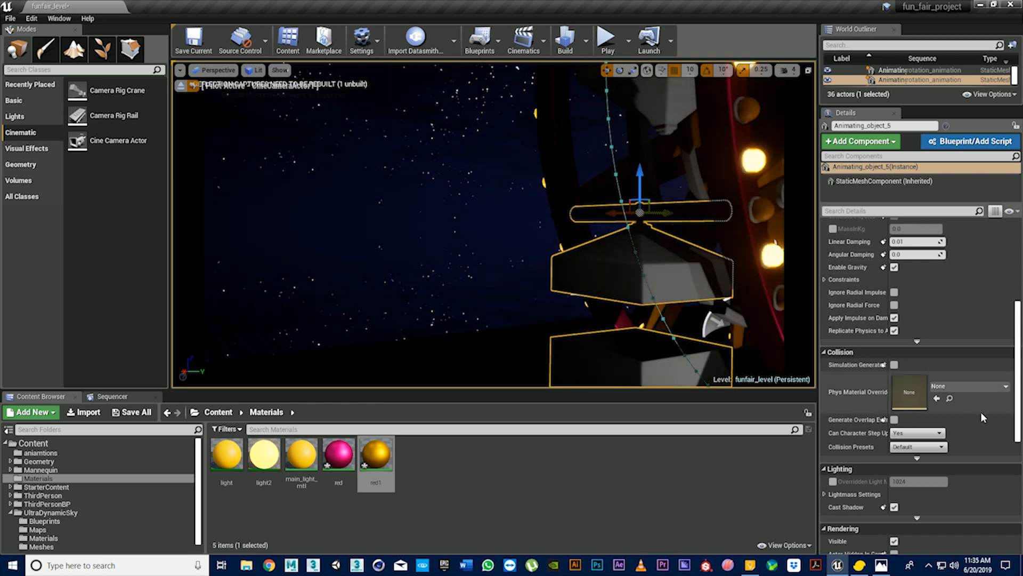
scroll(982, 408, up, 10)
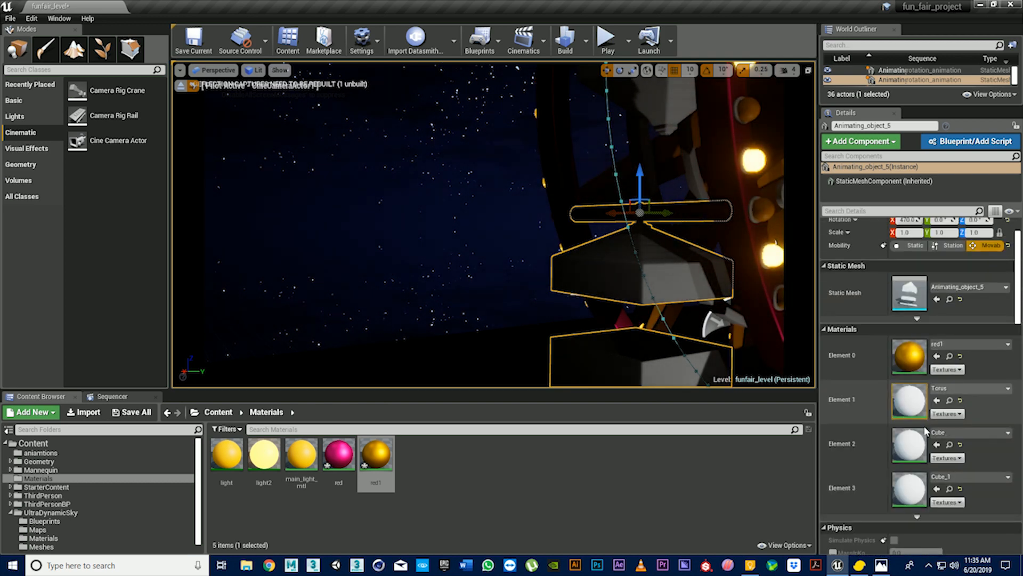
drag(345, 458, 909, 401)
drag(348, 454, 910, 443)
drag(344, 452, 909, 493)
Enlarge the actor list and assign red1 to Element 0 and red to Elements 1 through 3 of Animating_object
right_drag(746, 250, 581, 234)
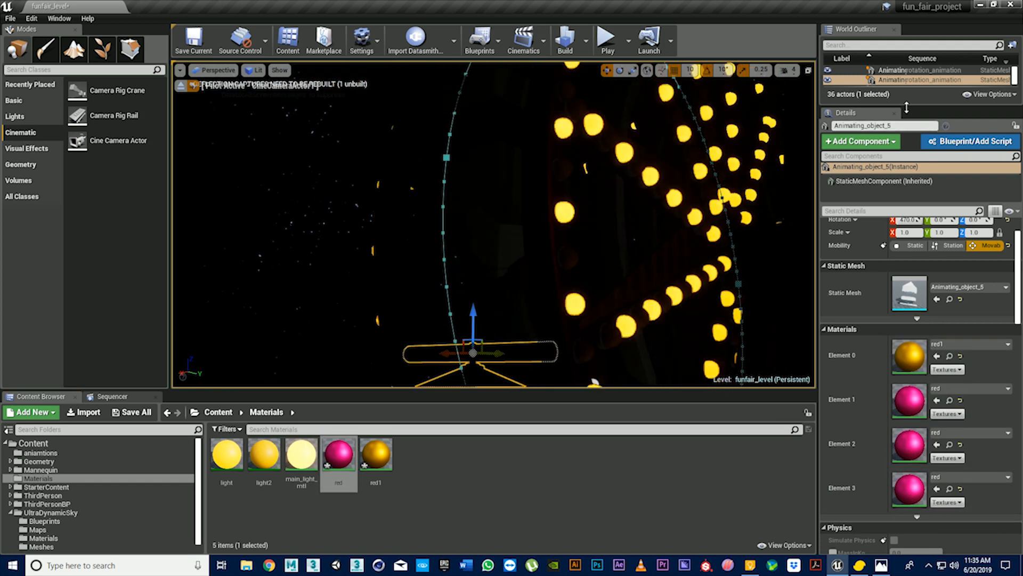
drag(912, 114, 918, 197)
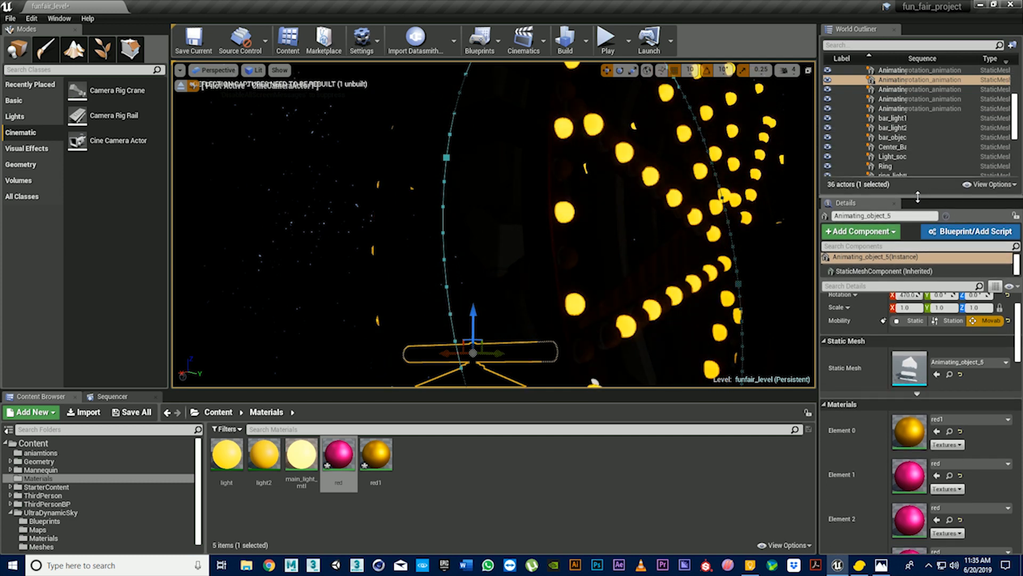
scroll(915, 109, up, 2)
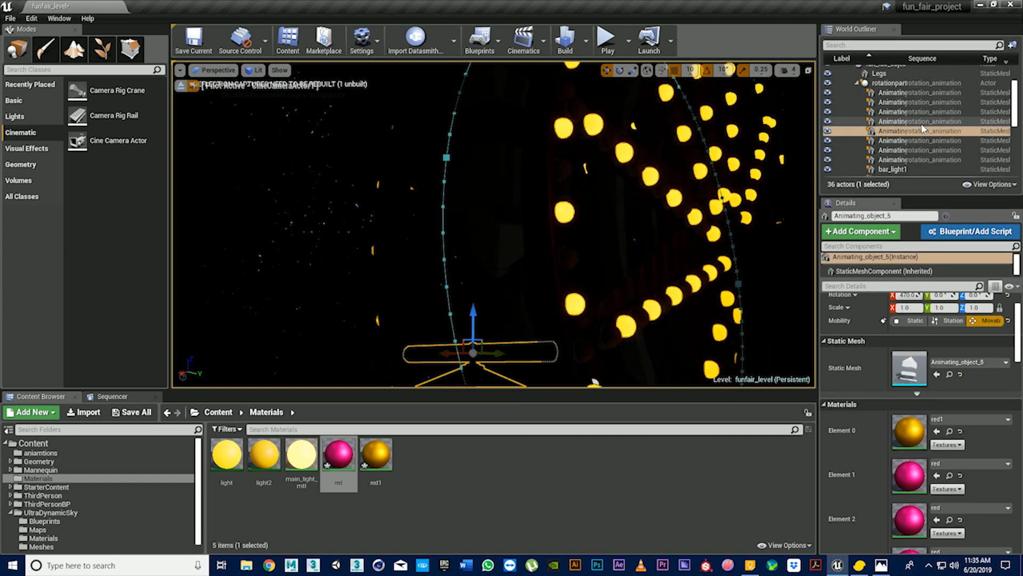
click(915, 93)
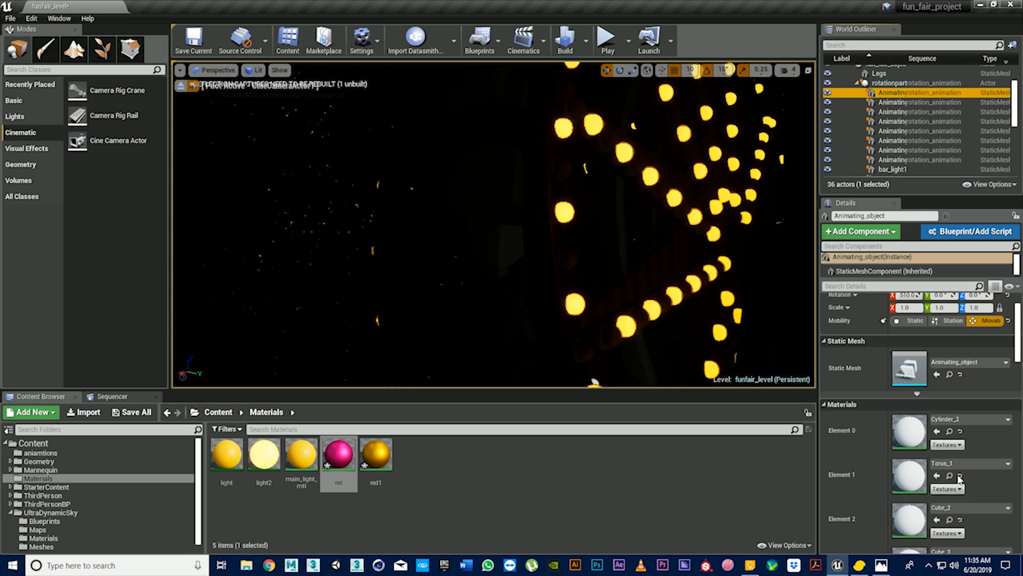
drag(375, 457, 909, 431)
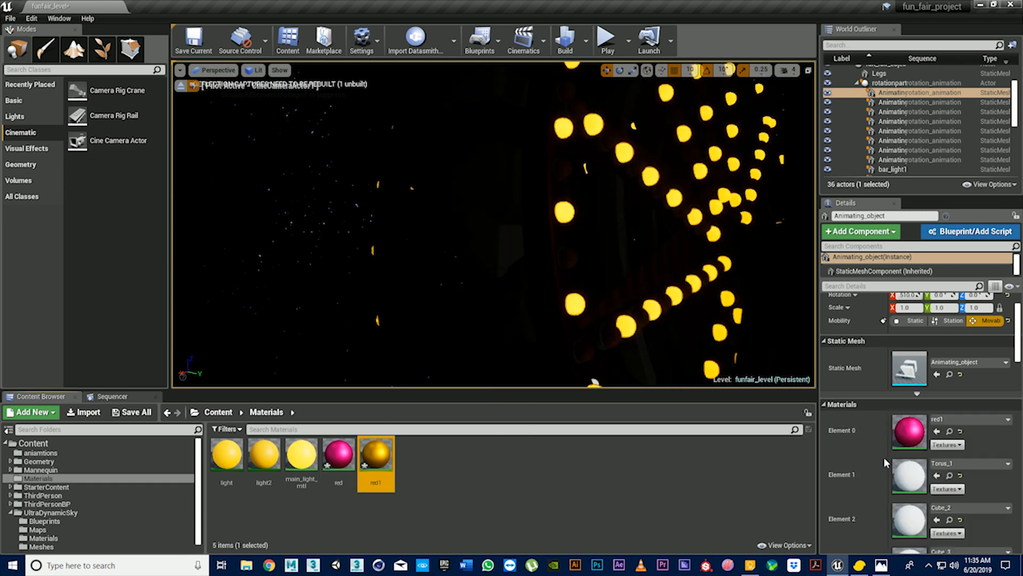
drag(338, 457, 909, 476)
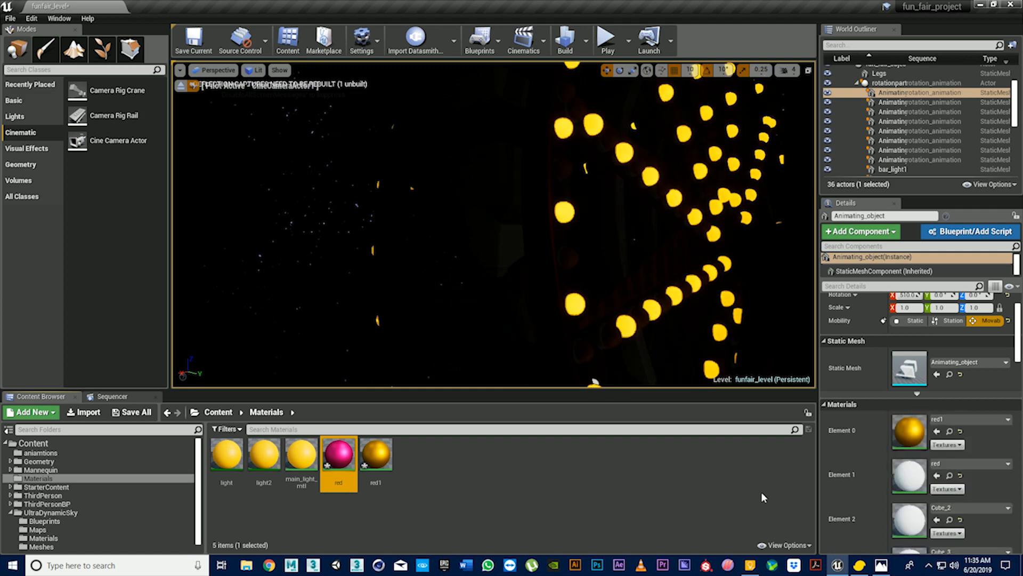
drag(348, 454, 909, 518)
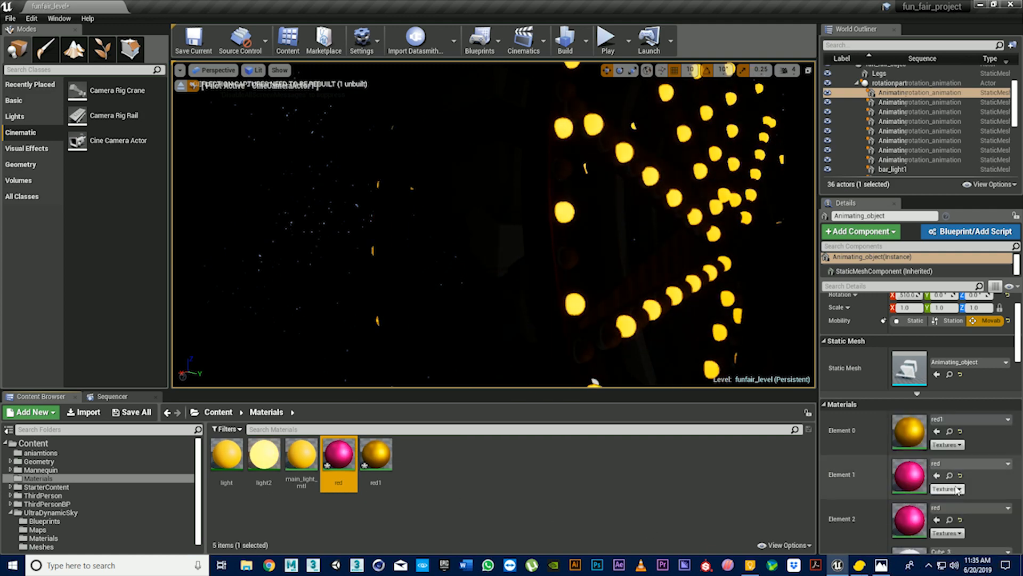
scroll(938, 491, down, 3)
click(936, 496)
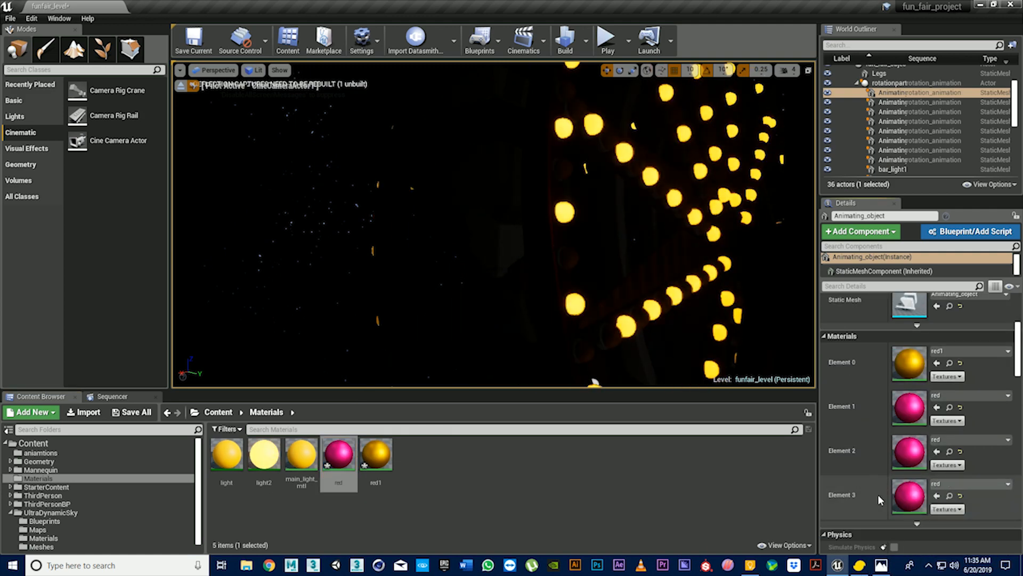
Assign red1 to Element 0 and red to Elements 1 through 3 of Animating_object_2, and red1 to Element 0 of Animating_object_3
click(903, 103)
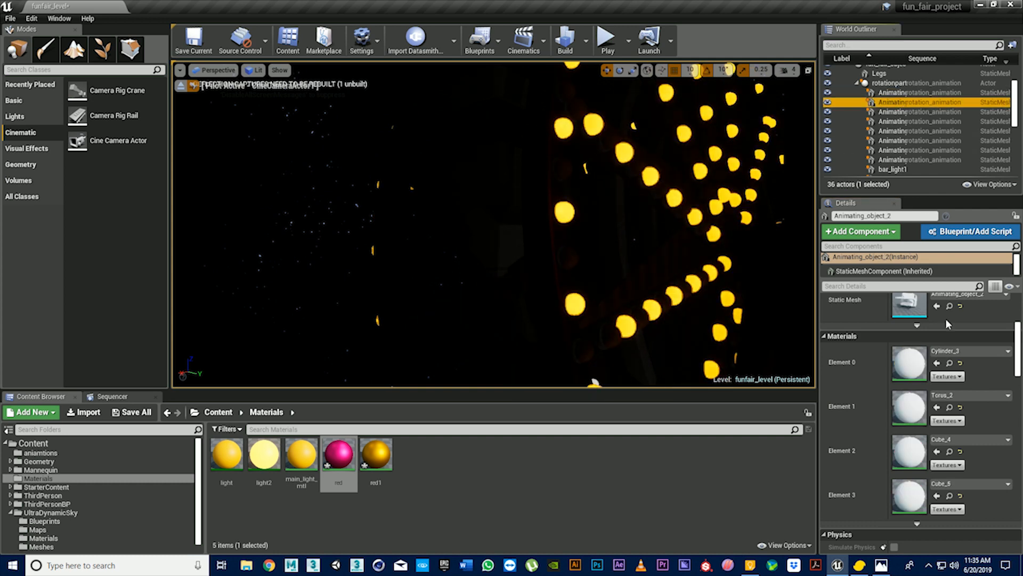
drag(376, 454, 917, 376)
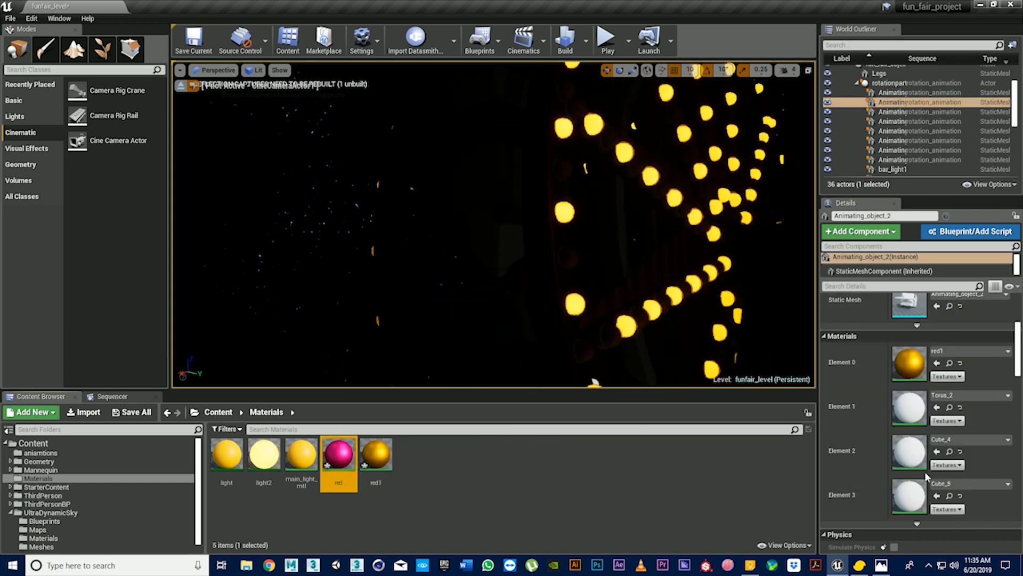
click(937, 407)
click(937, 451)
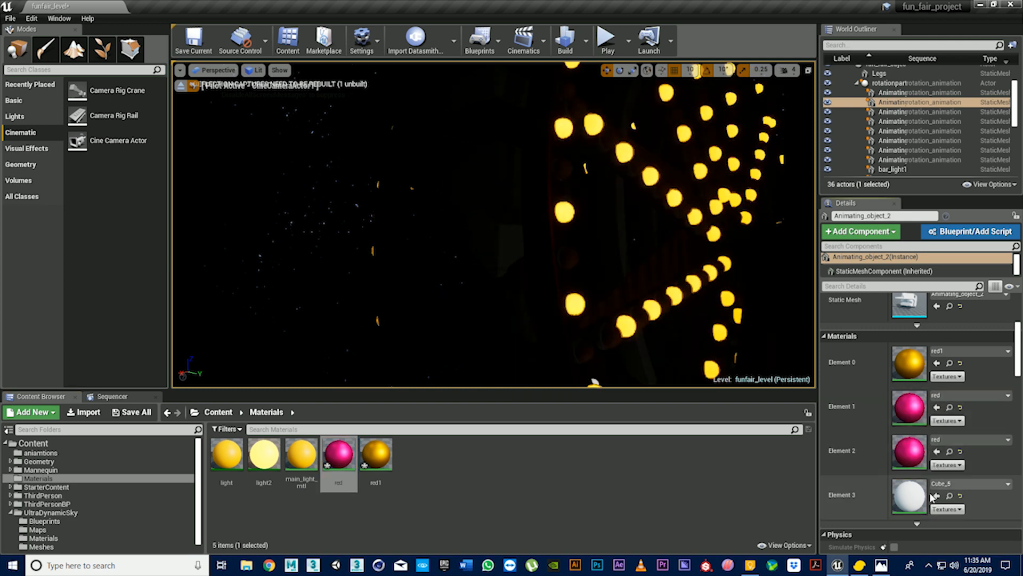
click(937, 495)
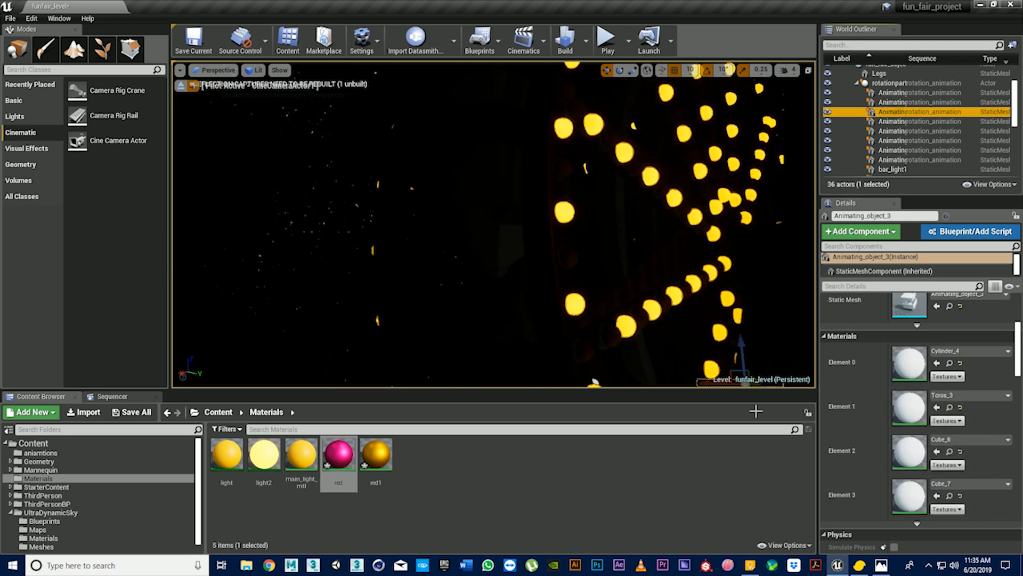
drag(376, 454, 877, 361)
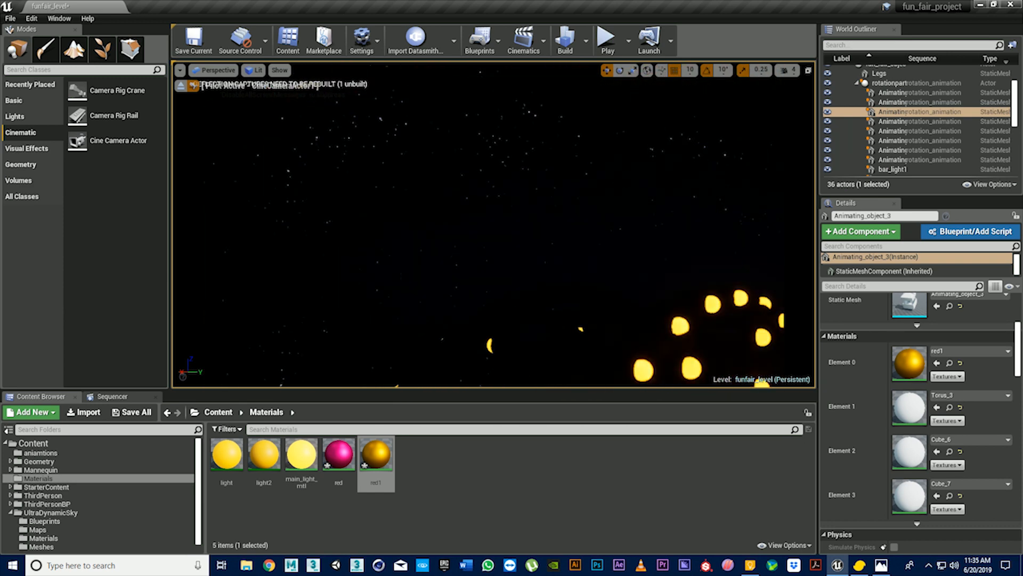
Try a daytime Time Of Day on the Ultra Dynamic Sky actor and undo the change
scroll(953, 149, down, 6)
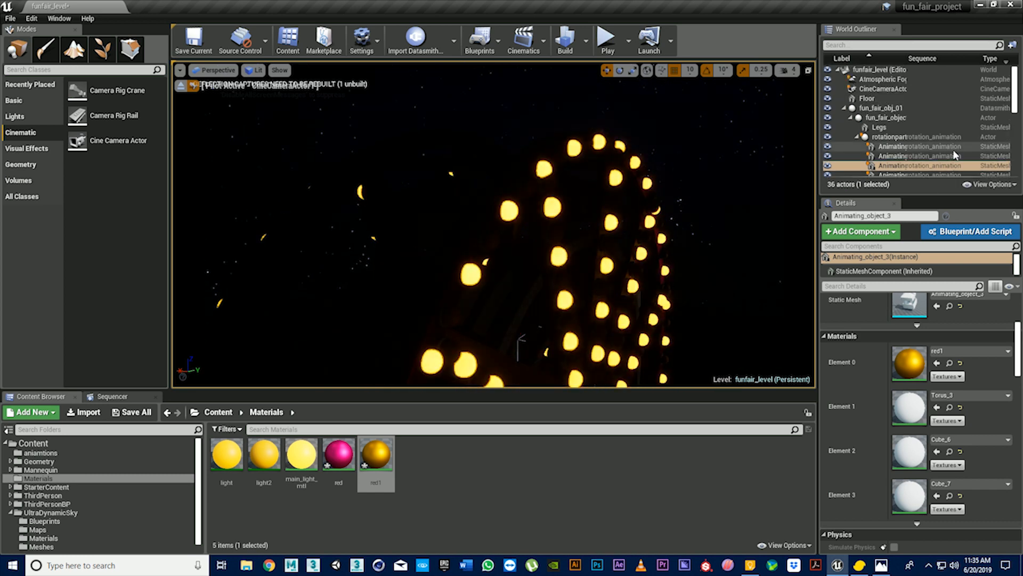
click(907, 171)
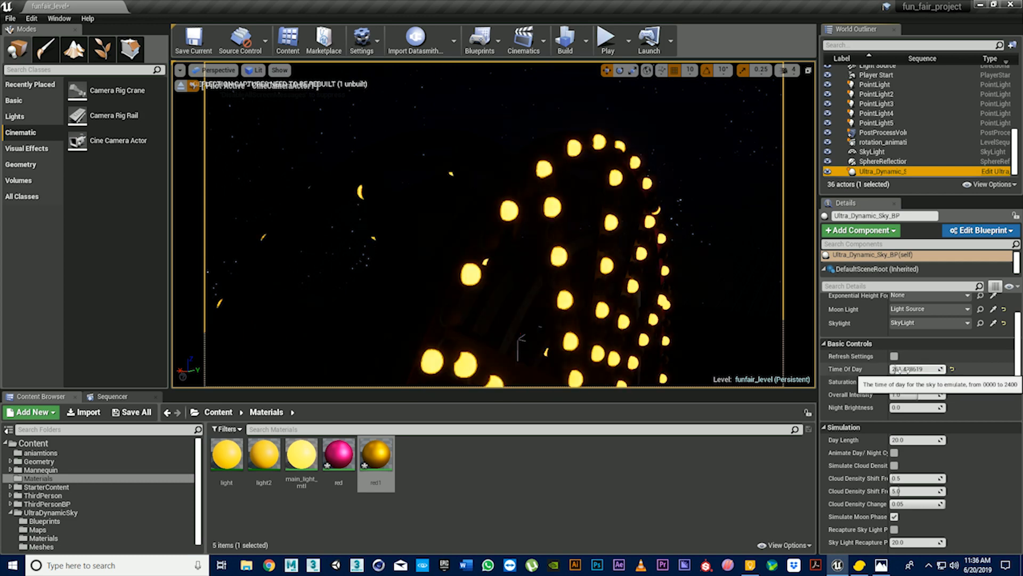
mouse_move(906, 369)
mouse_down()
mouse_move(927, 369)
mouse_move(900, 369)
mouse_move(910, 369)
mouse_up()
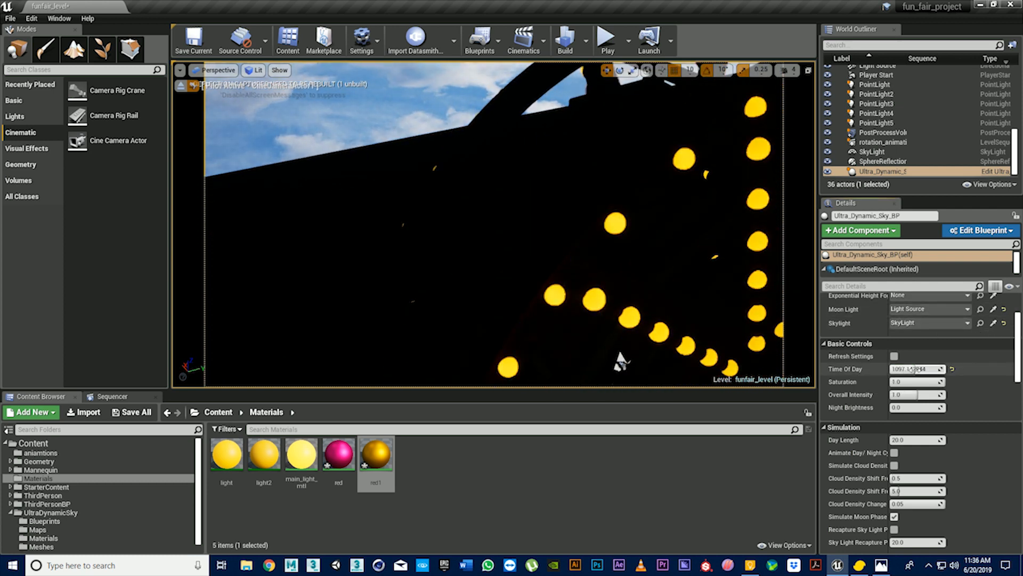
key(ctrl+z)
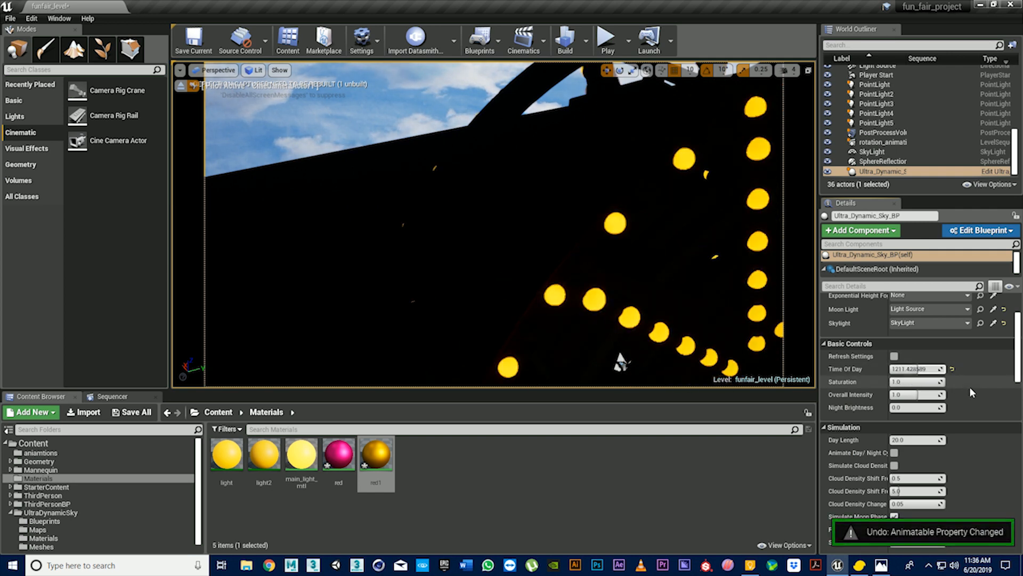
key(ctrl+z)
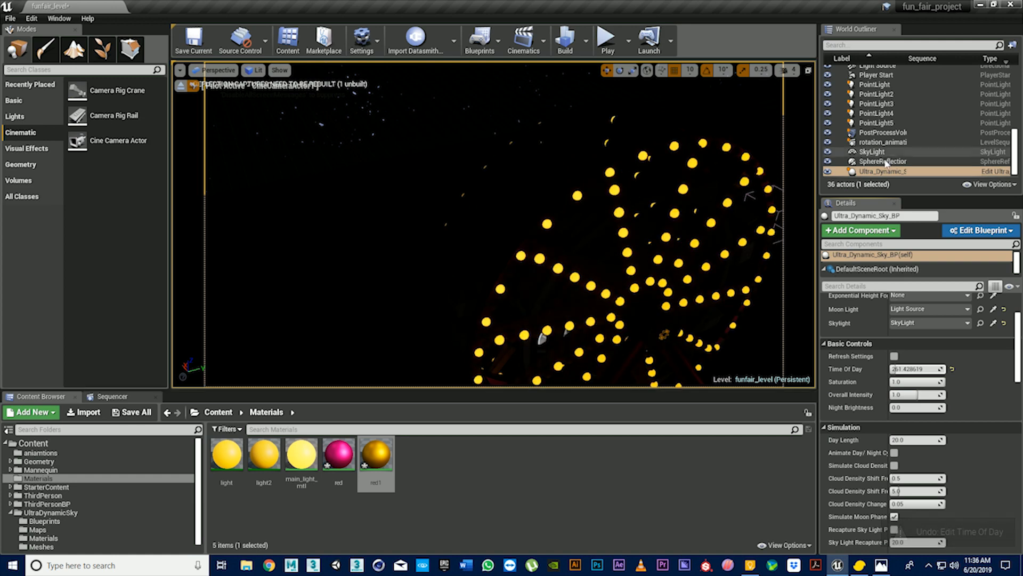
Assign the red material to Elements 1 through 3 of Animating_object_3
scroll(886, 144, up, 5)
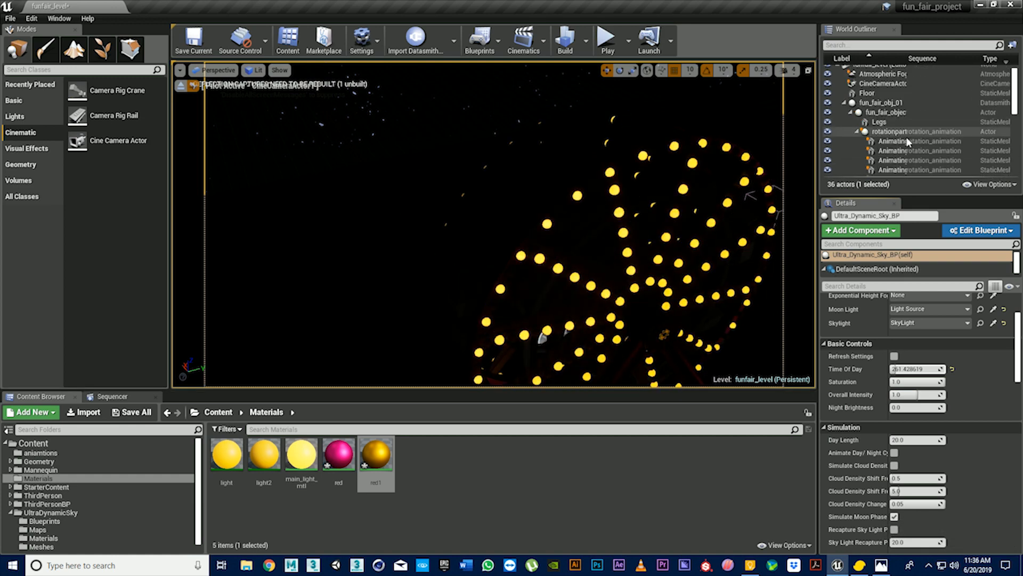
click(909, 141)
scroll(910, 155, down, 2)
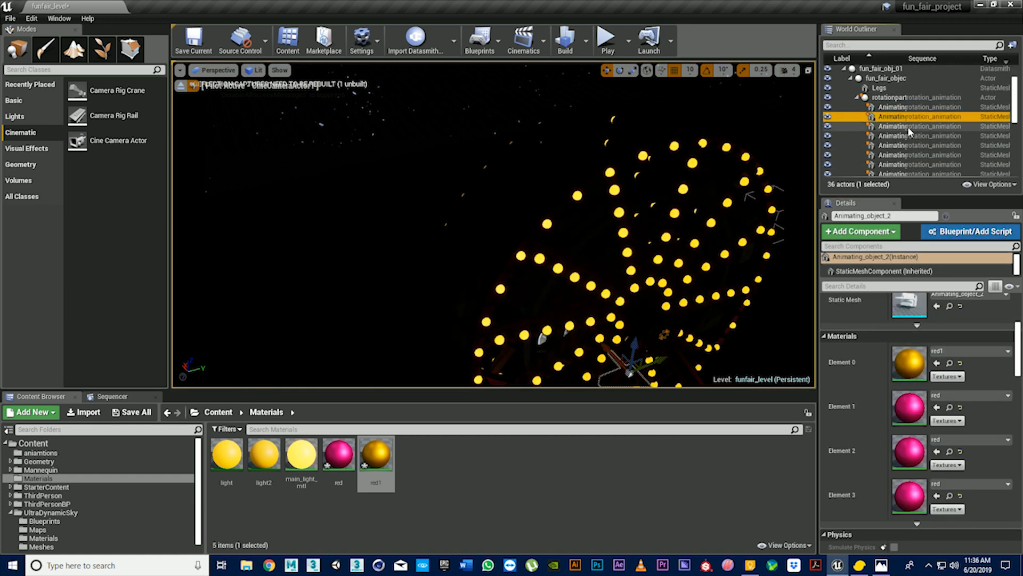
scroll(910, 132, down, 1)
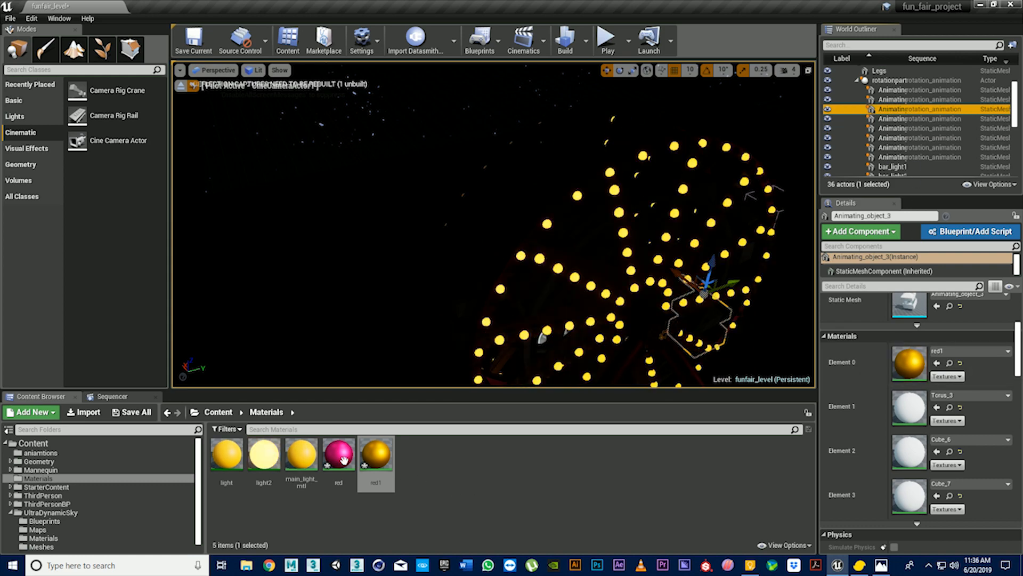
drag(338, 453, 907, 424)
drag(335, 462, 872, 498)
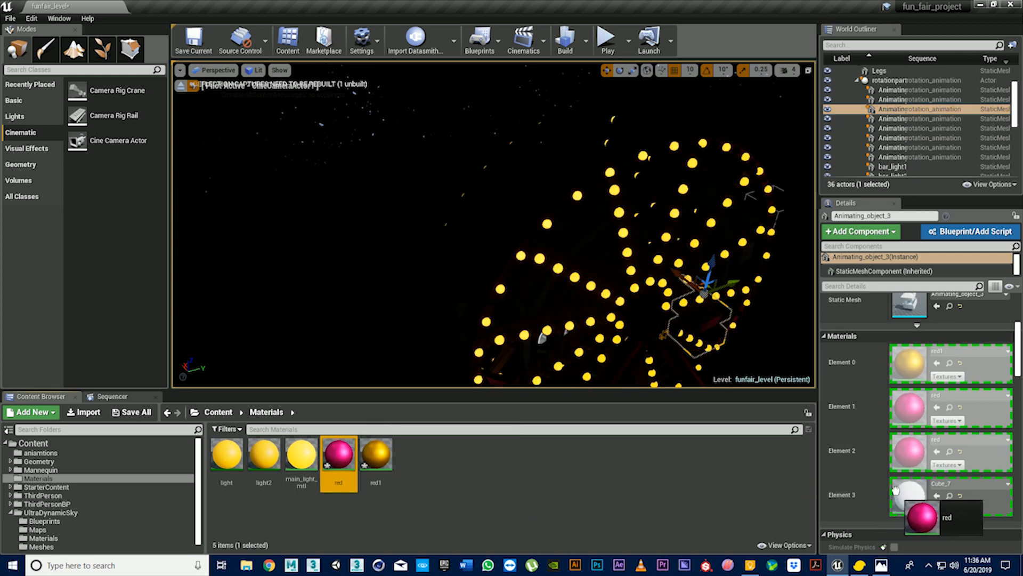
scroll(939, 373, down, 1)
Assign red1 to Element 0 and red to Elements 1 through 3 of Animating_object_4
click(912, 118)
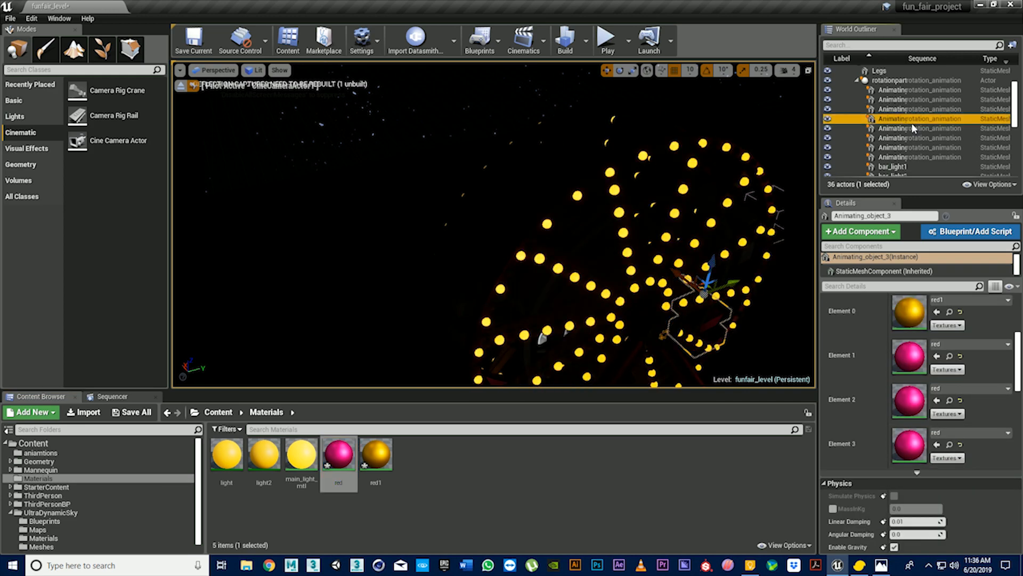
drag(376, 454, 909, 314)
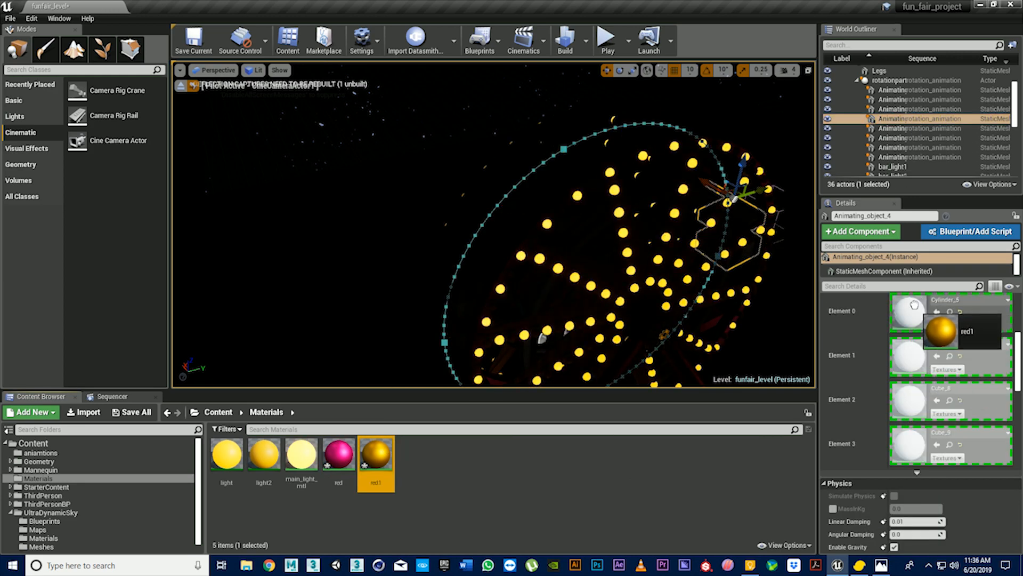
drag(349, 452, 909, 451)
click(889, 129)
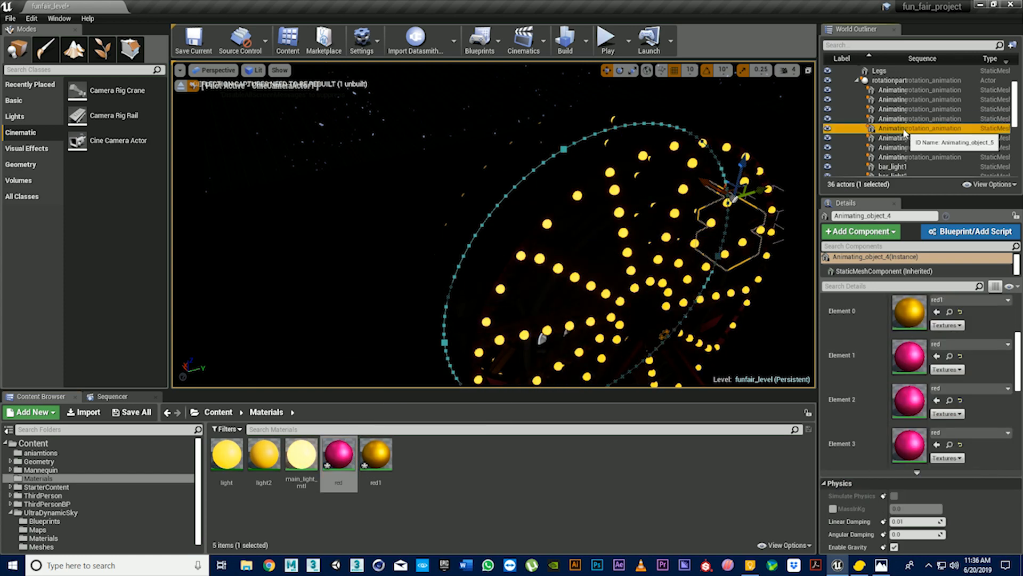
mouse_move(376, 453)
mouse_down()
mouse_move(912, 457)
mouse_move(475, 482)
mouse_move(388, 458)
mouse_up()
Assign red1 to Element 0 and red to Elements 1 through 3 of Animating_object_6
click(913, 137)
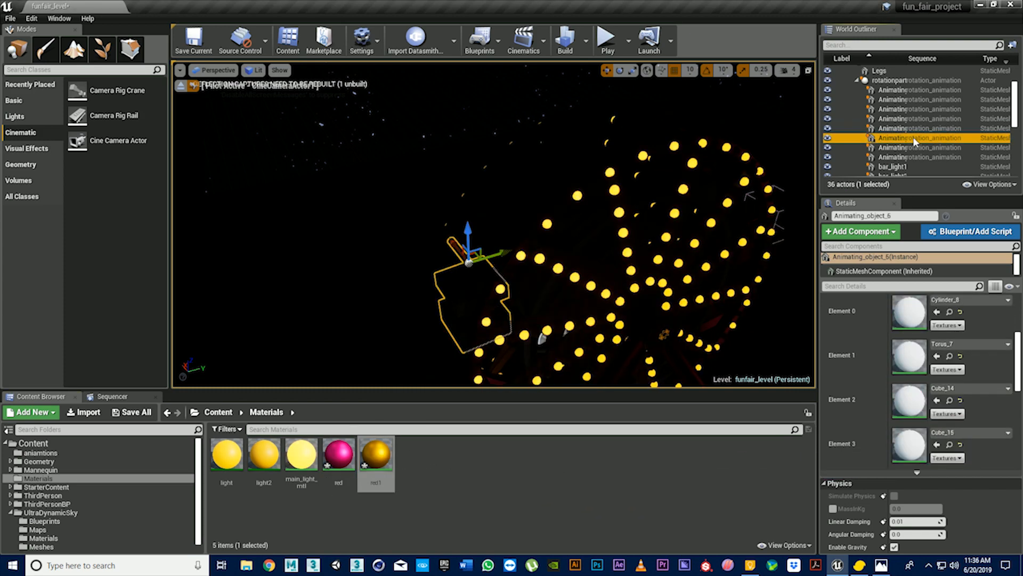
drag(769, 407, 909, 312)
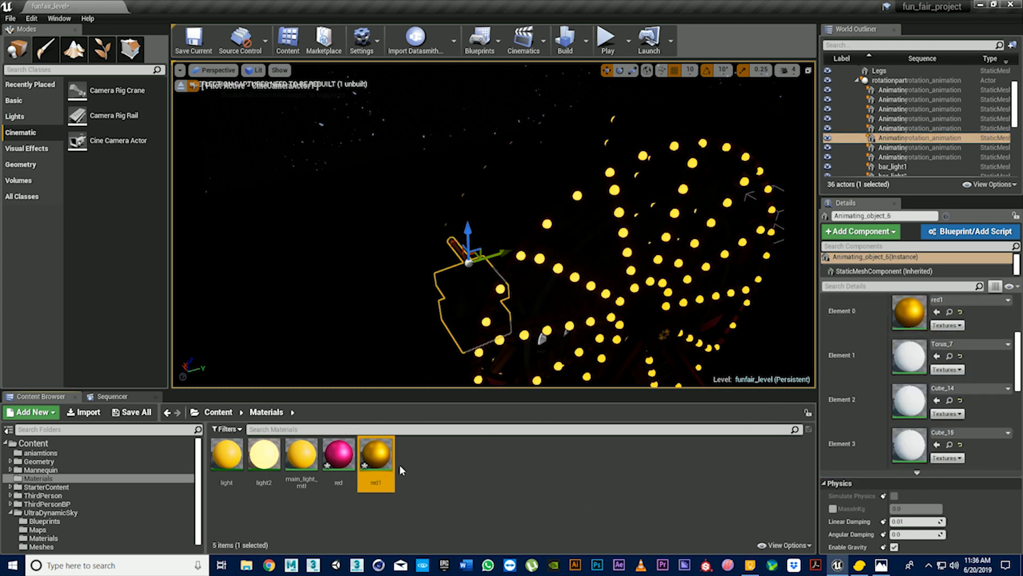
drag(342, 454, 909, 356)
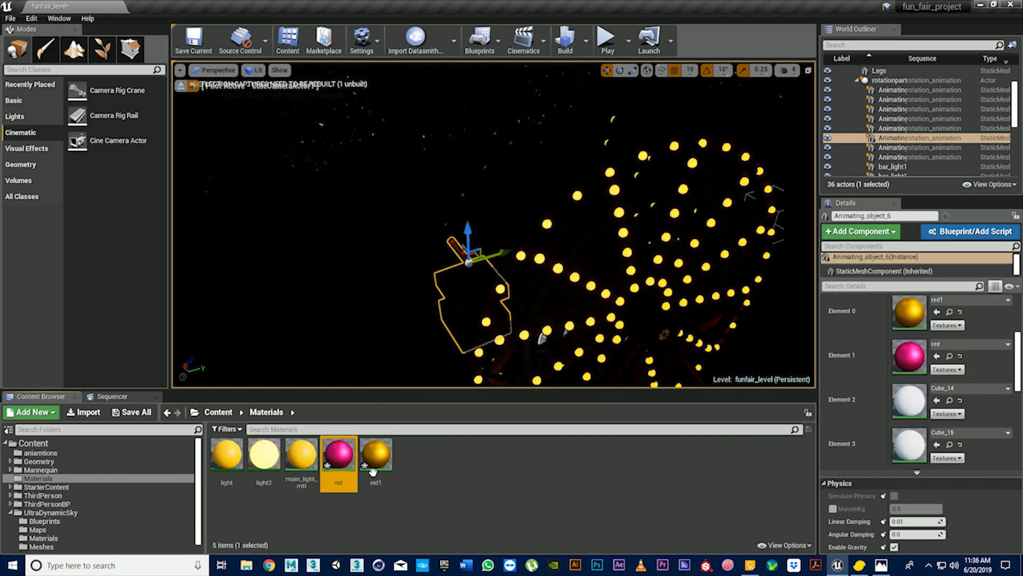
drag(339, 454, 909, 400)
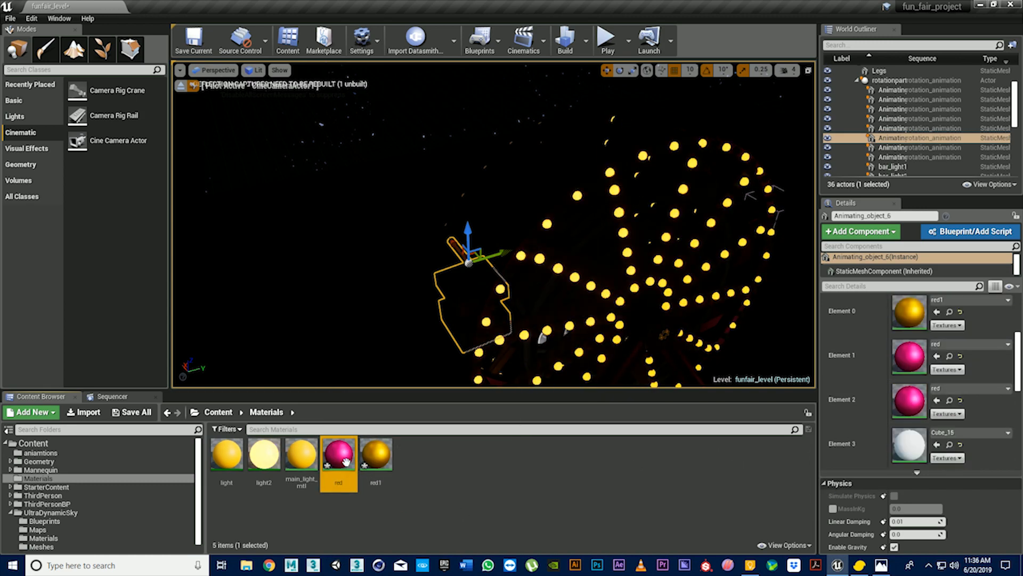
drag(339, 457, 909, 444)
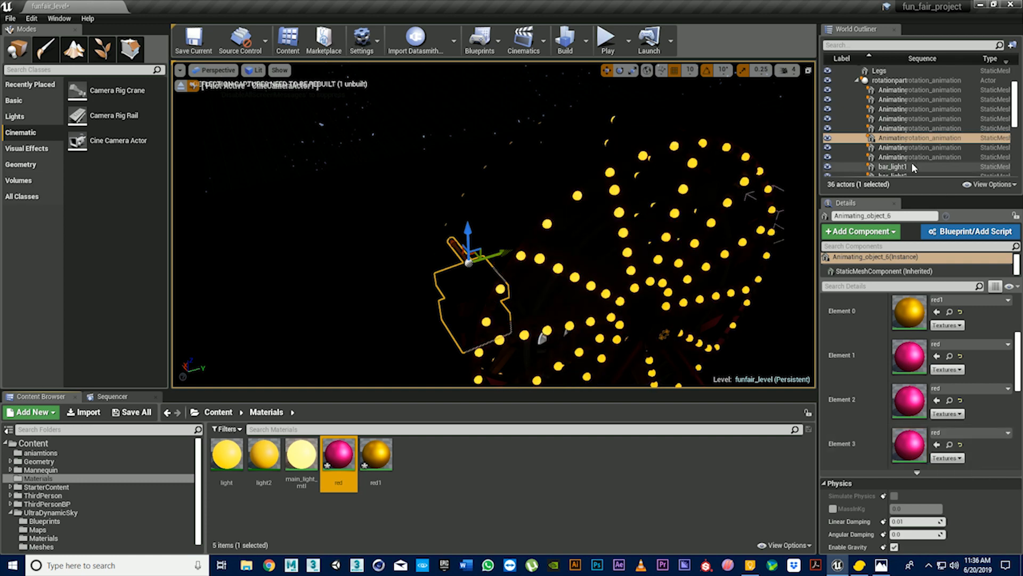
Assign red1 to Element 0 and red to Elements 1 through 3 of Animating_object_7
click(910, 147)
drag(373, 454, 909, 313)
drag(339, 449, 909, 355)
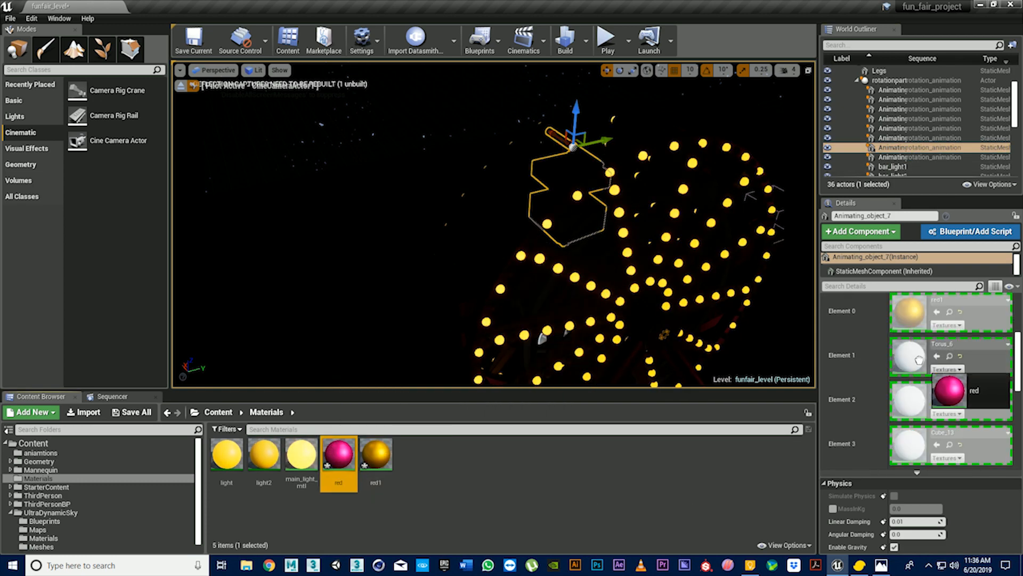
drag(347, 452, 910, 400)
drag(514, 470, 909, 445)
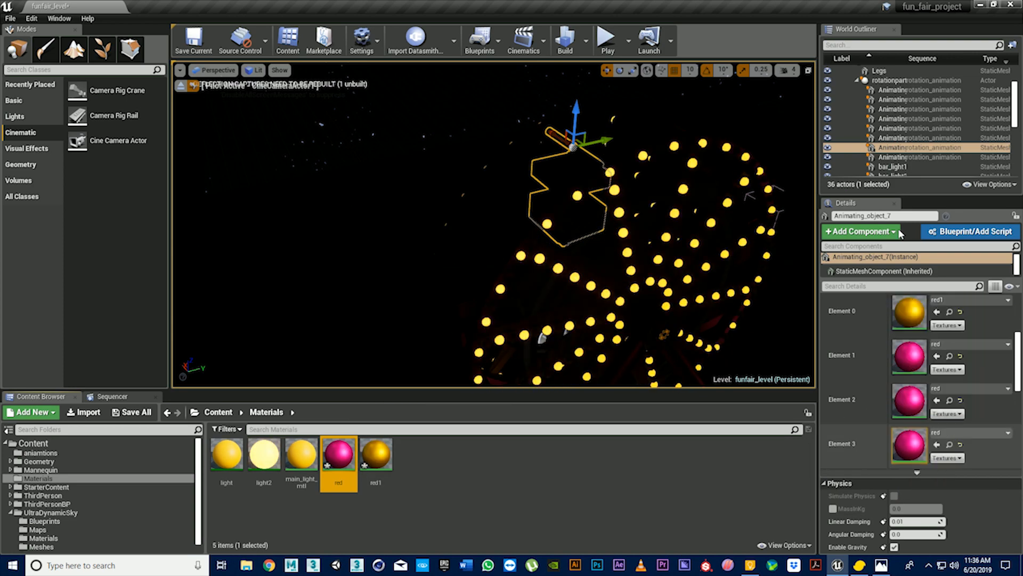
Assign red1 to Element 0 and red to the remaining elements of Animating_object_8
click(901, 157)
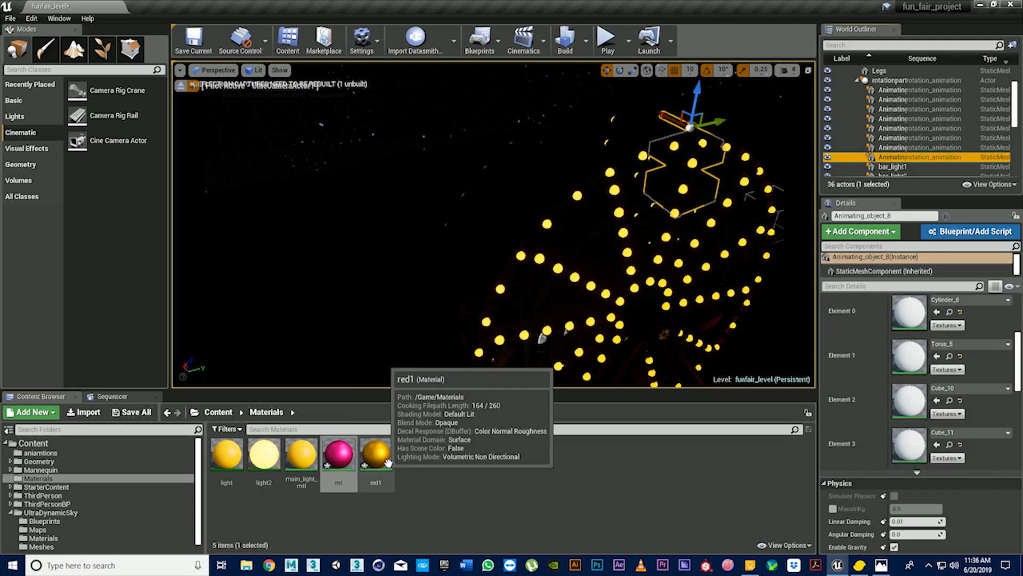
drag(376, 453, 909, 312)
drag(349, 455, 909, 400)
drag(899, 449, 899, 450)
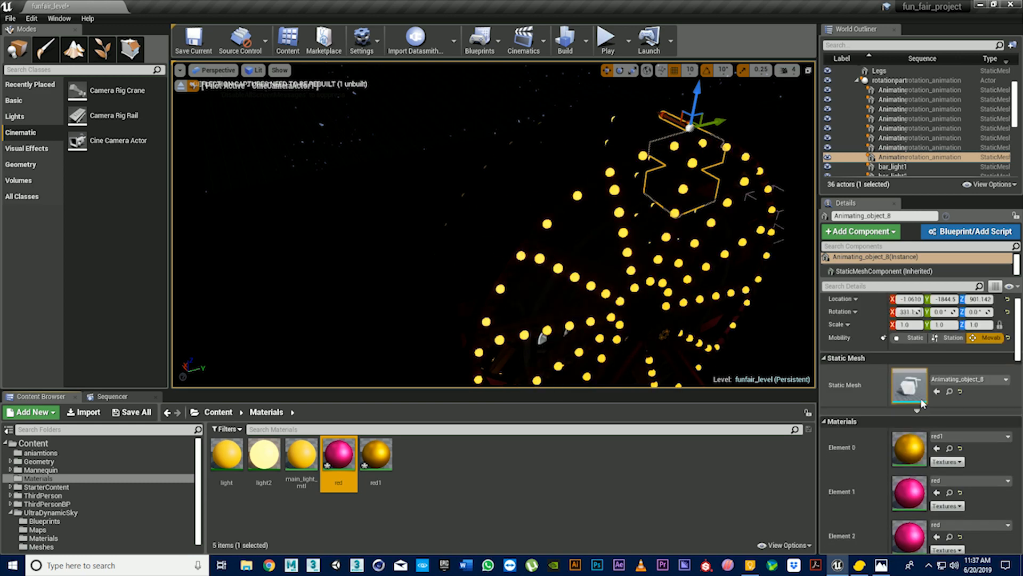
Select the Ferris wheel's Legs and duplicate the red material in the Materials folder
scroll(436, 167, down, 5)
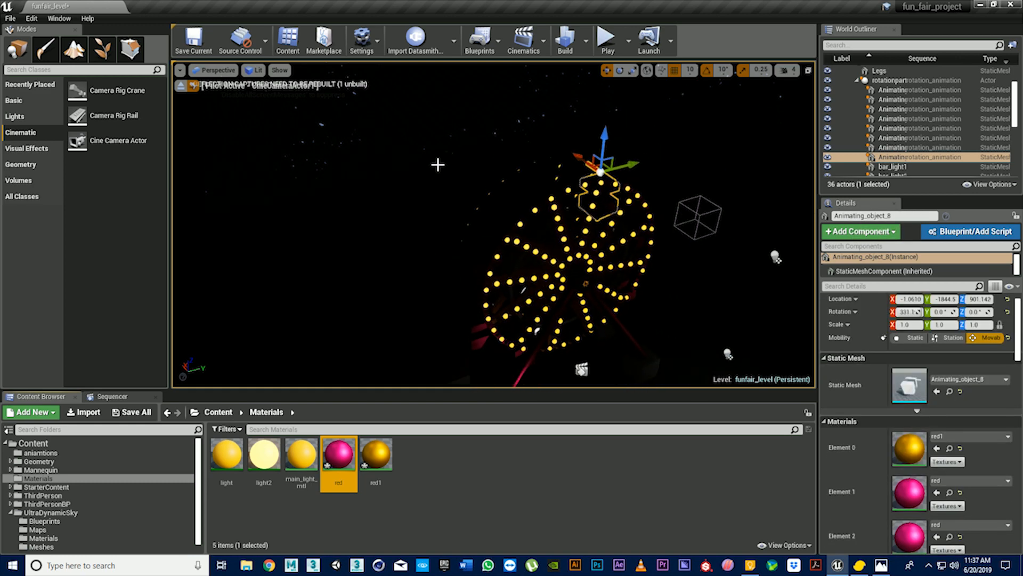
right_drag(436, 167, 693, 246)
middle_drag(437, 167, 597, 366)
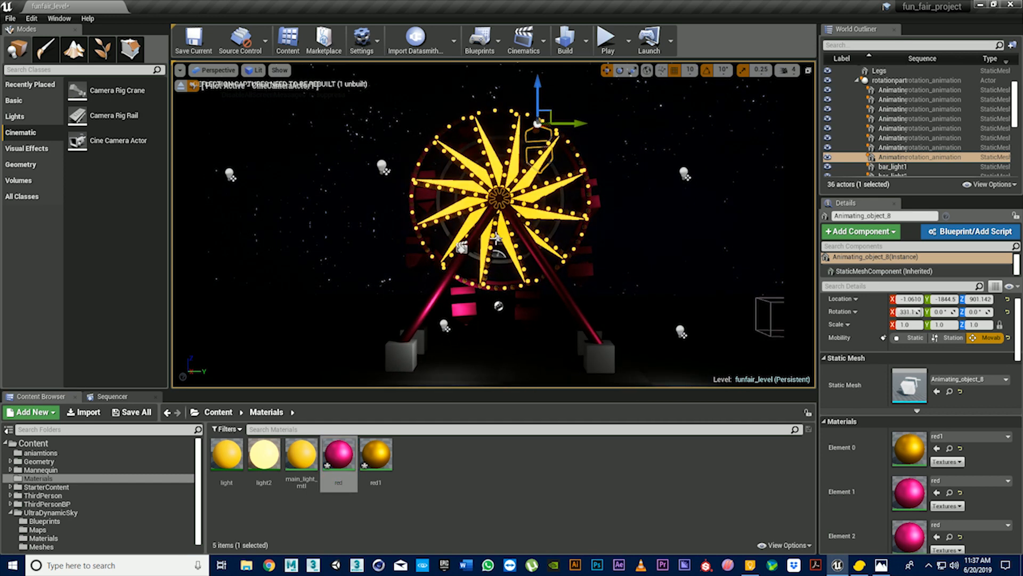
scroll(565, 286, up, 3)
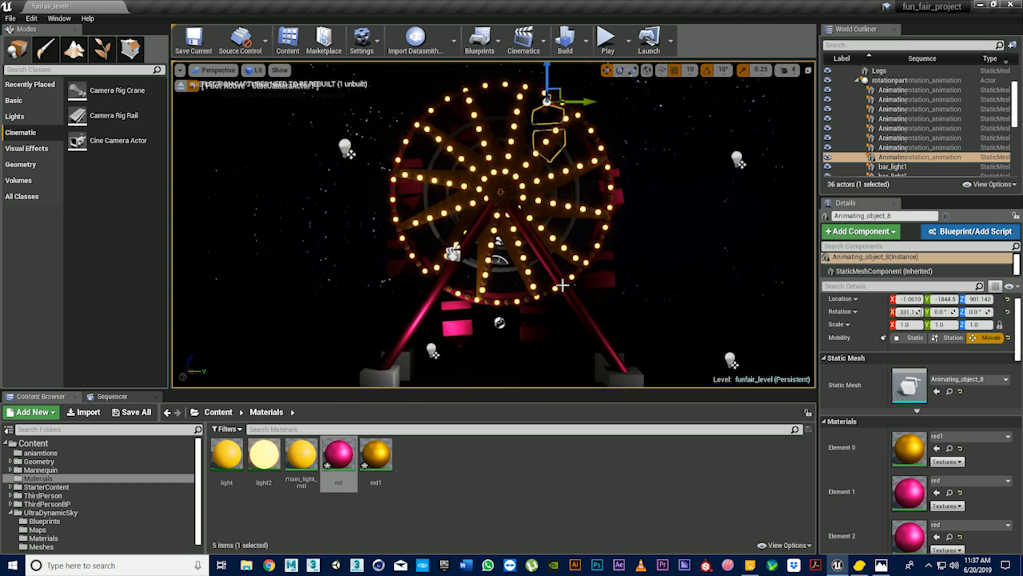
middle_drag(564, 286, 564, 302)
click(582, 314)
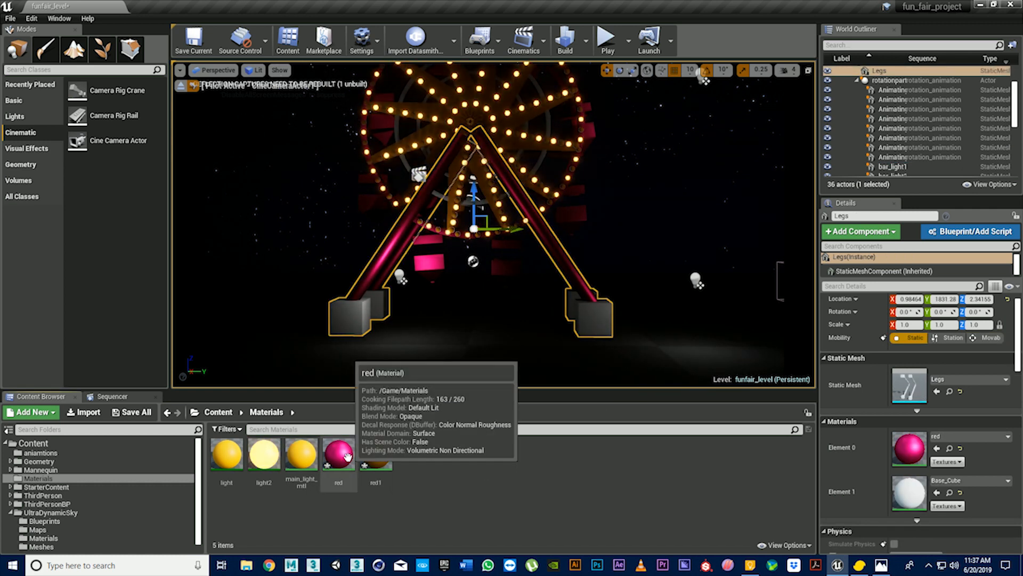
click(368, 463)
key(ctrl+w)
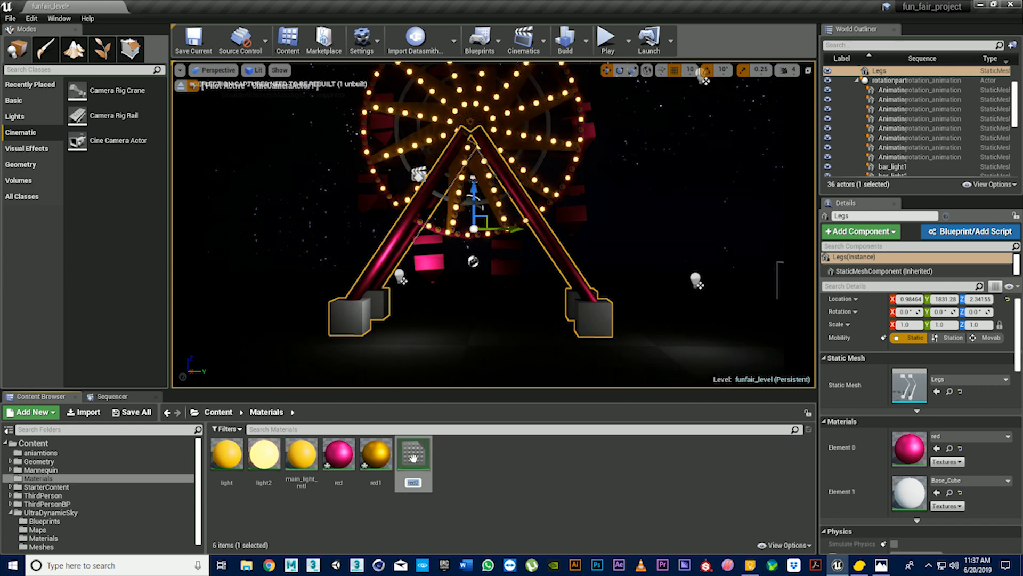
Recolour the red2 material to green (R 0.015, G 0.828, B 0.271), apply the change and assign it to the Legs' base blocks
double_click(414, 458)
click(319, 207)
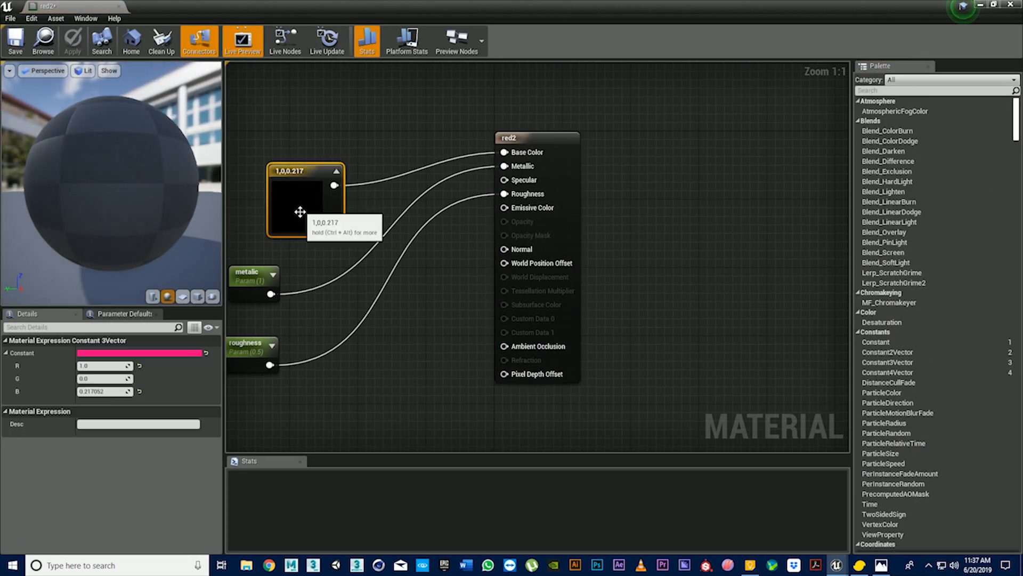
click(137, 350)
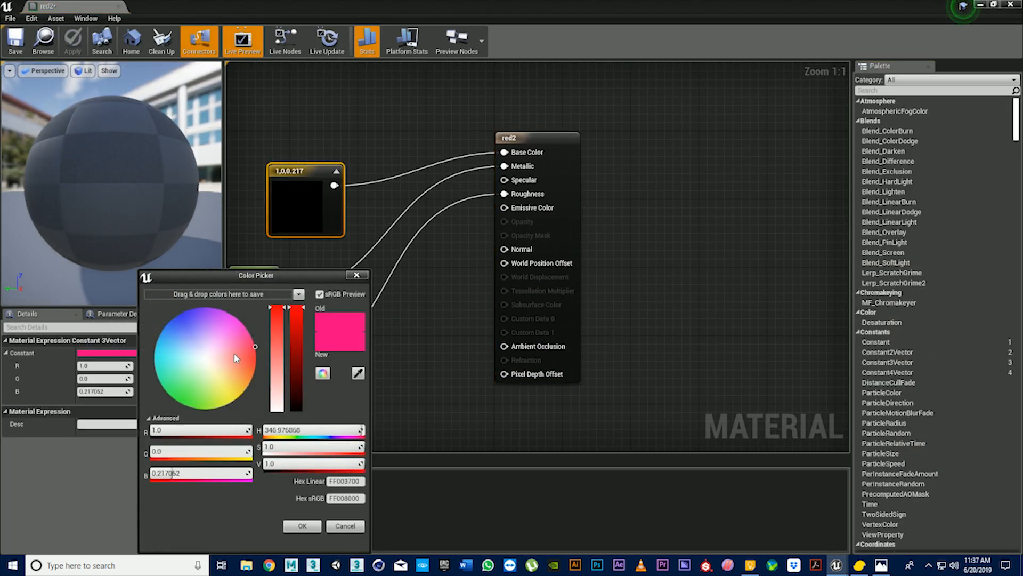
drag(160, 363, 167, 391)
drag(295, 334, 299, 322)
click(302, 526)
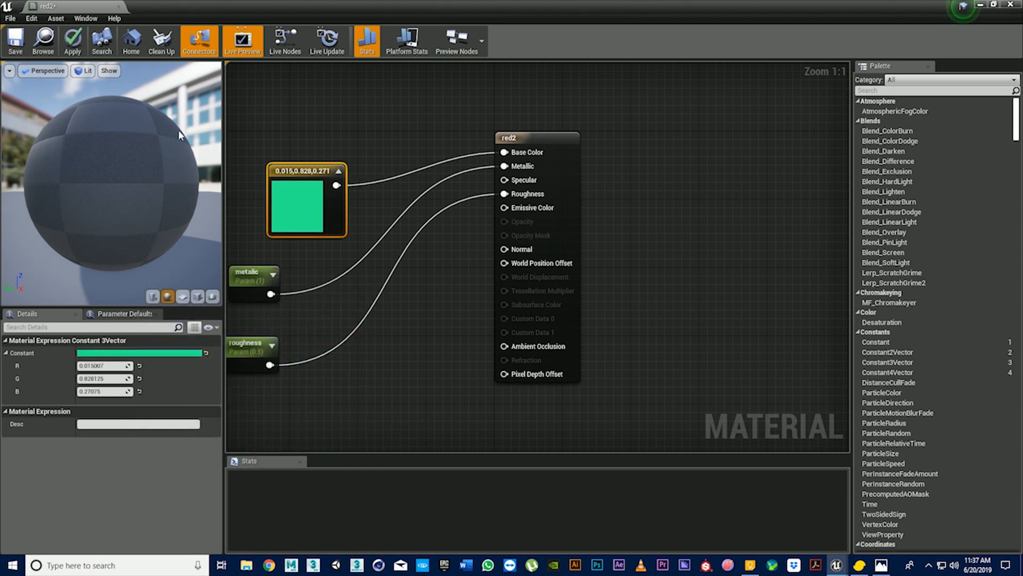
click(119, 6)
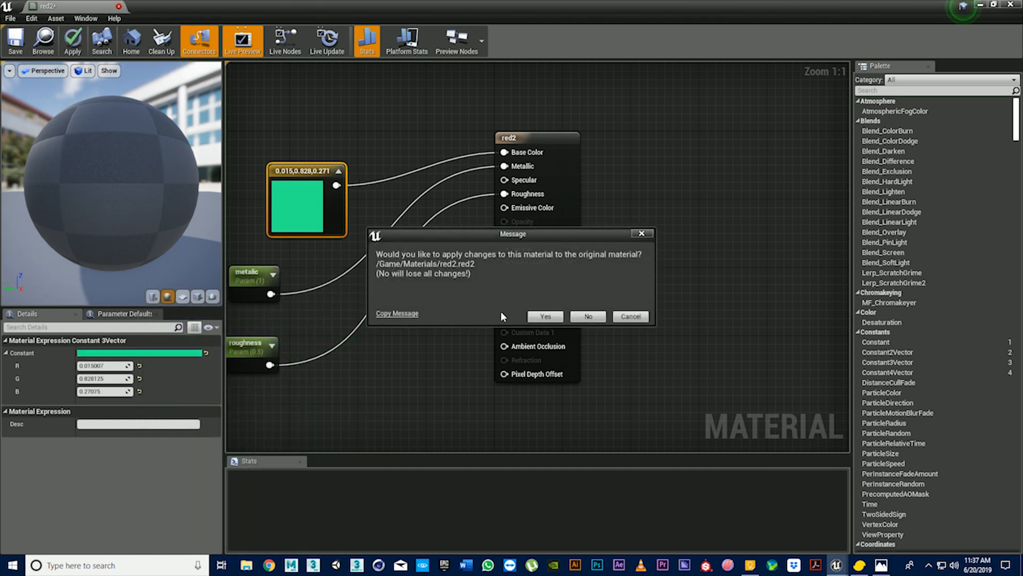
click(542, 317)
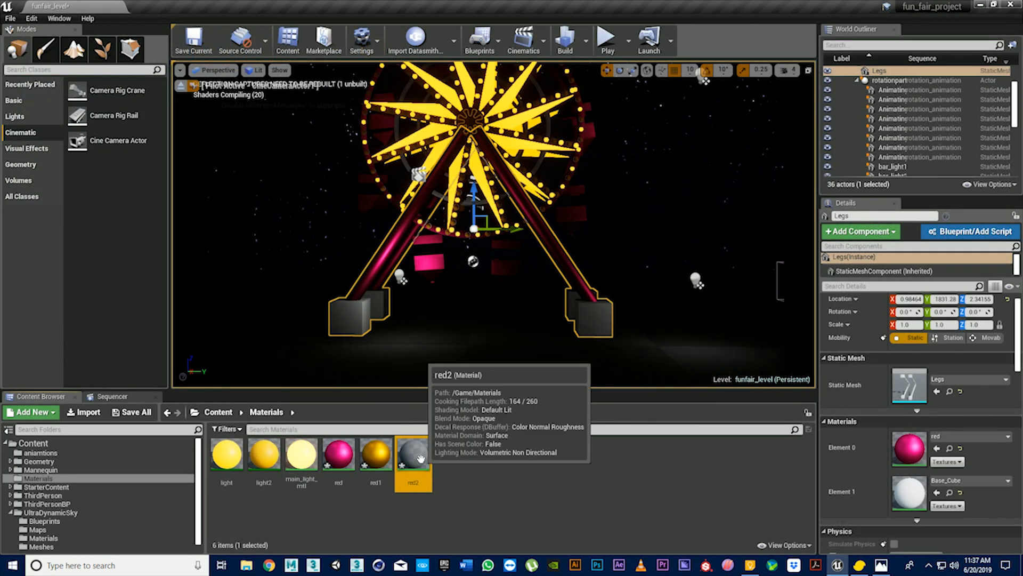
drag(413, 459, 376, 335)
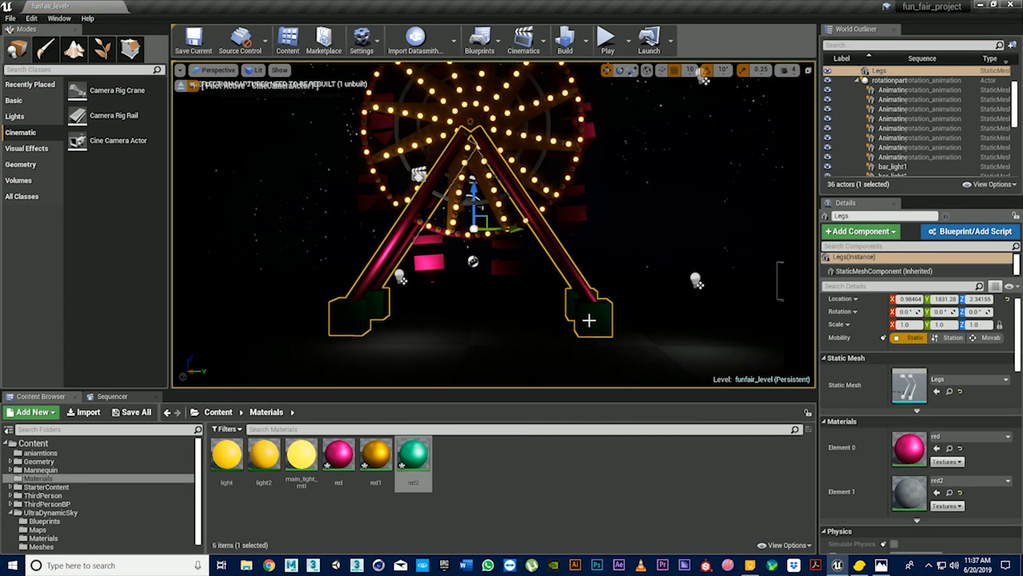
Assign the light2 material to the inner ring segments of the Ferris wheel
scroll(464, 266, down, 5)
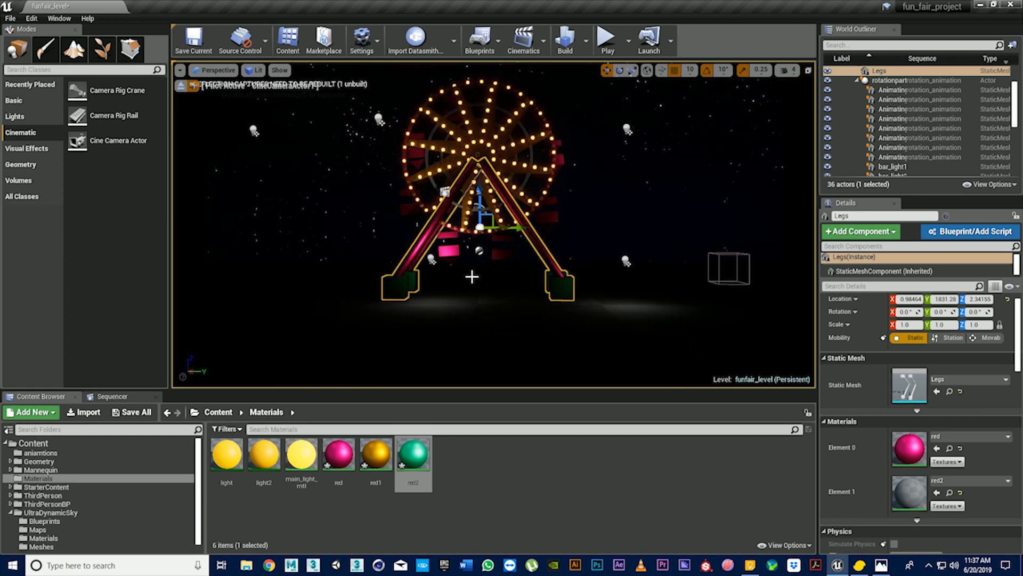
drag(472, 276, 314, 184)
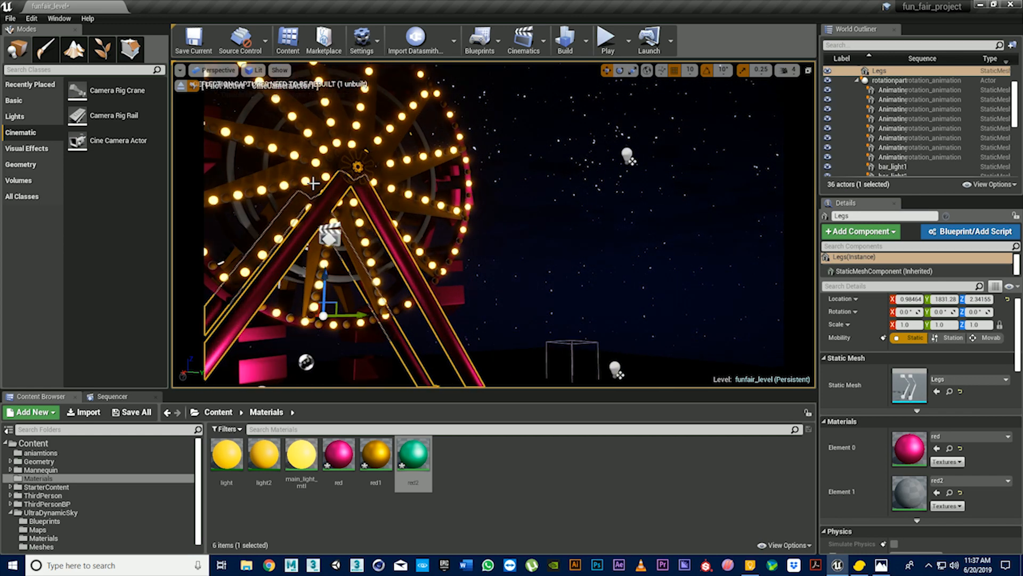
right_drag(313, 183, 372, 270)
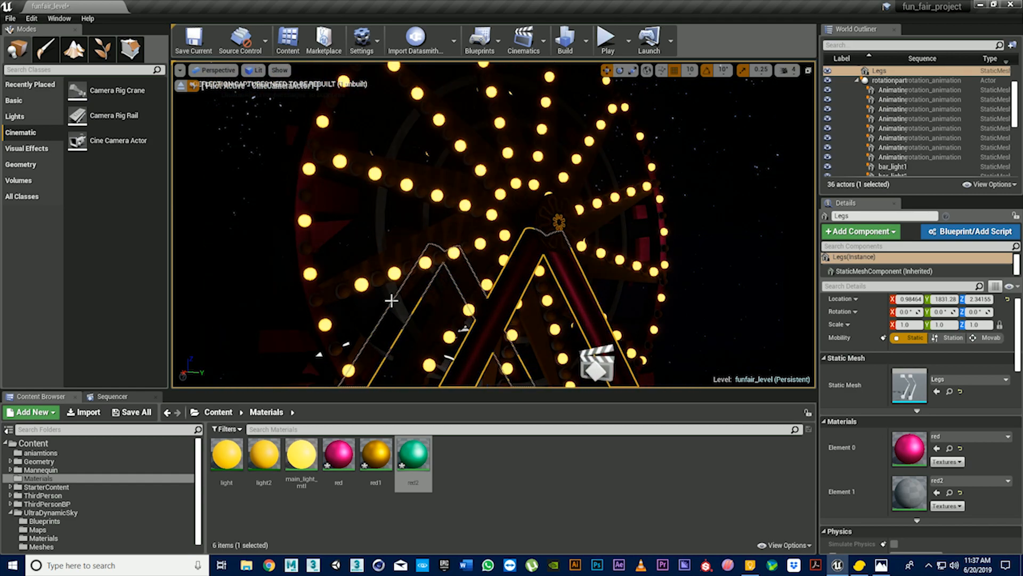
drag(264, 454, 379, 215)
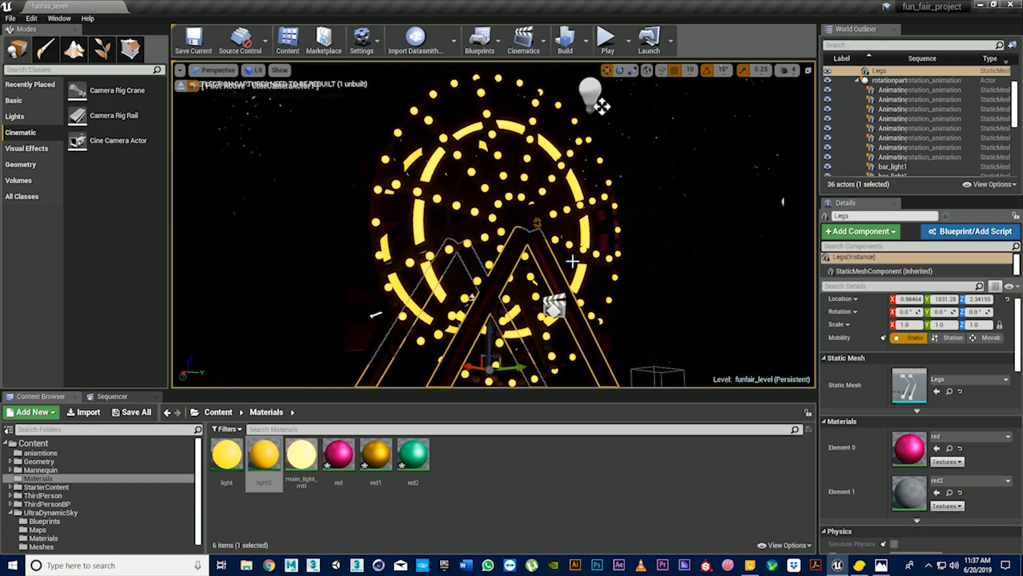
Select the Ferris wheel's Ring and assign the light material to its Element 2
right_drag(576, 261, 552, 251)
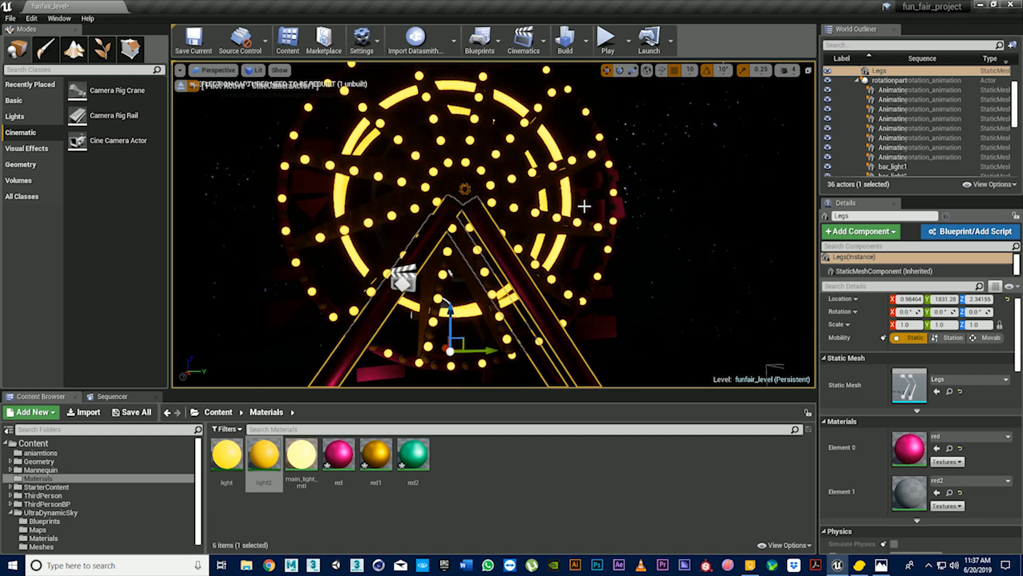
scroll(587, 214, up, 5)
right_drag(587, 213, 677, 195)
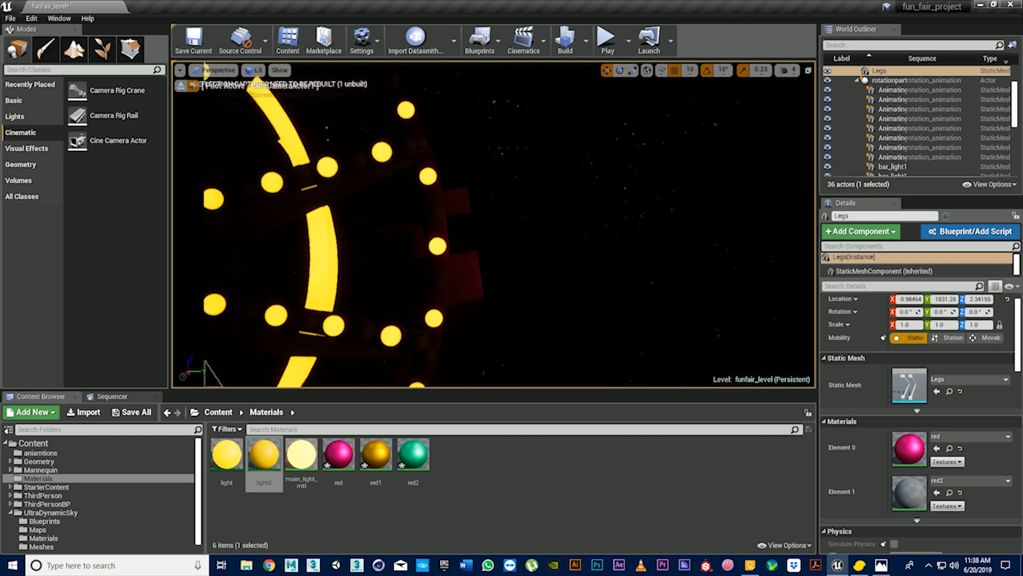
right_drag(493, 224, 400, 221)
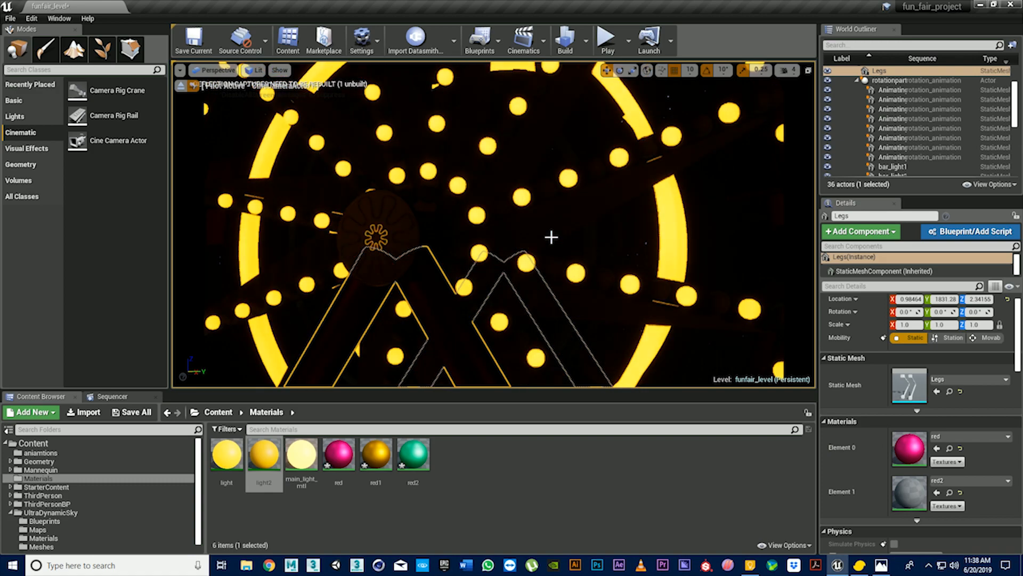
click(589, 243)
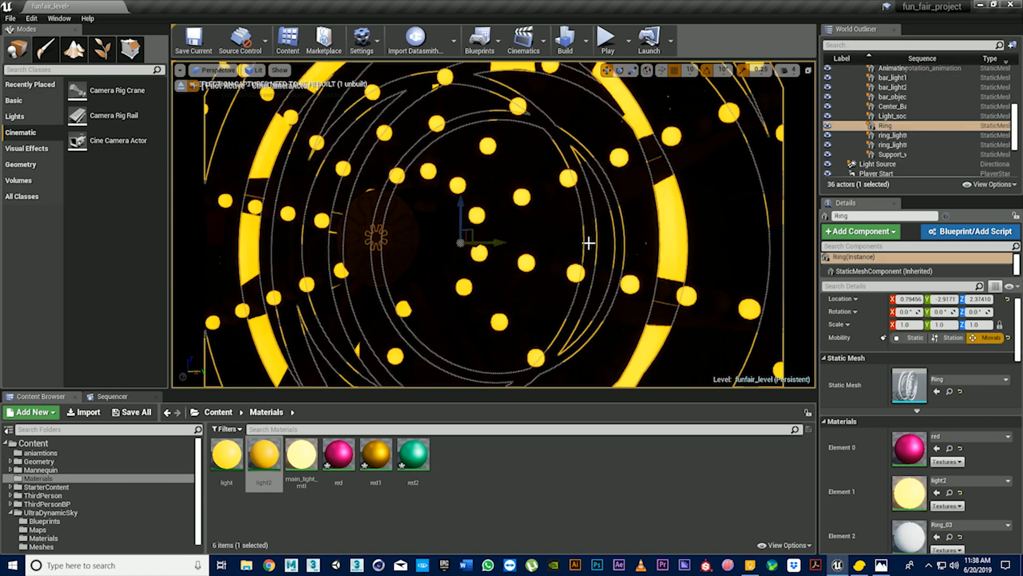
scroll(564, 275, down, 3)
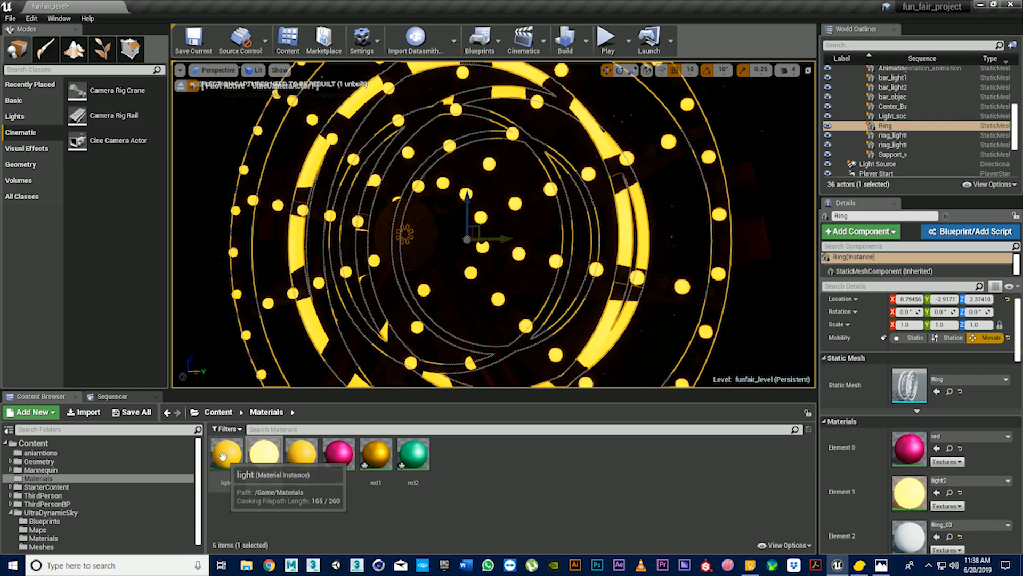
drag(227, 454, 607, 278)
drag(568, 236, 568, 236)
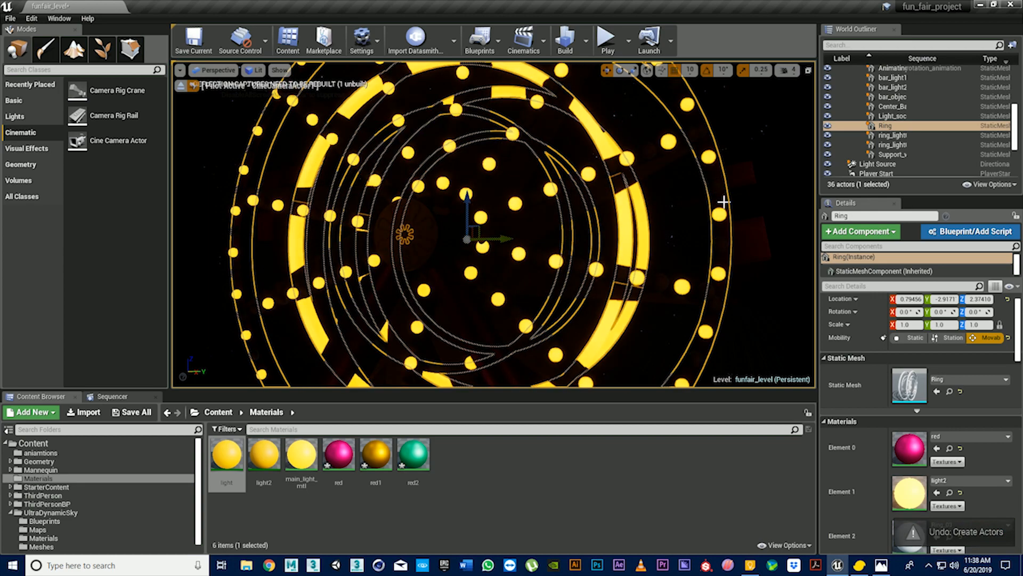
scroll(931, 426, down, 2)
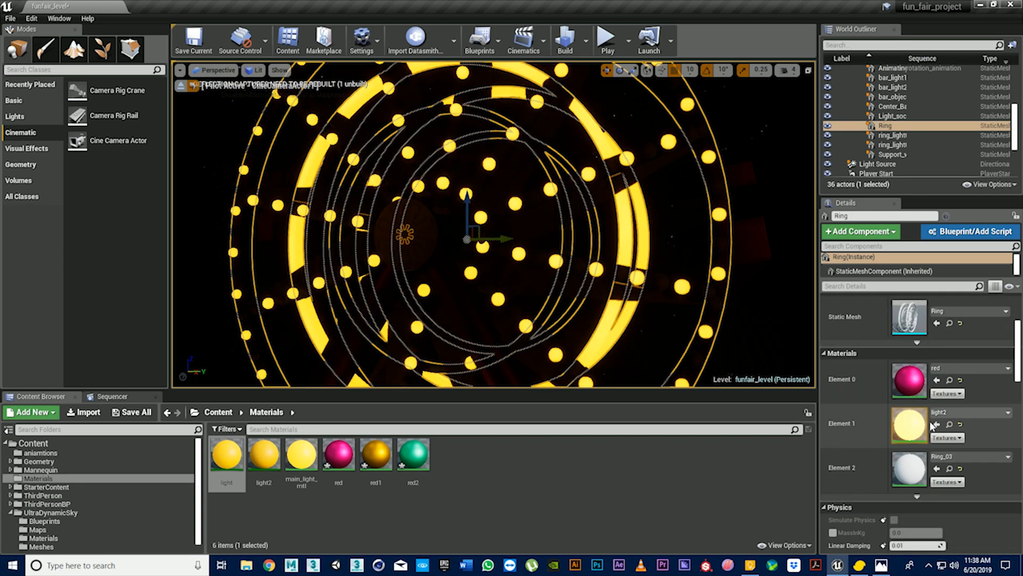
drag(227, 454, 915, 476)
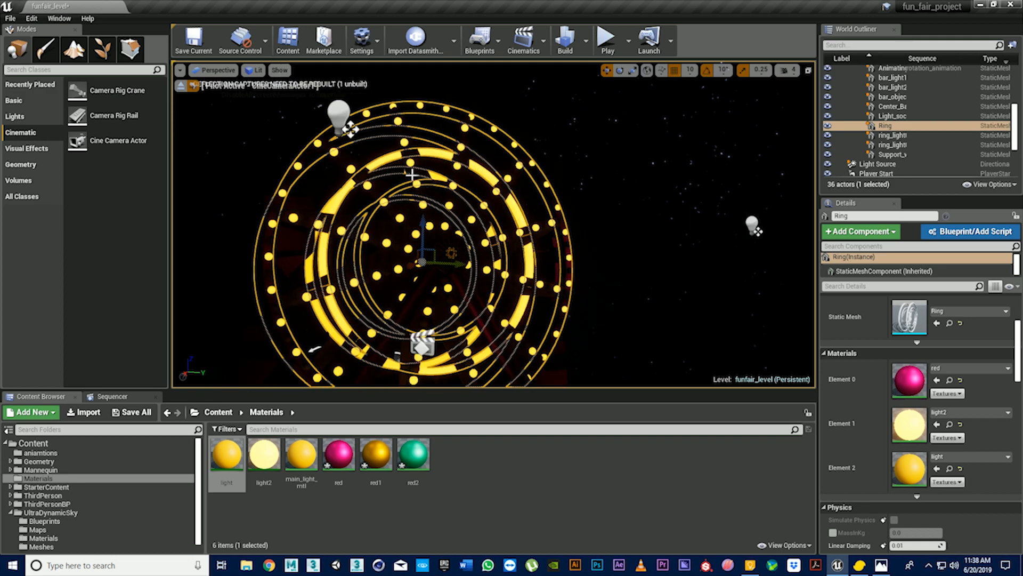
Inspect the lit Ferris wheel from several angles and play the level to preview it
key(a)
right_drag(484, 200, 484, 199)
scroll(484, 200, up, 4)
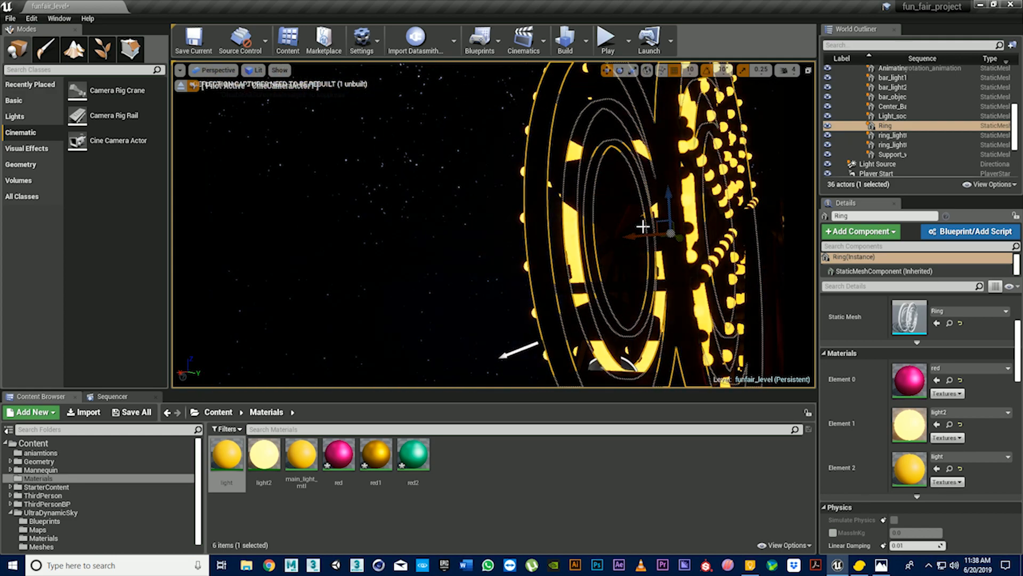
key(d)
right_drag(644, 226, 611, 212)
key(s)
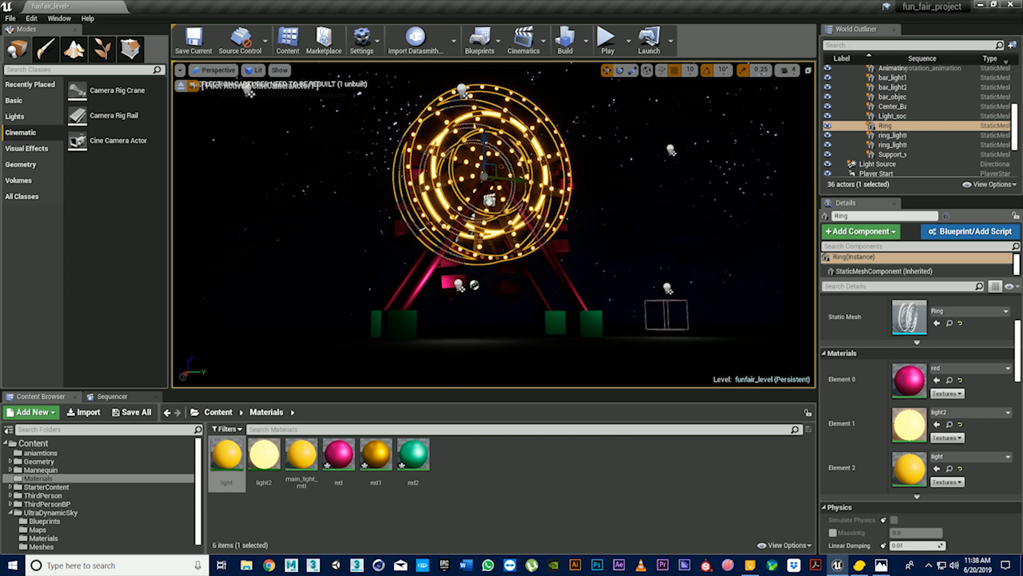
click(607, 40)
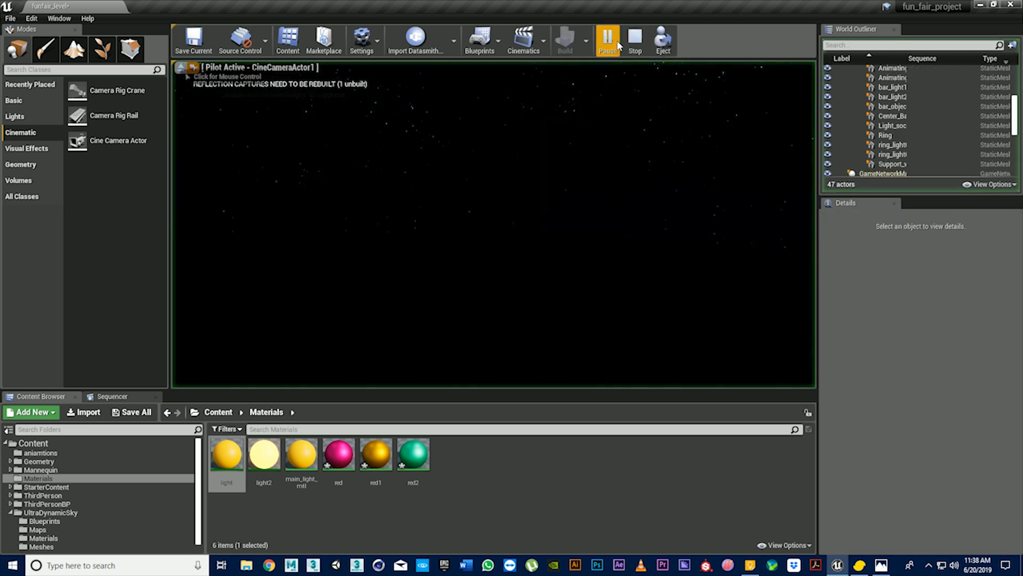
click(585, 194)
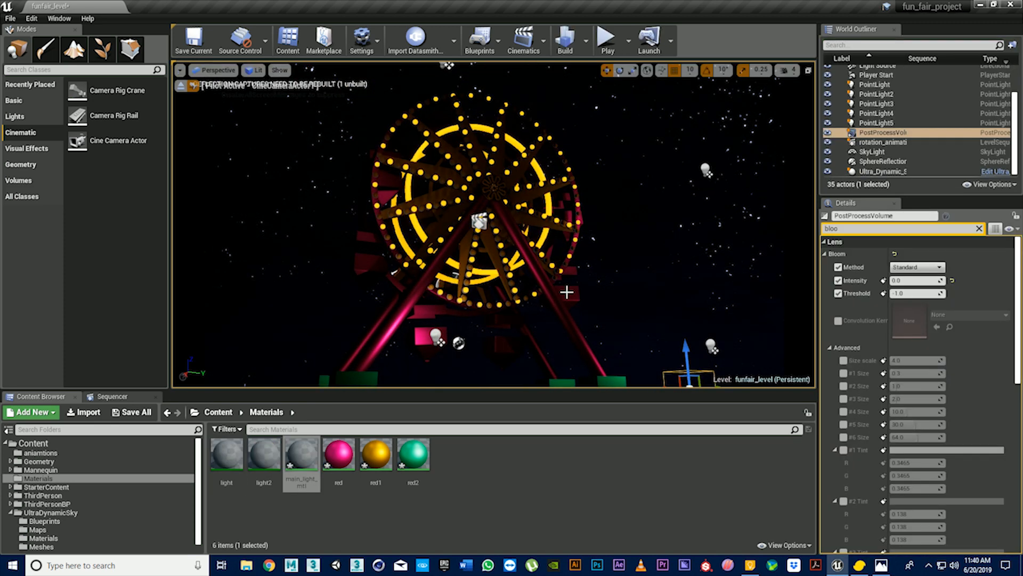
Duplicate PointLight2 and place the copy beside the Ferris wheel's upper left rim
click(685, 187)
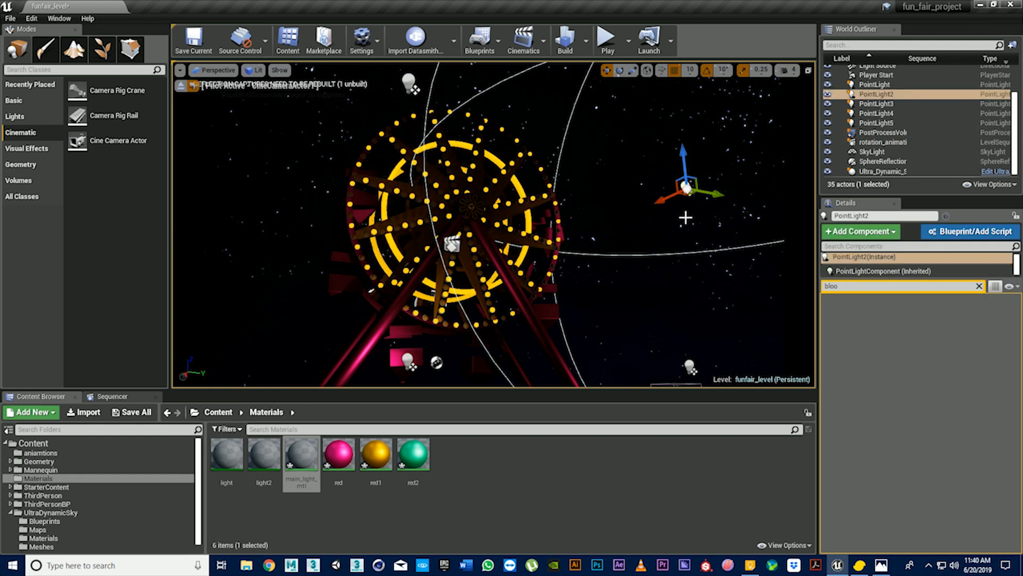
key(ctrl+w)
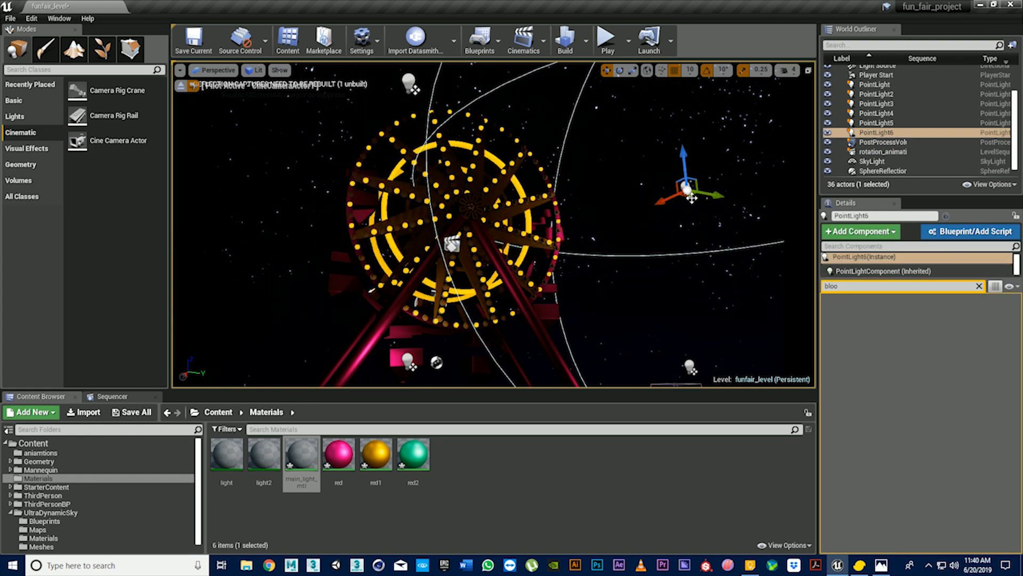
drag(677, 192, 379, 210)
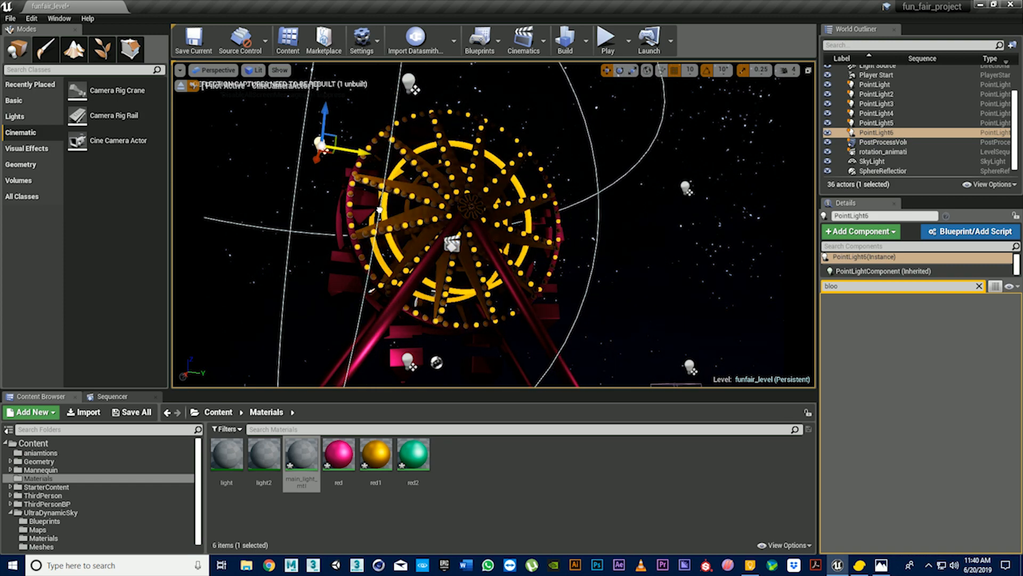
Copy the new point light down to leg-base height and shift it across beside the Ferris wheel's right legs
alt+drag(324, 117, 310, 336)
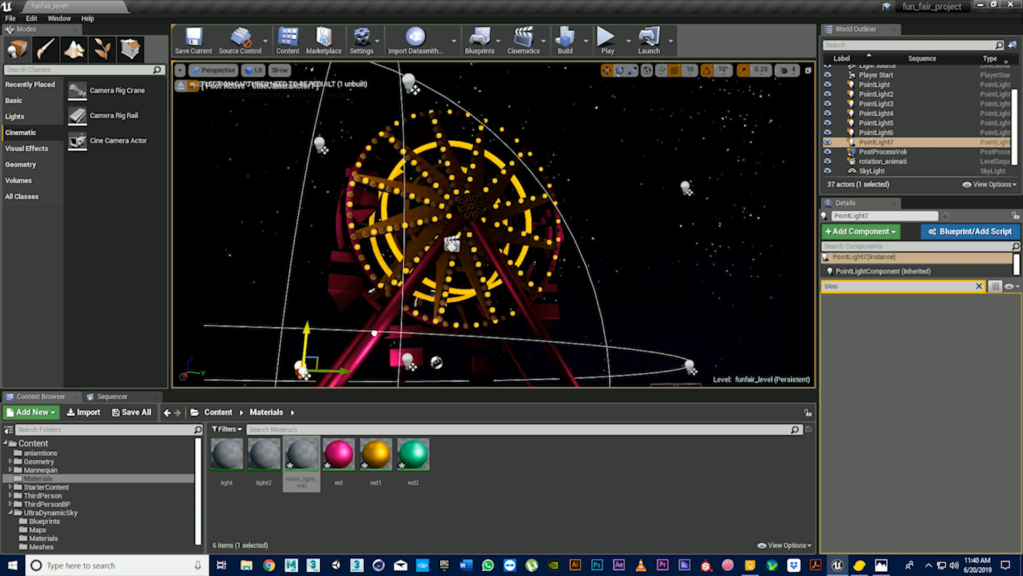
scroll(375, 330, down, 5)
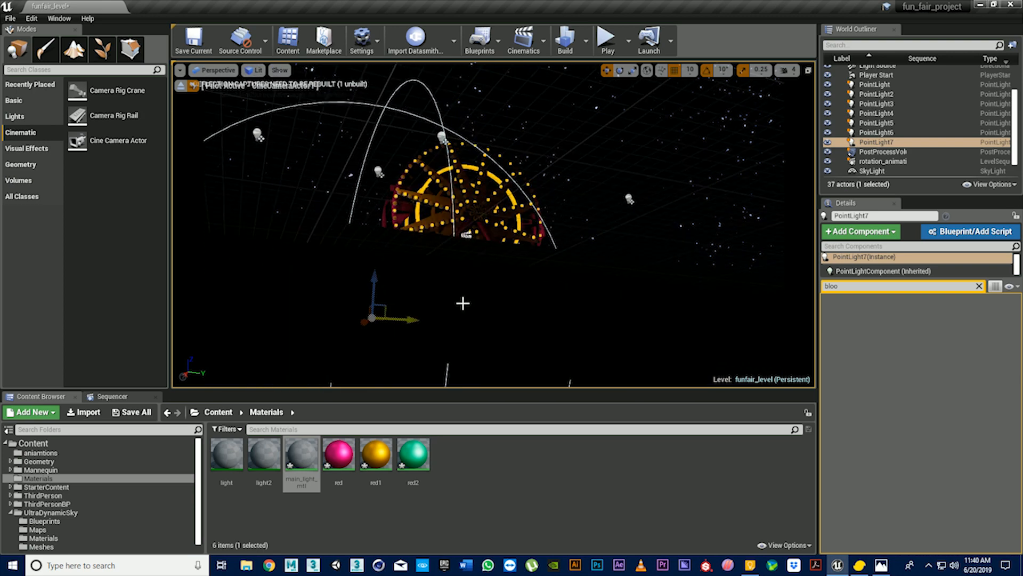
scroll(487, 159, up, 5)
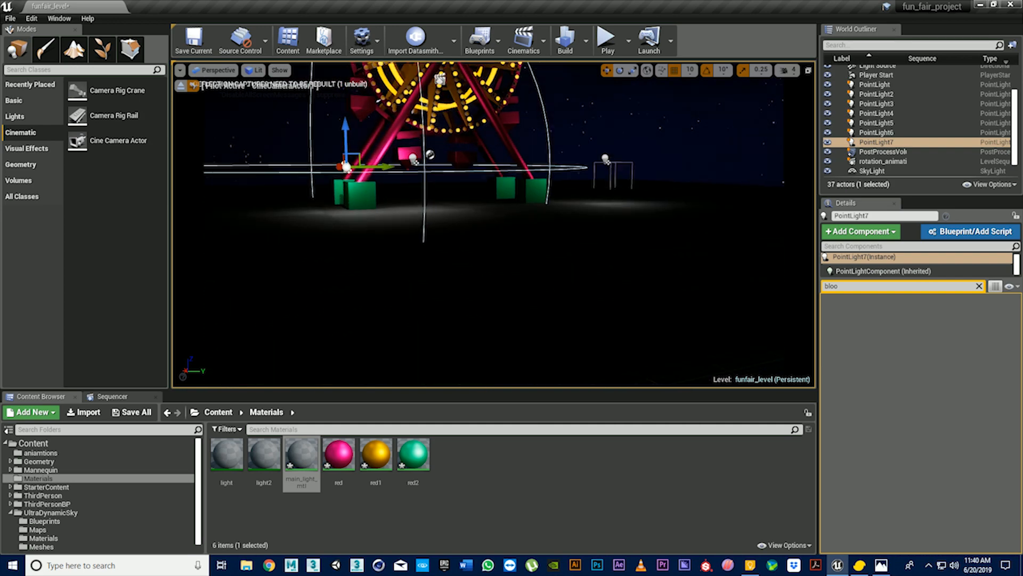
drag(383, 168, 516, 172)
right_drag(509, 158, 507, 128)
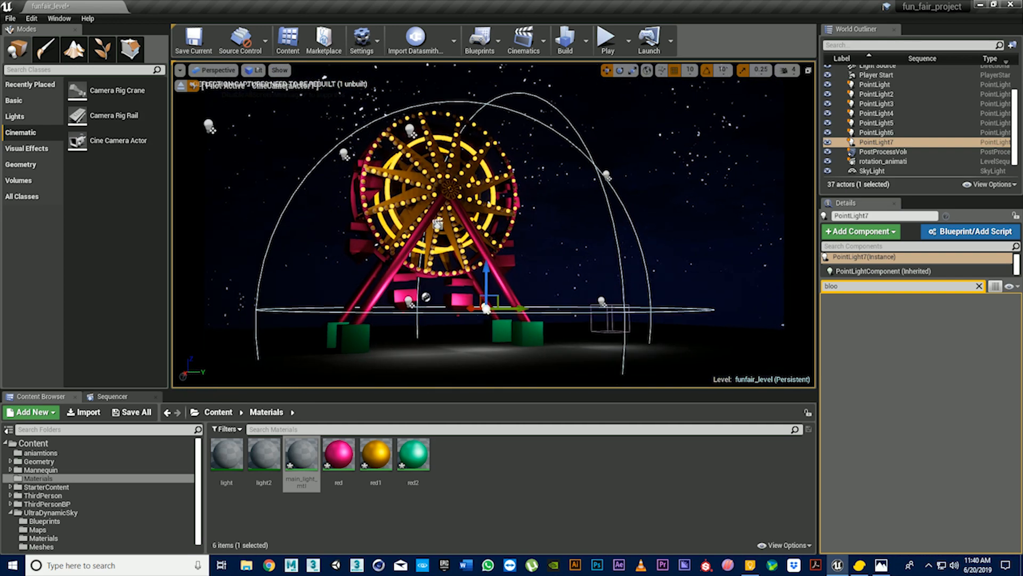
Copy the low point light up to the wheel's upper right rim, and copy that light inward in front of the spokes
alt+drag(490, 266, 490, 267)
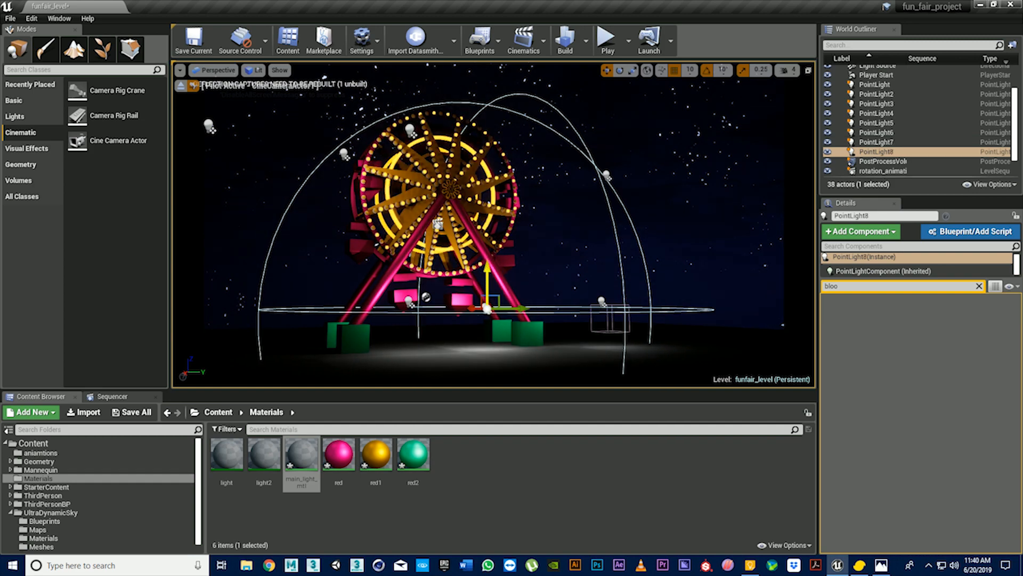
drag(486, 309, 487, 129)
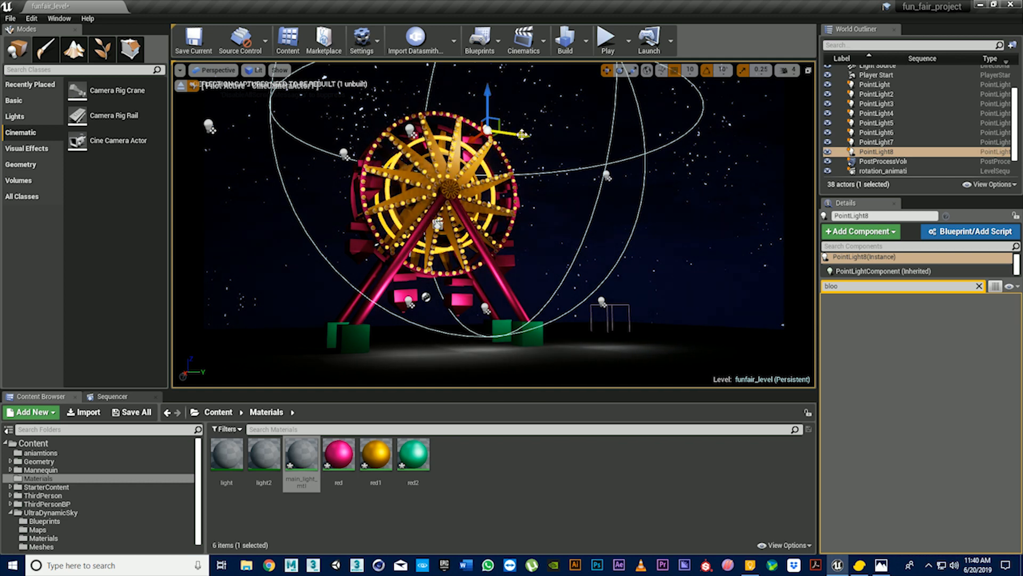
alt+drag(487, 133, 420, 147)
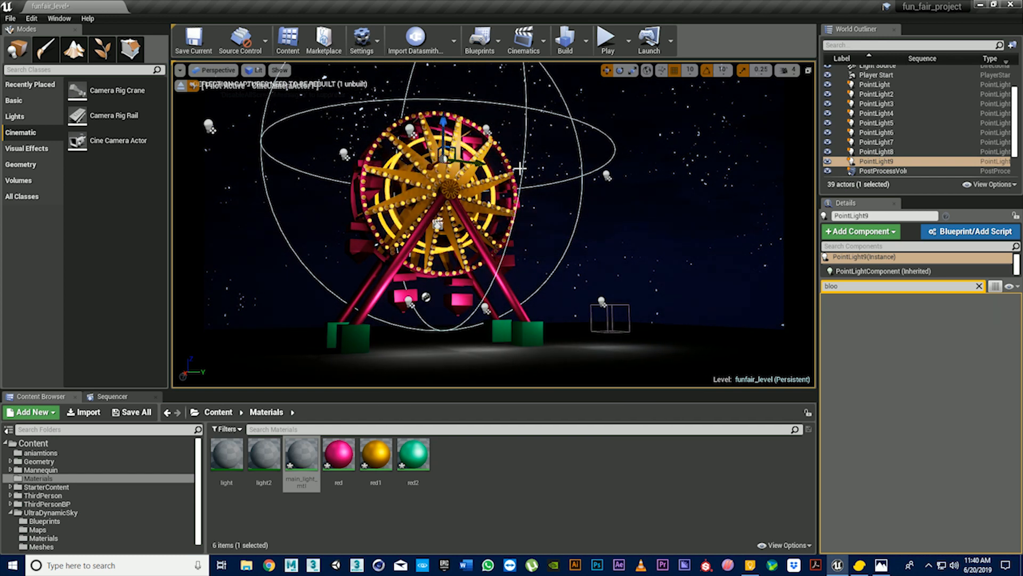
Place two more point light copies, one out to the left of the Ferris wheel and one out to its right
alt+drag(484, 163, 643, 148)
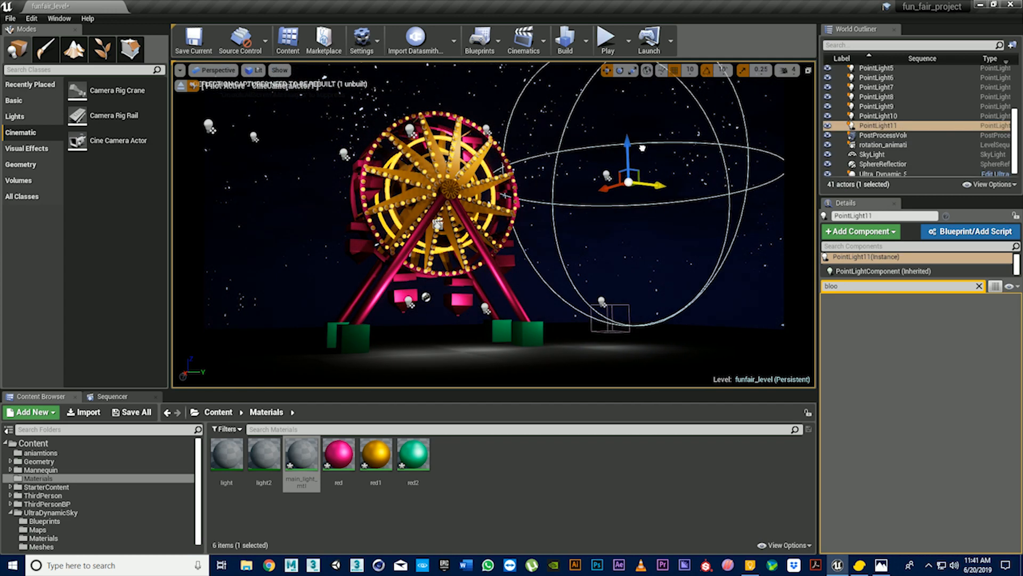
scroll(473, 219, up, 5)
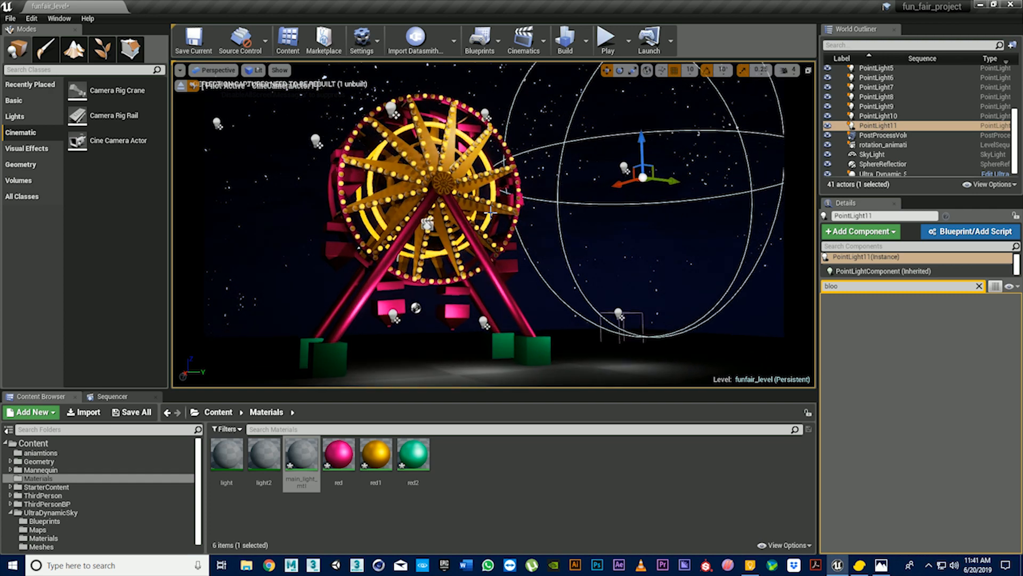
middle_drag(473, 219, 411, 261)
right_drag(410, 261, 390, 202)
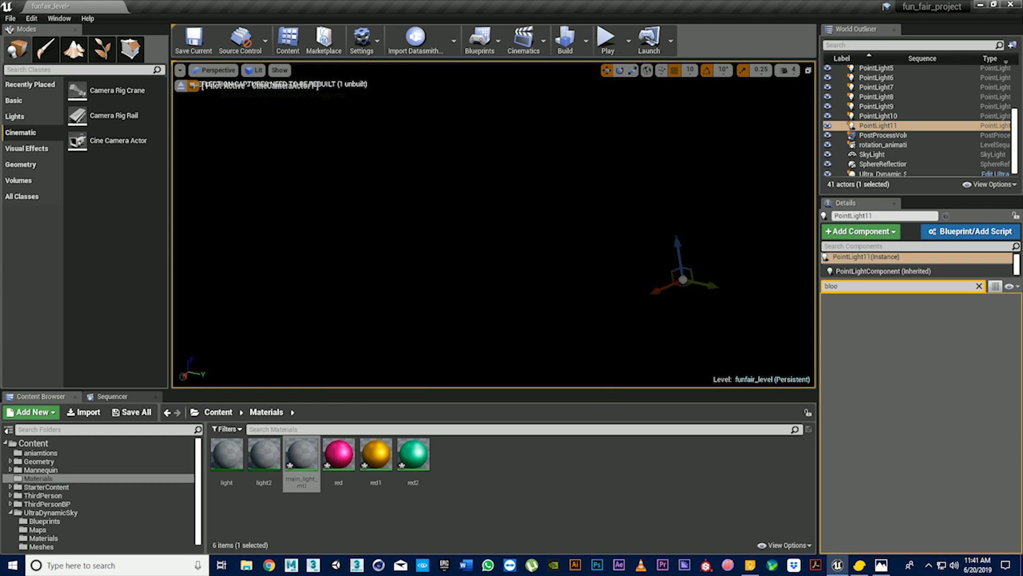
Select the cine camera actor, clear its details filter and set the Filmback Settings to 16:9 Digital Film
right_drag(559, 179, 559, 237)
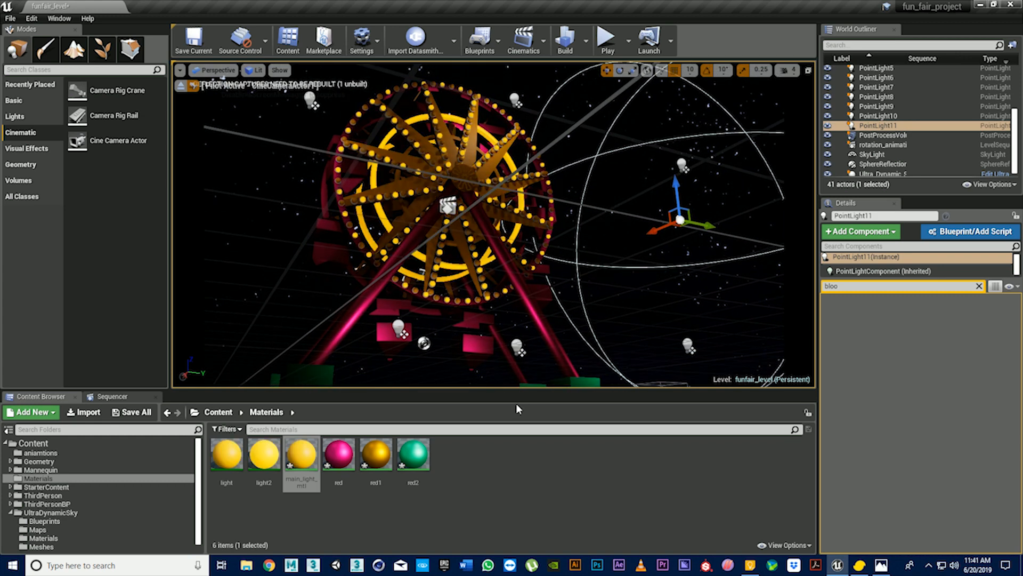
scroll(900, 157, up, 4)
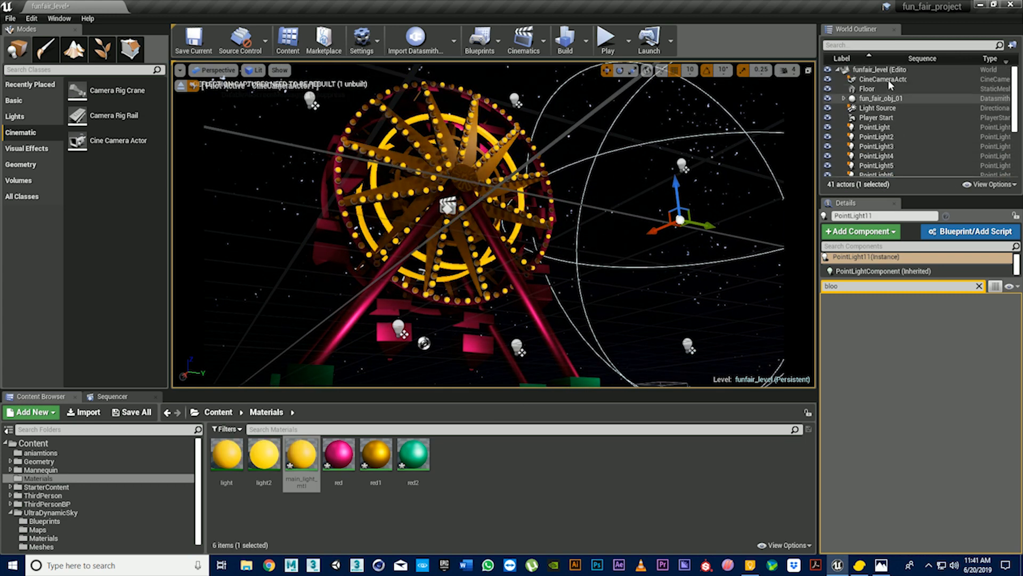
click(889, 80)
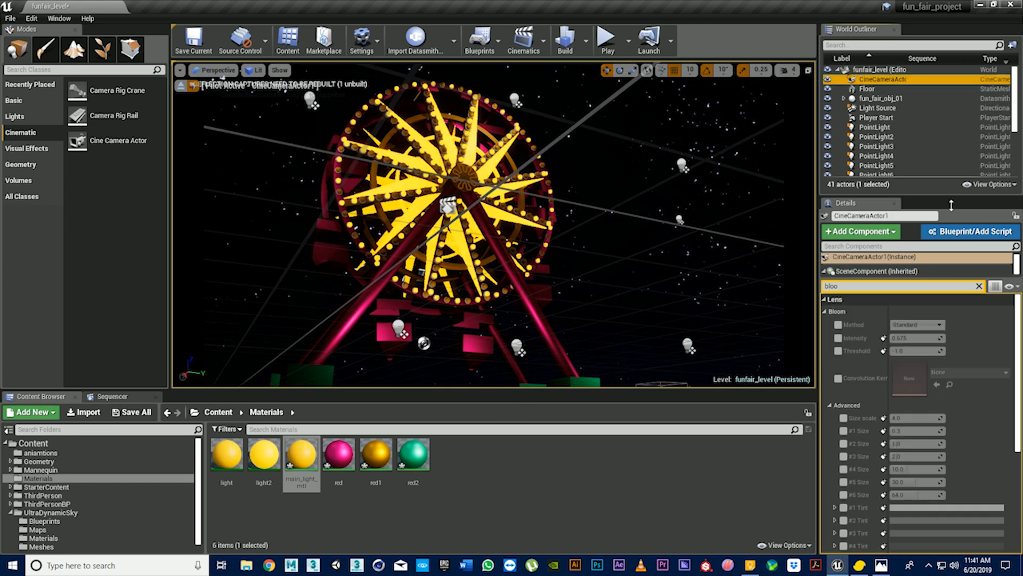
click(980, 286)
click(923, 409)
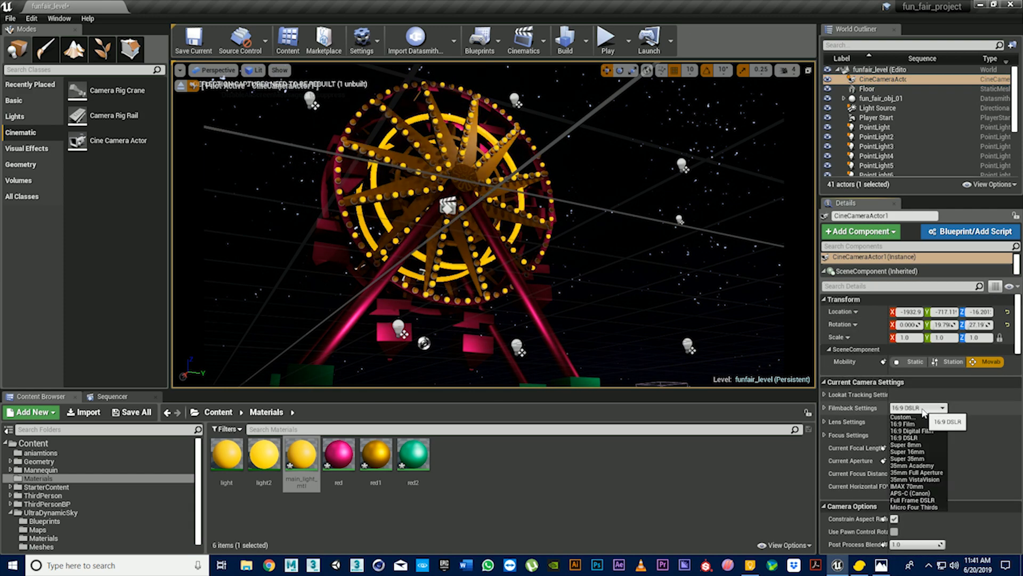
click(929, 430)
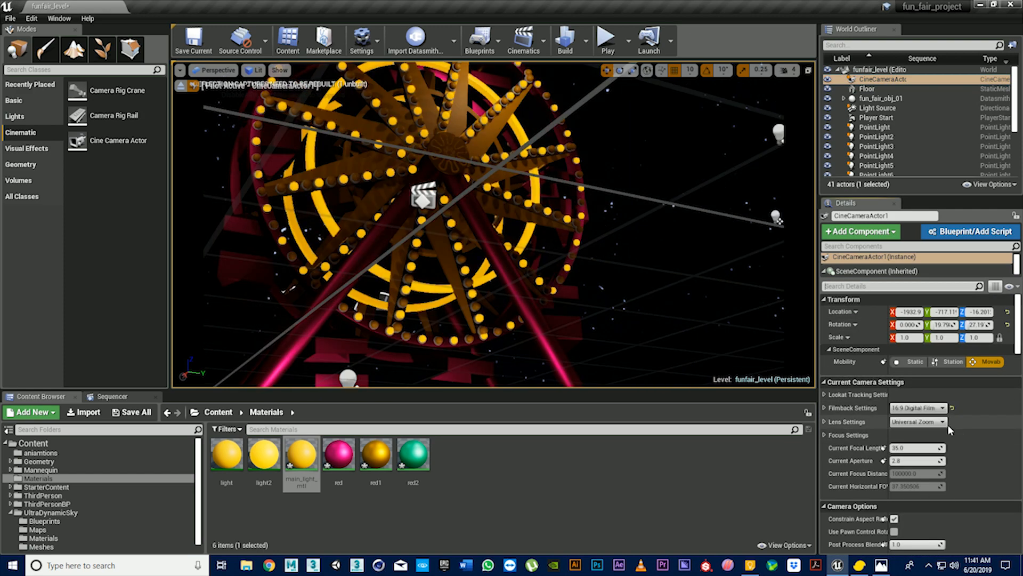
Set the camera's Current Focal Length to about 21.25 and tilt the piloted camera slightly to reframe the Ferris wheel
click(941, 422)
click(942, 422)
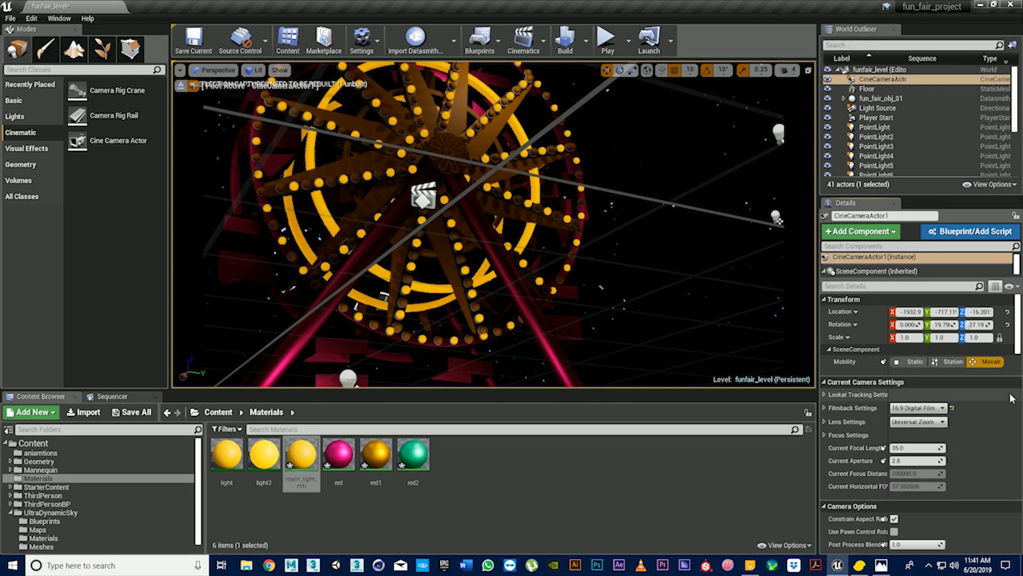
drag(912, 446, 883, 447)
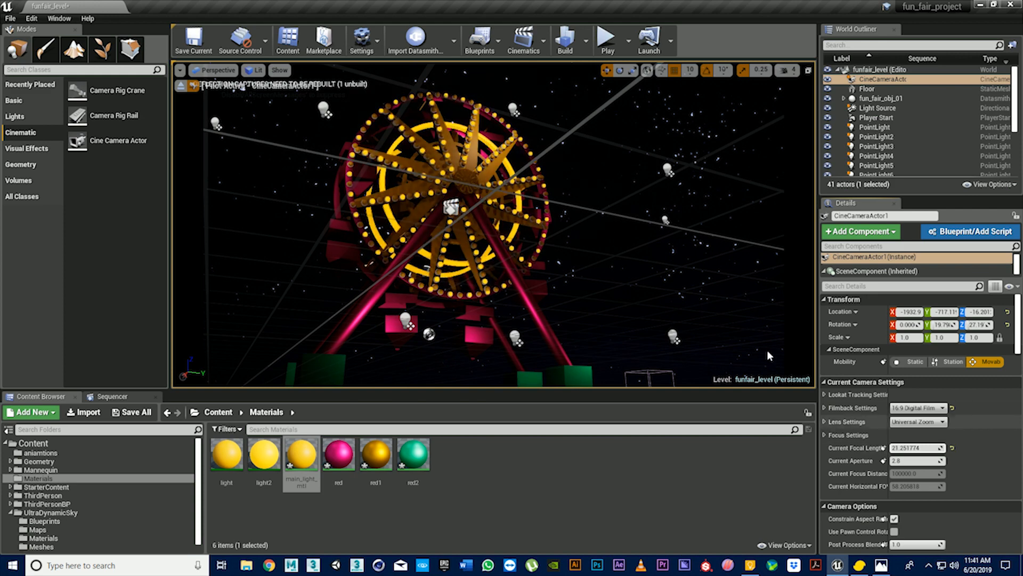
right_drag(629, 277, 625, 262)
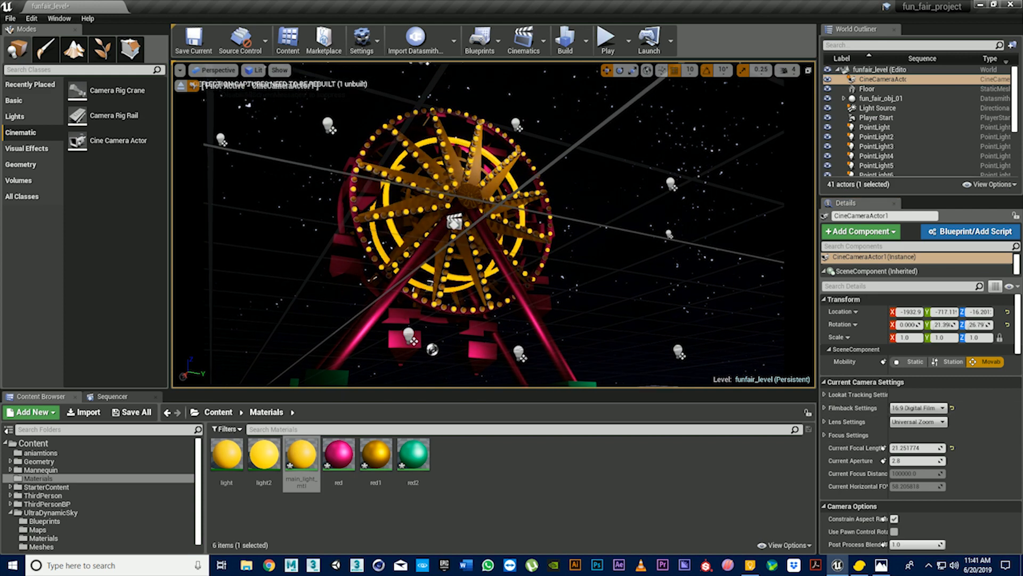
Play the level to preview the lit Ferris wheel, and stop the preview
click(608, 41)
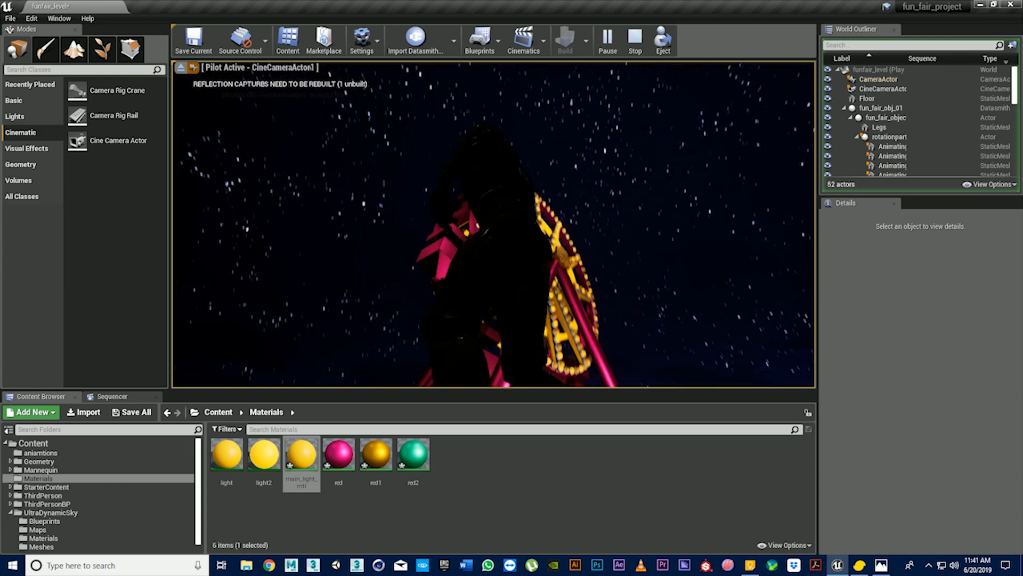
click(635, 40)
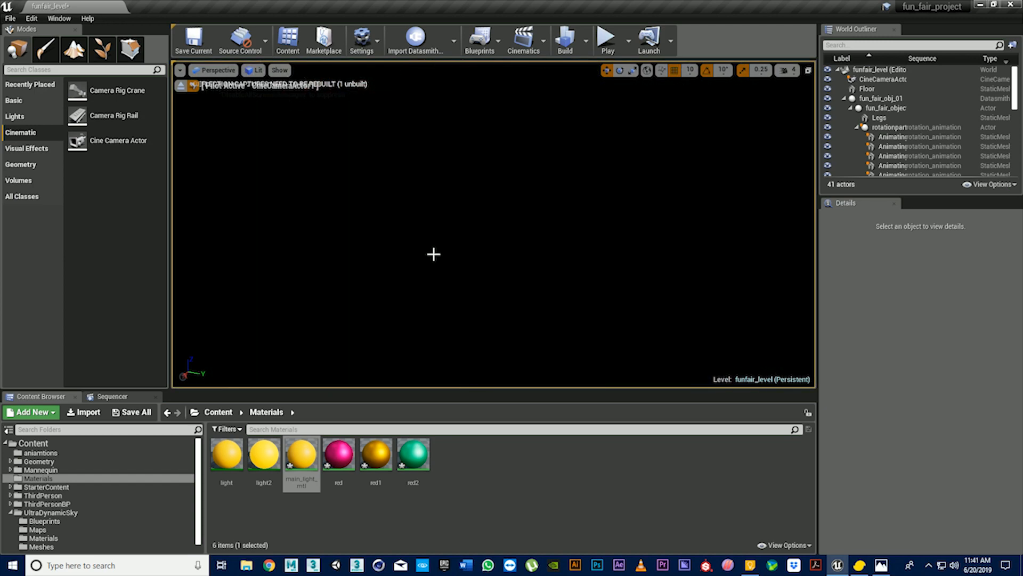
click(218, 71)
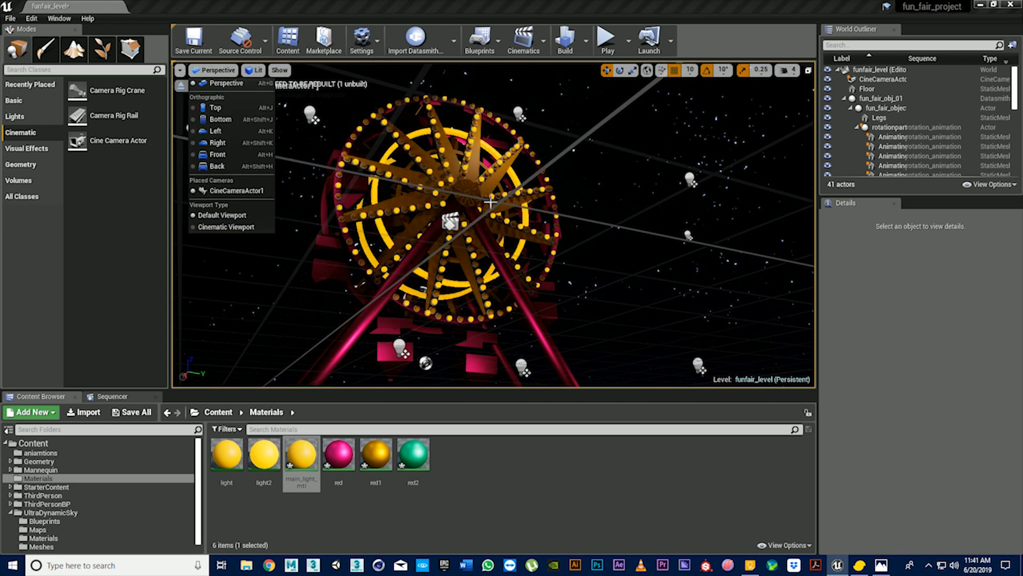
Select the Light_socket mesh on the Ferris wheel's spokes and duplicate the red material for it
right_drag(314, 155, 213, 192)
key(w)
key(w)
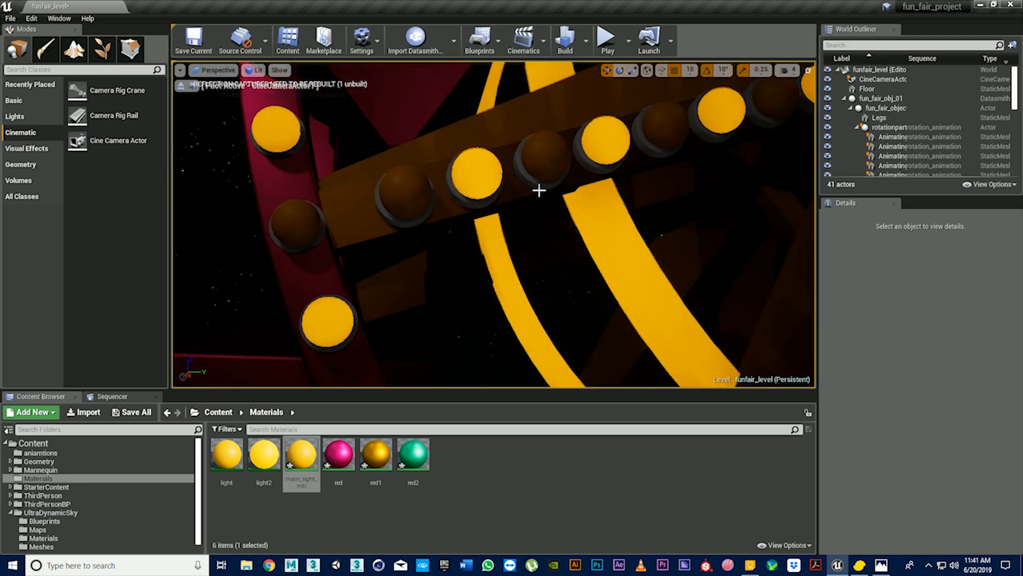
click(530, 181)
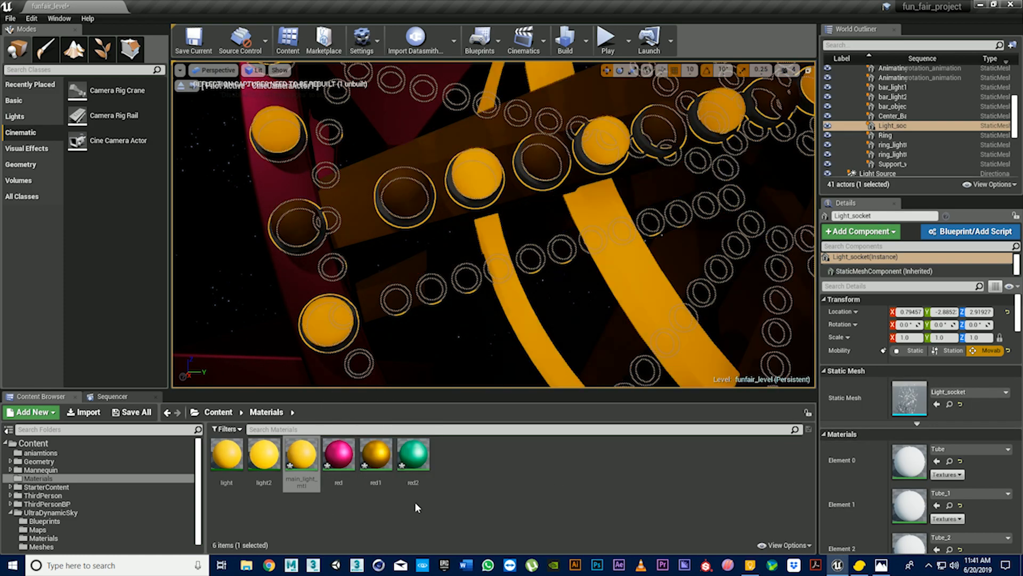
click(346, 457)
key(ctrl+w)
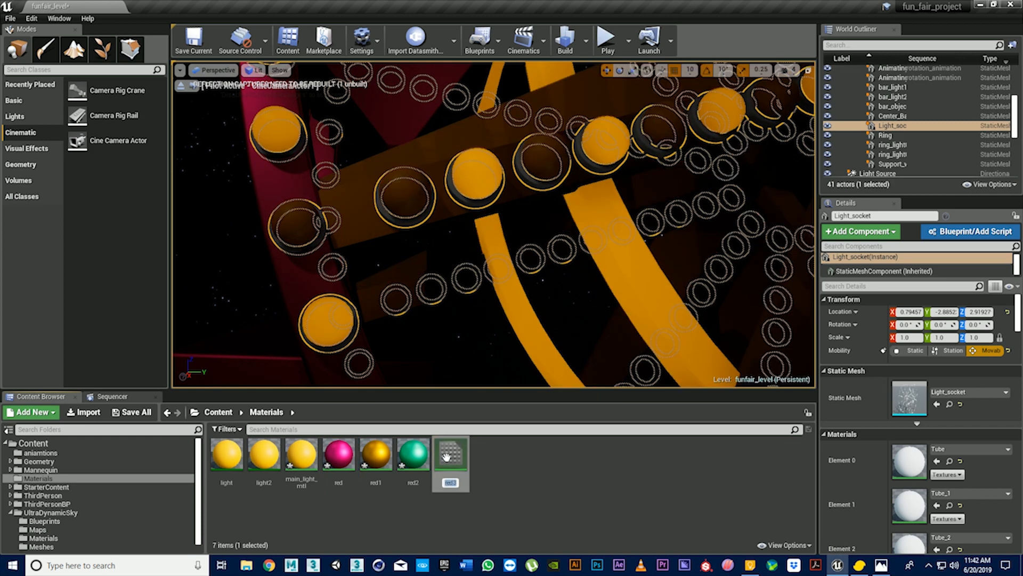
Set the duplicated material's base color constant to black (0,0,0), apply the change and close the material
double_click(446, 456)
click(336, 192)
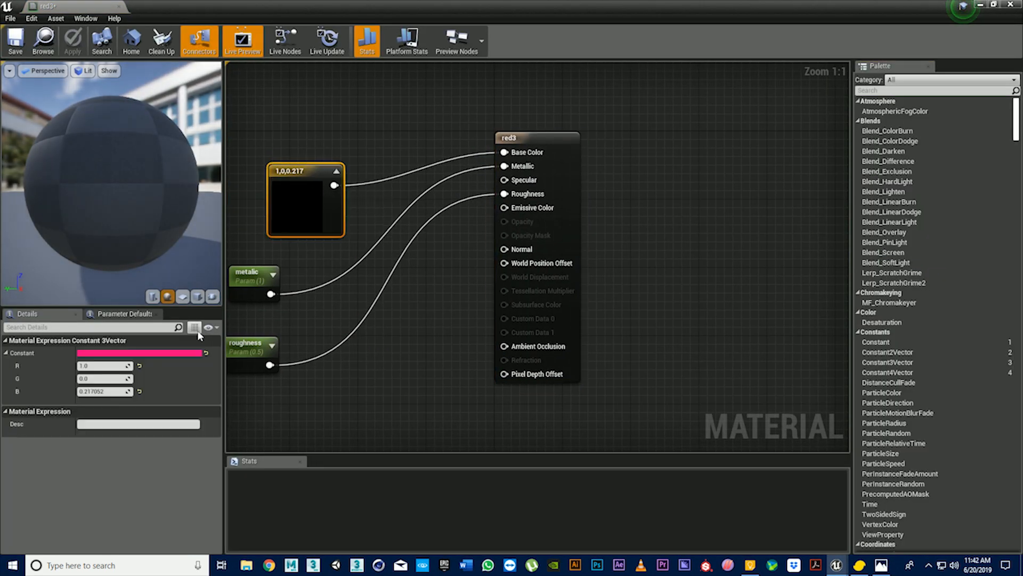
click(139, 352)
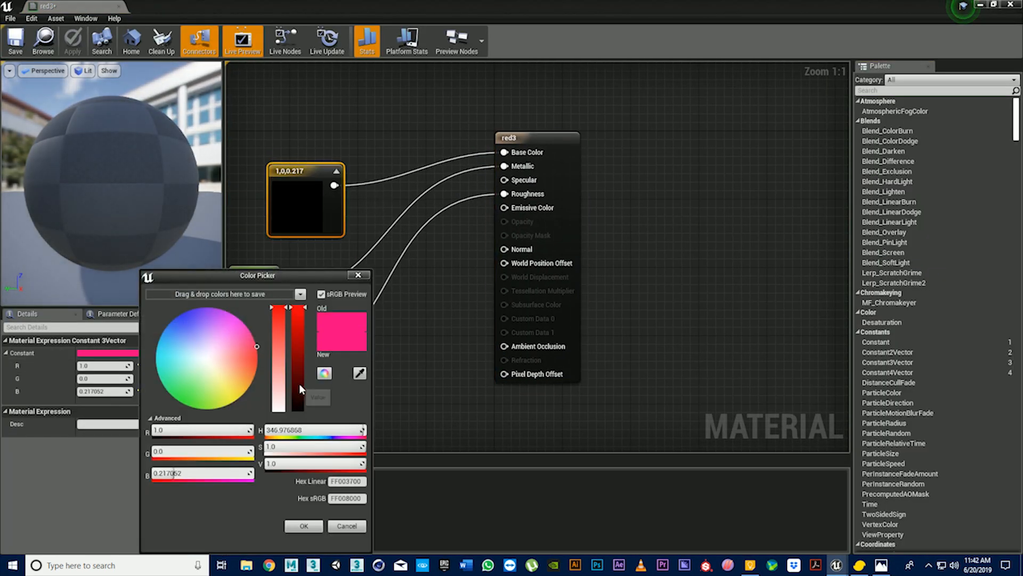
drag(299, 382, 299, 410)
click(303, 526)
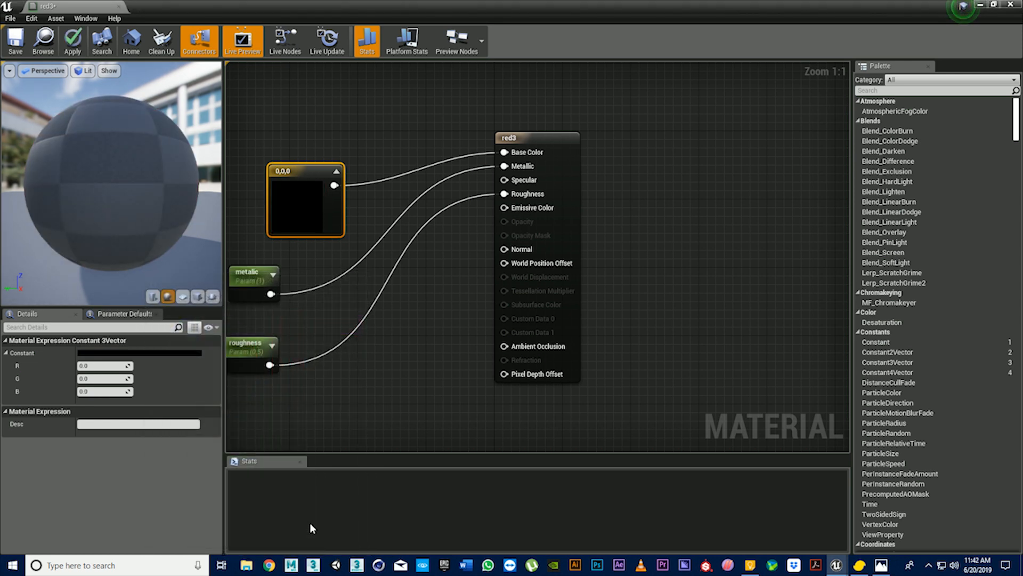
right_drag(375, 395, 539, 388)
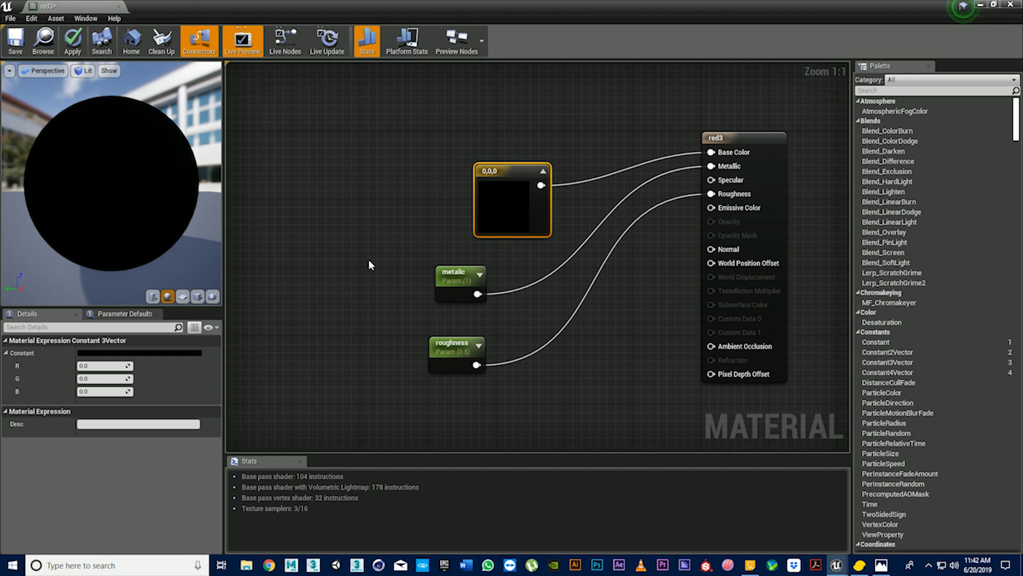
drag(504, 369, 500, 366)
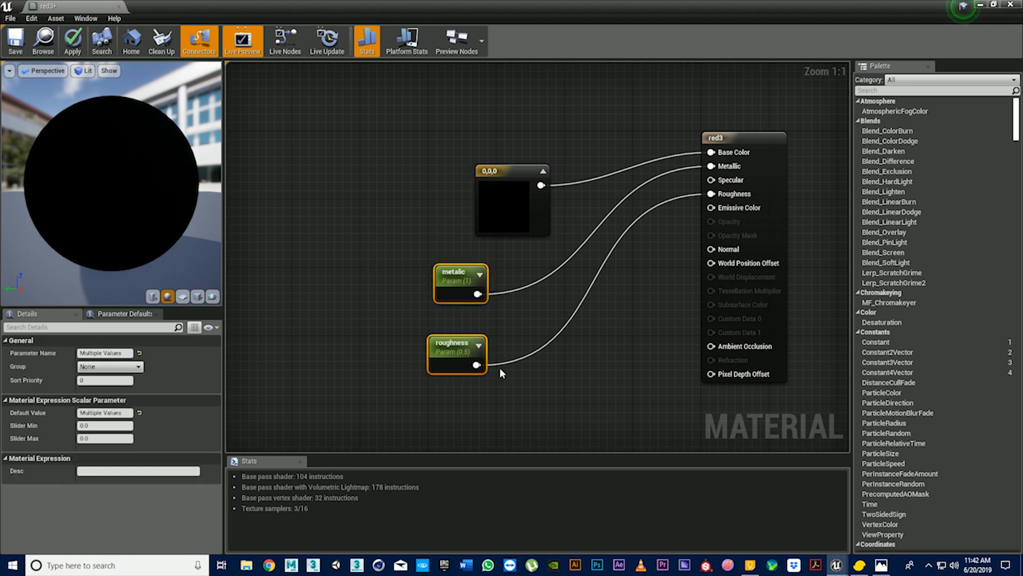
click(119, 7)
click(545, 316)
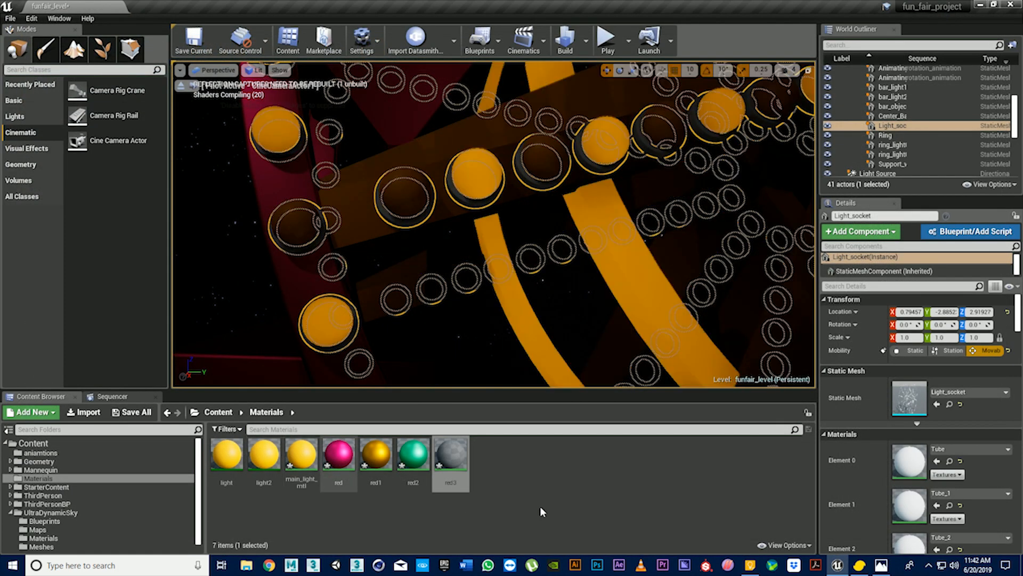
Assign the black red3 material to all Light_socket material slots, Element 0 through Element 99, and deselect the mesh
drag(451, 456, 950, 476)
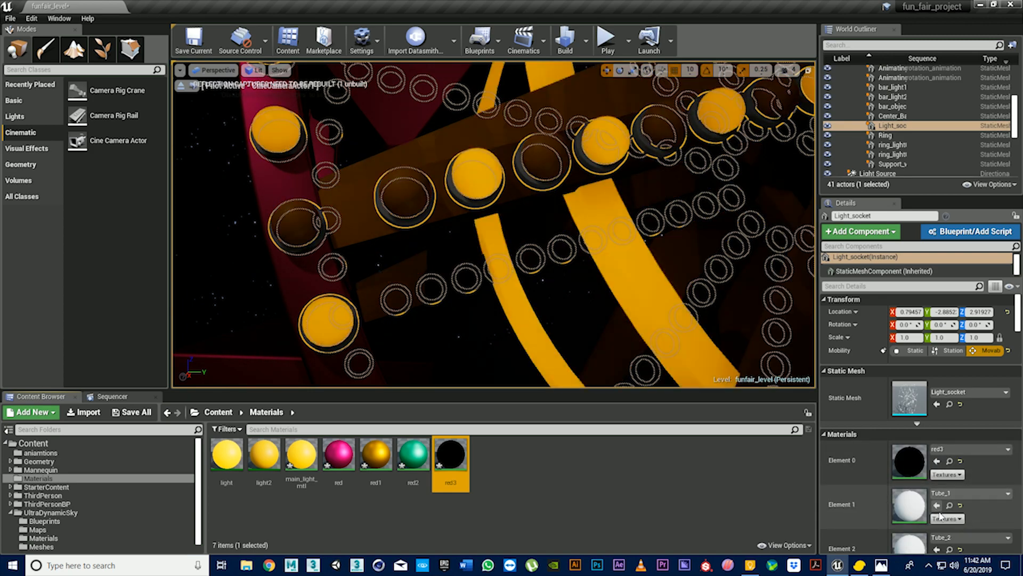
click(937, 505)
scroll(940, 525, down, 2)
click(936, 482)
click(936, 525)
scroll(936, 525, down, 2)
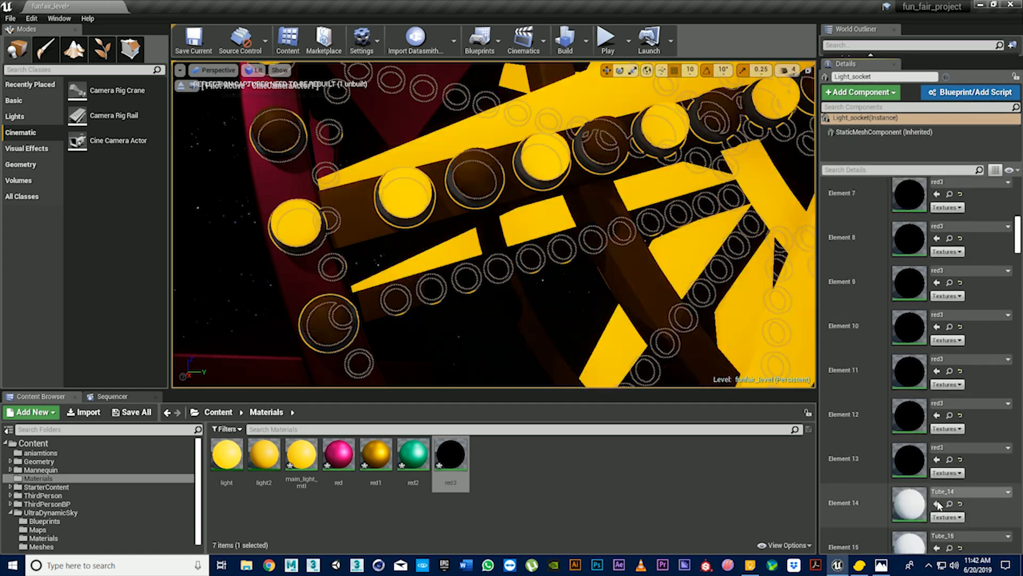
scroll(943, 533, down, 3)
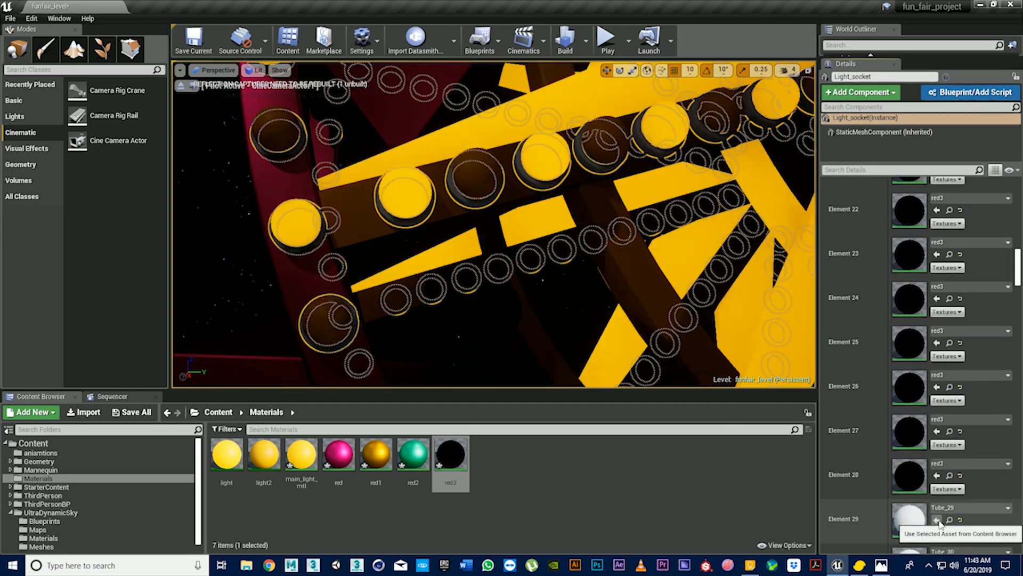
click(936, 519)
scroll(936, 528, down, 3)
click(936, 533)
scroll(937, 519, down, 5)
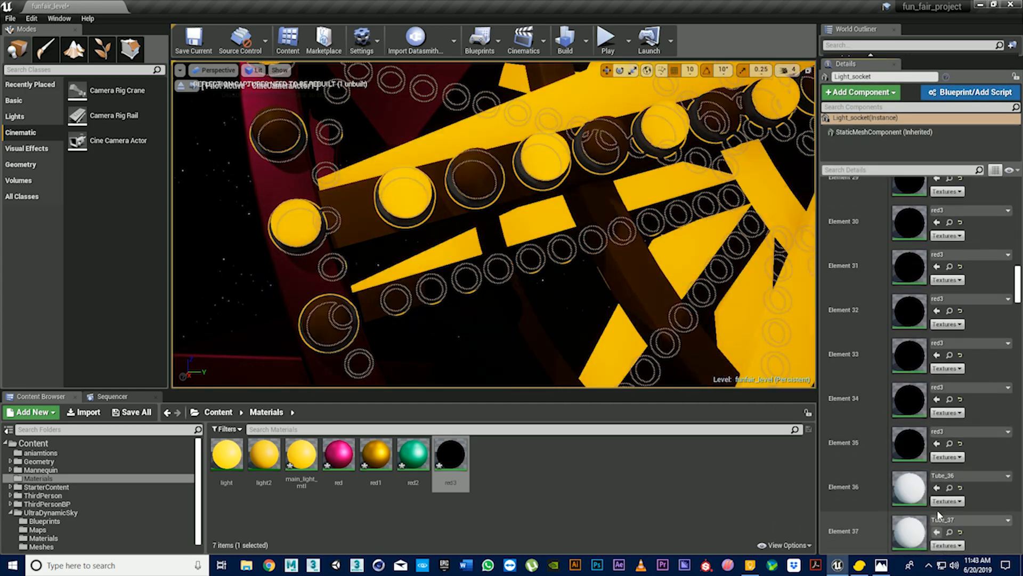
click(936, 488)
scroll(937, 512, down, 1)
click(937, 520)
scroll(936, 533, down, 4)
click(936, 551)
scroll(936, 539, down, 5)
click(936, 497)
scroll(936, 501, down, 5)
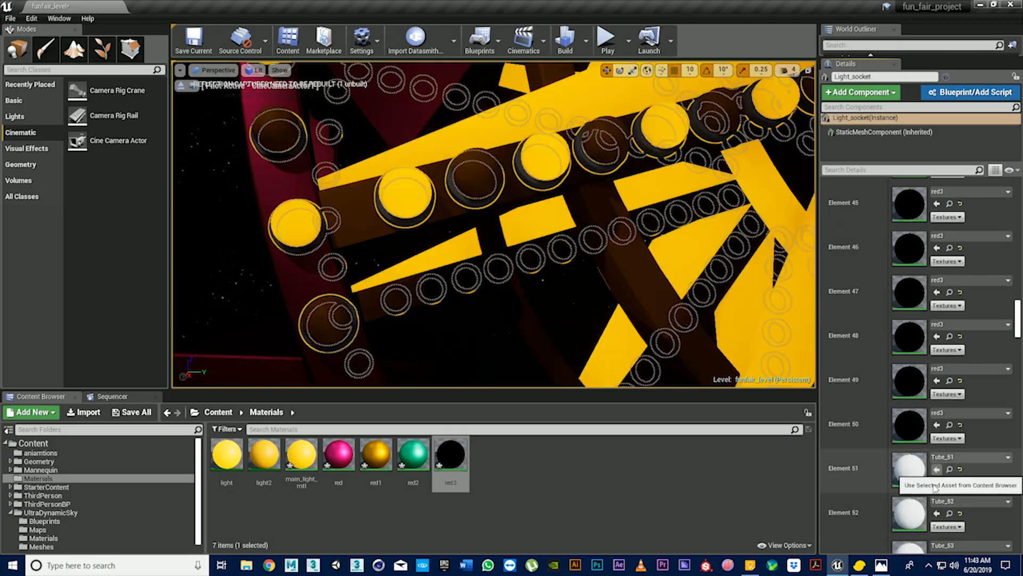
click(937, 471)
scroll(936, 506, down, 5)
click(936, 518)
scroll(937, 506, down, 5)
click(936, 485)
scroll(936, 512, down, 5)
click(936, 535)
scroll(936, 517, down, 5)
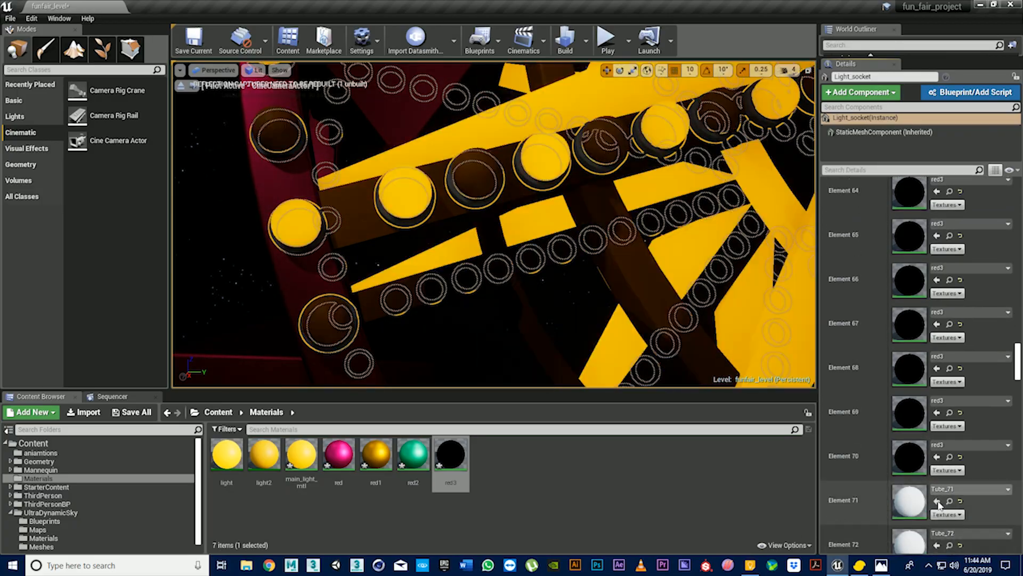
click(937, 500)
scroll(936, 517, down, 4)
click(936, 534)
scroll(937, 525, down, 5)
click(937, 540)
scroll(937, 528, down, 5)
click(937, 527)
scroll(936, 527, down, 5)
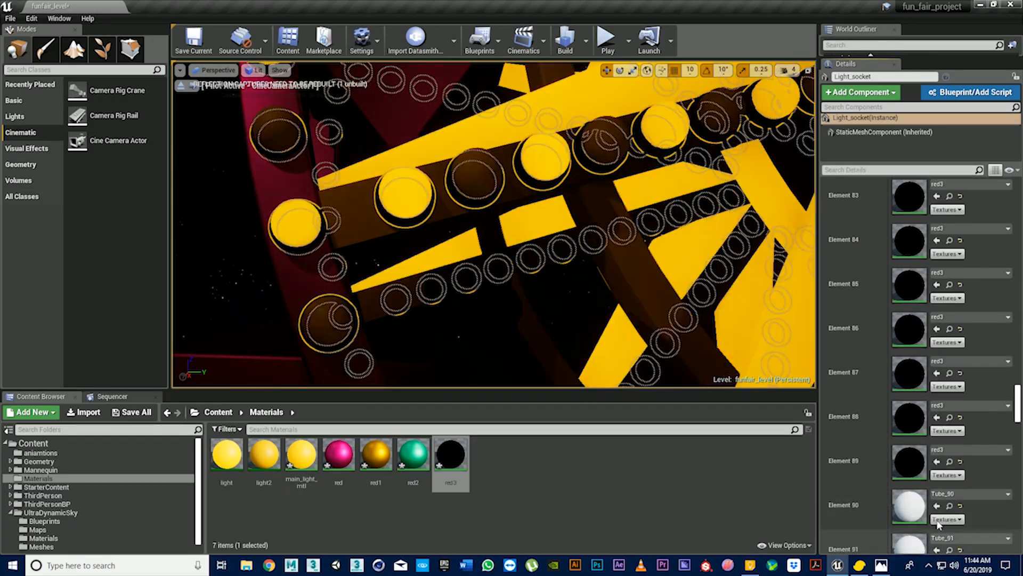
click(937, 533)
scroll(937, 533, down, 4)
click(936, 533)
scroll(938, 538, down, 4)
click(937, 535)
scroll(936, 528, down, 2)
click(937, 494)
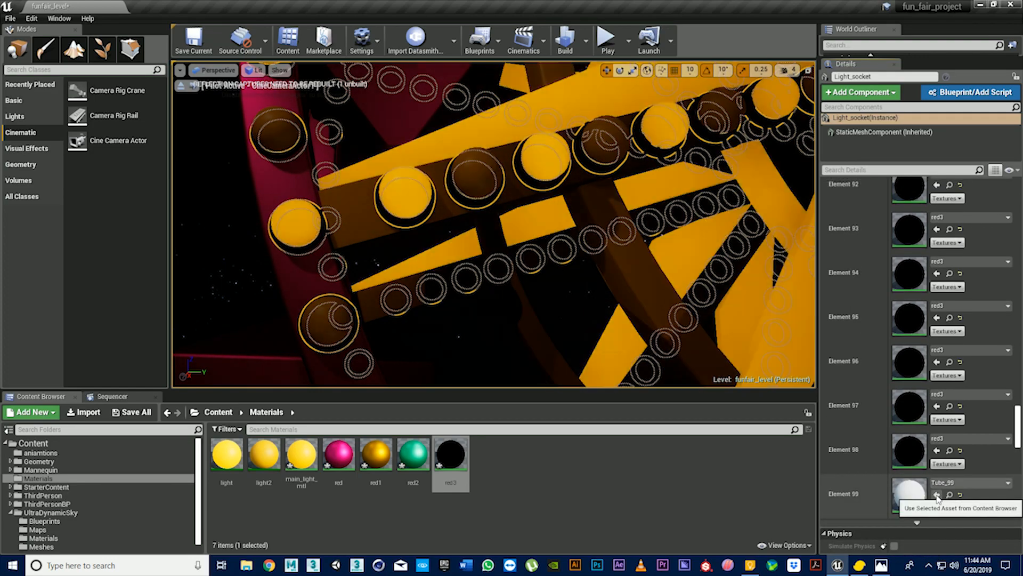
click(717, 440)
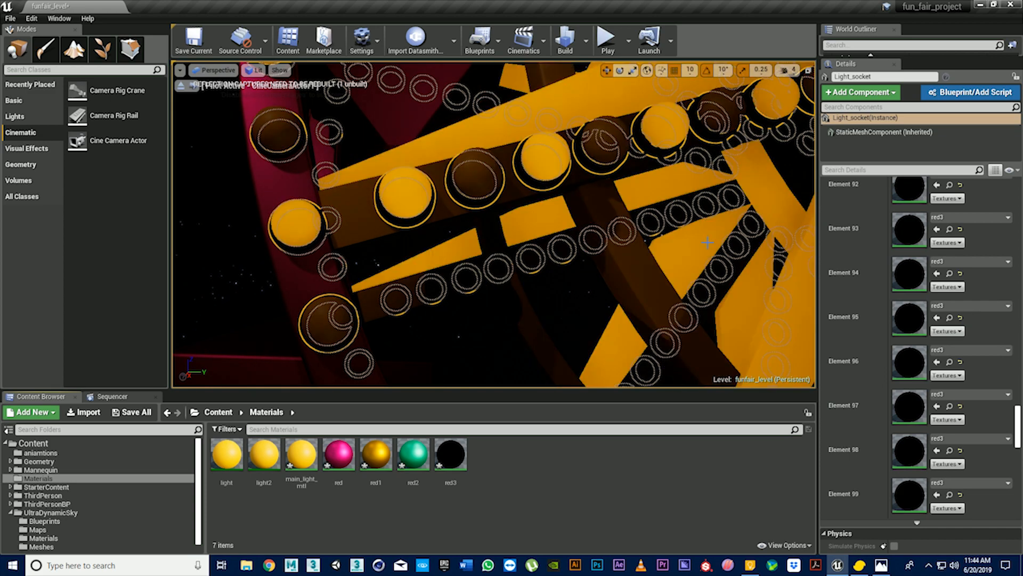
scroll(701, 256, down, 5)
scroll(696, 278, down, 5)
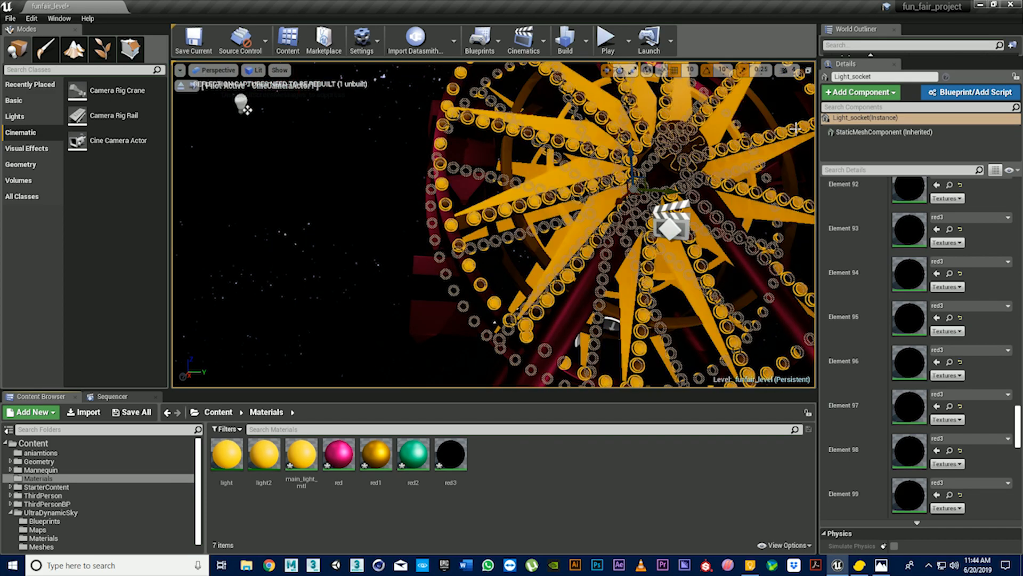
click(386, 160)
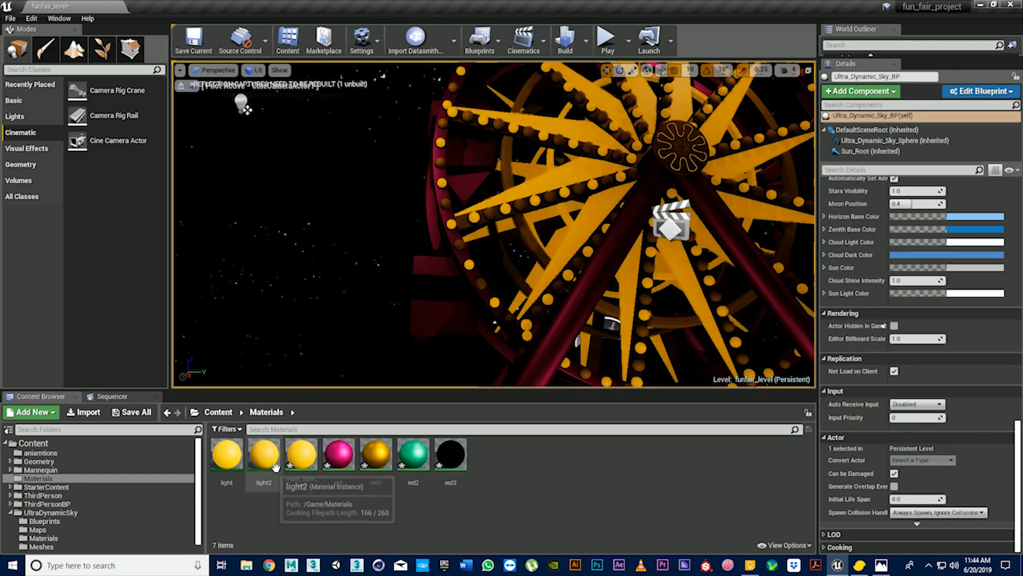
Open the main_light_mtl material and select the color constant feeding its Base Color
click(302, 455)
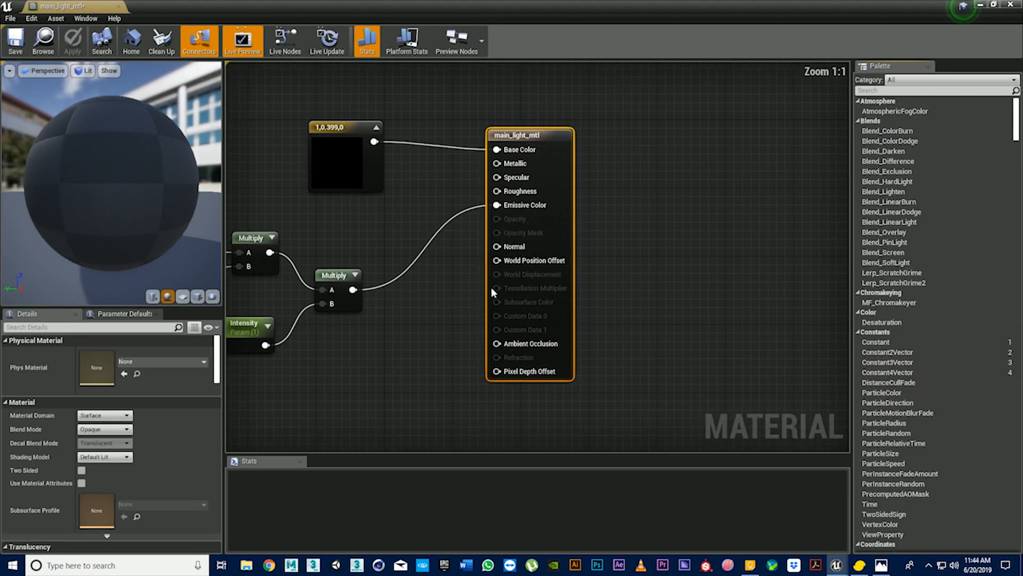
right_drag(319, 176, 469, 176)
click(475, 176)
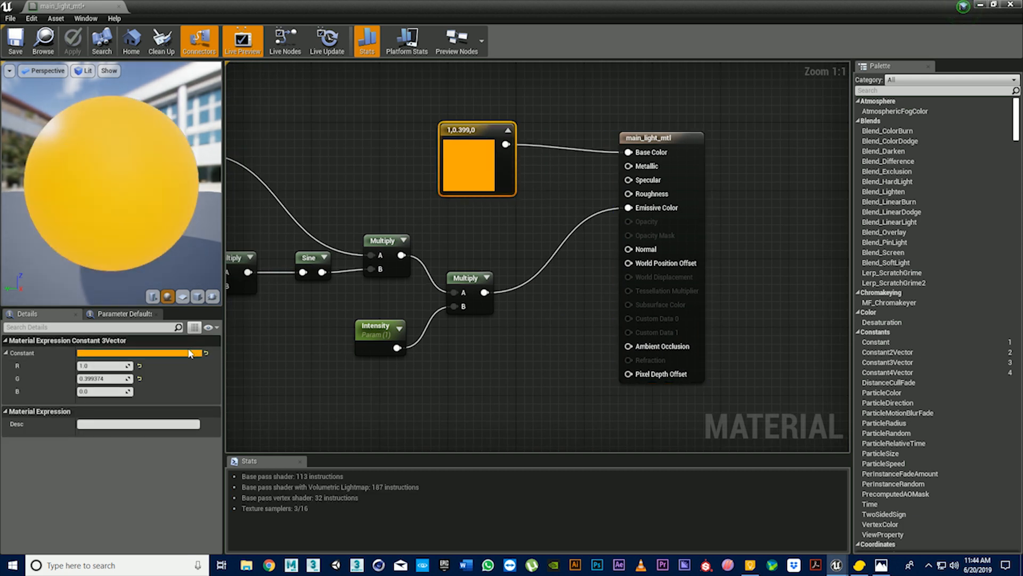
click(194, 353)
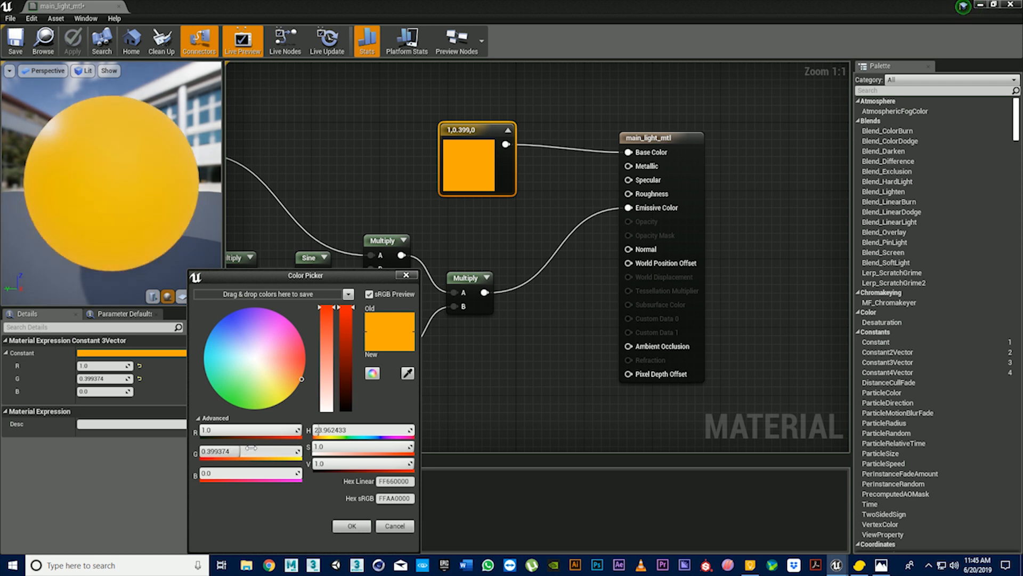
click(395, 527)
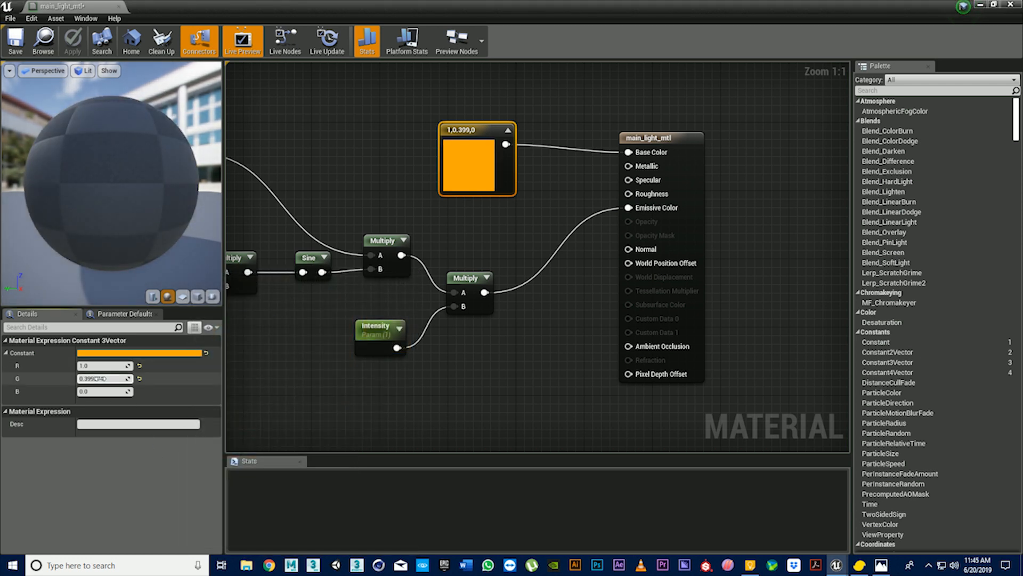
mouse_move(100, 378)
mouse_down()
mouse_move(80, 379)
mouse_move(109, 378)
mouse_up()
key(ctrl+z)
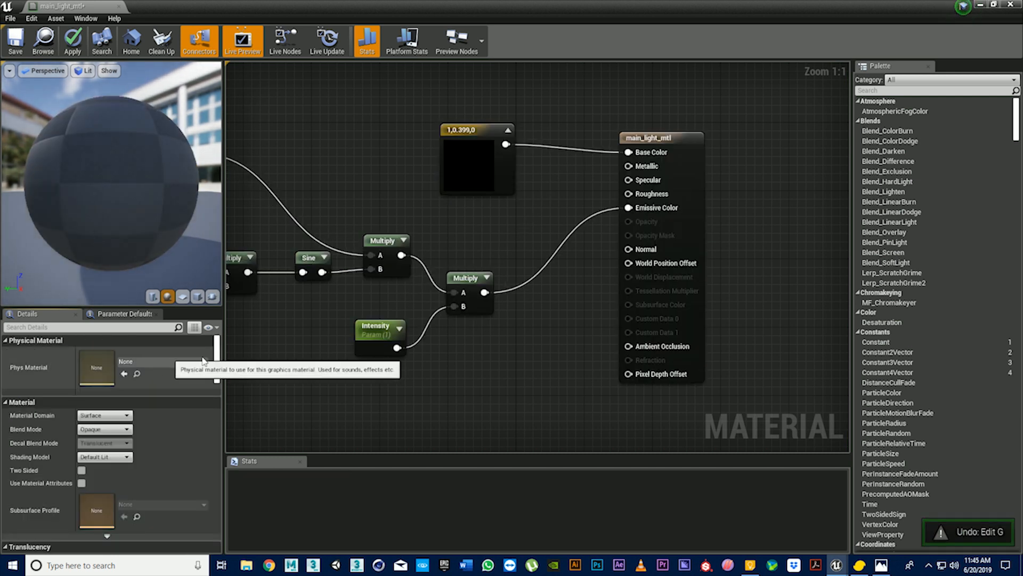
Darken main_light_mtl's base color constant to a brown of about (0.146, 0.058, 0), then close the material and apply the changes
click(476, 166)
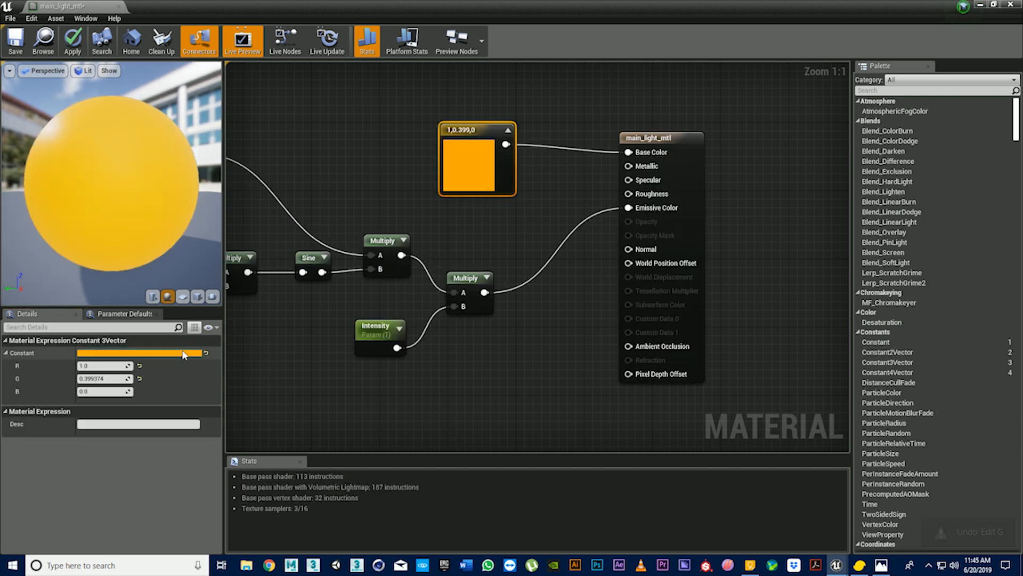
click(184, 353)
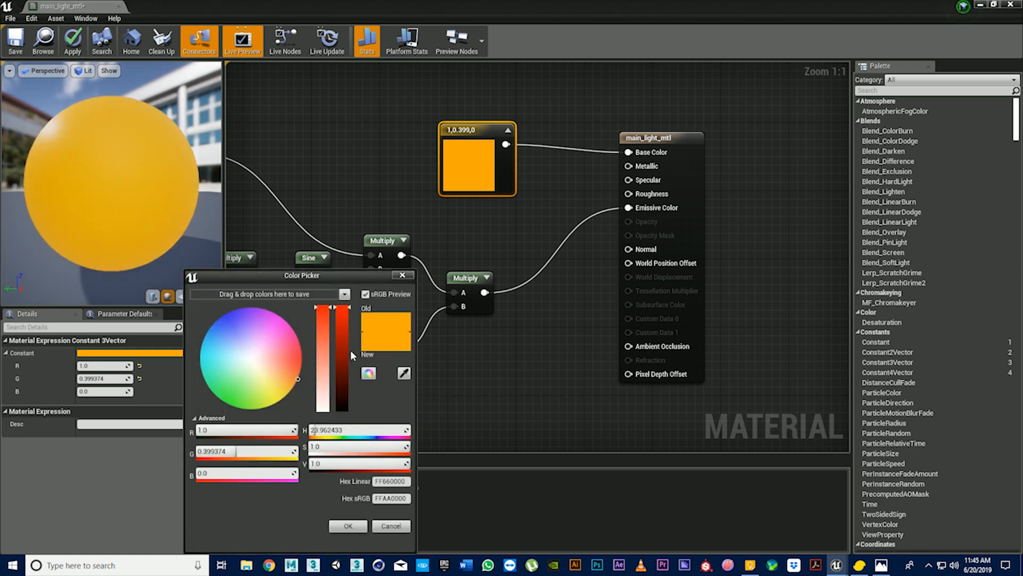
drag(349, 313, 359, 395)
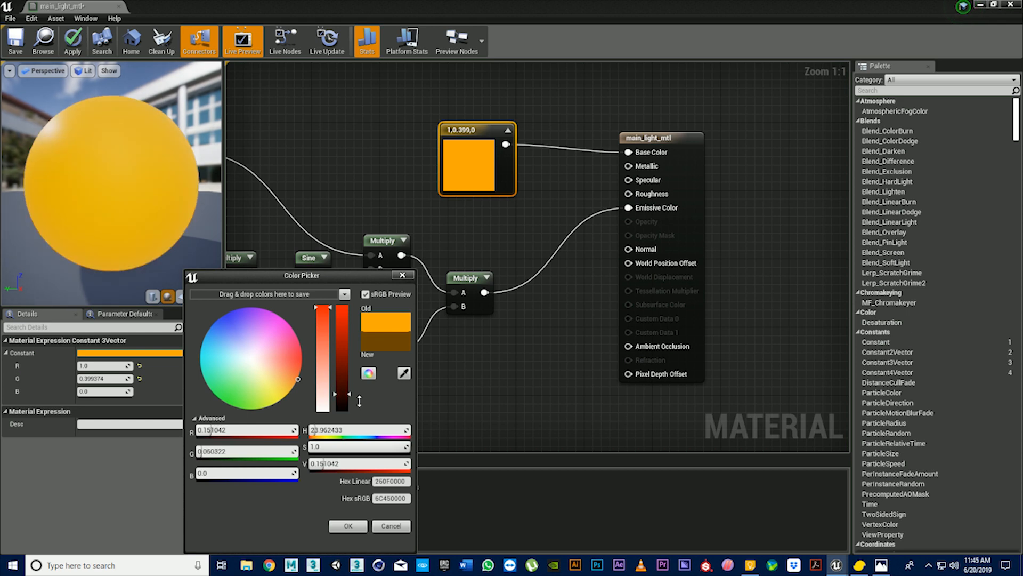
click(348, 526)
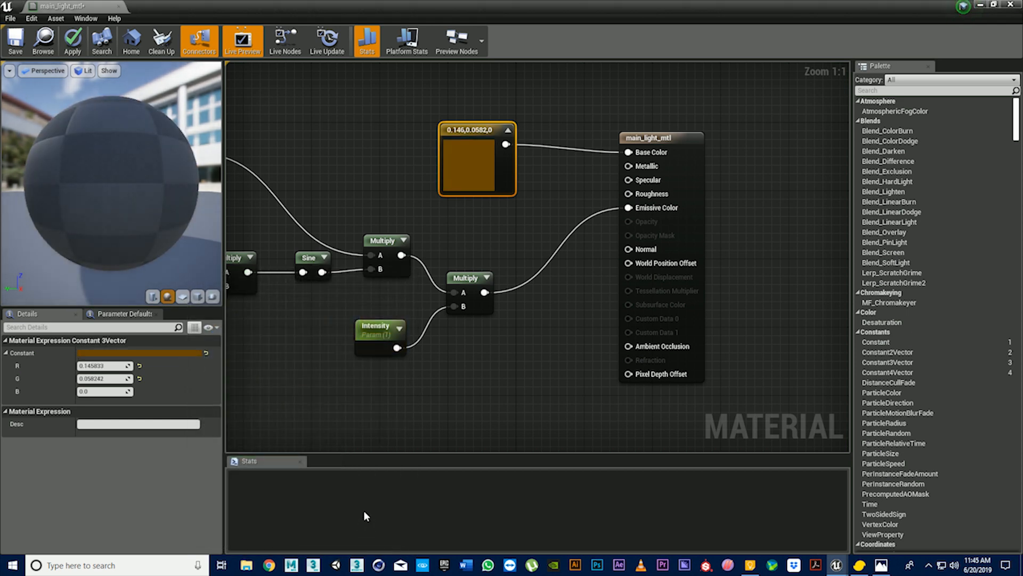
click(1010, 5)
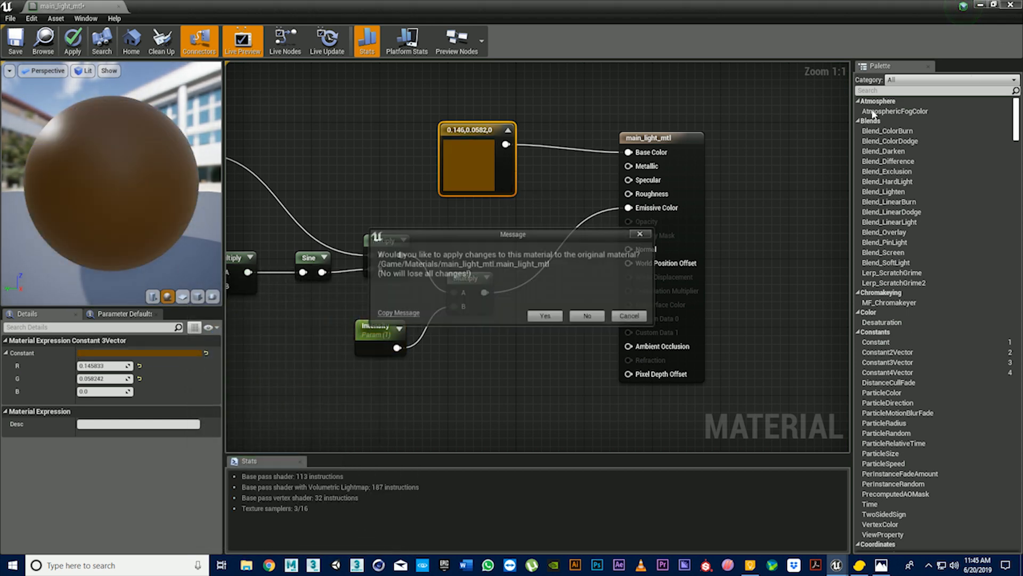
click(555, 319)
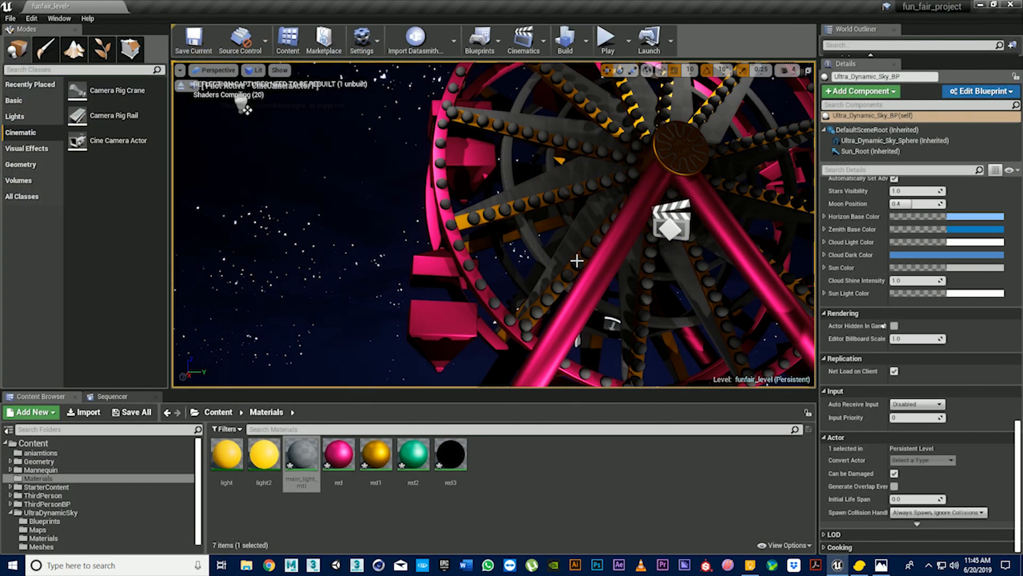
Move the piloted CineCameraActor1 back from the wheel and aim it so the whole Ferris wheel is seen from a low front angle
scroll(577, 261, down, 10)
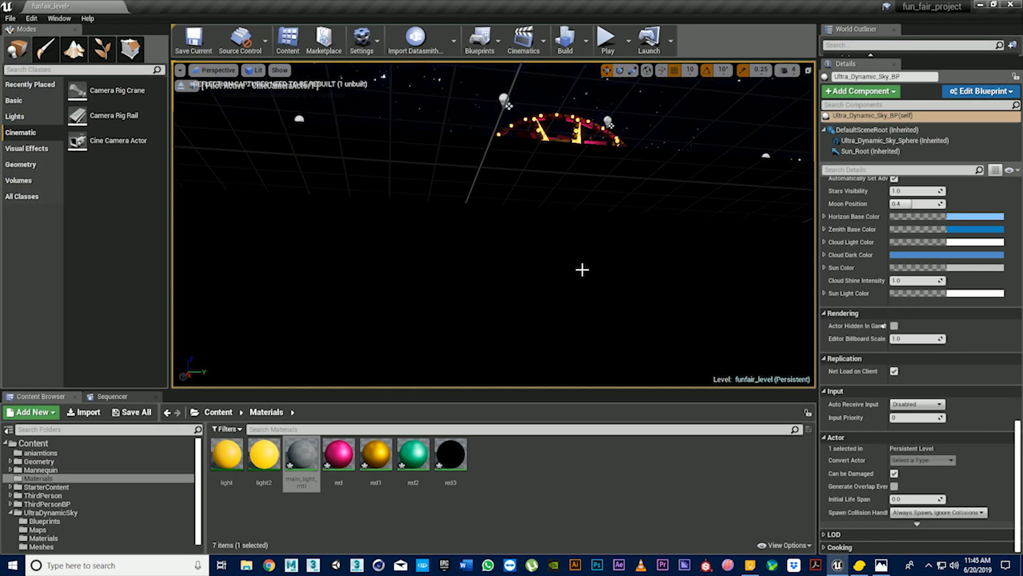
scroll(582, 270, up, 3)
right_drag(582, 269, 722, 200)
middle_drag(605, 262, 568, 242)
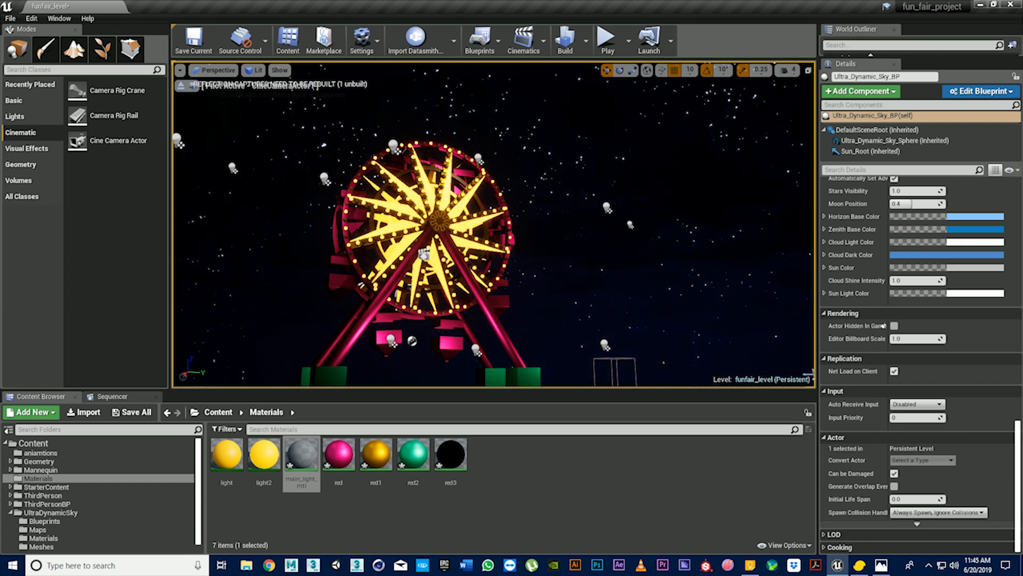
right_drag(606, 262, 589, 335)
right_drag(574, 271, 570, 229)
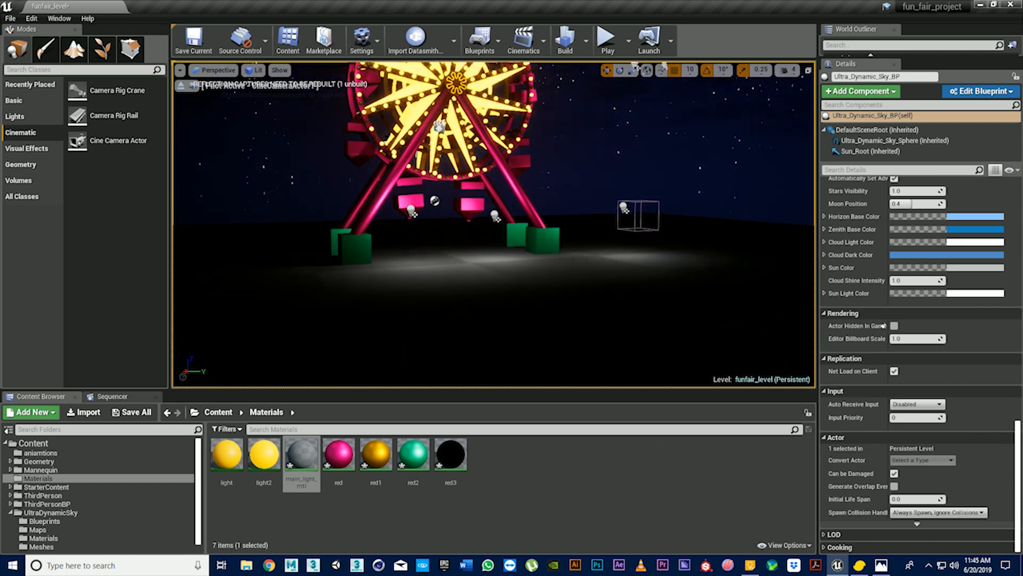
mouse_move(484, 277)
right_down()
mouse_move(533, 250)
mouse_move(511, 288)
mouse_move(480, 299)
mouse_move(475, 269)
right_up()
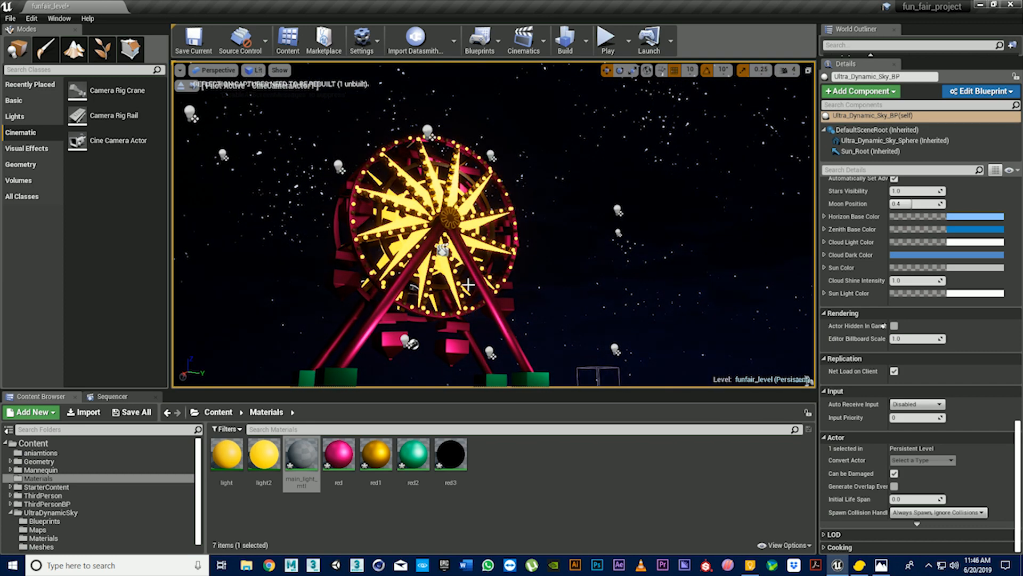
Make the viewport taller and refine CineCameraActor1's framing, with the wheel slightly closer, near the center, and its green bases at the lower edge
drag(456, 392, 455, 434)
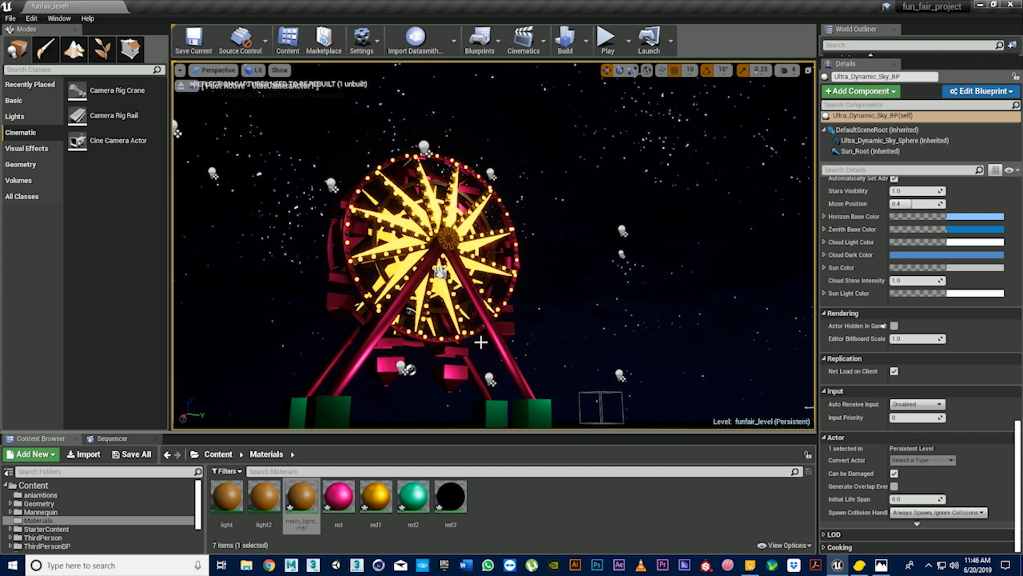
mouse_move(441, 334)
right_down()
mouse_move(440, 373)
mouse_move(441, 334)
right_up()
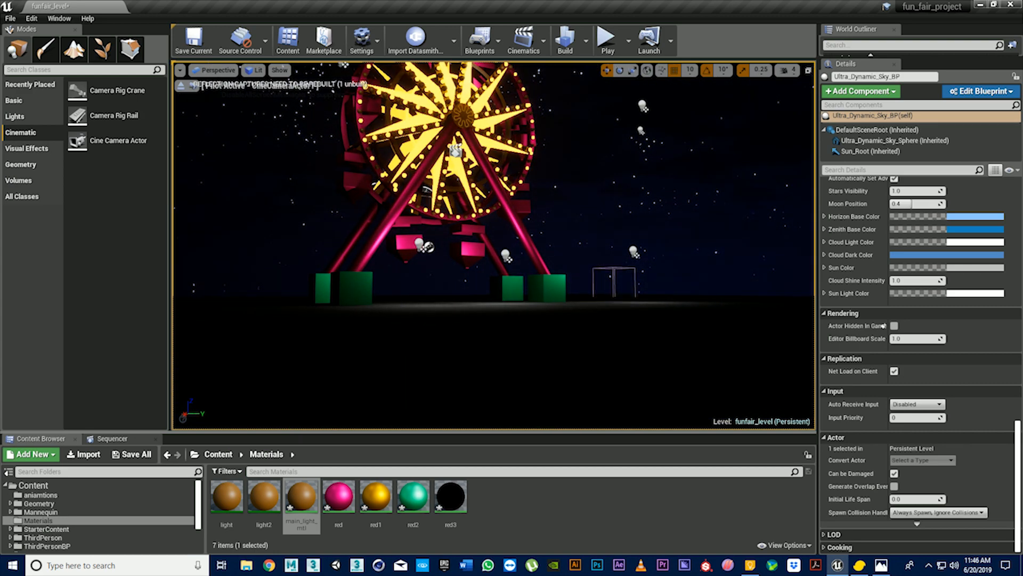
right_drag(427, 285, 427, 245)
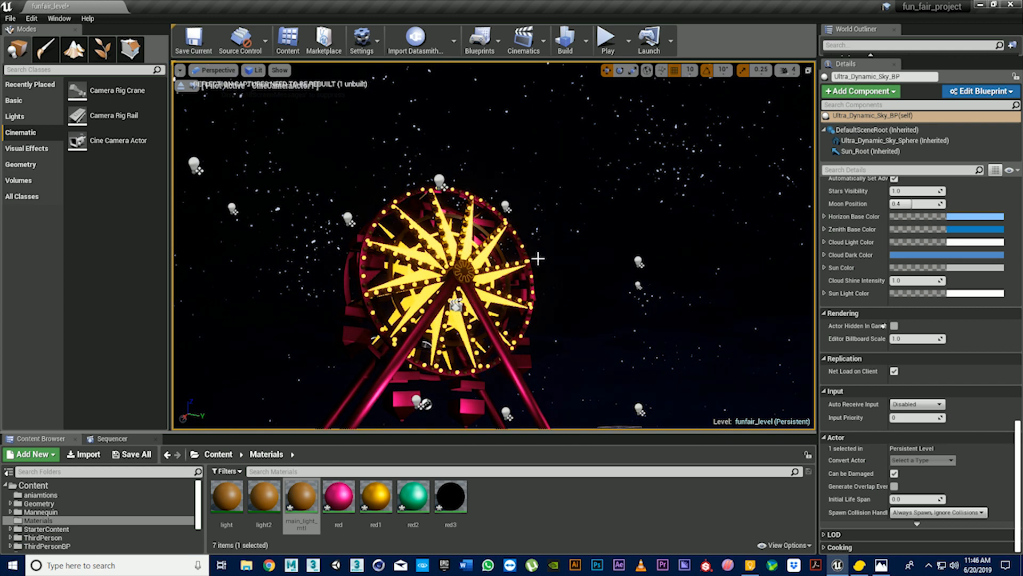
right_drag(427, 245, 533, 264)
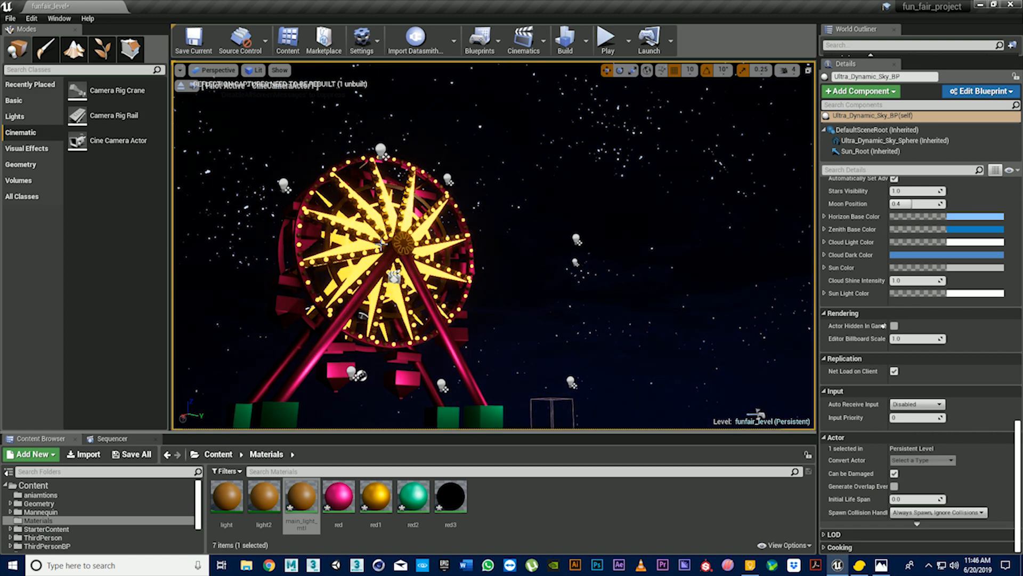
right_drag(502, 246, 549, 235)
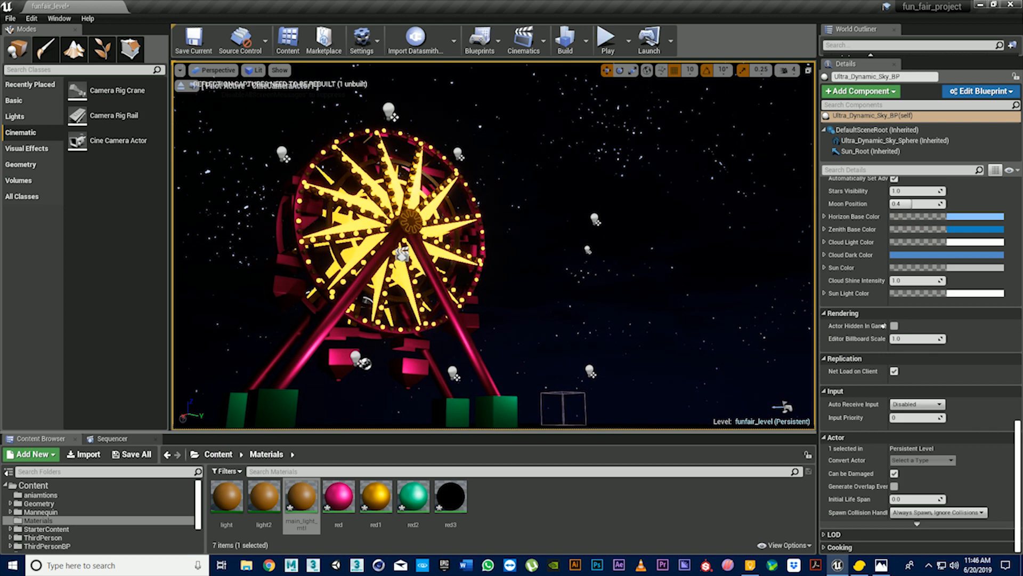
scroll(555, 235, up, 3)
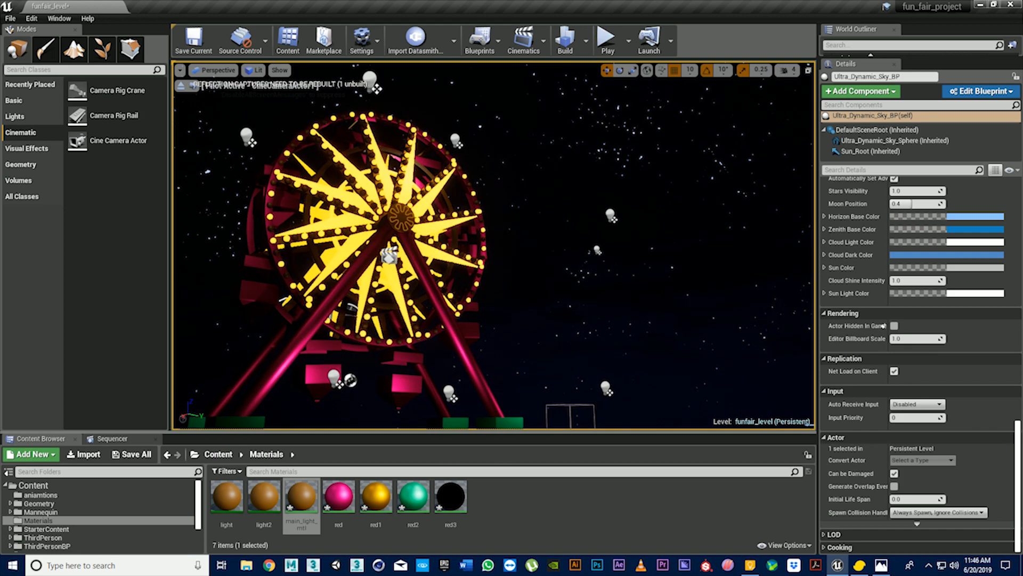
middle_drag(555, 235, 529, 230)
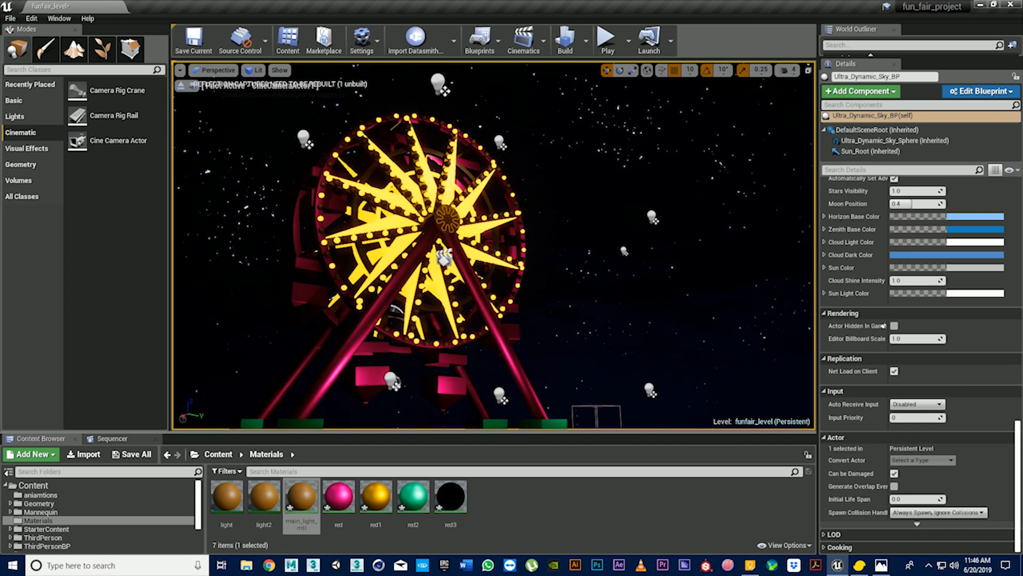
right_drag(528, 231, 501, 235)
middle_drag(501, 235, 515, 230)
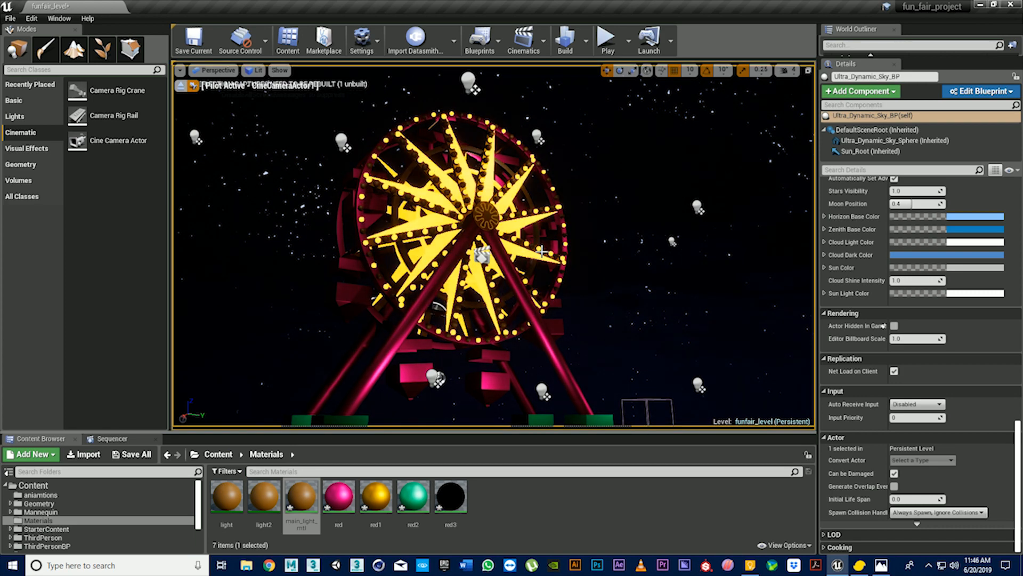
Switch to the Cinematic Viewport, look through CineCameraActor1, and adjust its framing to include the wheel's green bases
click(214, 70)
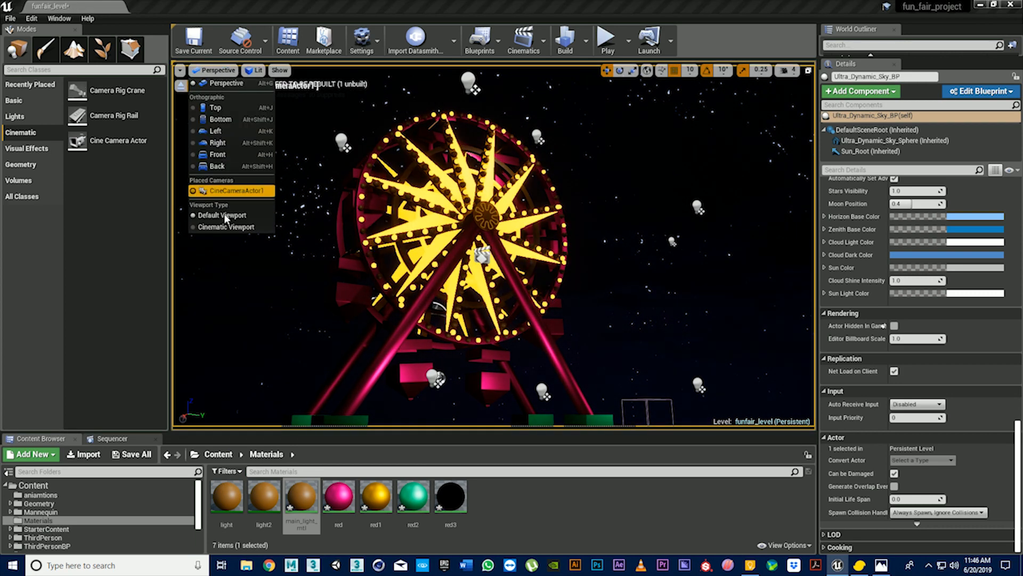
click(223, 227)
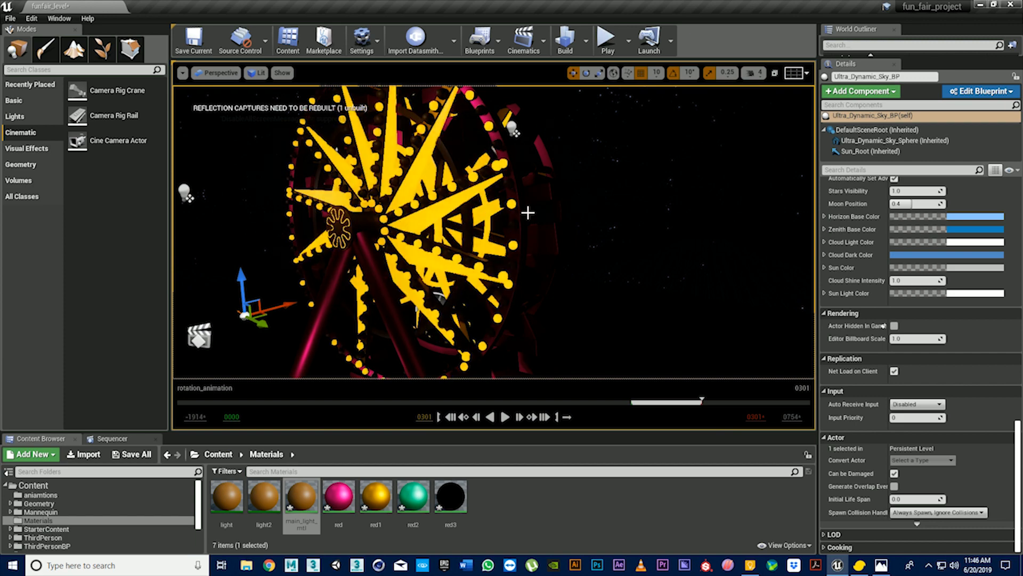
click(216, 73)
click(235, 194)
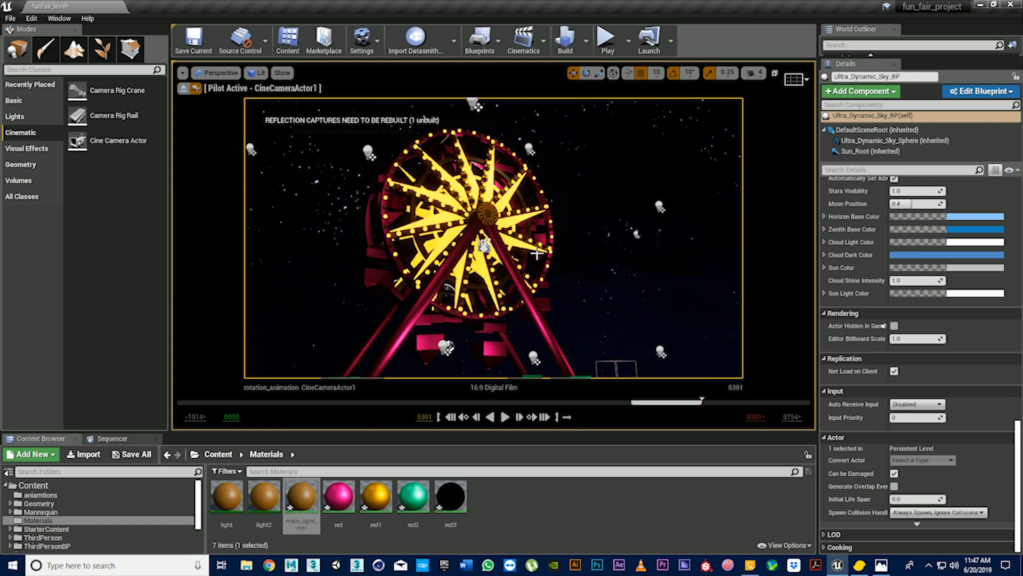
middle_drag(494, 237, 556, 251)
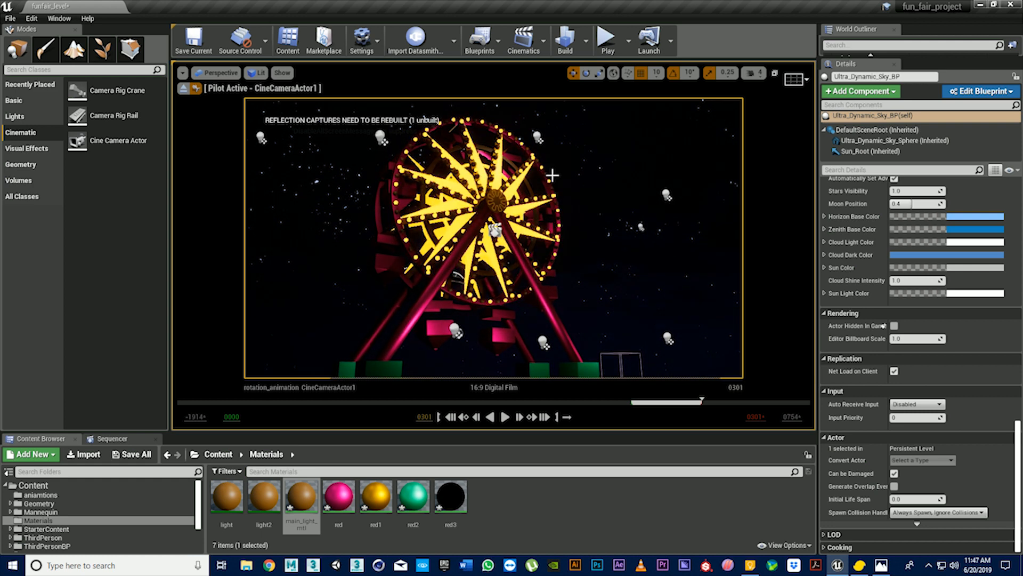
Add a new level sequence named camsequence in the Content folder
click(545, 48)
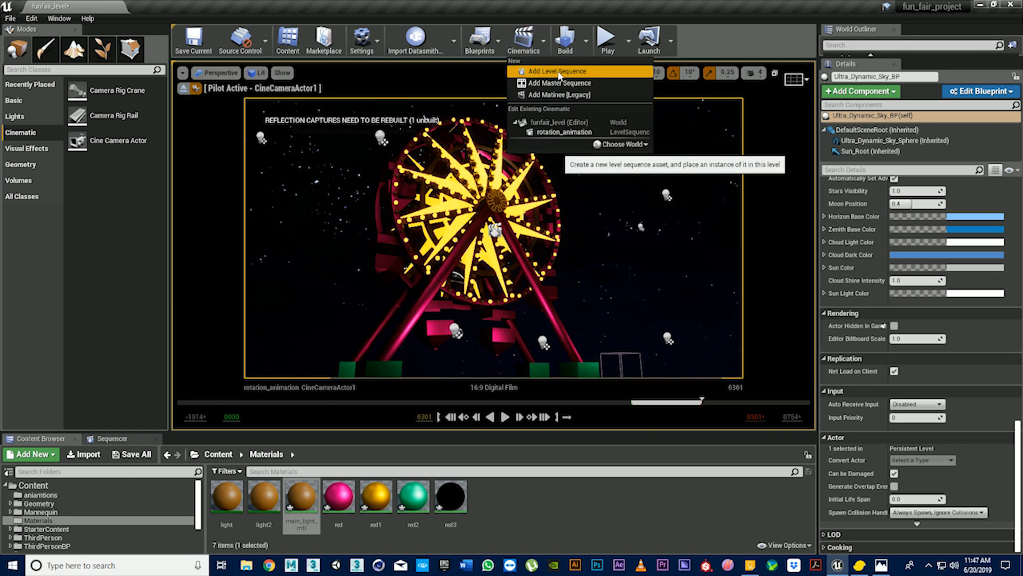
click(558, 72)
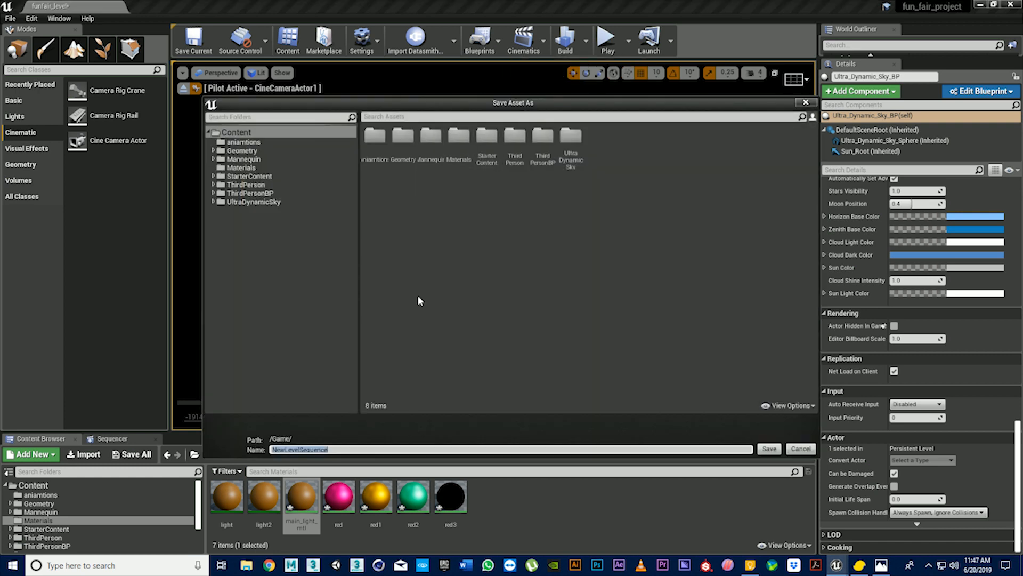
text(cam)
text(uend)
key(Return)
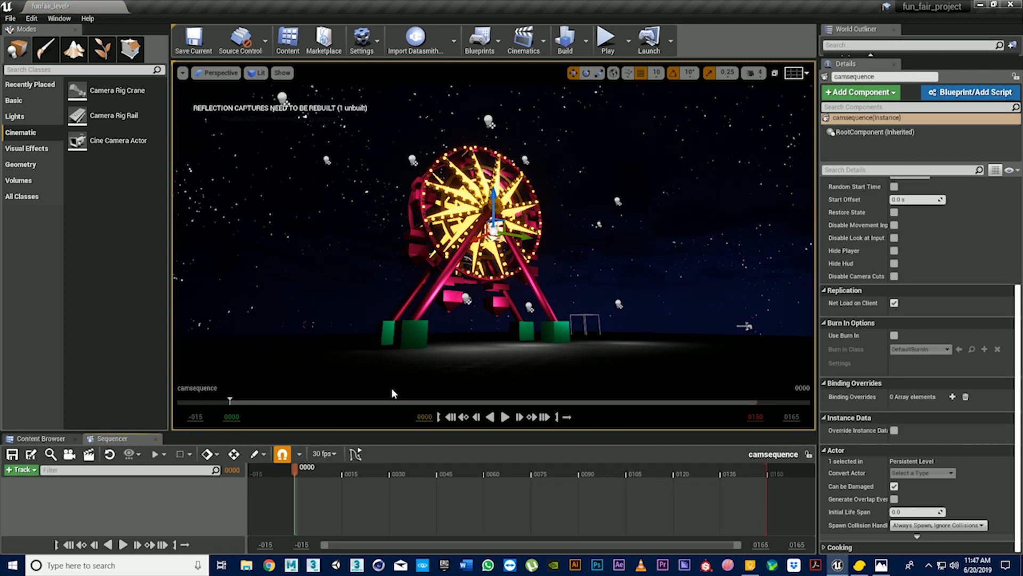
Pilot CineCameraActor1 again in the viewport and show its exact 16:9 Digital Film camera view
click(221, 73)
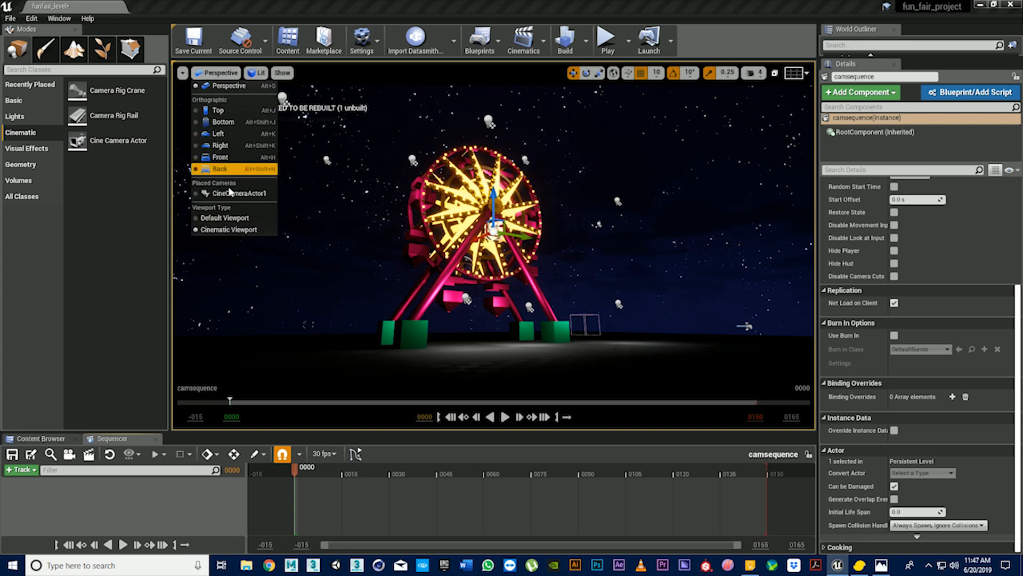
click(229, 251)
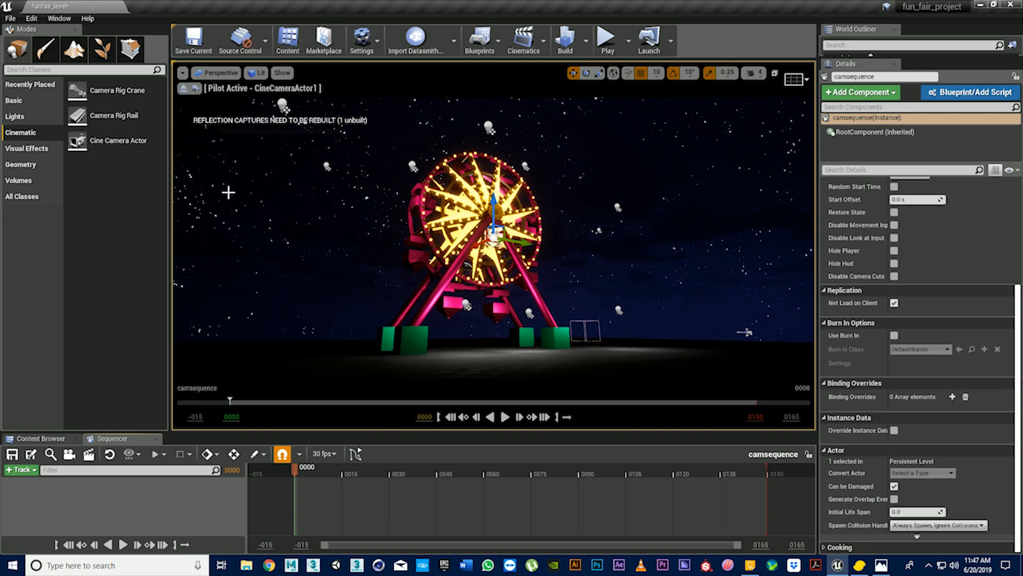
click(196, 88)
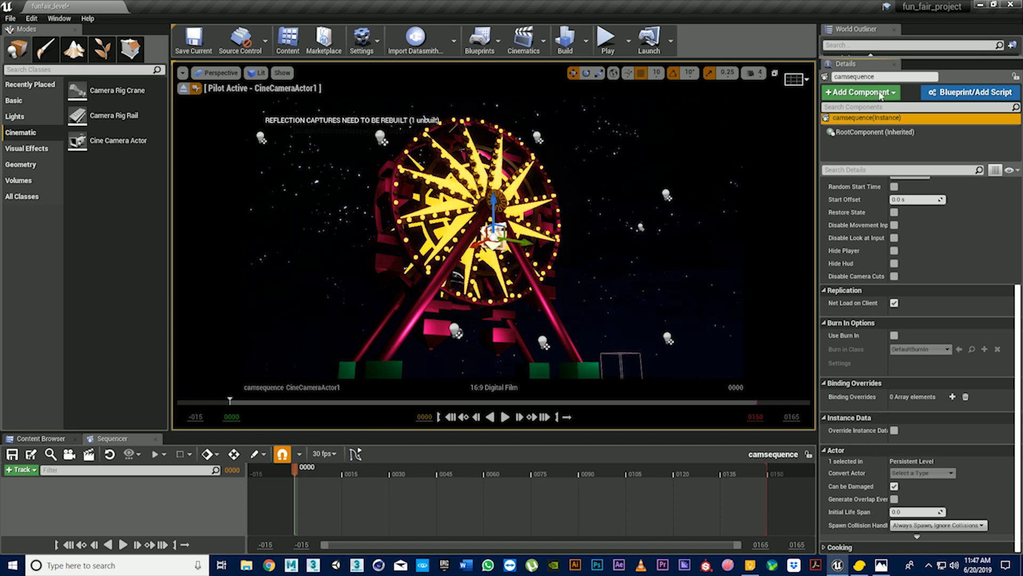
Enlarge the World Outliner list and select CineCameraActor1 in it
drag(879, 57, 902, 209)
click(870, 73)
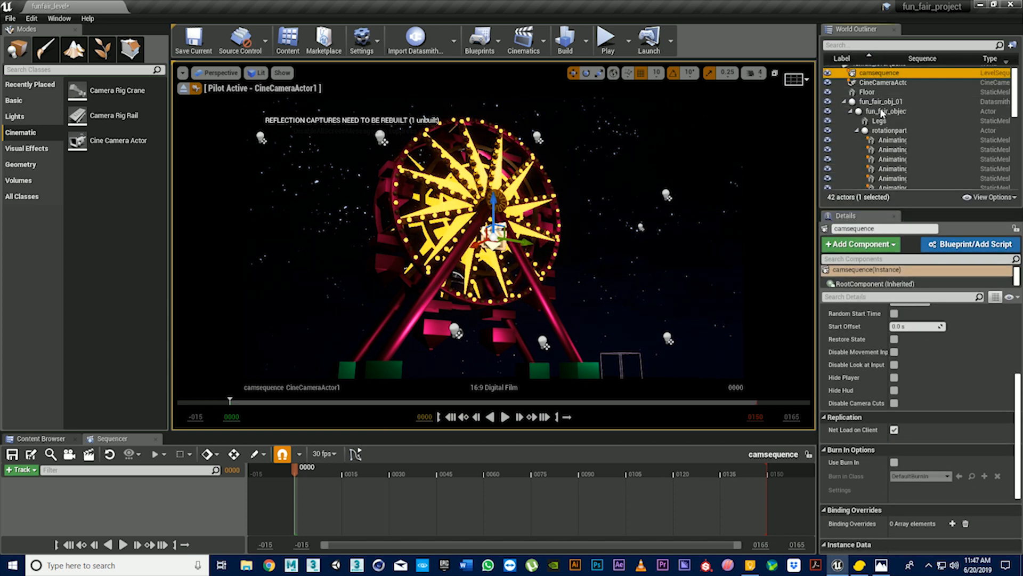
scroll(882, 113, up, 1)
click(882, 89)
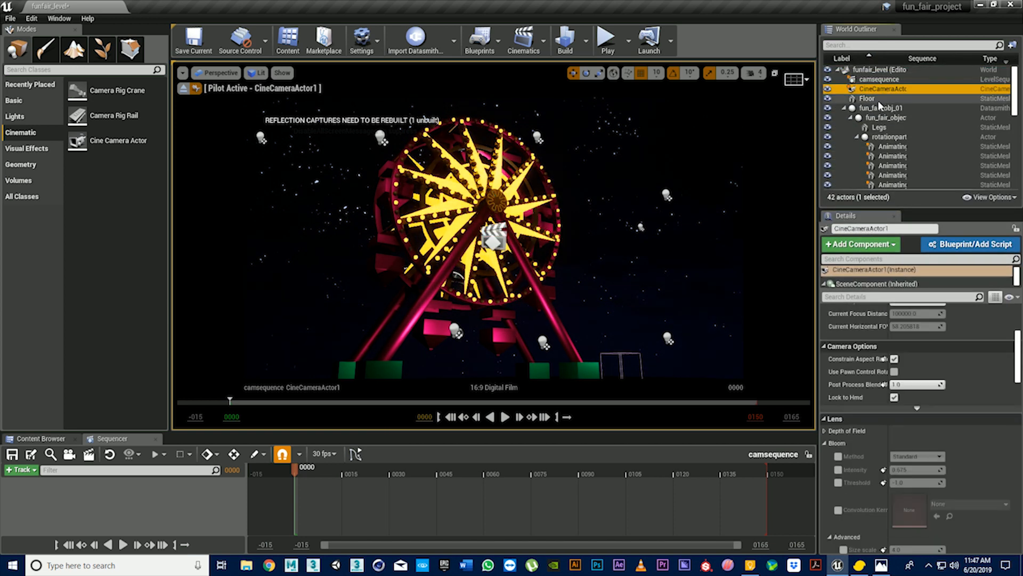
Add CineCameraActor1 to camsequence with its camera cut and set the end of the timeline's visible range to frame 300
drag(882, 89, 125, 506)
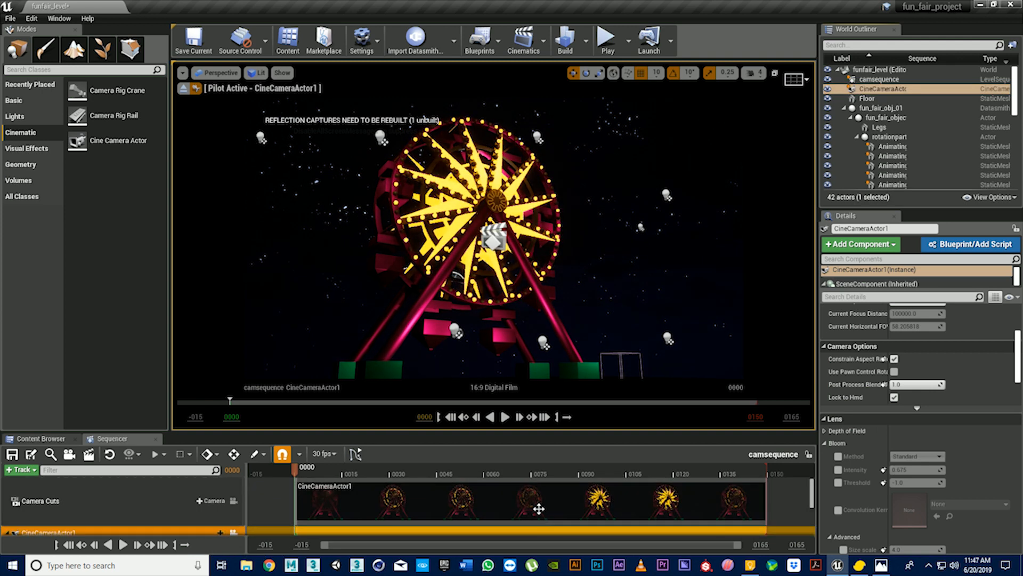
click(761, 545)
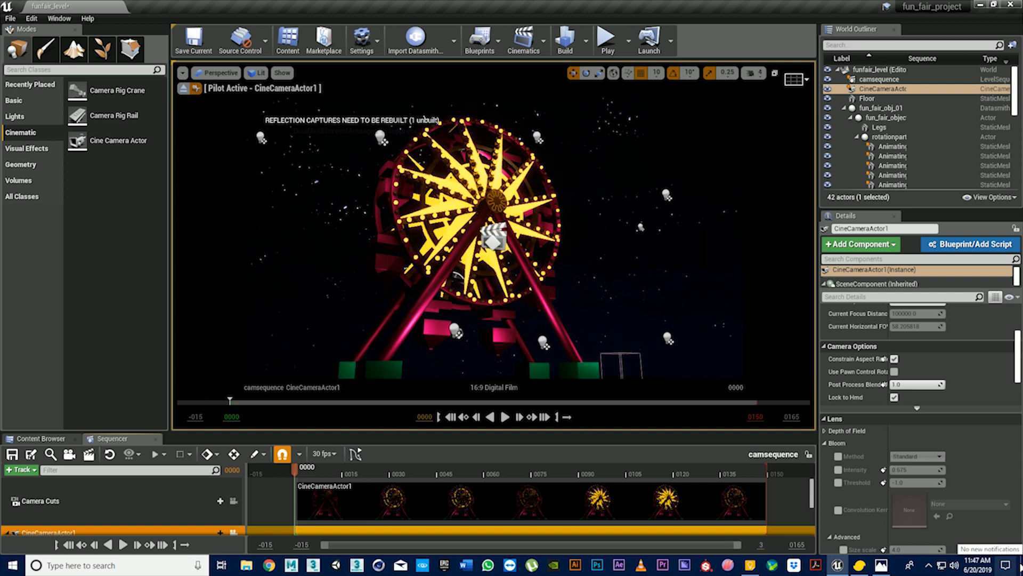
text(300)
key(Return)
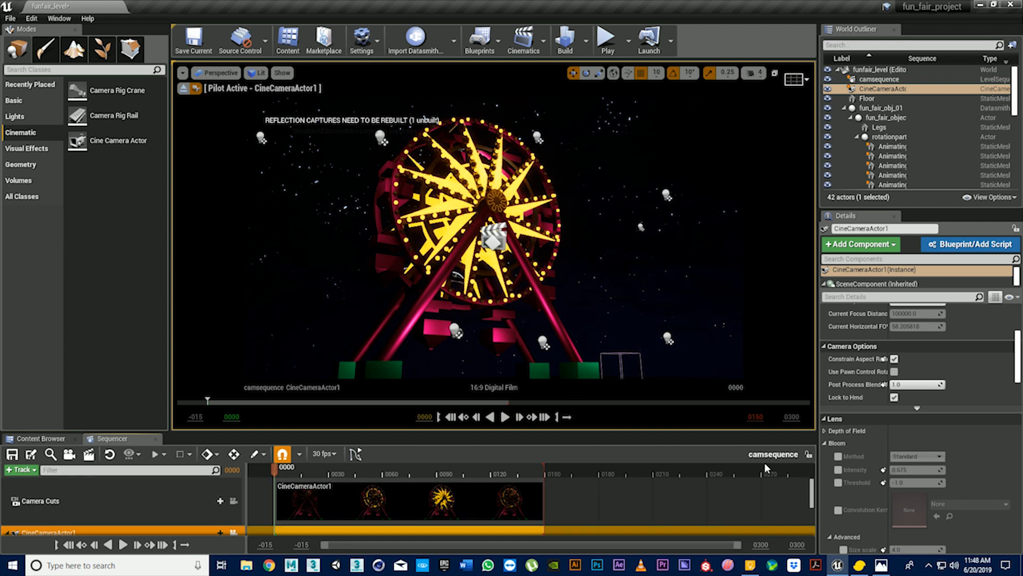
Set the sequence's playback end to frame 300 and extend the CineCameraActor1 camera cut to cover it
drag(778, 466, 807, 498)
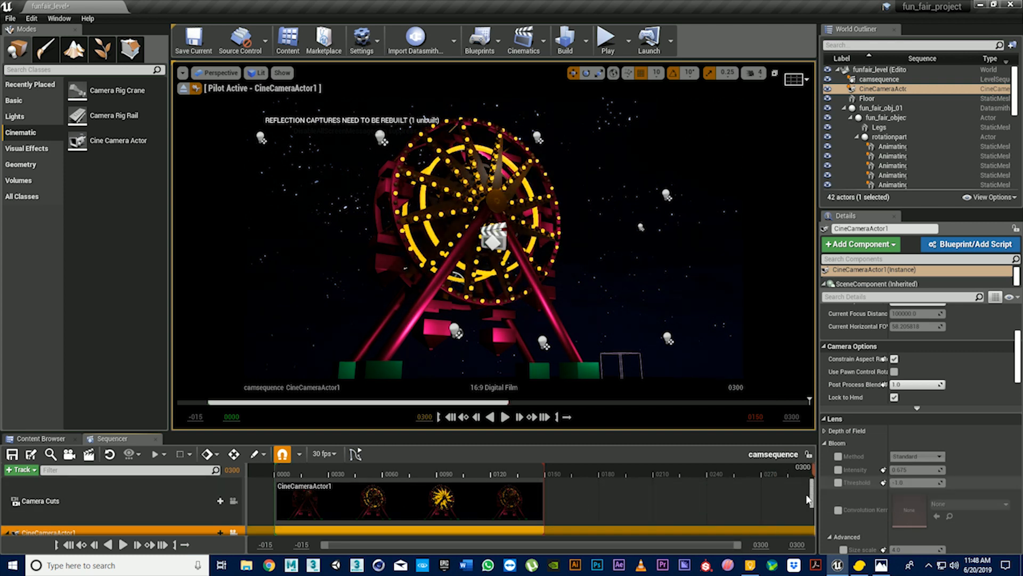
click(177, 545)
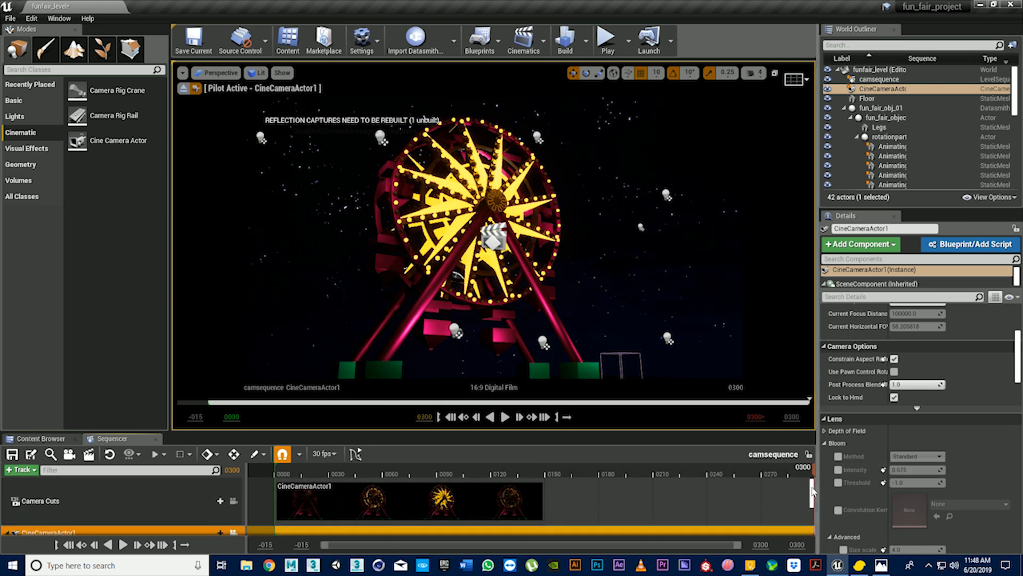
drag(599, 498, 808, 499)
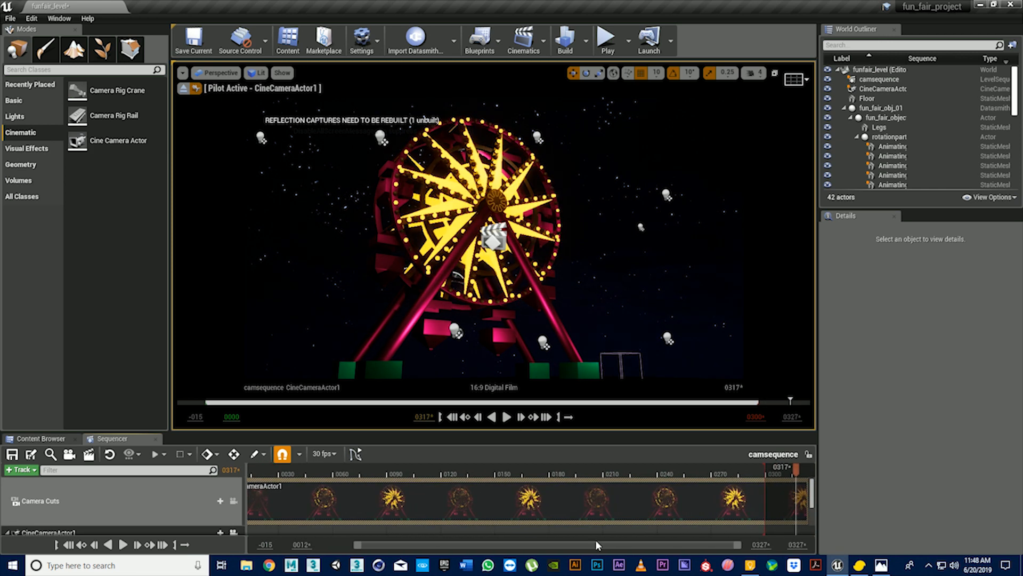
drag(534, 542, 504, 543)
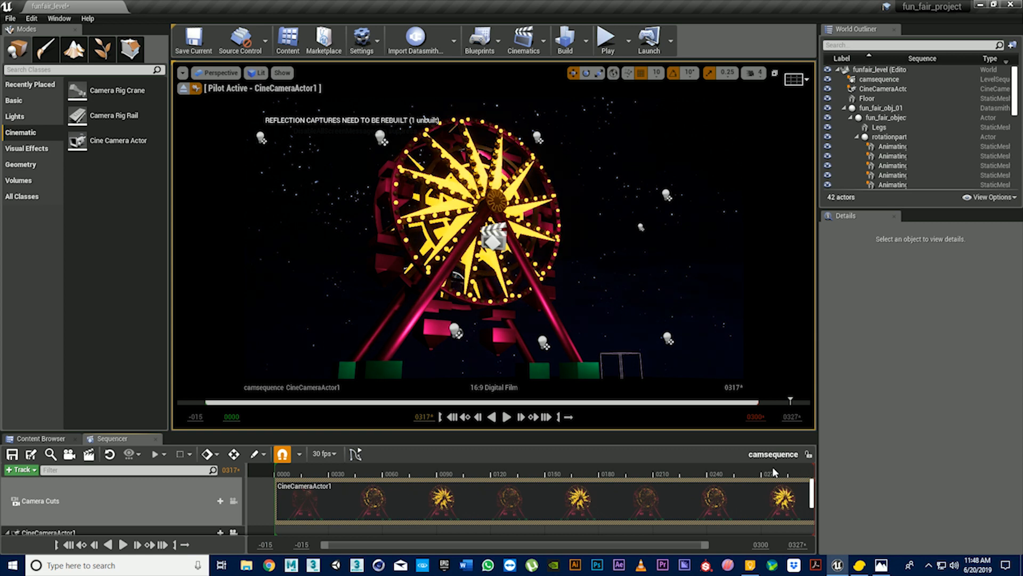
Add a Transform keyframe for CineCameraActor1 at frame 0
drag(775, 471, 274, 472)
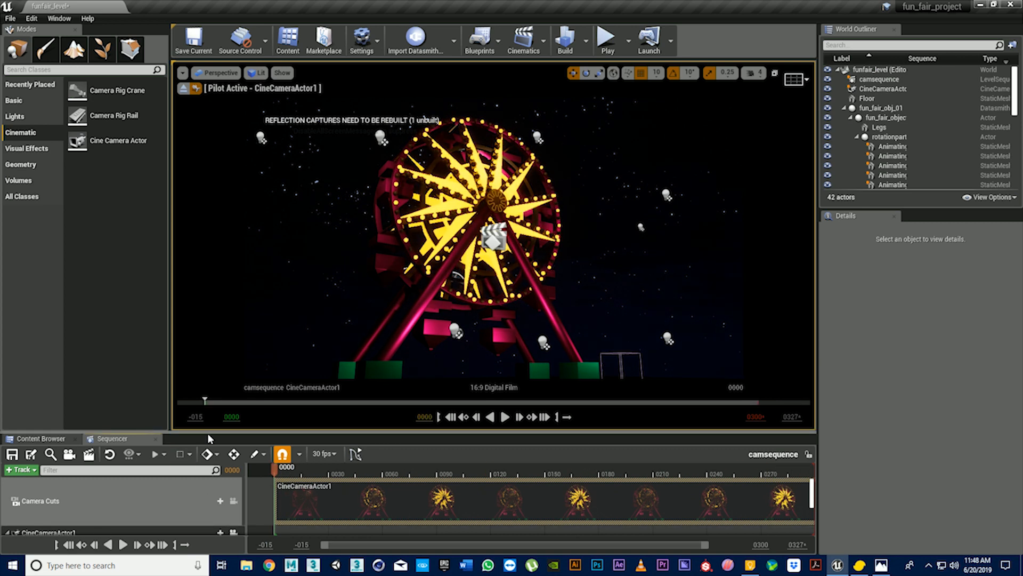
drag(207, 433, 233, 358)
scroll(58, 480, down, 1)
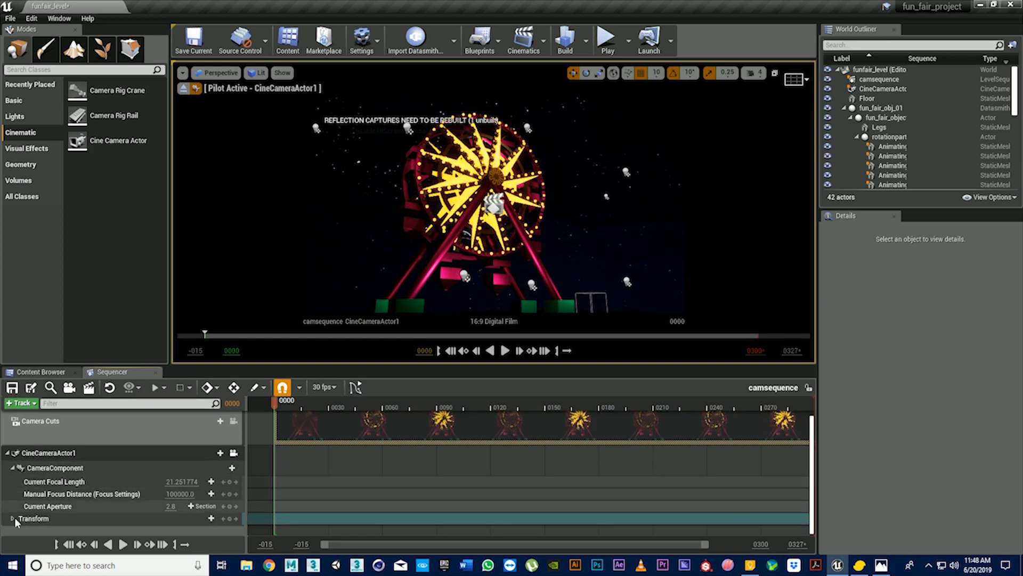
click(229, 520)
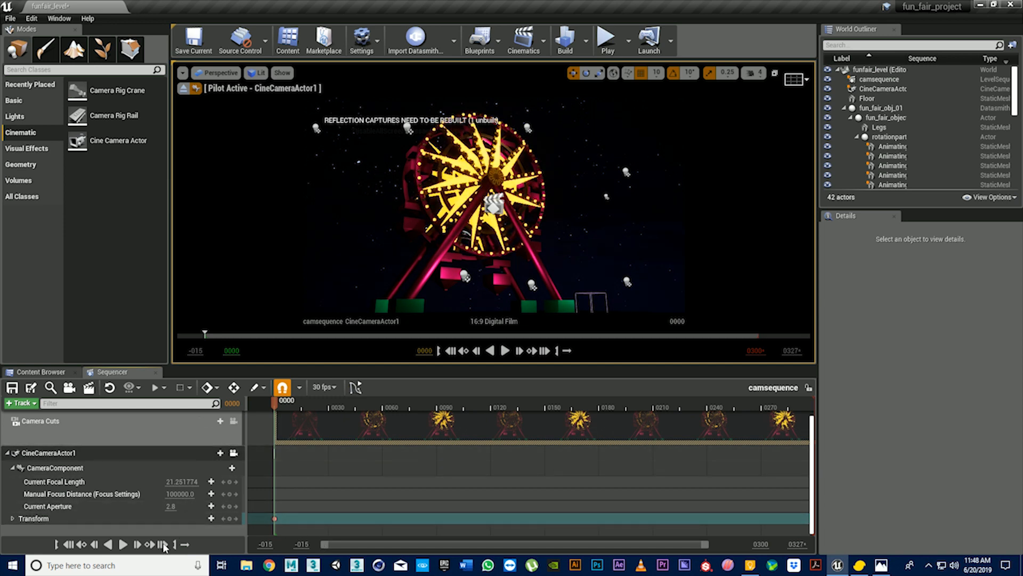
At the end of the sequence, move the piloted camera closer to the wheel, tilt it upward to recentre the wheel, and key its Transform
click(163, 544)
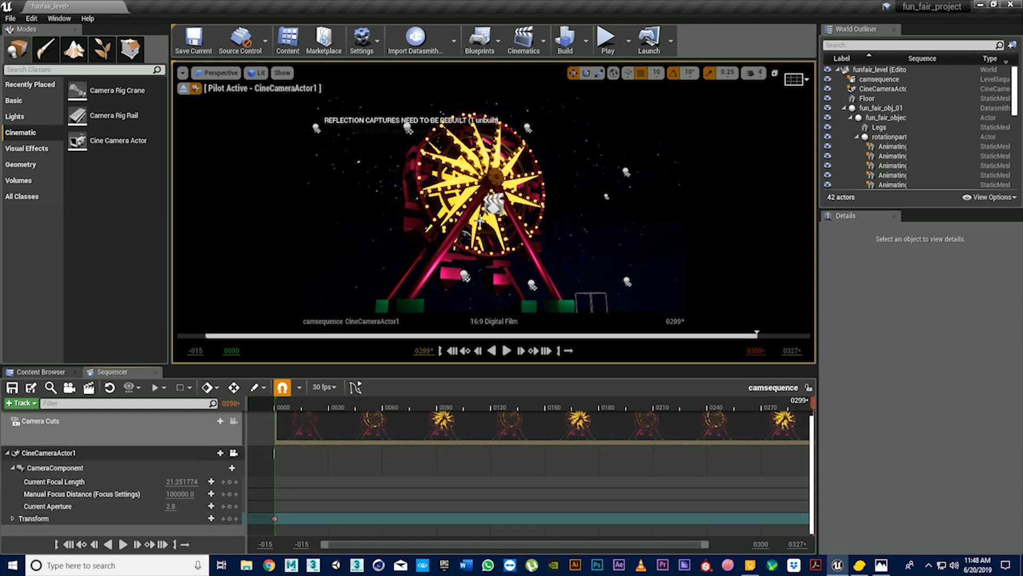
scroll(479, 220, up, 3)
scroll(480, 221, up, 3)
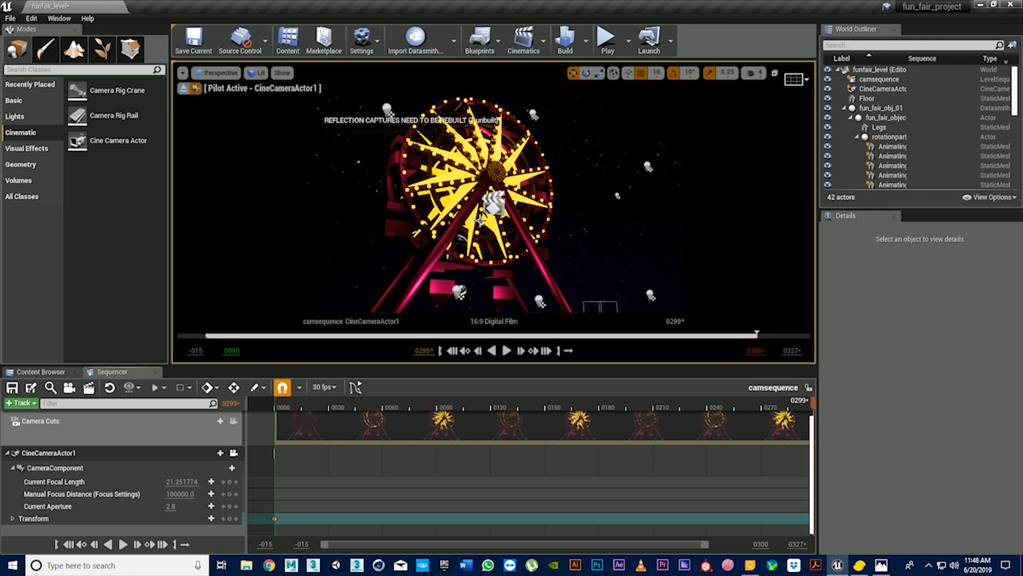
right_drag(480, 220, 492, 202)
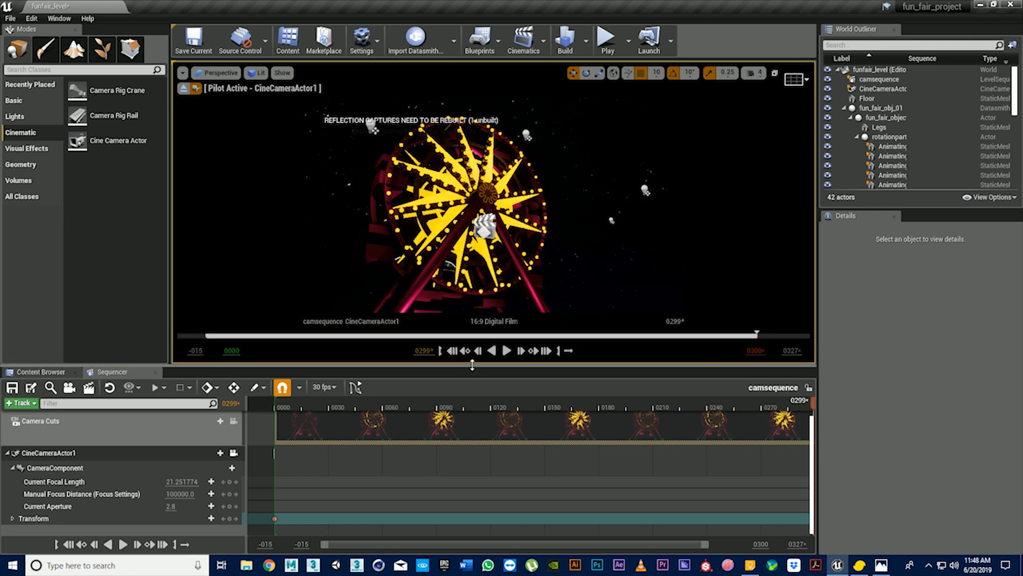
drag(473, 366, 444, 431)
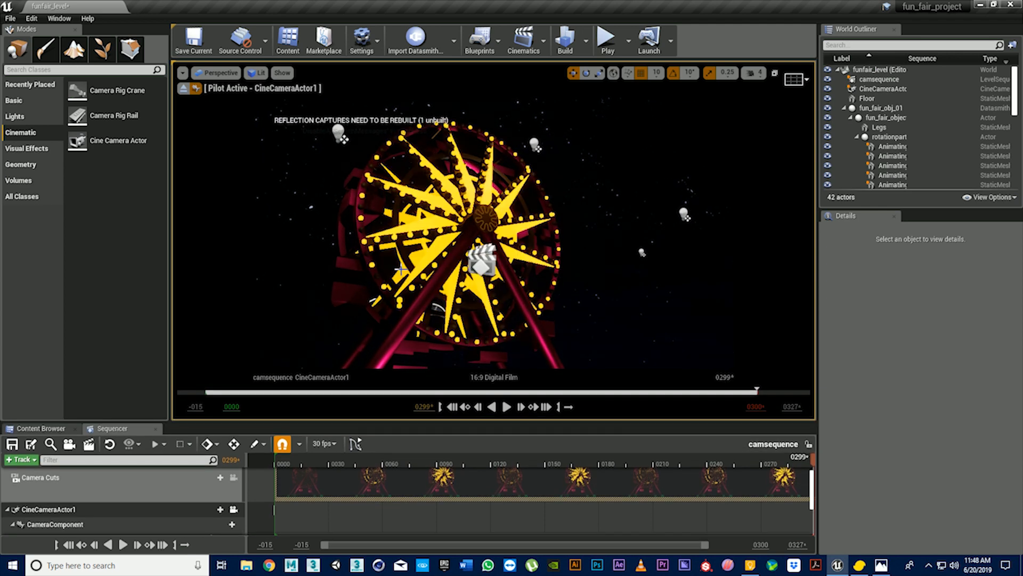
right_drag(411, 267, 395, 263)
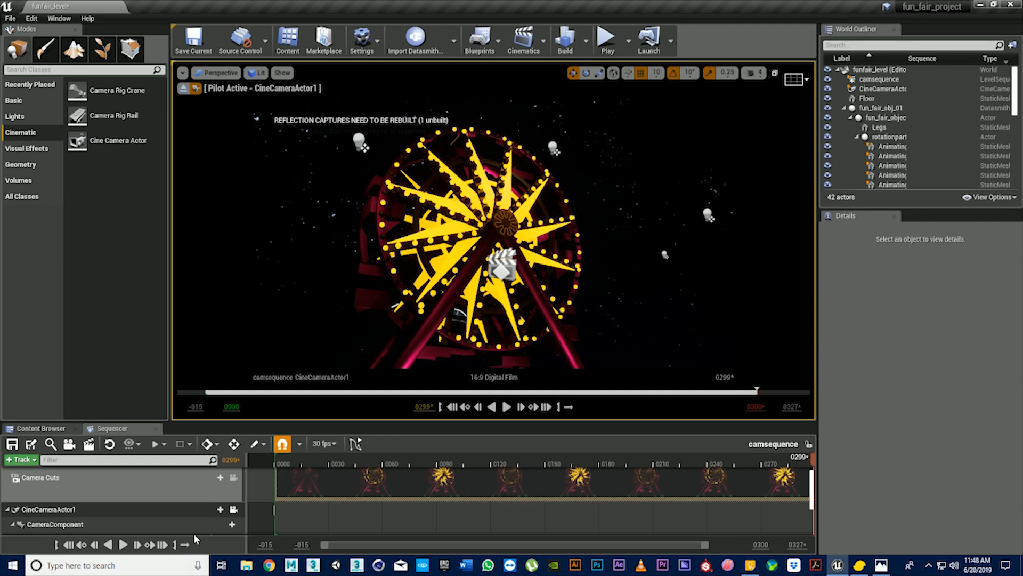
scroll(170, 508, down, 3)
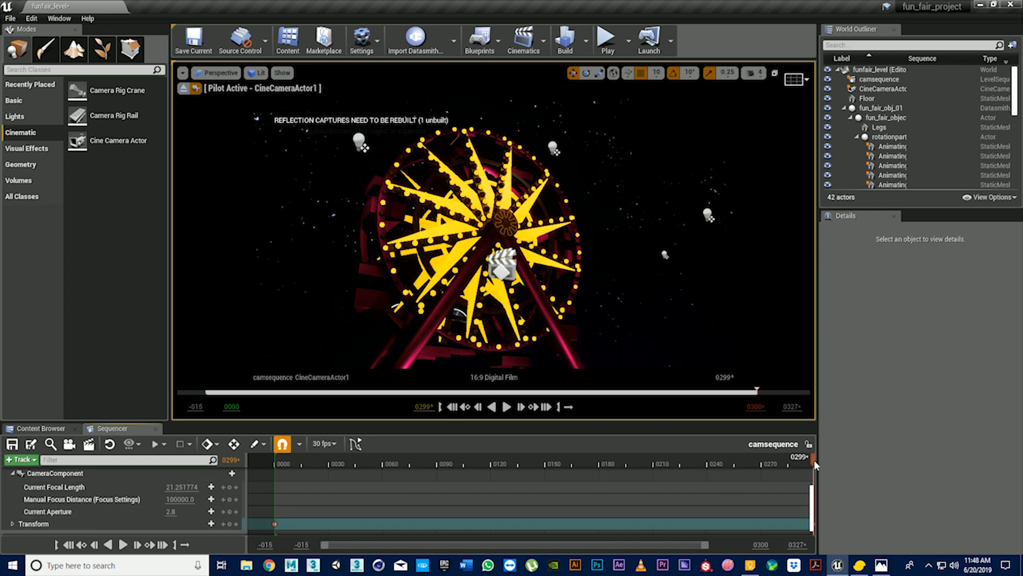
Scrub back to the start of the sequence and play the camera move to preview it
drag(813, 458, 675, 459)
drag(507, 463, 275, 461)
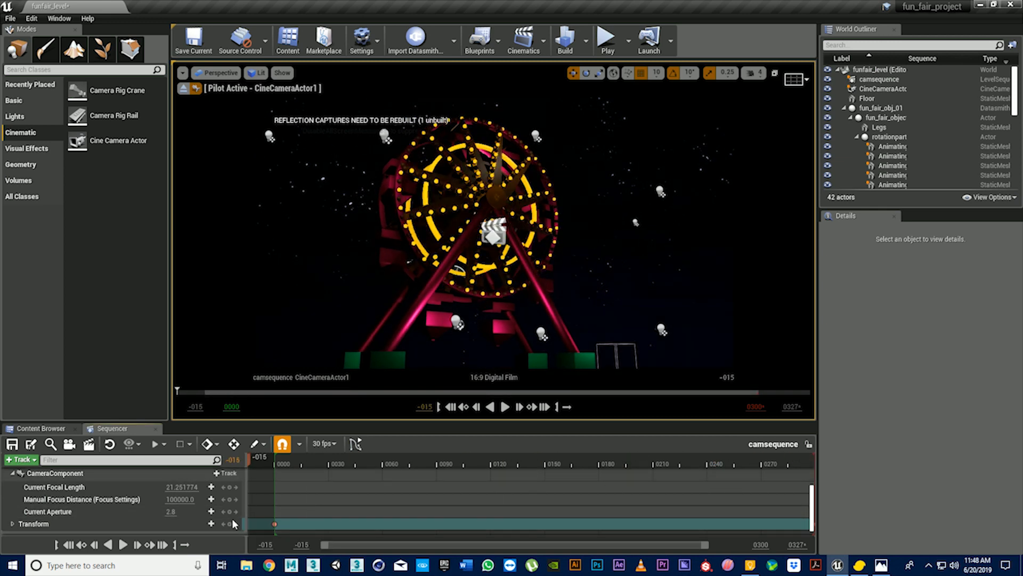
click(124, 544)
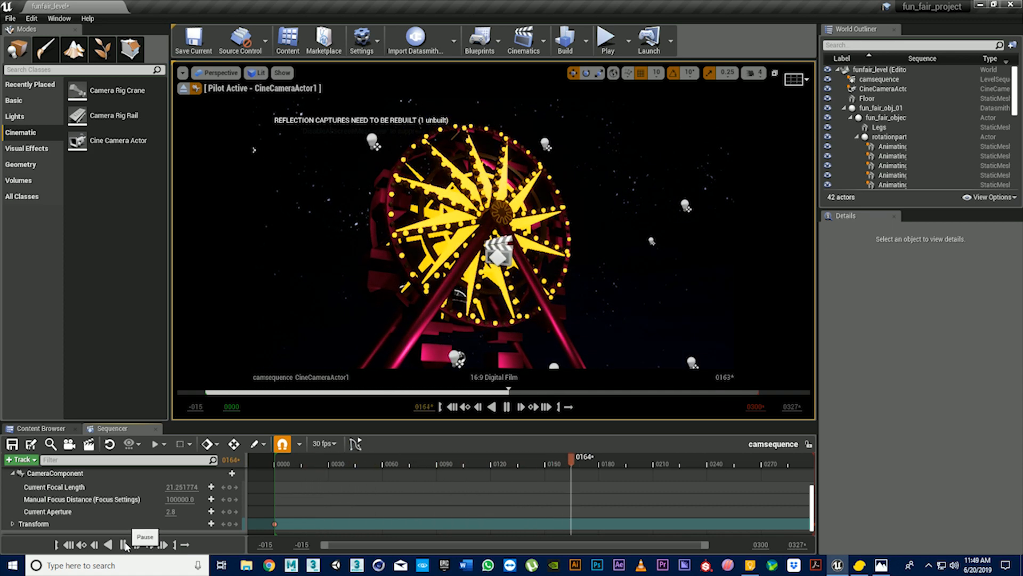
click(124, 544)
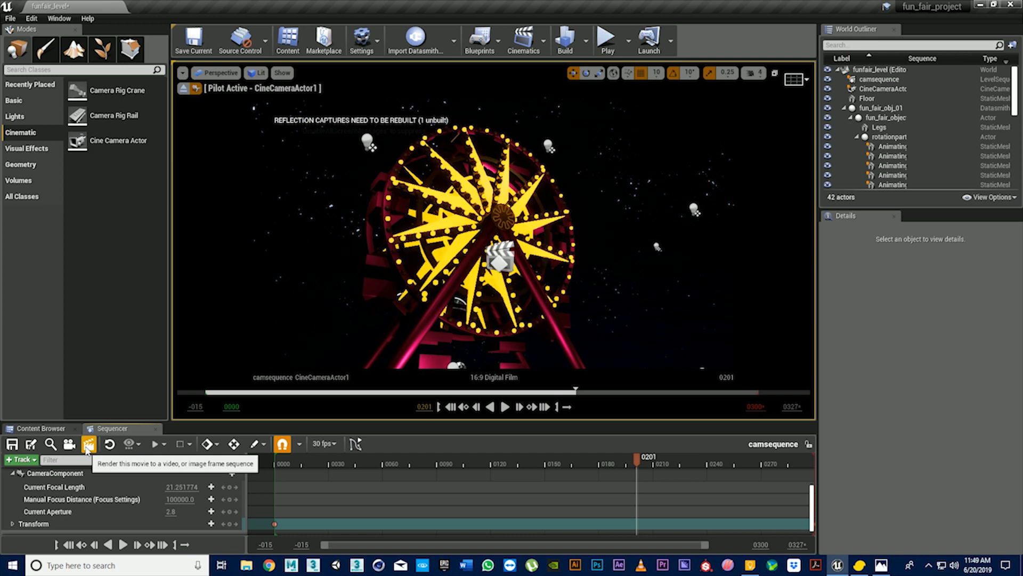
Open the movie render settings and choose Video Sequence (avi) output at 30 fps and 1280 x 720 (16:9) resolution
click(88, 445)
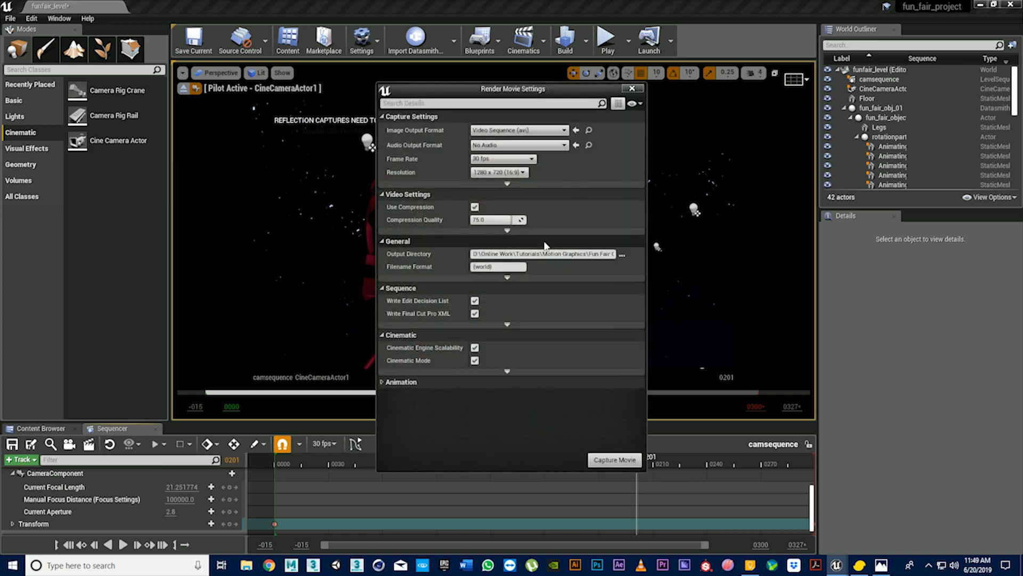
click(530, 131)
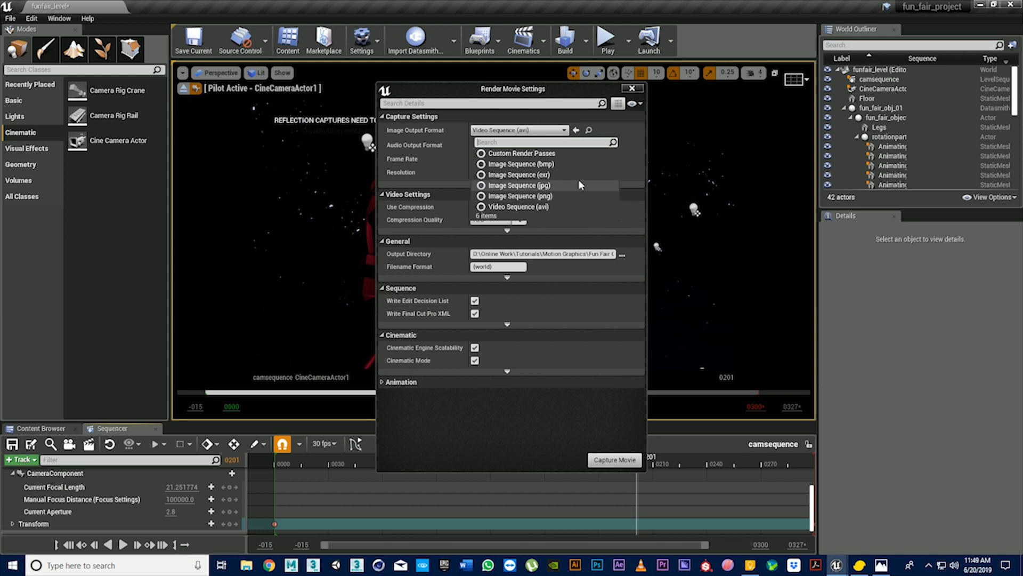
click(561, 205)
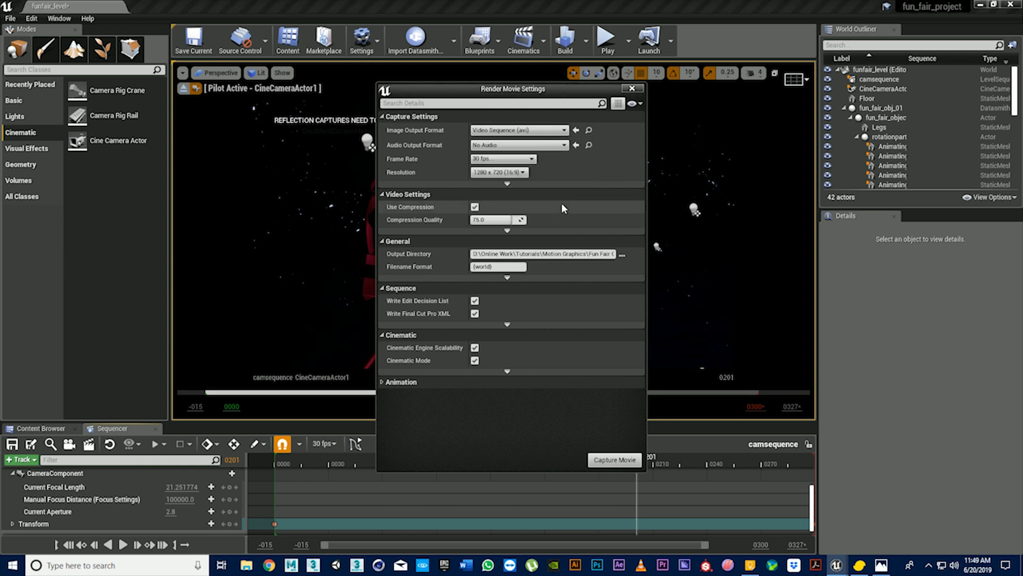
click(514, 163)
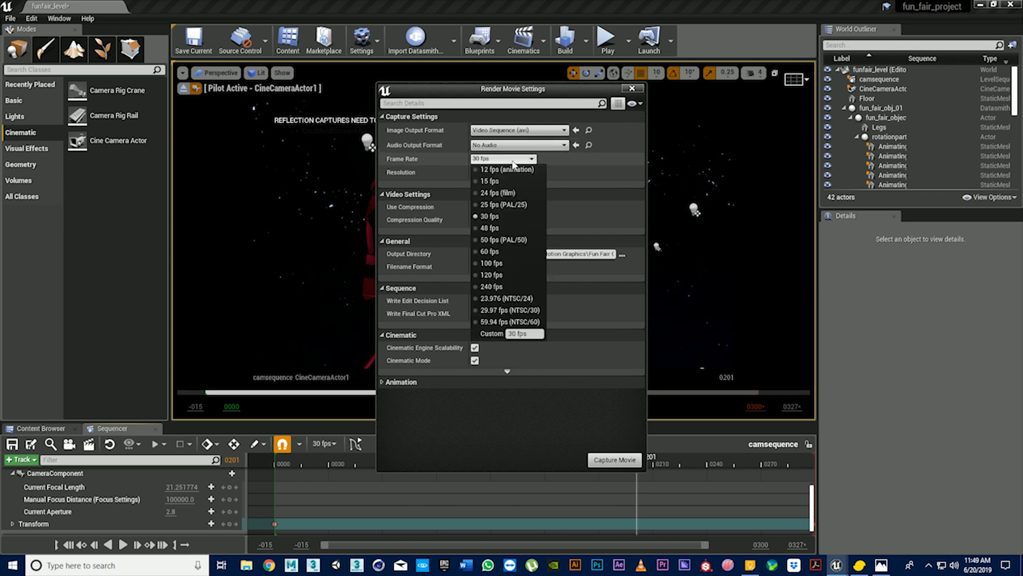
click(610, 183)
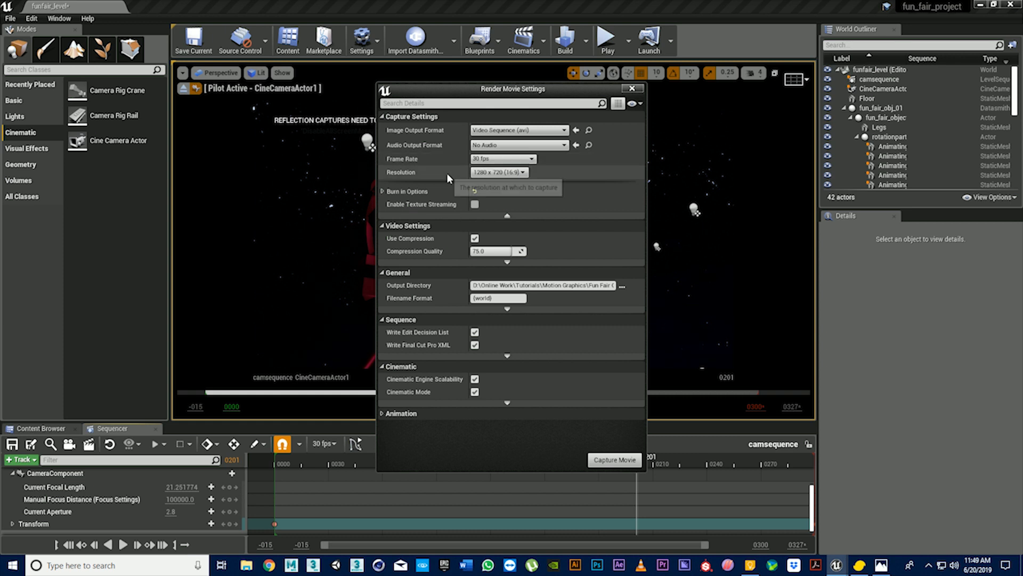
click(505, 173)
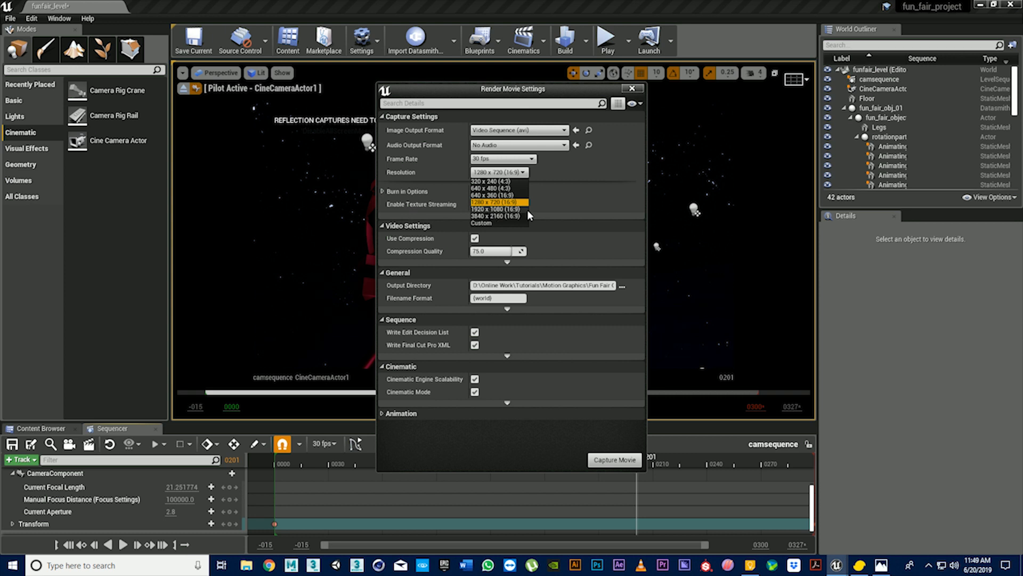
click(497, 203)
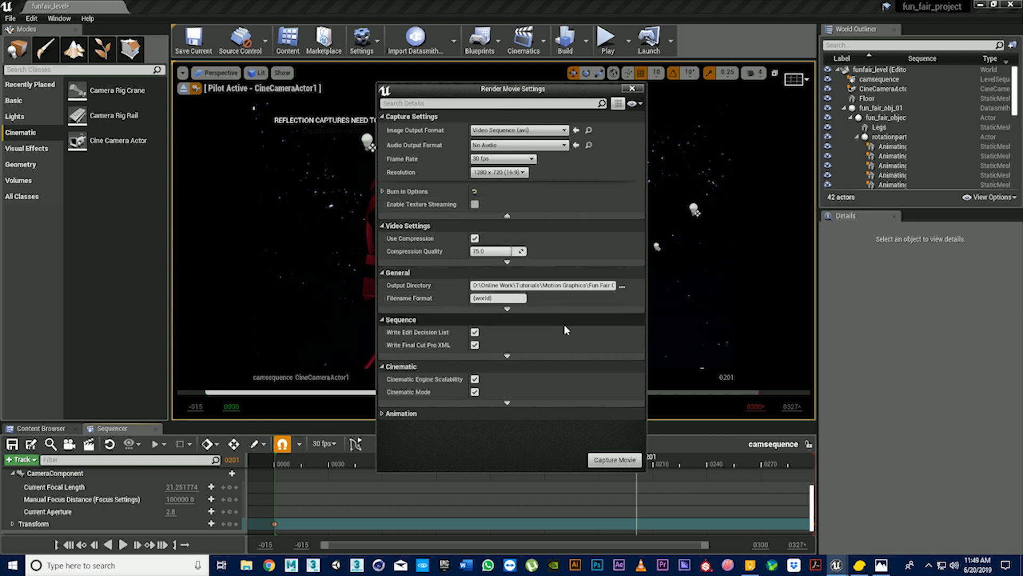
Set the movie output directory to a new folder named Render inside the Fun Fair Object folder
click(622, 286)
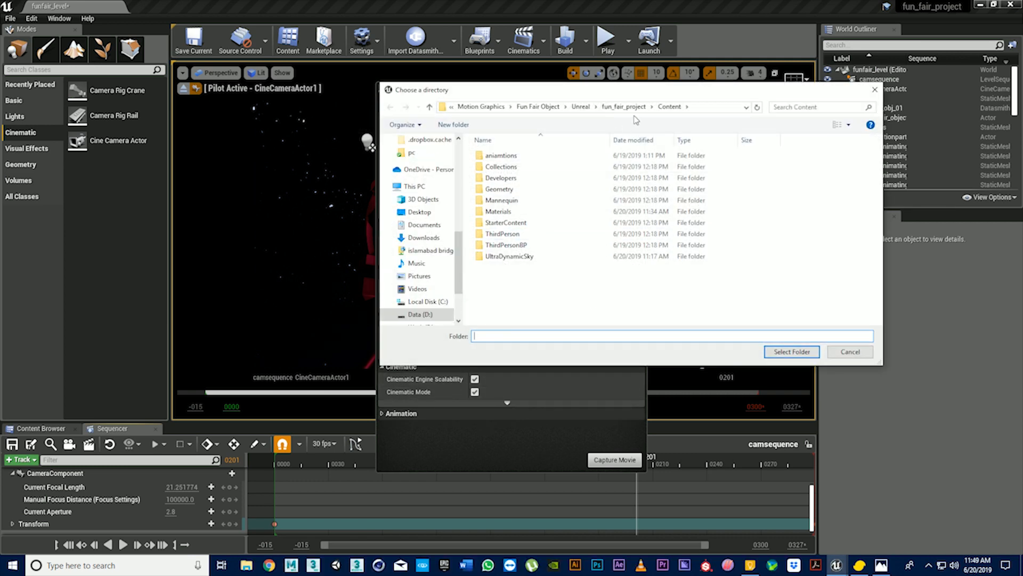
click(622, 107)
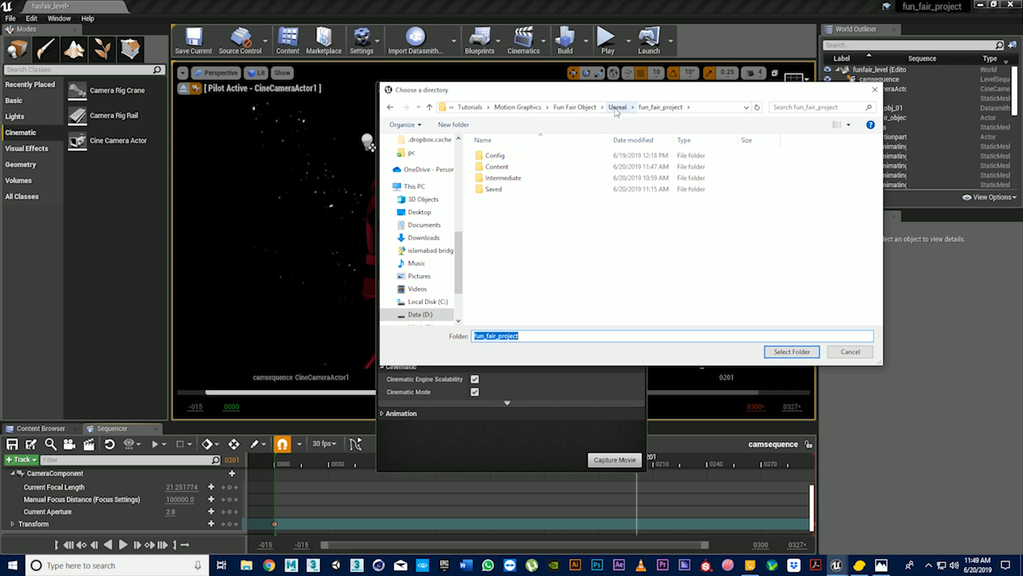
click(609, 109)
click(642, 108)
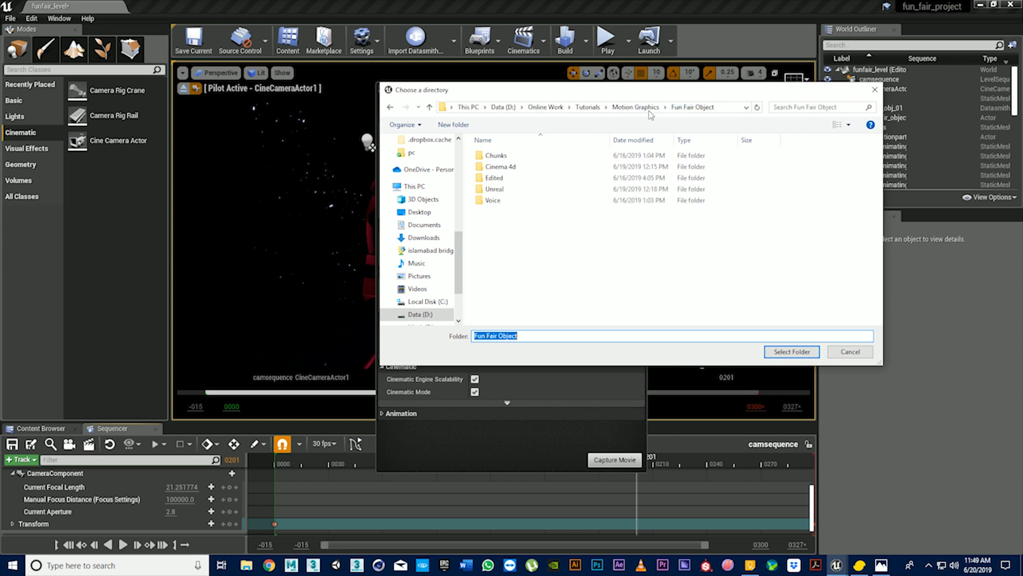
right_click(509, 222)
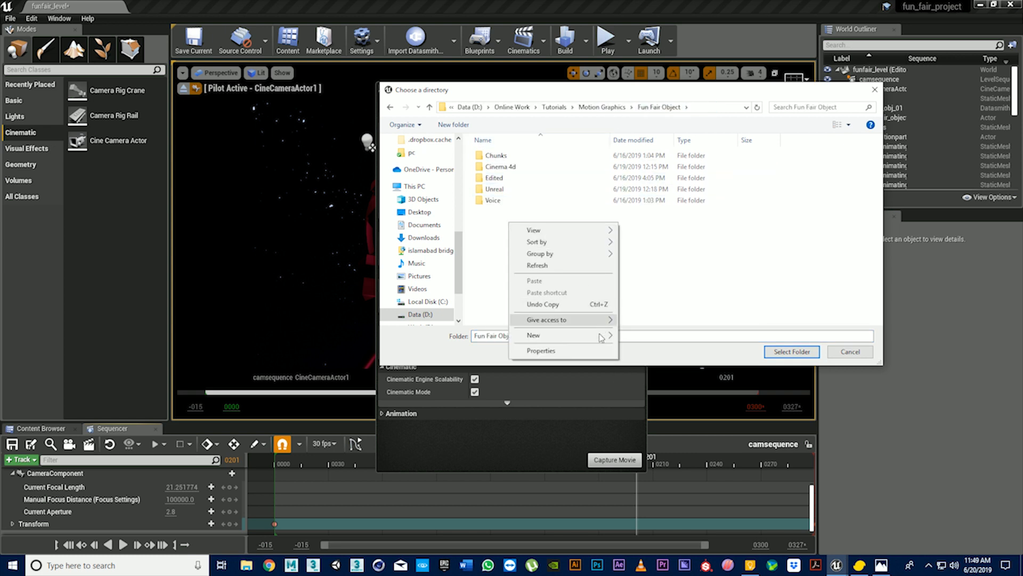
mouse_move(598, 344)
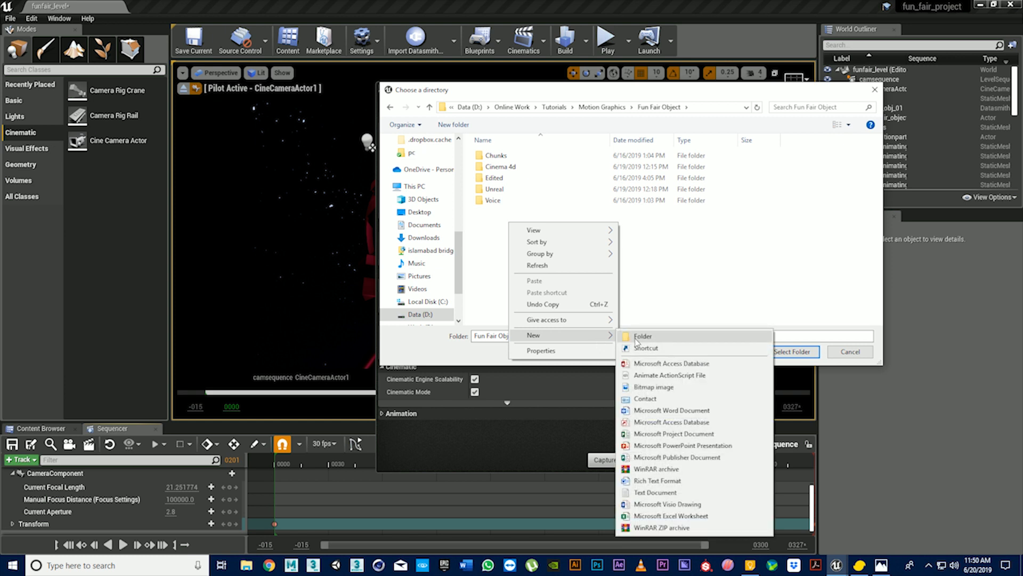
click(651, 339)
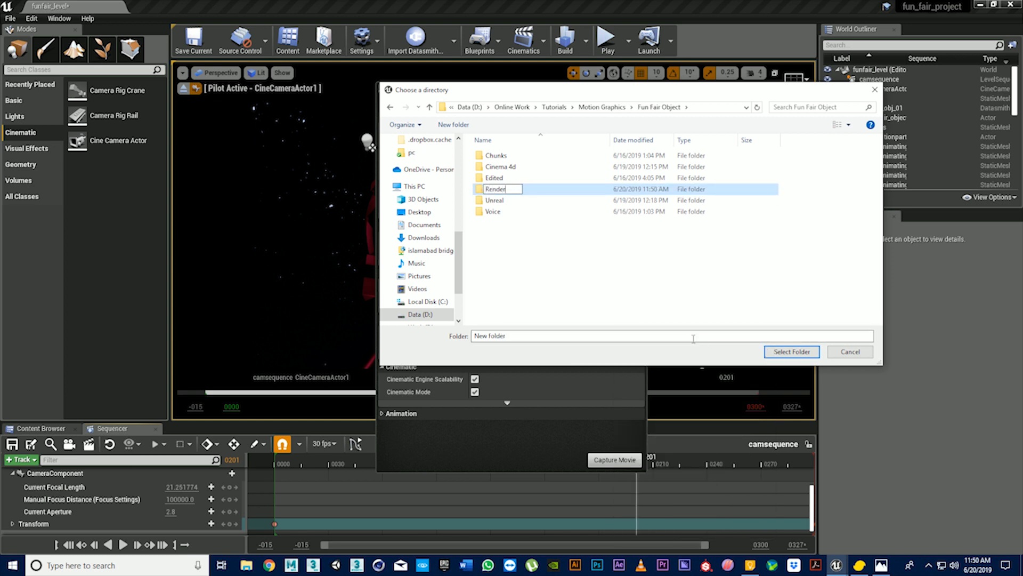
text(Render)
key(Return)
key(Return)
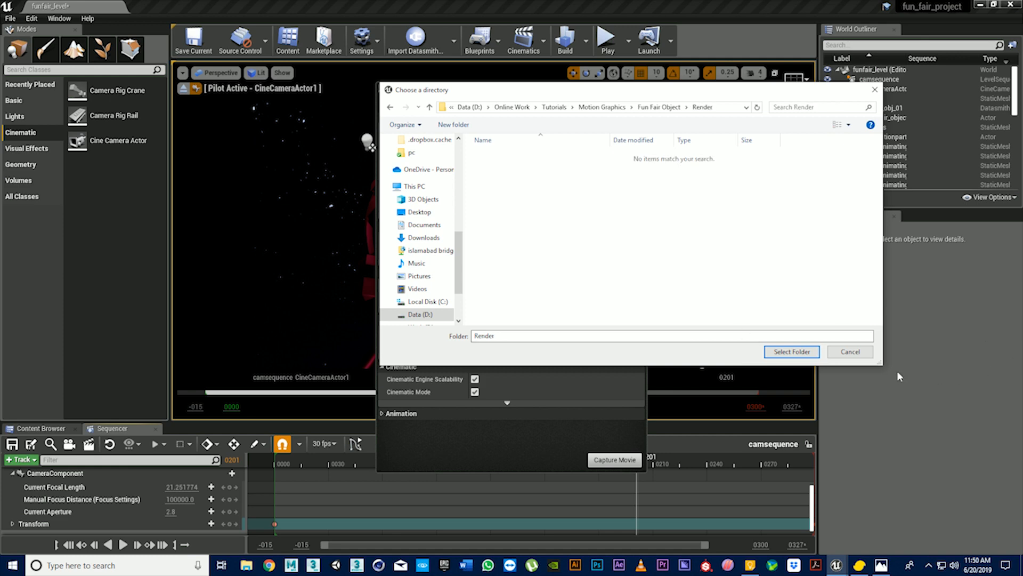
click(792, 352)
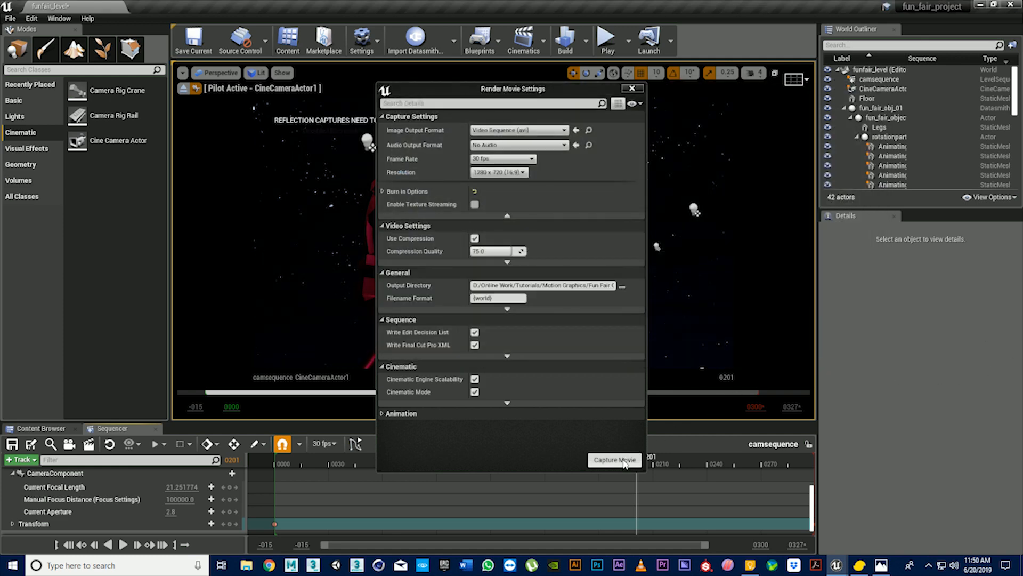
Capture the movie, saving all listed modified content first, and close the render settings once the capture is done
click(625, 463)
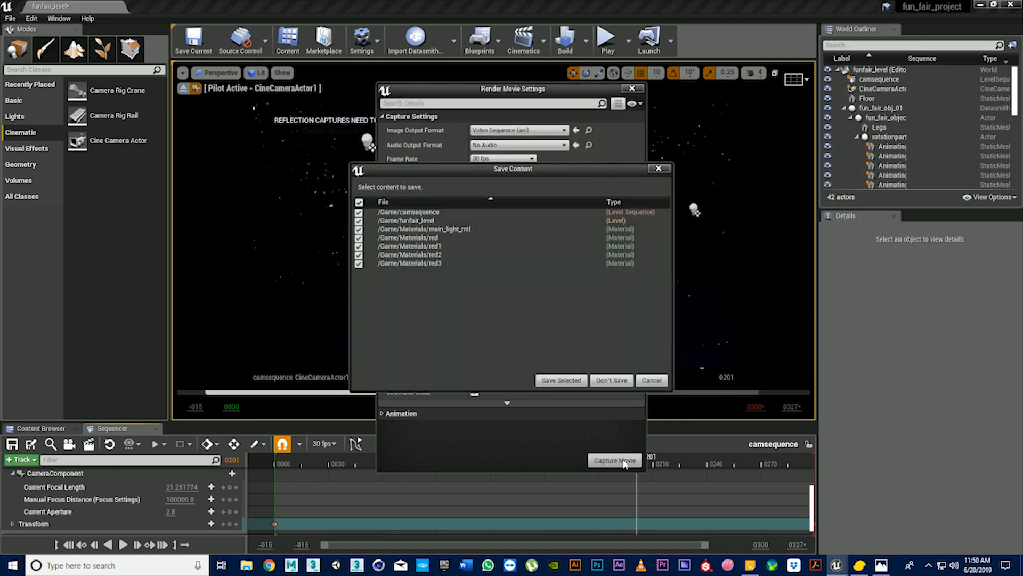
click(565, 382)
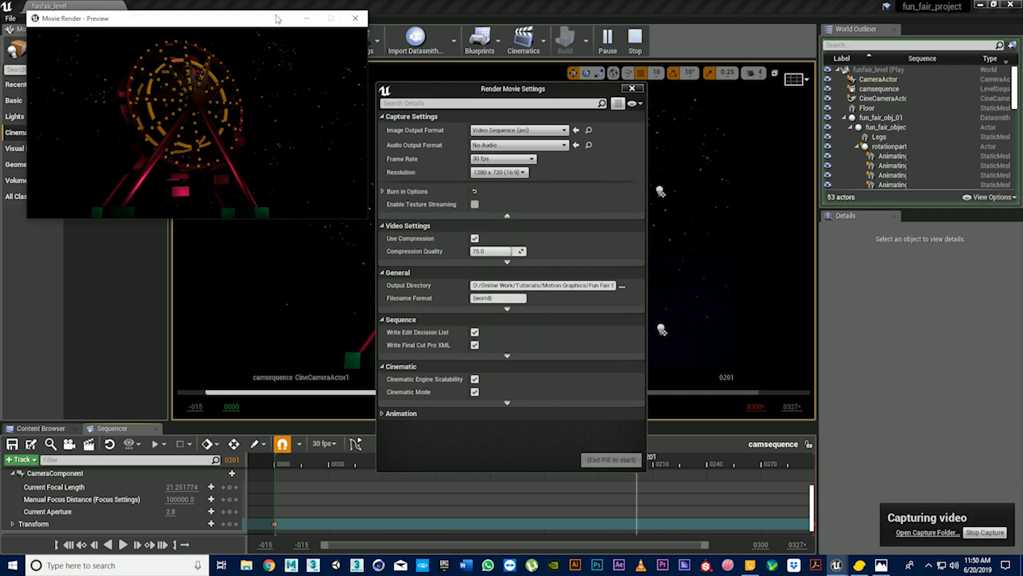
drag(277, 20, 553, 93)
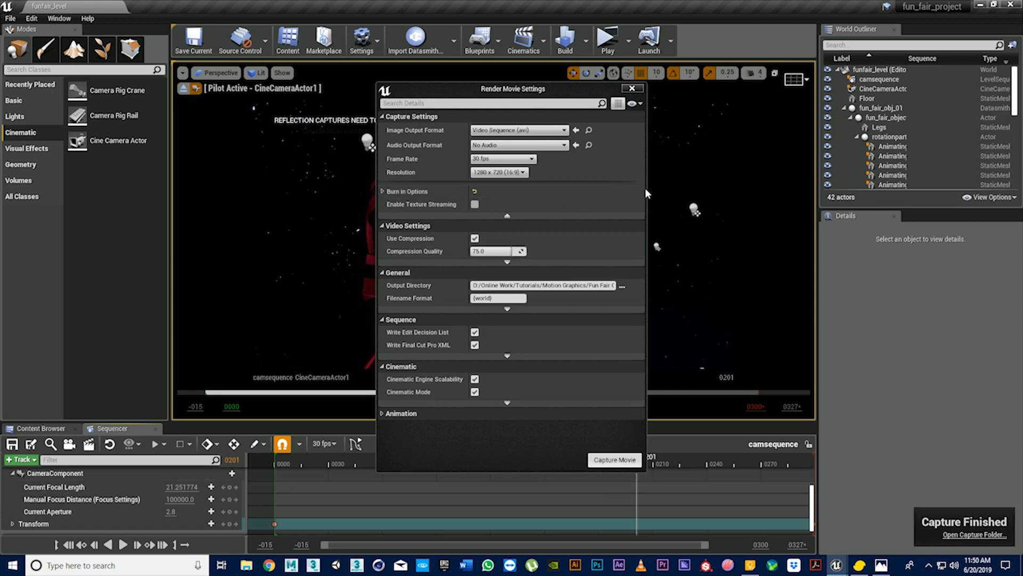
click(633, 89)
Switch to File Explorer and open Online Work > Tutorials > Motion Graphics > Fun Fair Object > Render
key(super+d)
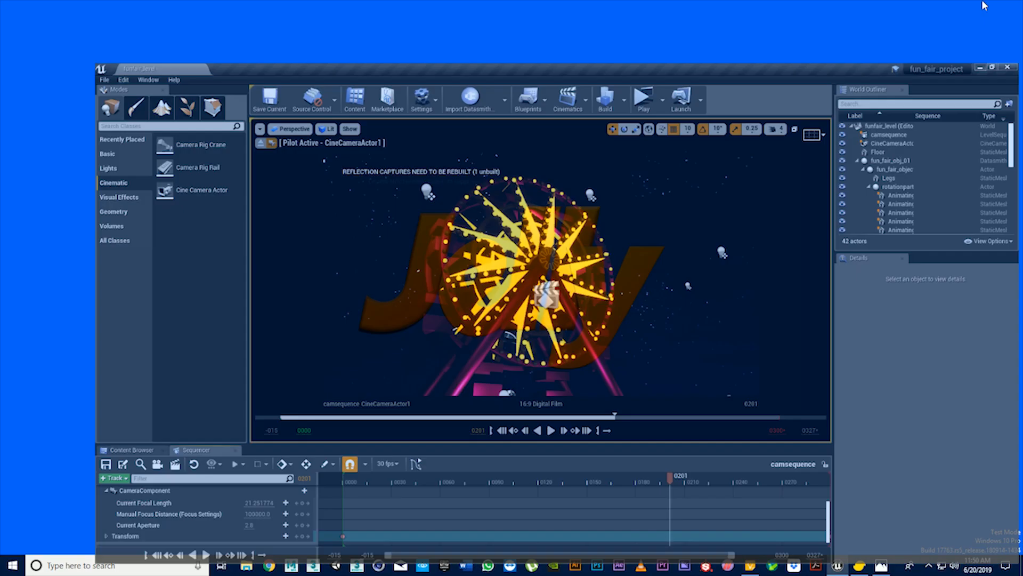
click(247, 566)
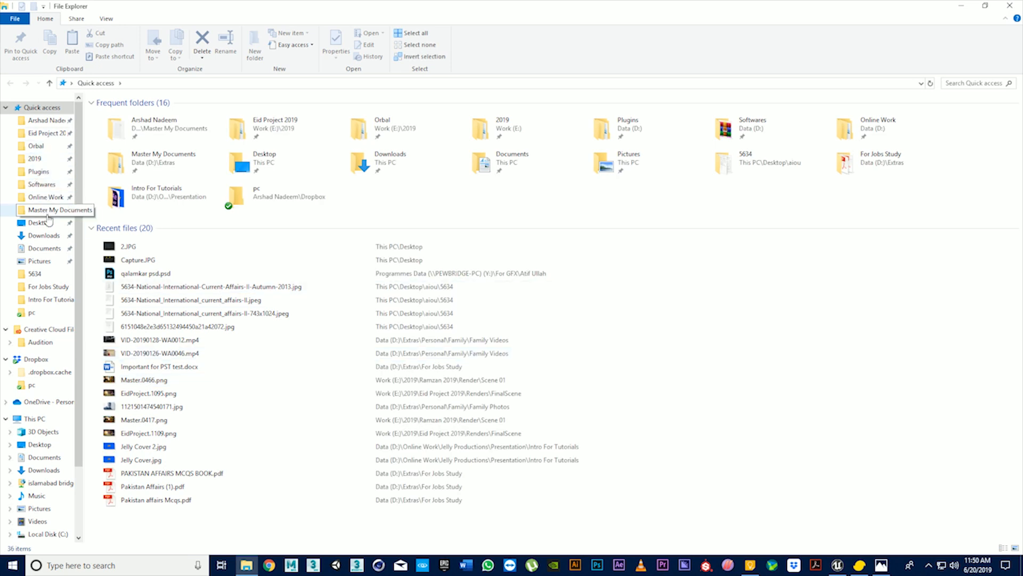
click(46, 197)
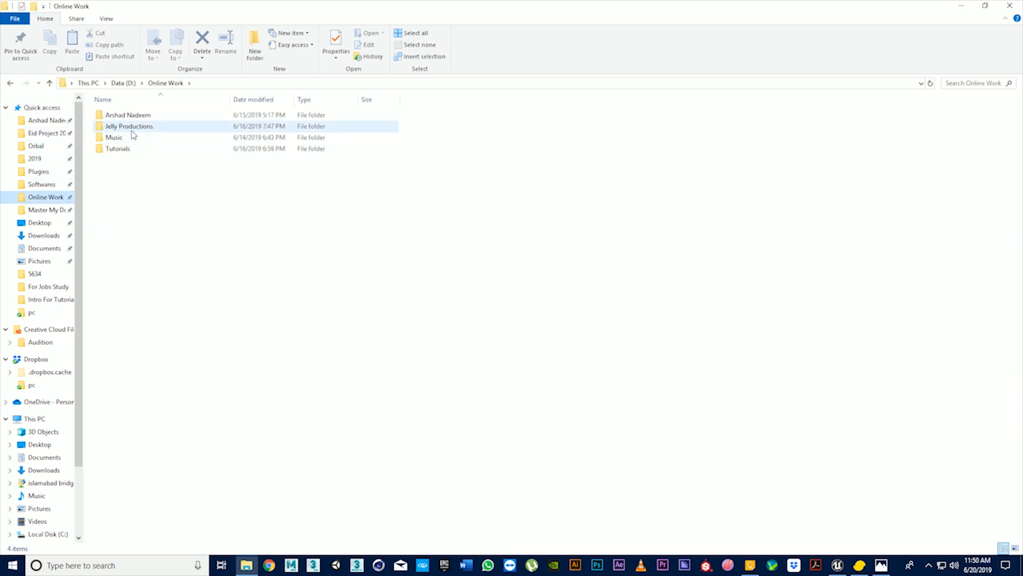
double_click(130, 148)
click(150, 139)
double_click(150, 138)
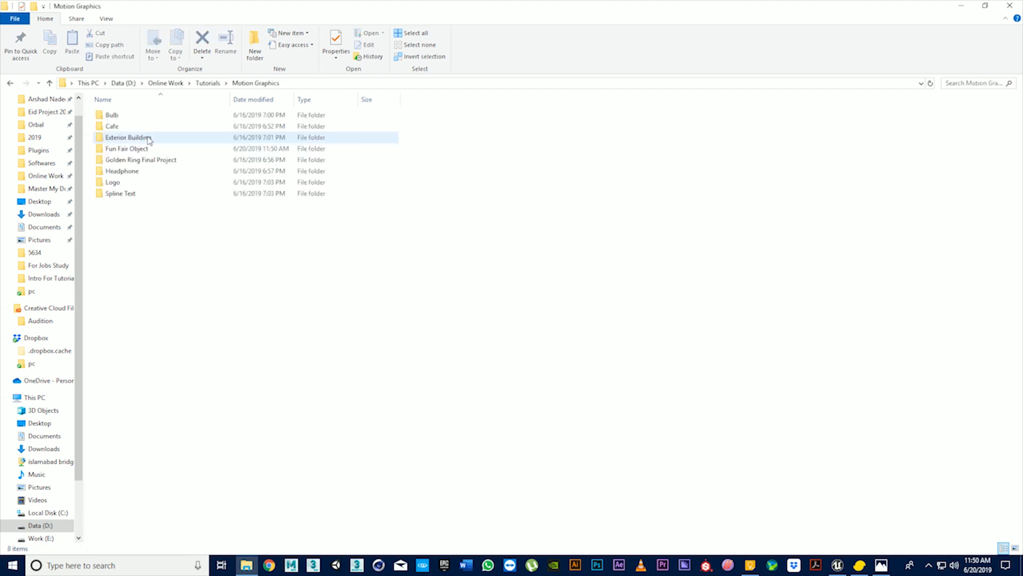
double_click(133, 148)
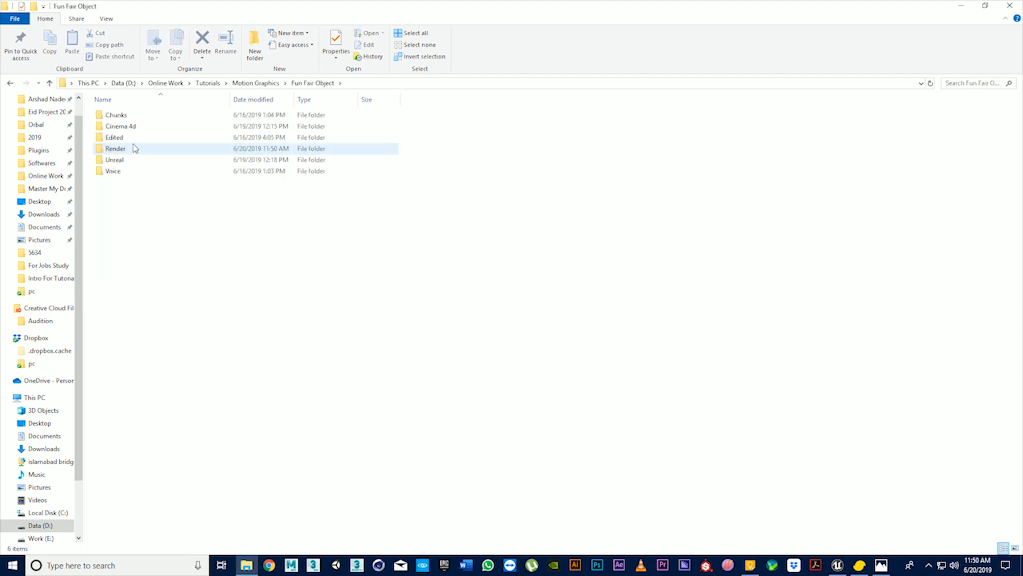
double_click(132, 148)
Play funfair_level.avi in VLC media player at full screen, declining the player update
right_click(127, 131)
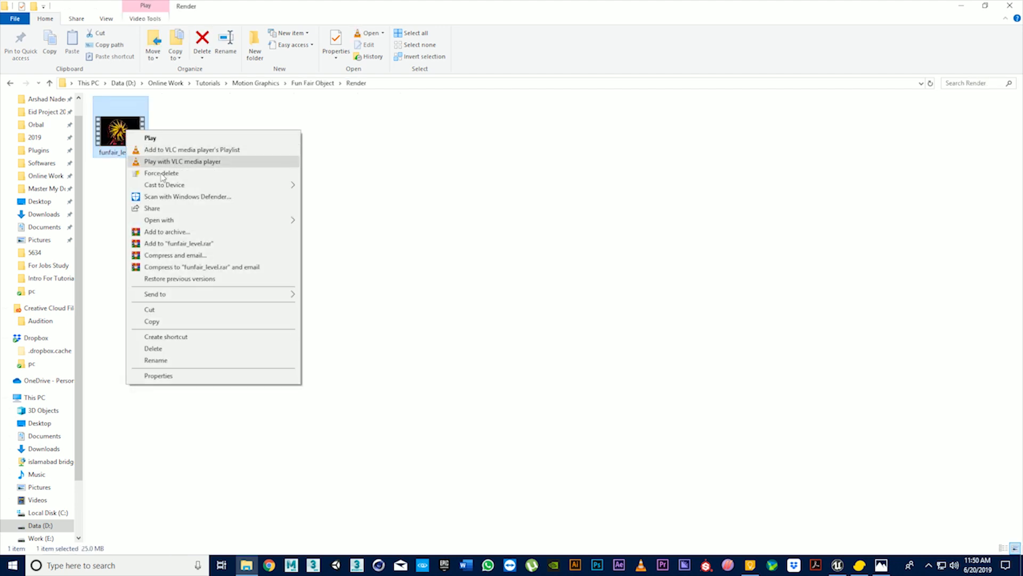
click(178, 212)
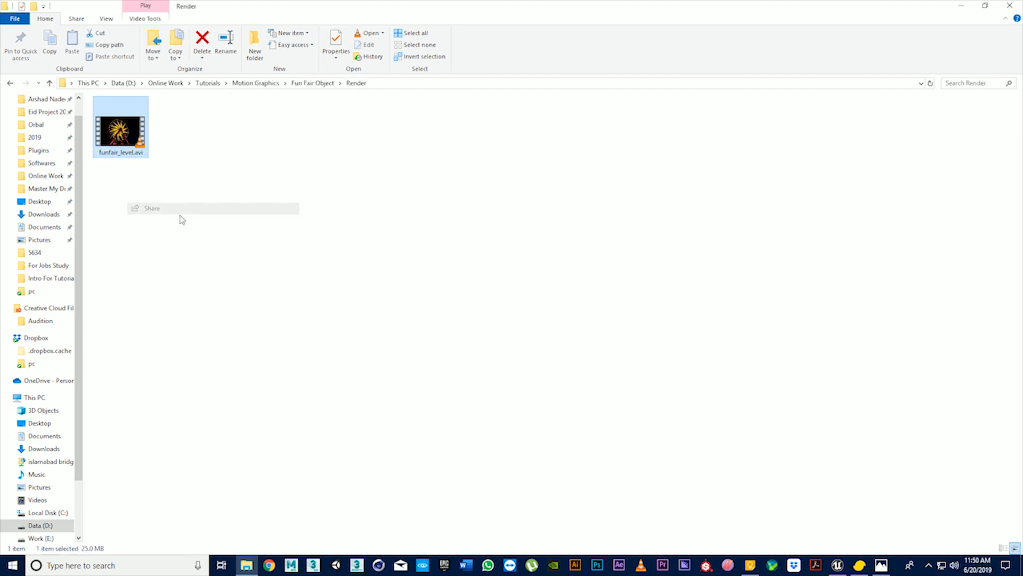
right_click(111, 136)
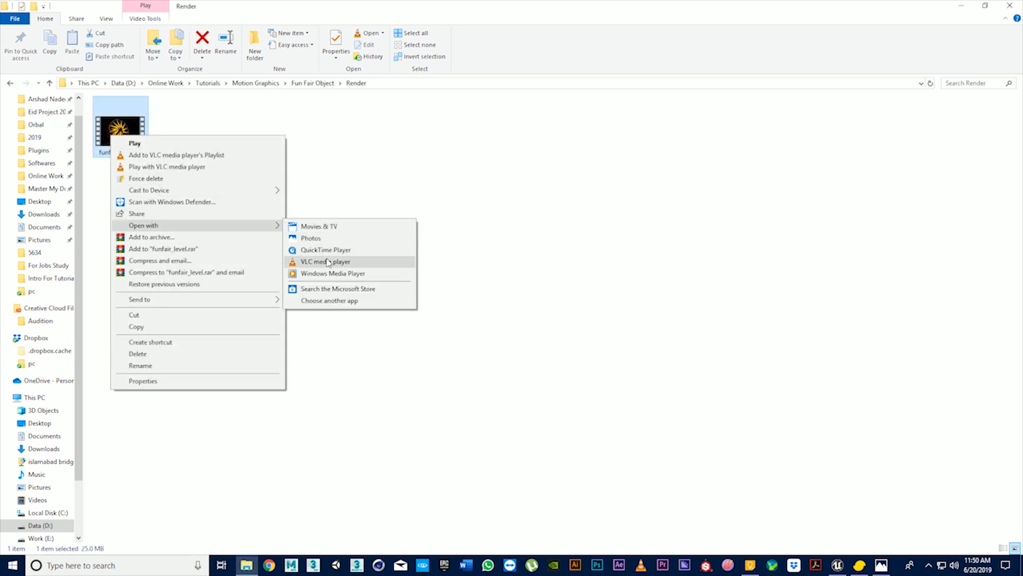
click(328, 262)
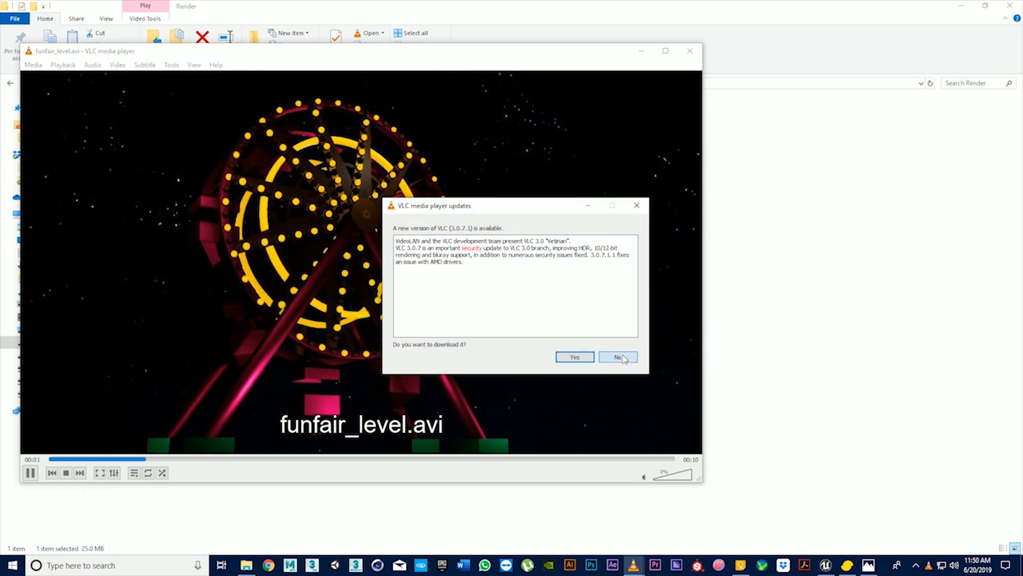
click(618, 357)
double_click(573, 290)
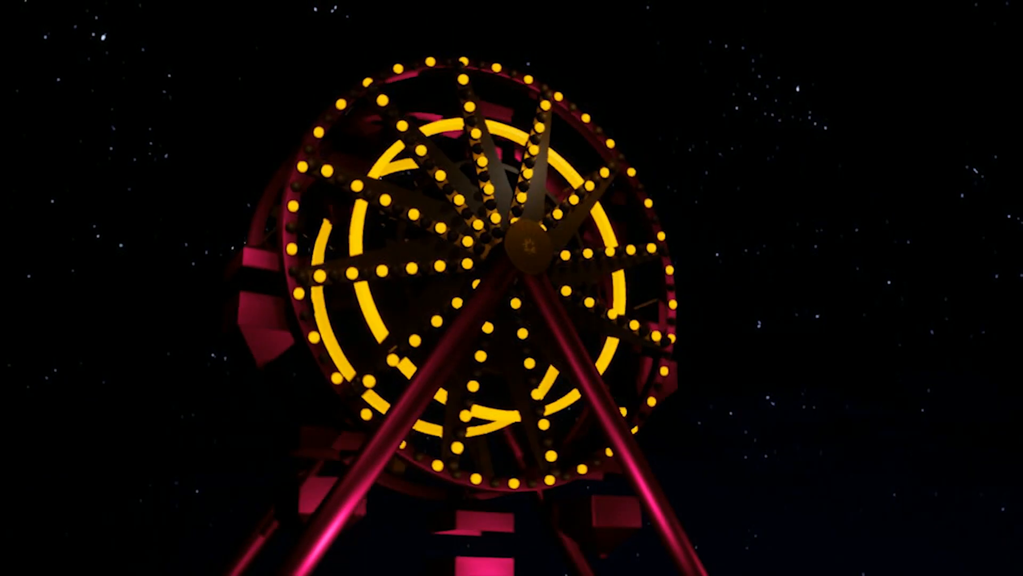
Replay the rendered video from the start several times to review the camera move and the wheel's lights
mouse_move(329, 557)
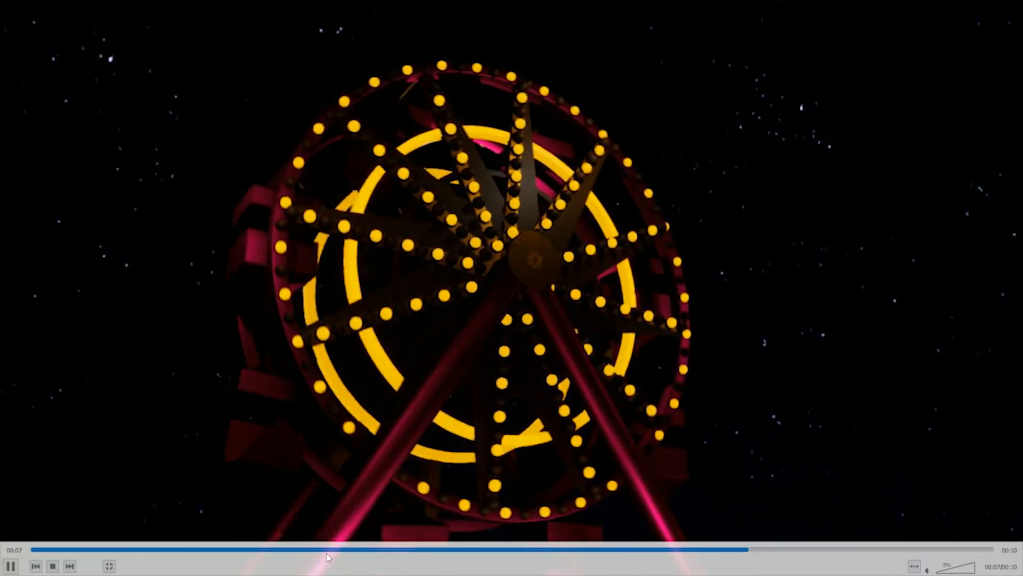
click(32, 549)
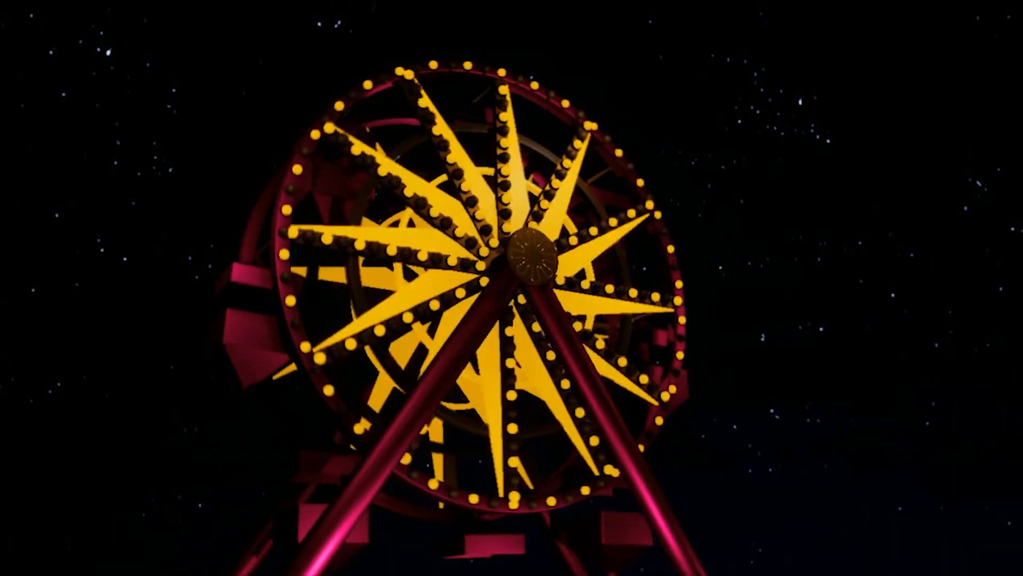
click(368, 550)
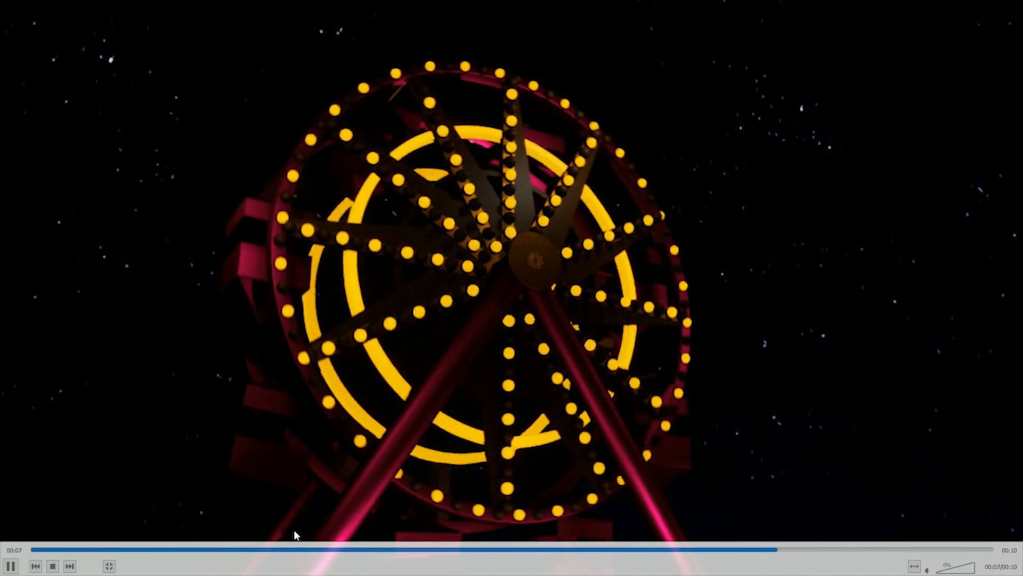
click(31, 549)
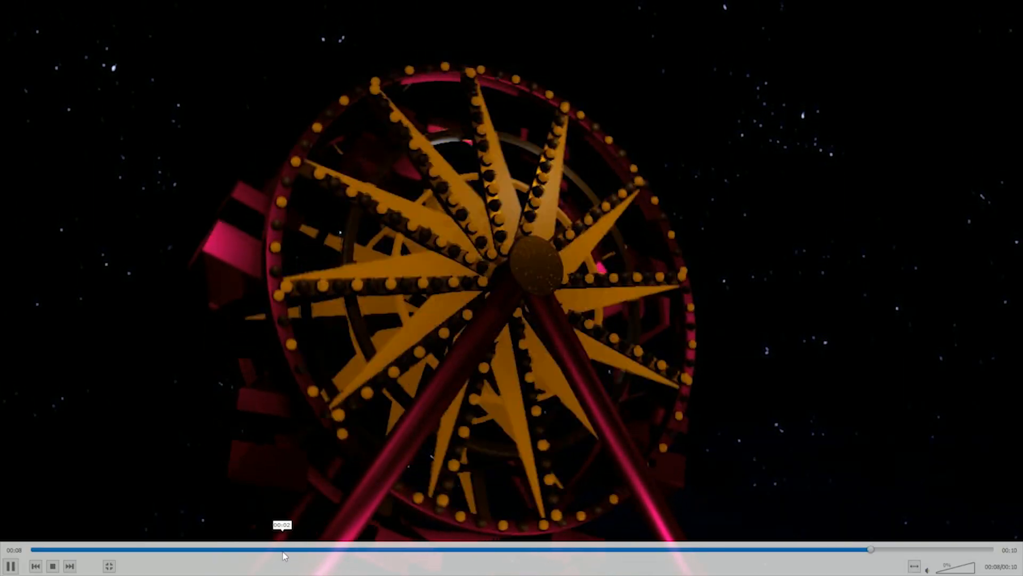
click(32, 549)
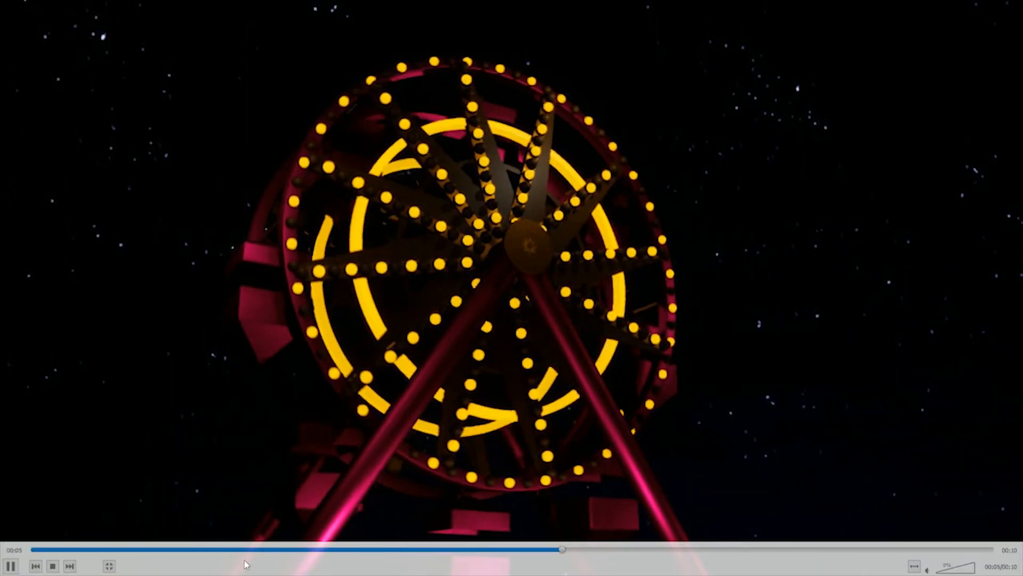
click(37, 549)
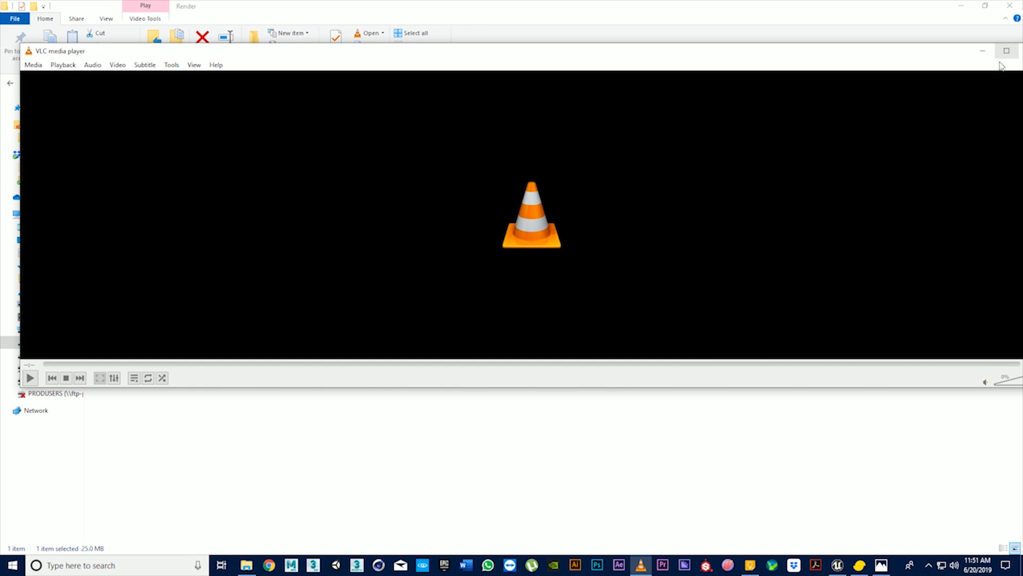
Close VLC media player and return to the Unreal Editor
drag(830, 50, 544, 144)
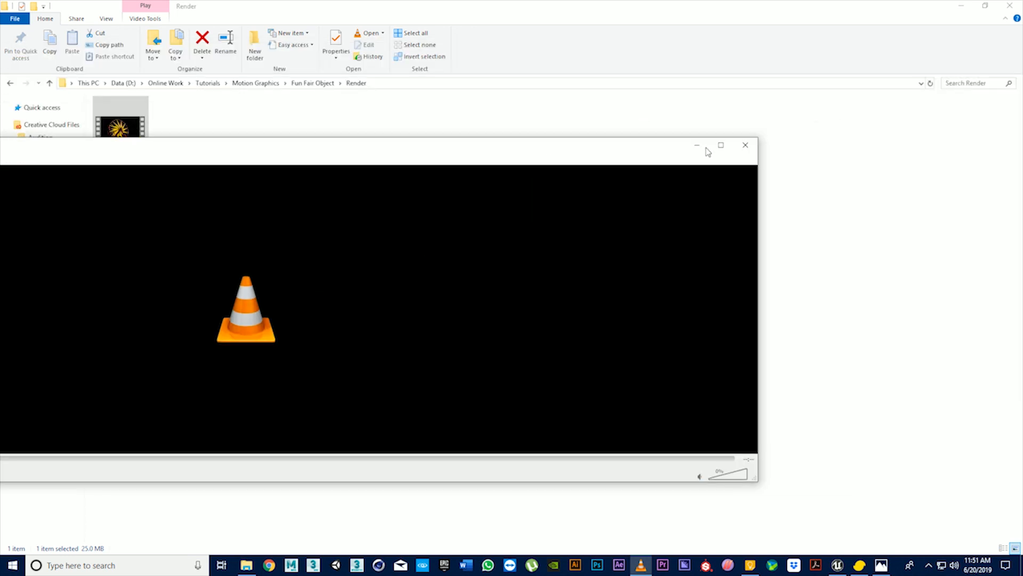
click(738, 148)
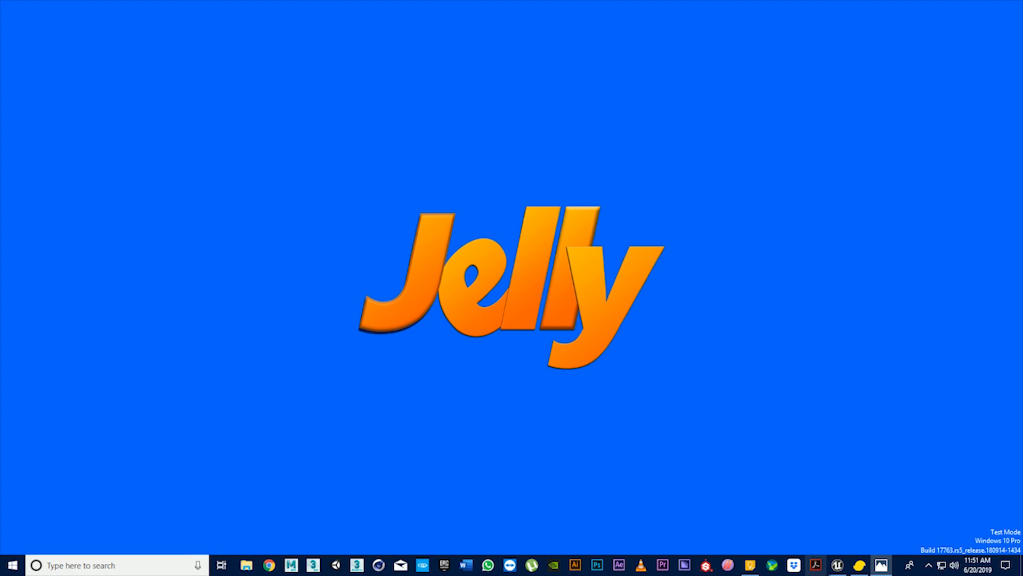
click(837, 566)
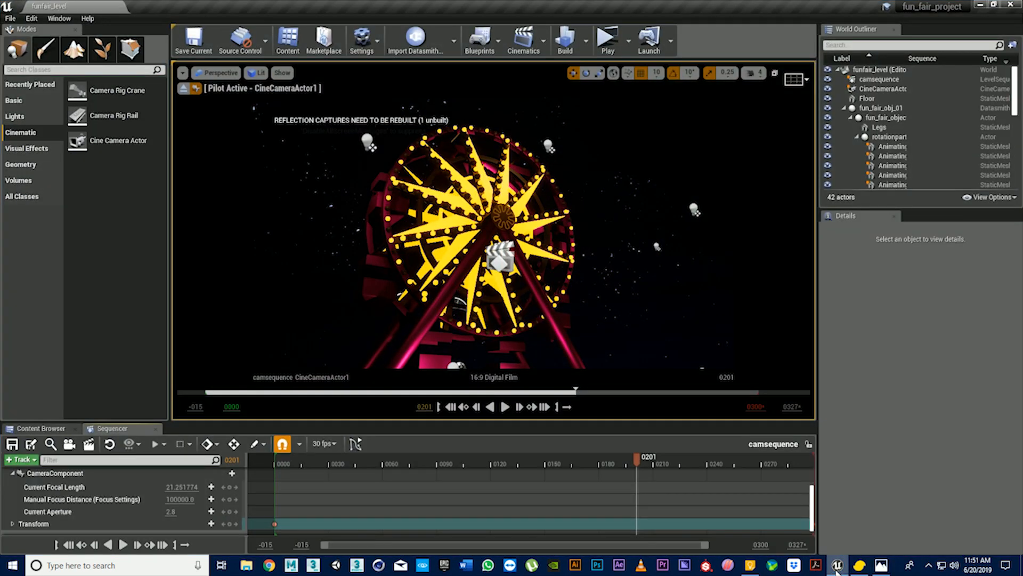
Scrub back and forth through the camsequence timeline to review the camera move, stopping at frame 222
drag(489, 421, 481, 486)
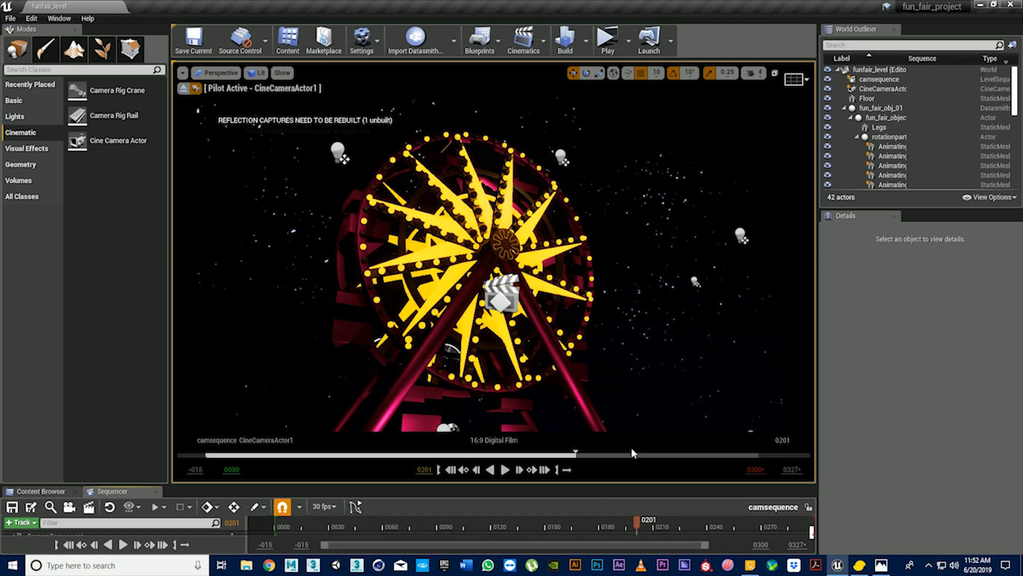
drag(594, 483, 536, 427)
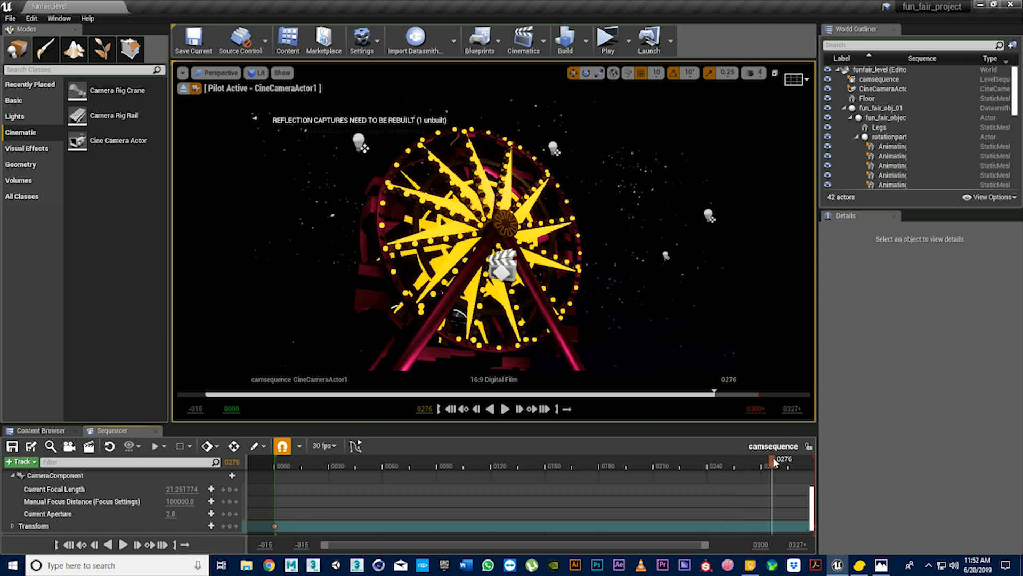
drag(773, 459, 597, 460)
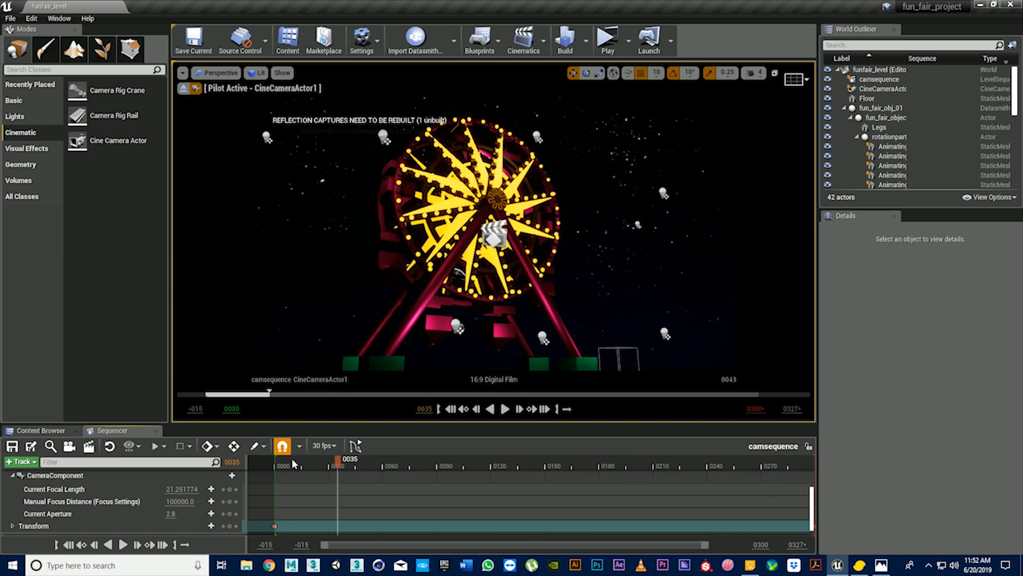
click(676, 485)
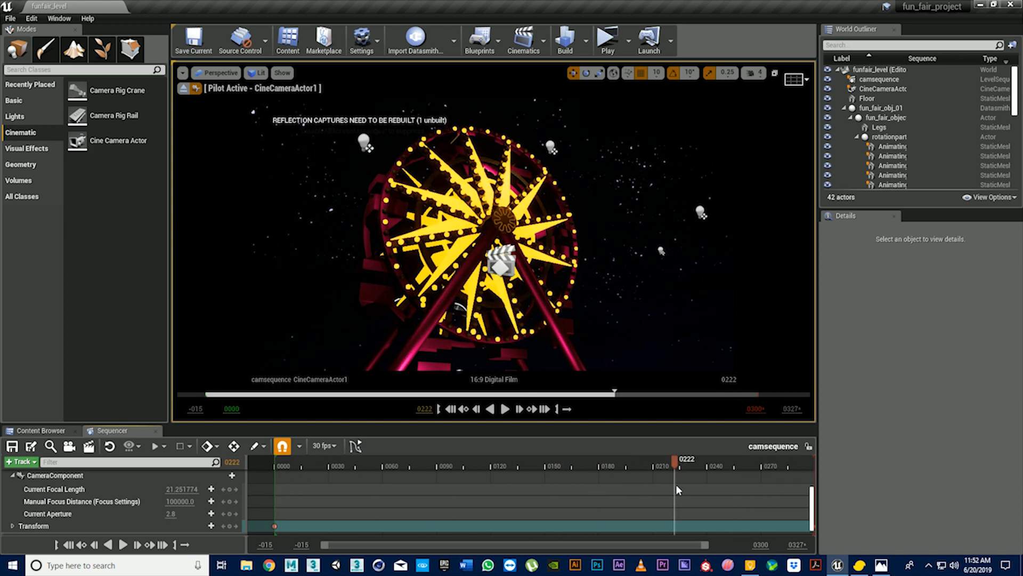
In File Explorer, open the Final folder of Eid Project 2019, play Eid ul Fitr 2019.mp4 and turn up its volume
click(247, 565)
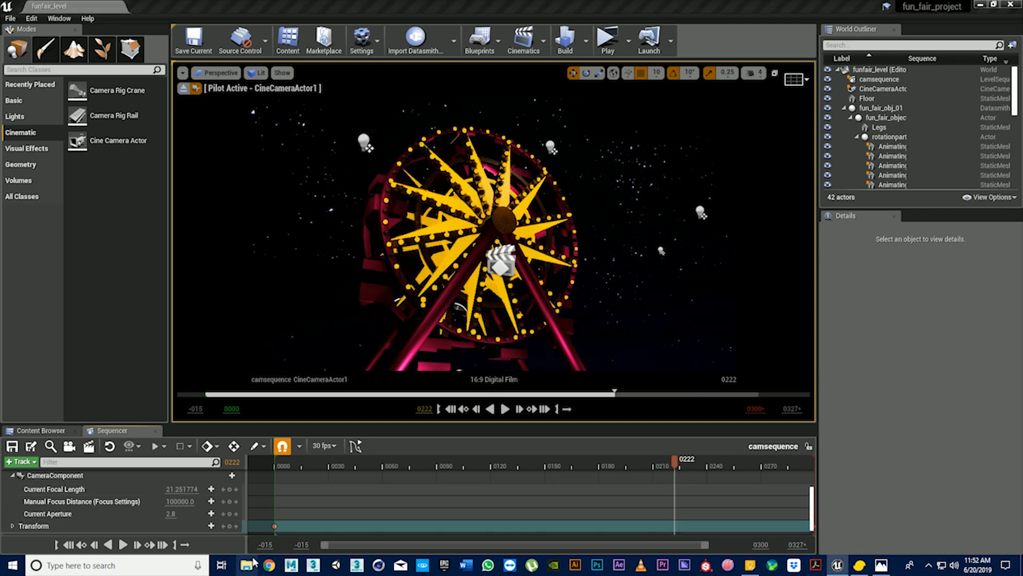
click(48, 133)
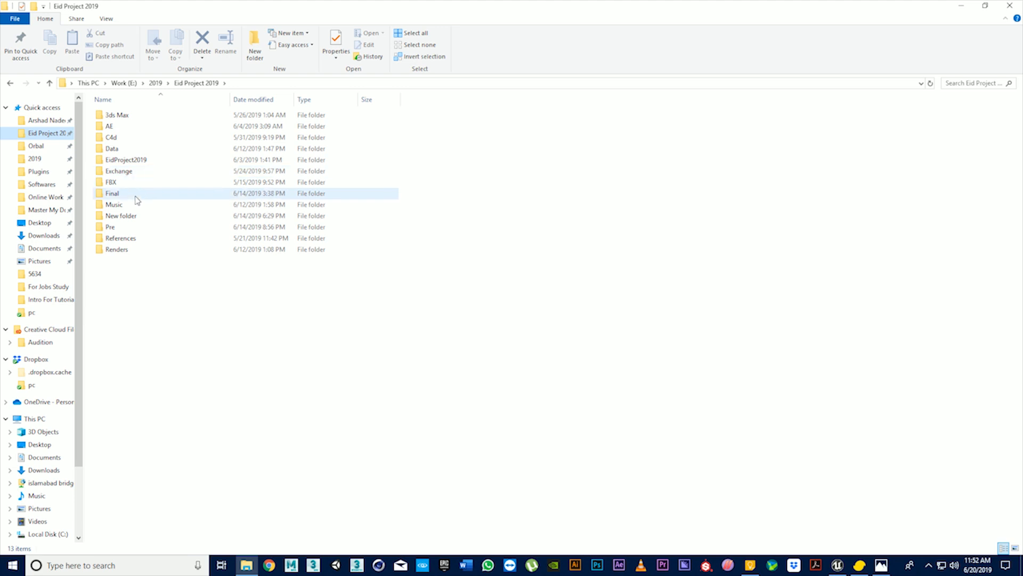
double_click(113, 193)
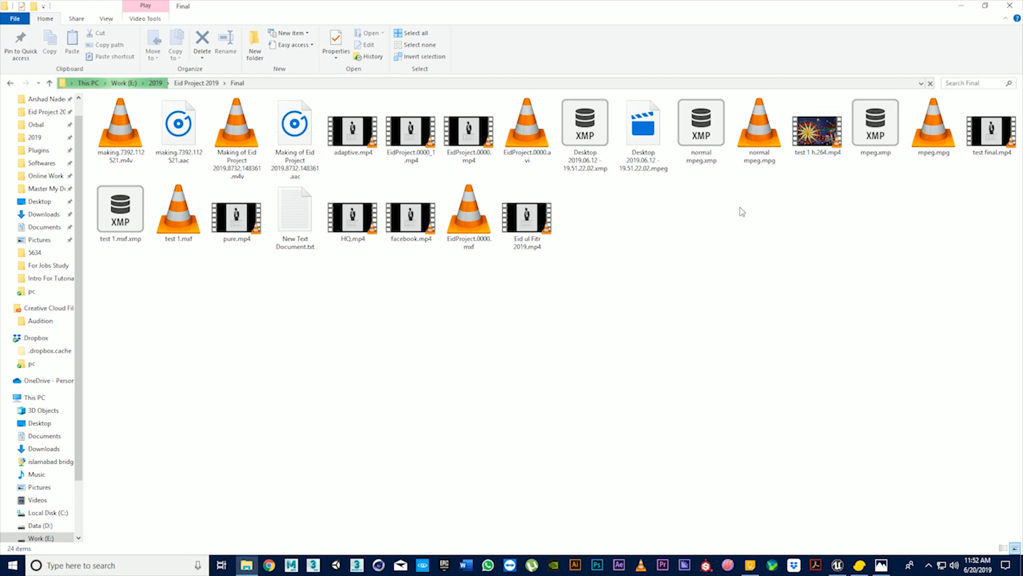
double_click(540, 224)
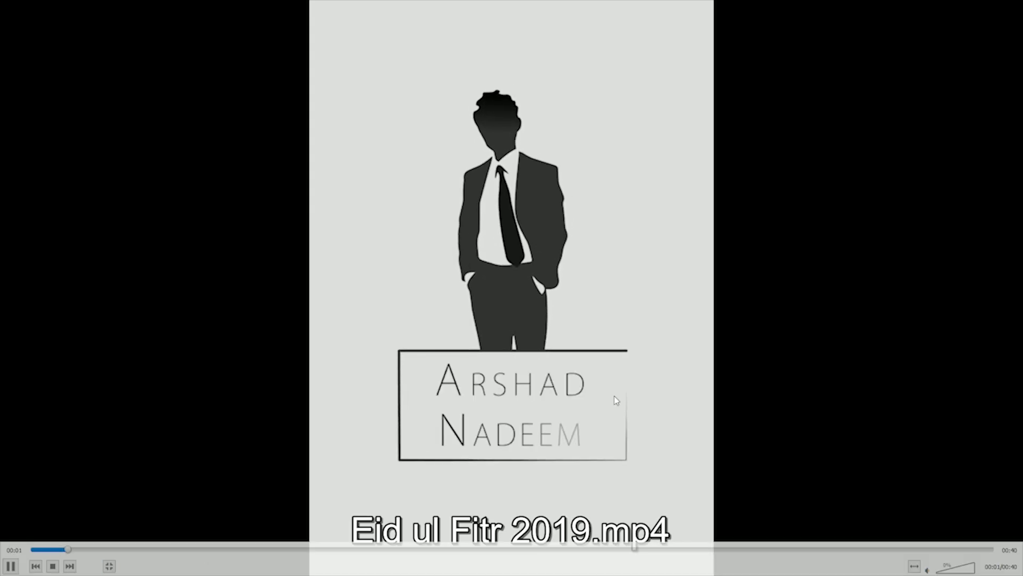
scroll(614, 396, up, 20)
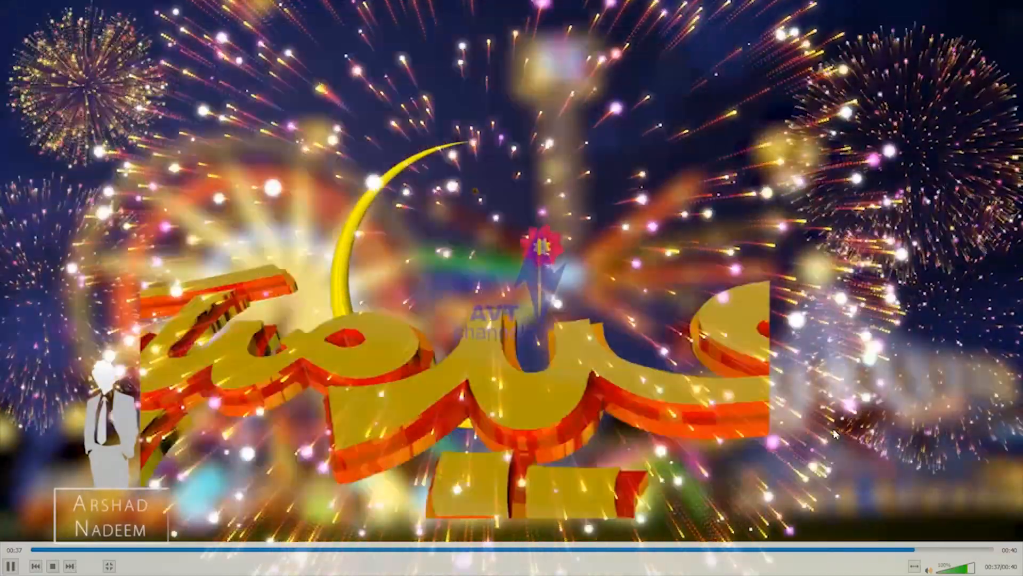
Quit VLC media player, close the File Explorer window and return to the Unreal Editor
right_click(835, 434)
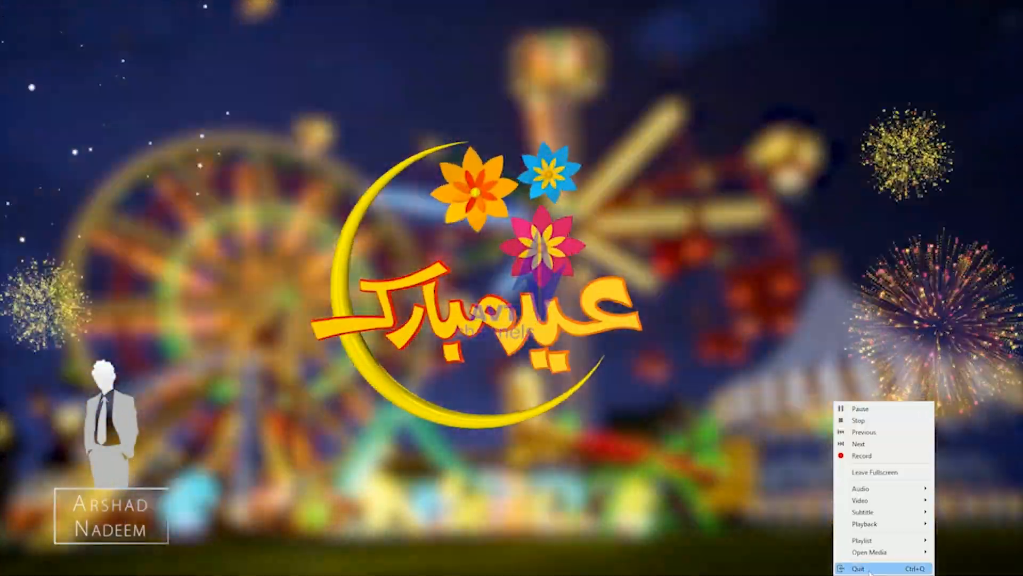
click(869, 568)
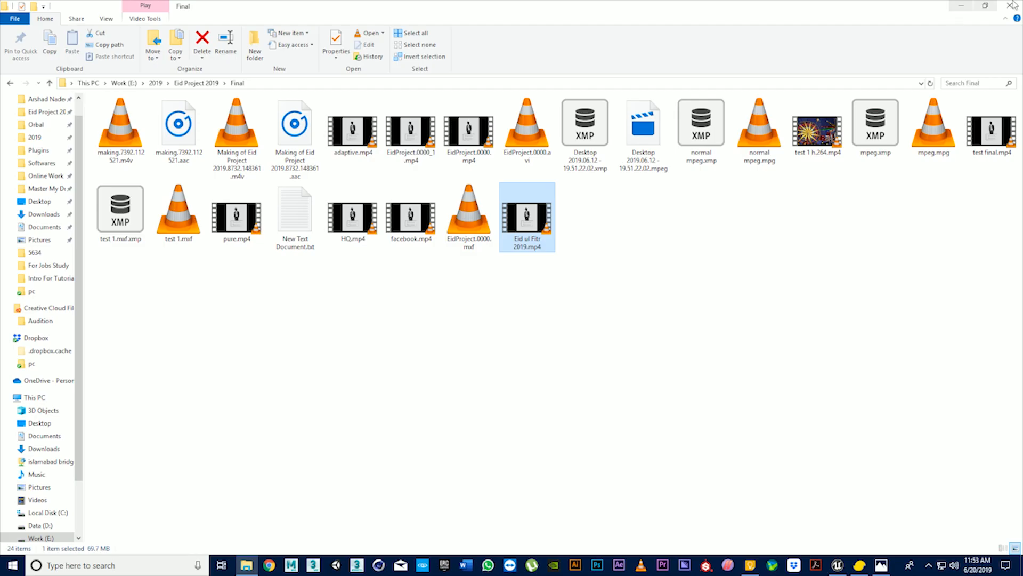
click(1012, 5)
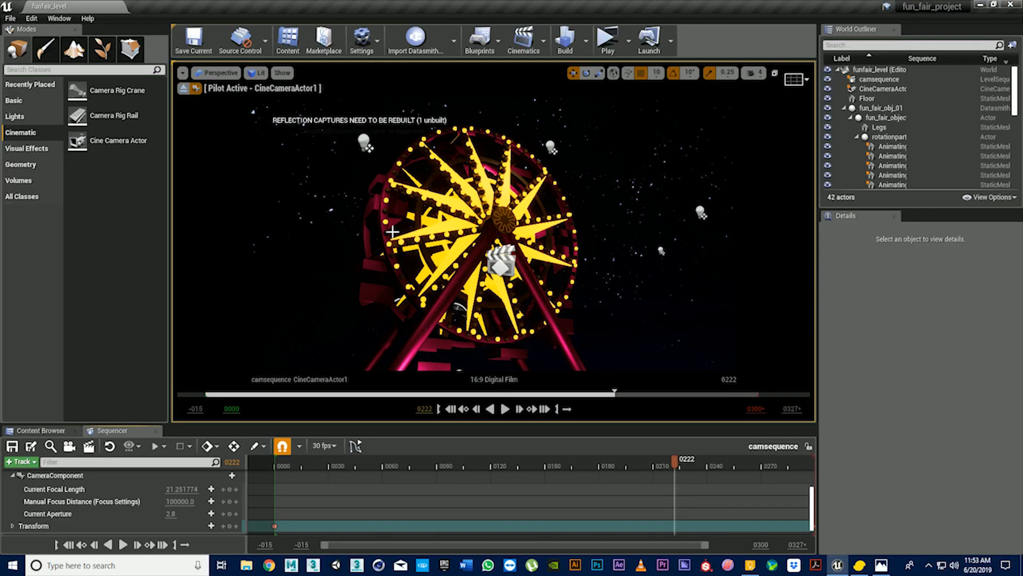